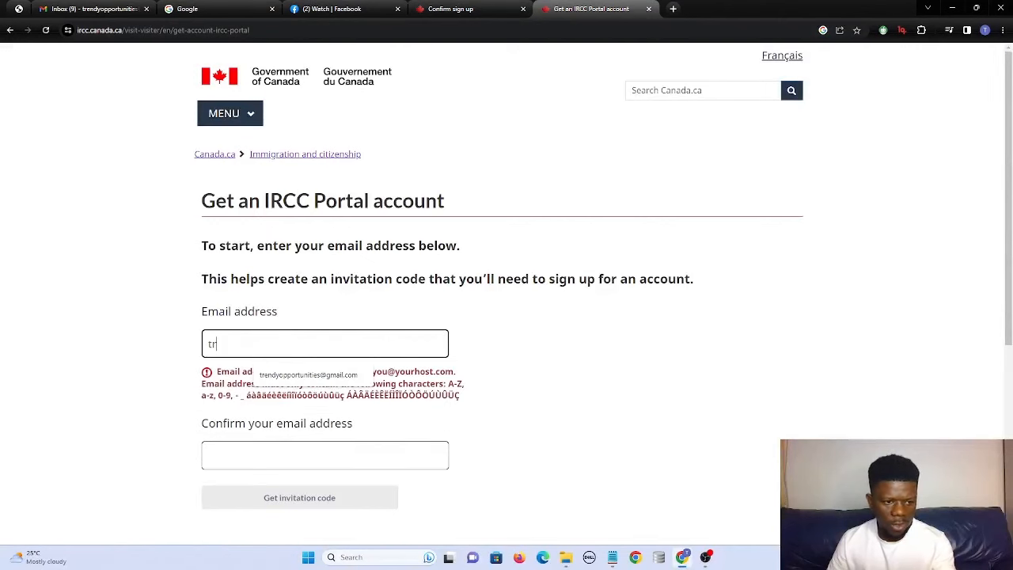
# Enter and confirm the account e-mail address, then request an IRCC Portal invitation code.
pyautogui.click(286, 375)
pyautogui.click(299, 407)
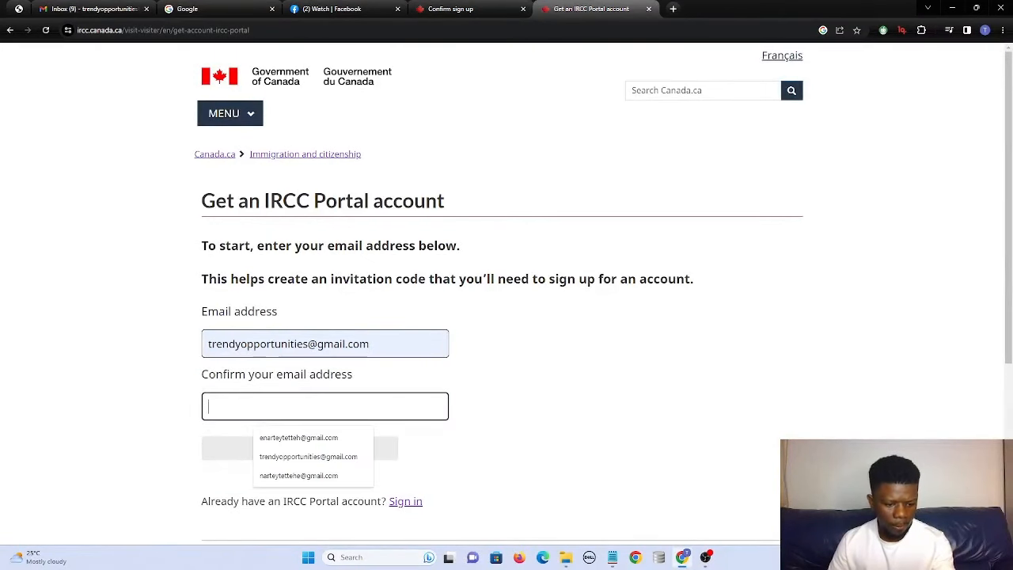
pyautogui.click(299, 443)
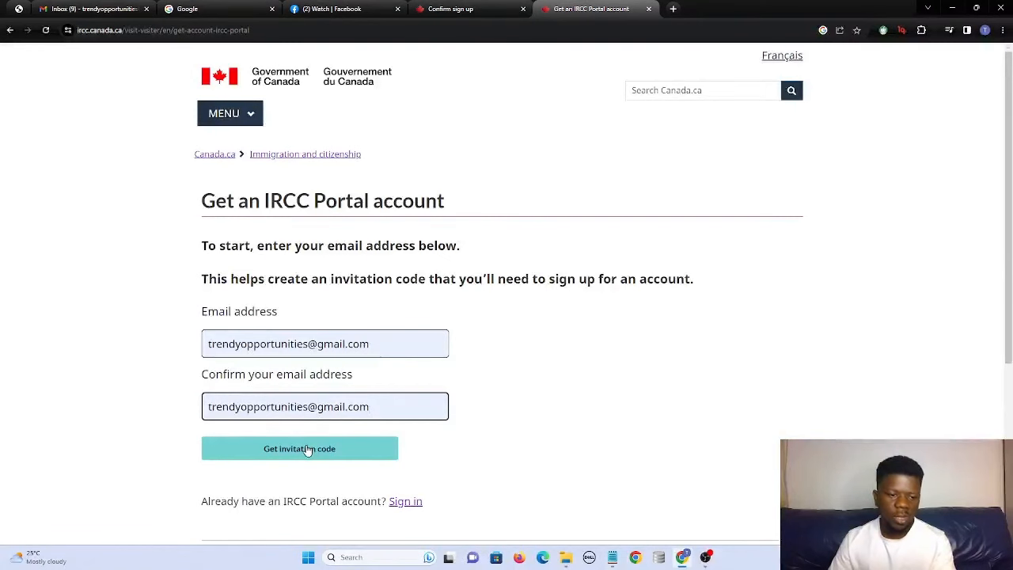
pyautogui.click(325, 454)
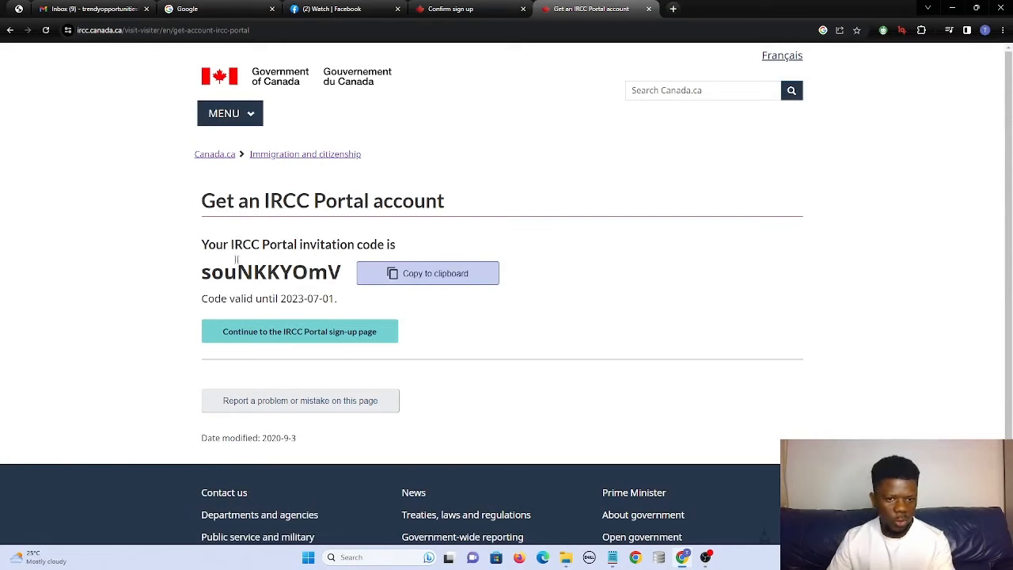
# Copy the issued invitation code, valid until 2023-07-01.
pyautogui.moveTo(201, 275); pyautogui.dragTo(348, 277)
pyautogui.rightClick(325, 282)
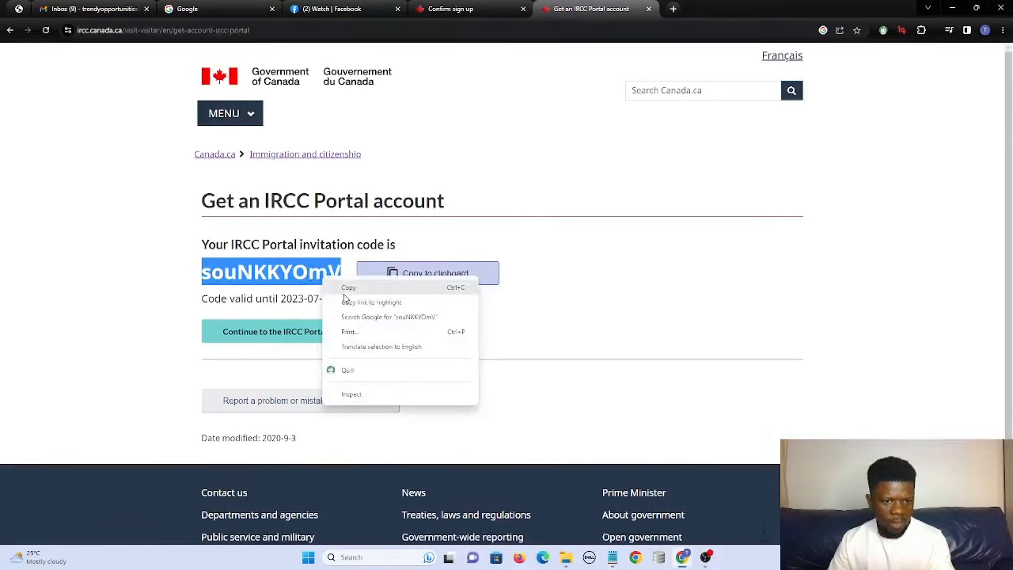
pyautogui.click(345, 292)
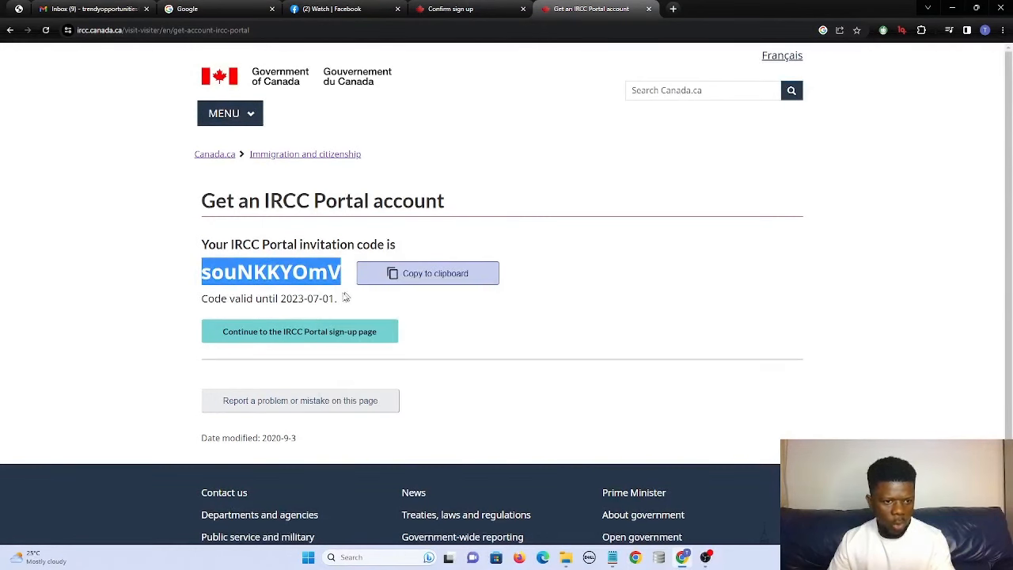
# Continue to the sign-up page and paste the invitation code into Invite code.
pyautogui.click(318, 334)
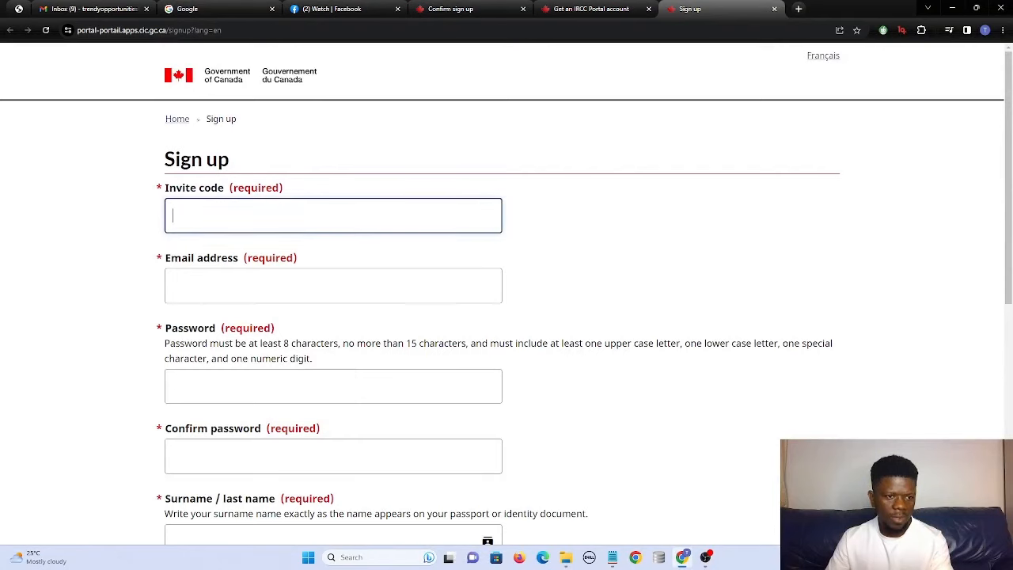
pyautogui.rightClick(229, 223)
pyautogui.click(253, 310)
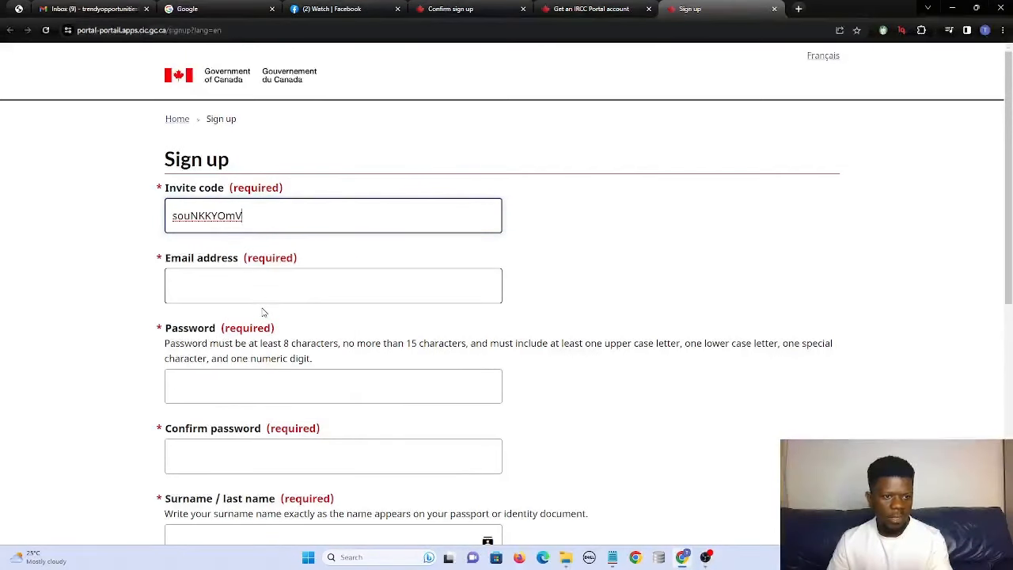
pyautogui.click(178, 217)
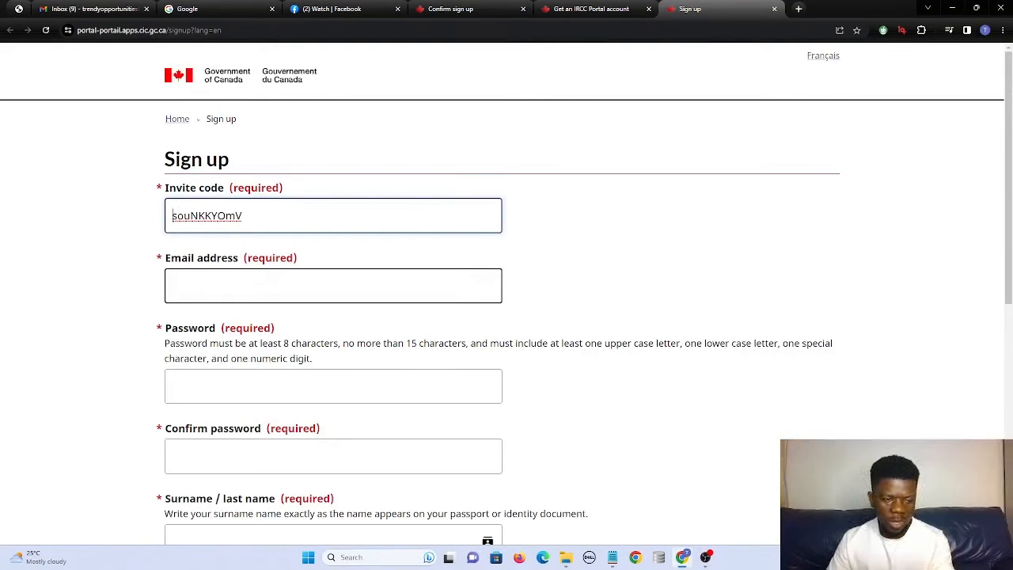
# Fill in the account e-mail address in the Email address field.
pyautogui.click(333, 286)
pyautogui.click(402, 331)
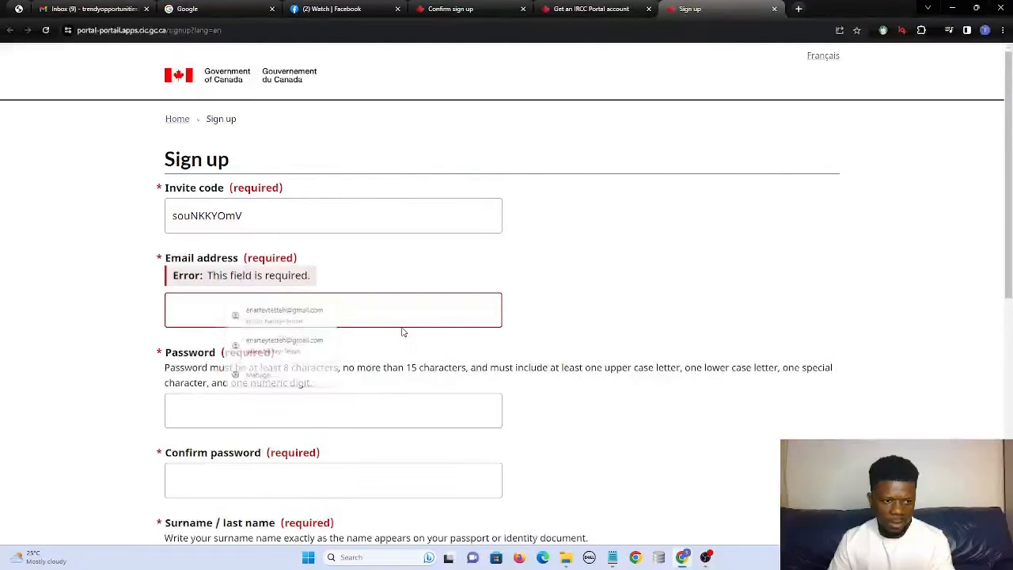
pyautogui.click(396, 312)
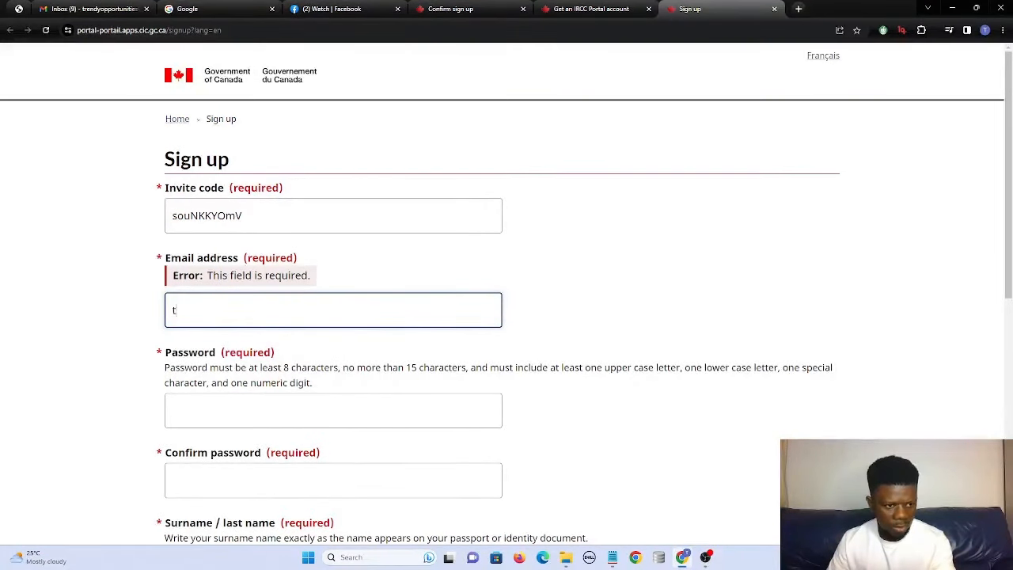
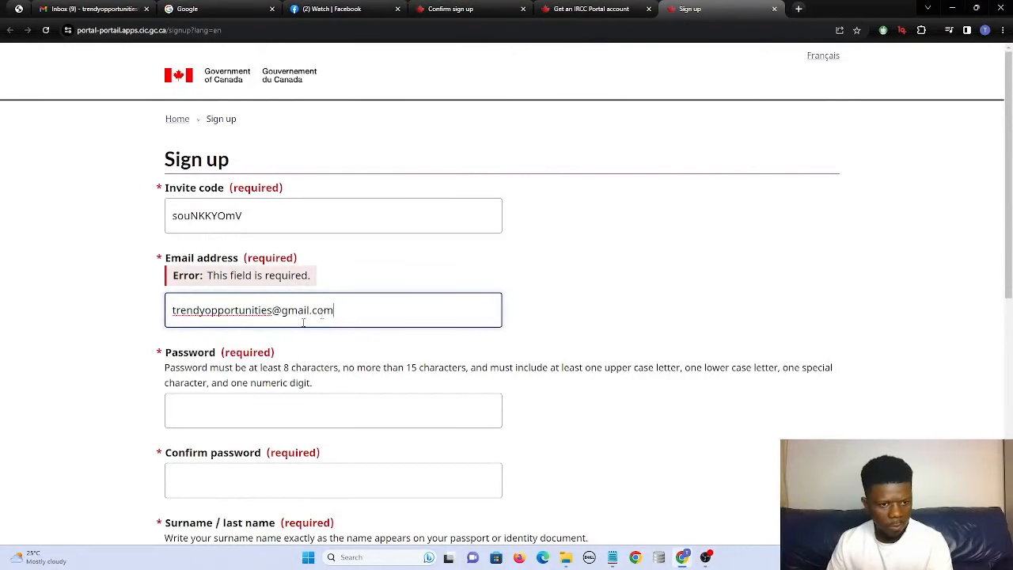
pyautogui.click(227, 407)
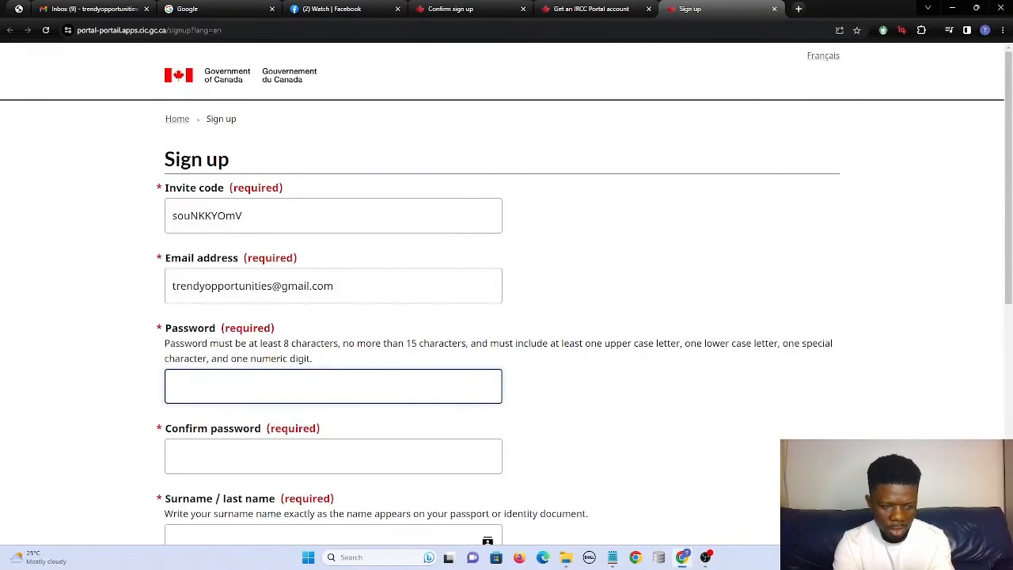
# Enter the account password and confirm it.
pyautogui.write('T••')
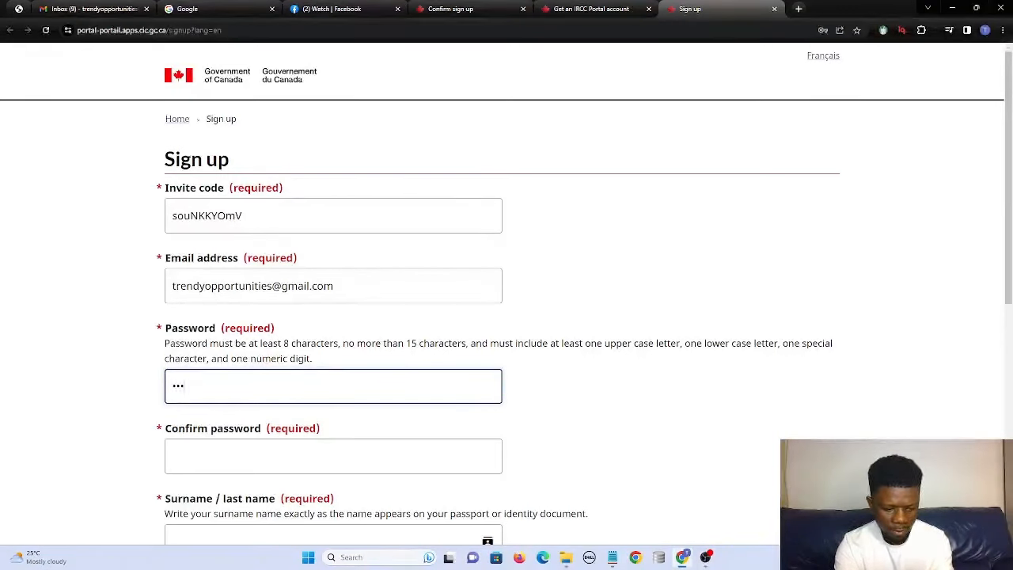
pyautogui.write('••••••••')
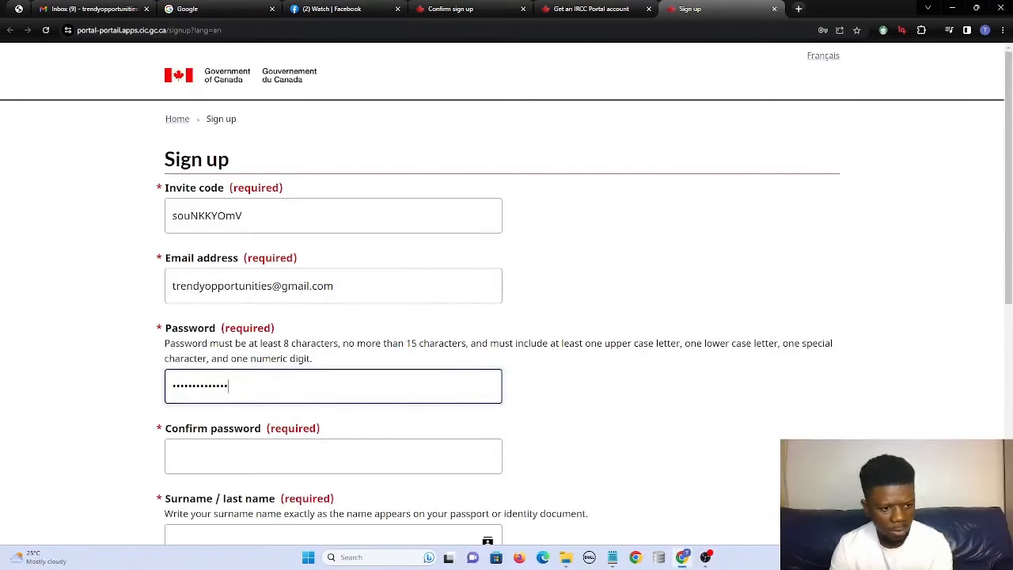
pyautogui.click(333, 457)
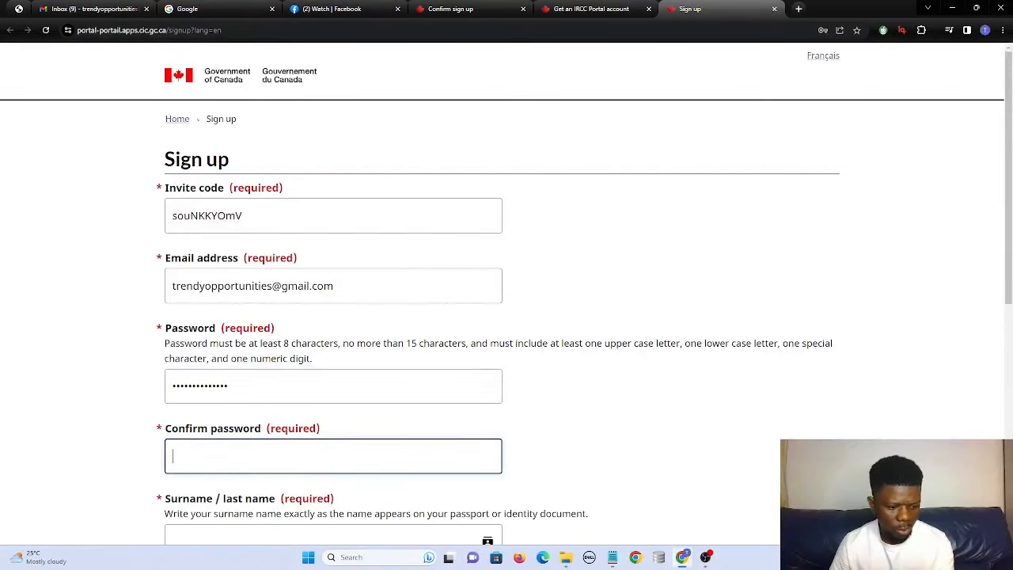
pyautogui.write('•••')
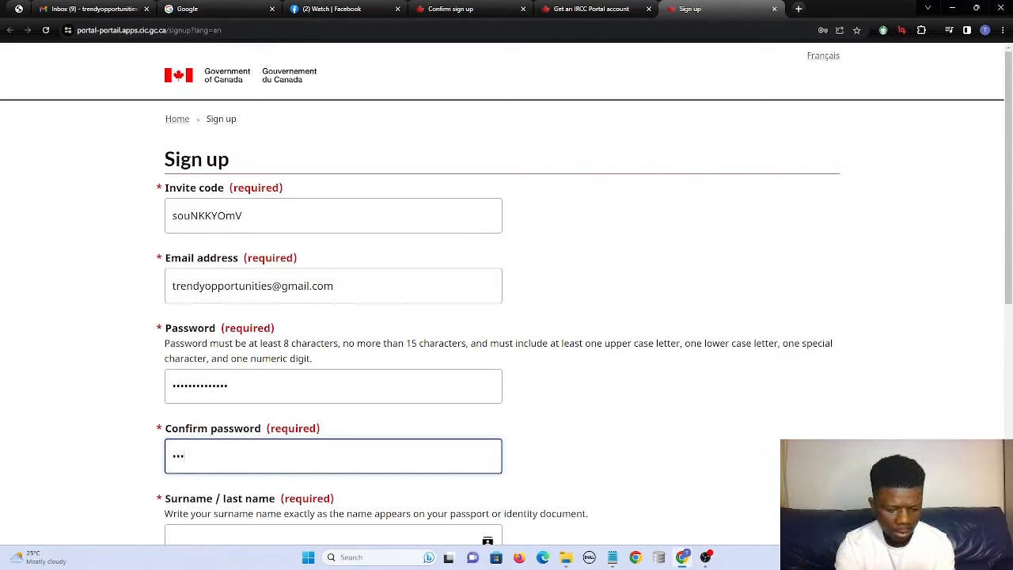
pyautogui.write('••••••••••')
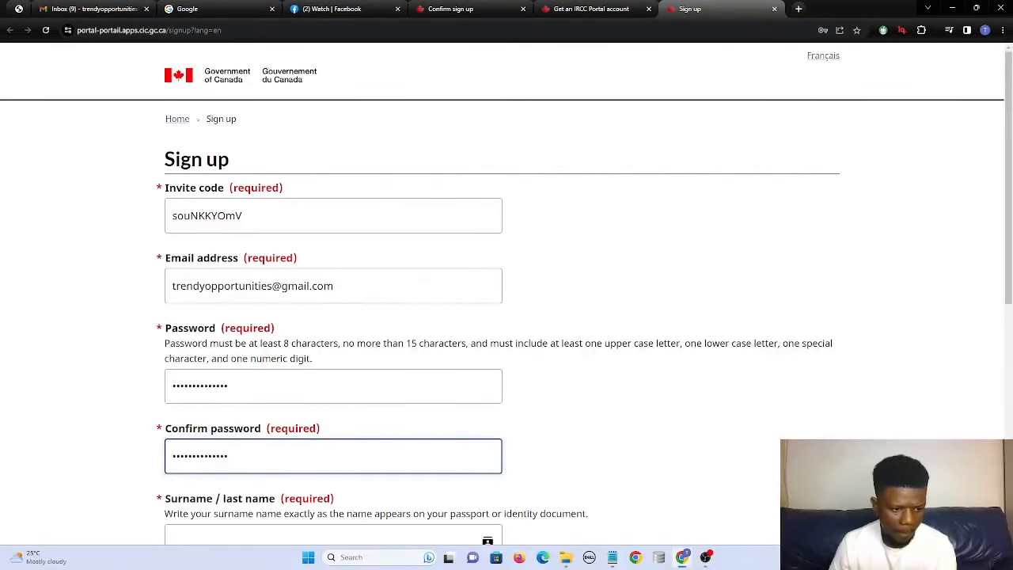
pyautogui.scroll(-1, 506, 317)
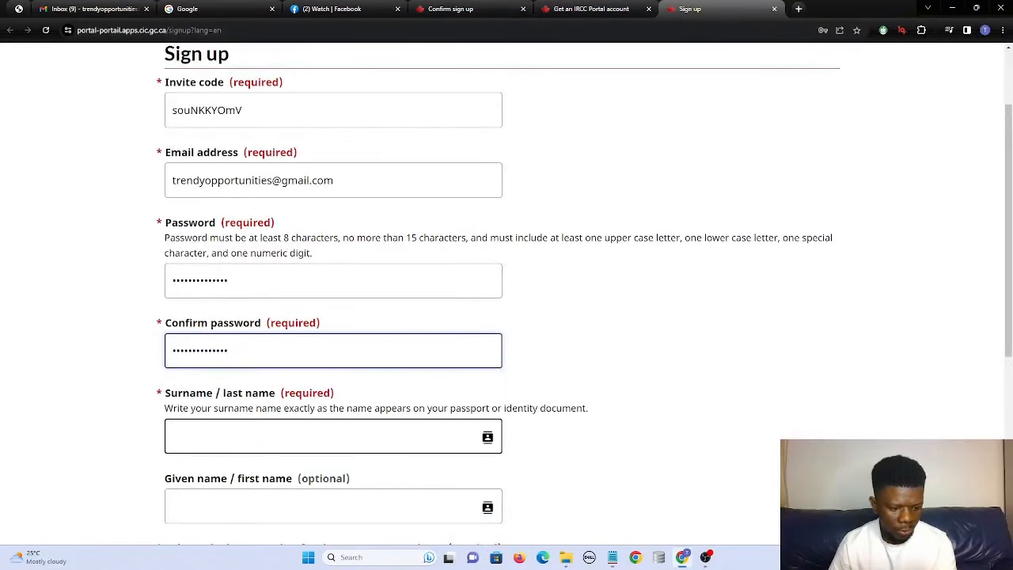
# Fill in the applicant's surname and given name.
pyautogui.press('Tab')
pyautogui.write('reen')
pyautogui.press('Tab')
pyautogui.write('tr')
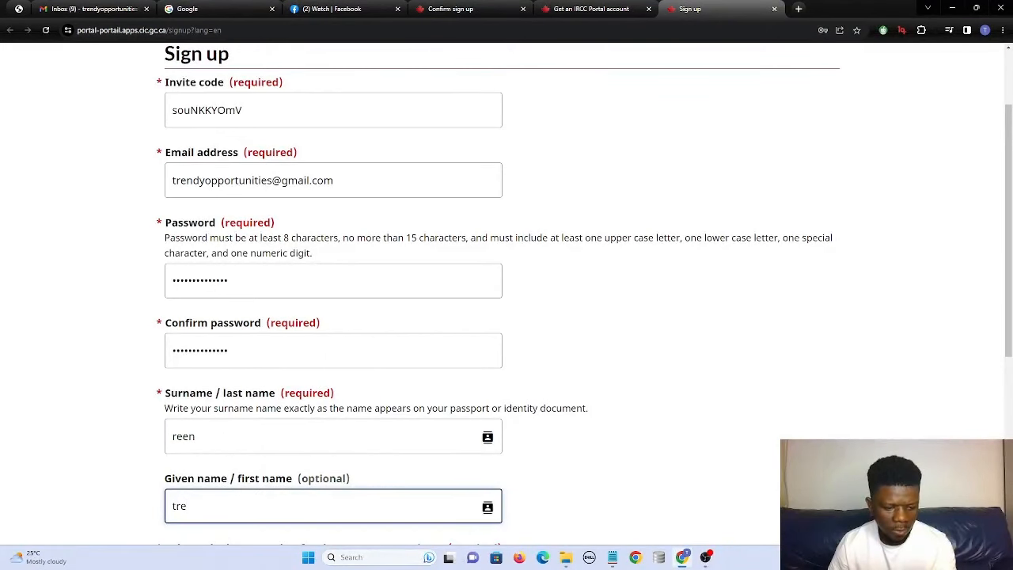
pyautogui.write('ey')
# Choose an 'Other' phone type with dial code 322 and enter the telephone number.
pyautogui.scroll(-2, 277, 454)
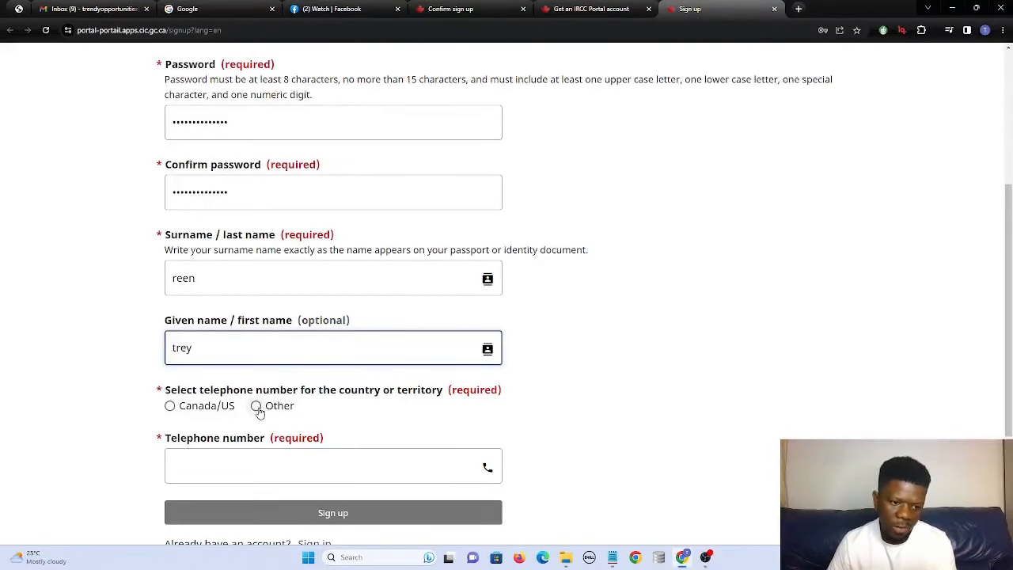
pyautogui.click(257, 407)
pyautogui.click(240, 458)
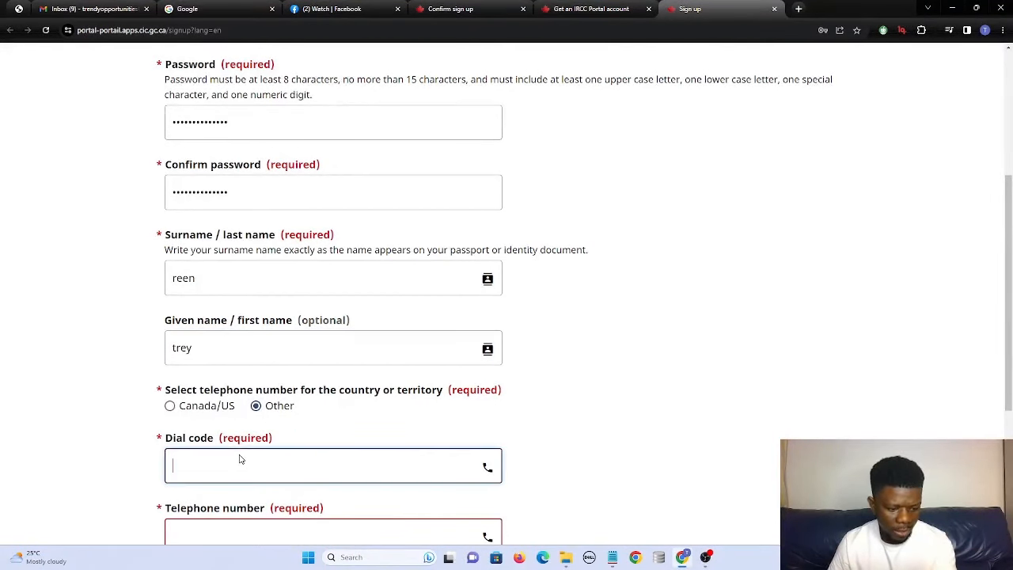
pyautogui.write('322')
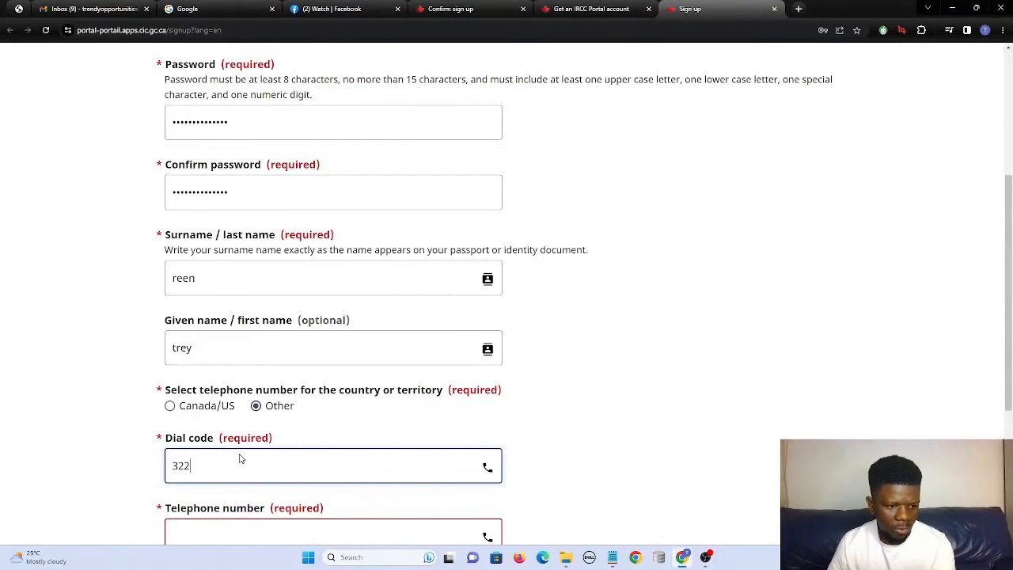
pyautogui.scroll(-1, 309, 429)
pyautogui.click(240, 473)
pyautogui.scroll(-1, 235, 476)
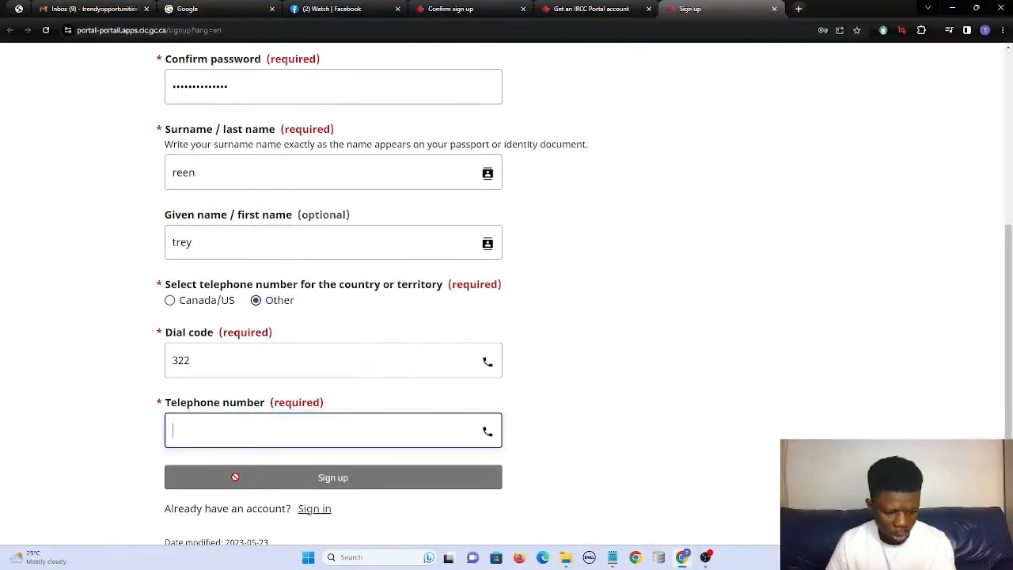
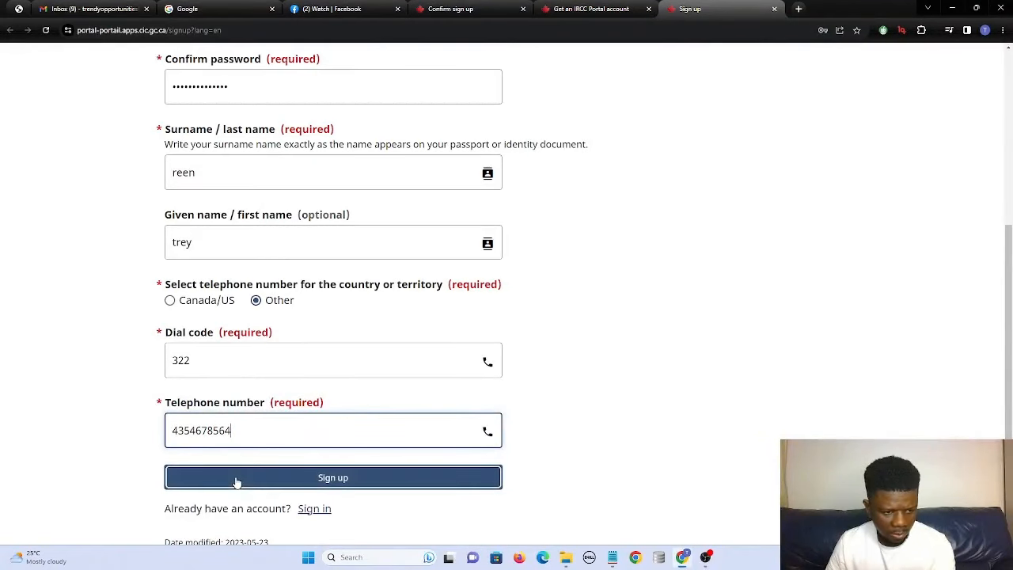
# Submit the sign-up form and switch to the Gmail inbox for the verification code.
pyautogui.click(312, 477)
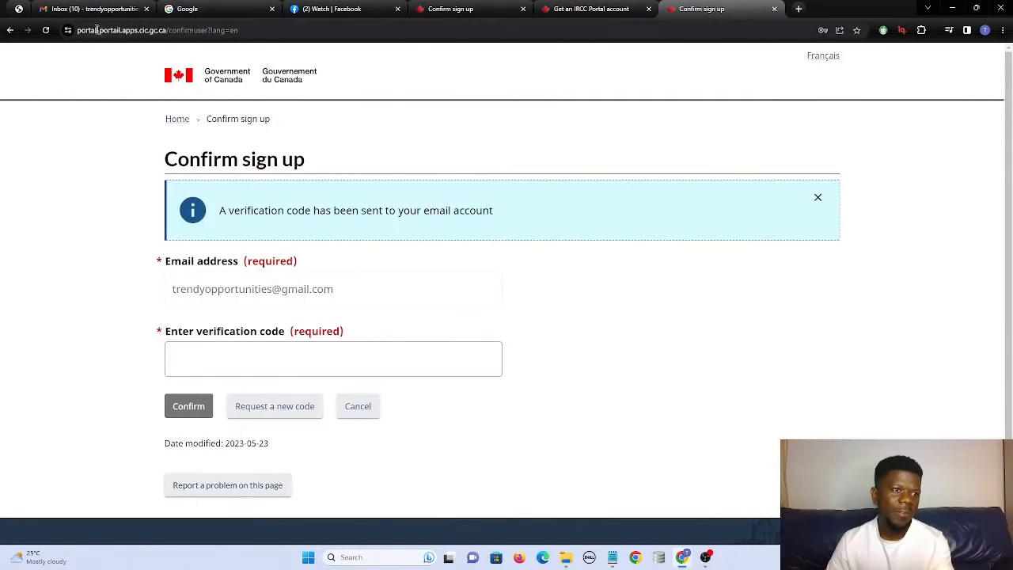
pyautogui.click(75, 9)
# Copy the verification code from the IRCC Portal e-mail and follow its confirmation link.
pyautogui.click(225, 144)
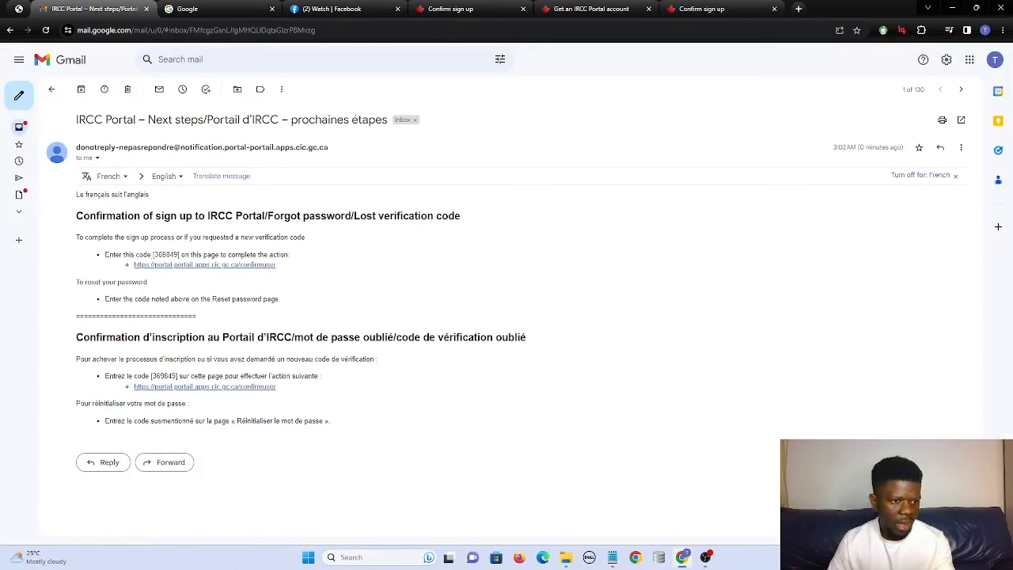
pyautogui.moveTo(153, 254); pyautogui.dragTo(178, 254)
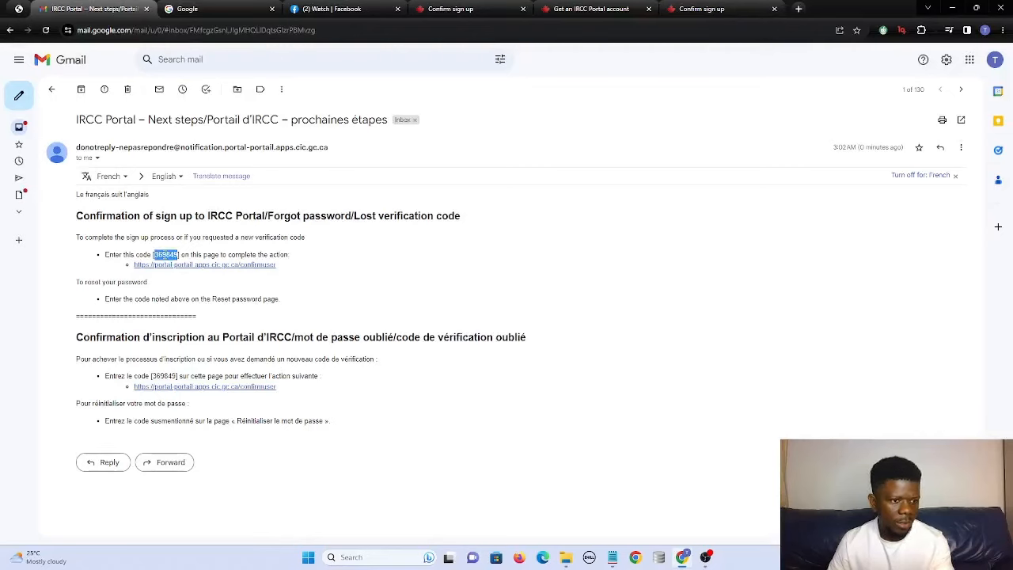
pyautogui.rightClick(174, 257)
pyautogui.click(190, 265)
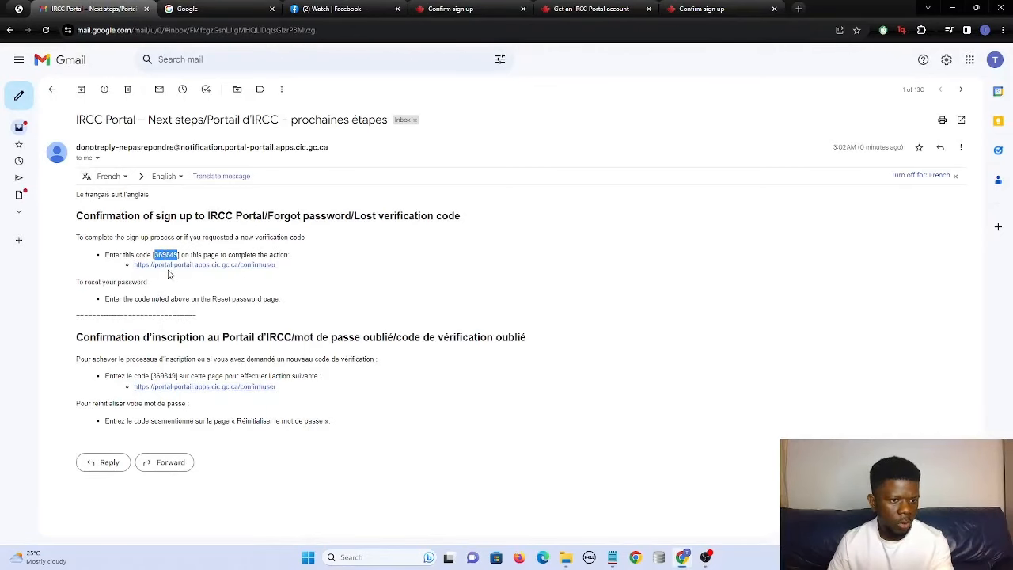
pyautogui.click(213, 264)
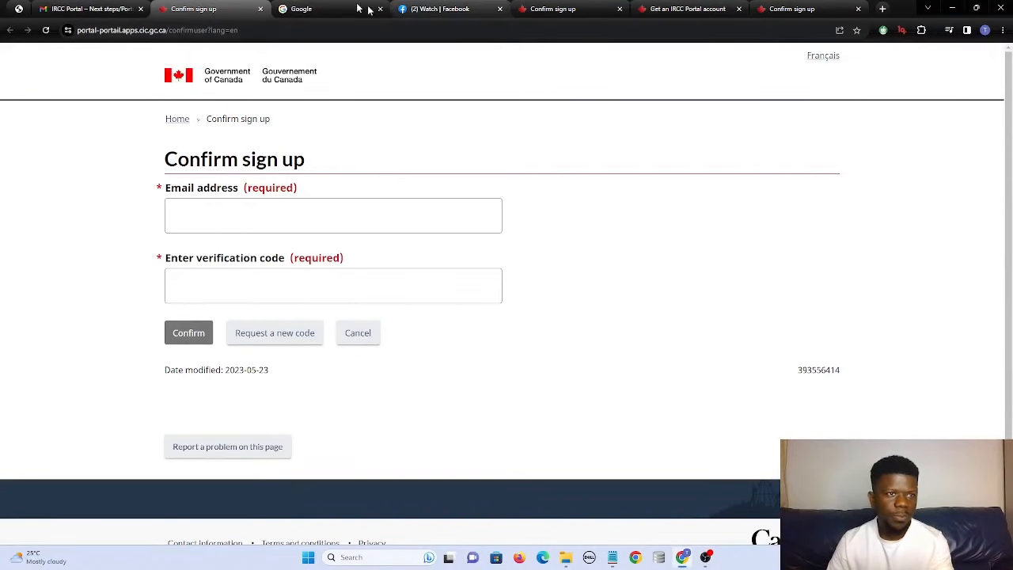
# Enter the account e-mail, paste the verification code, and confirm the sign-up.
pyautogui.click(269, 208)
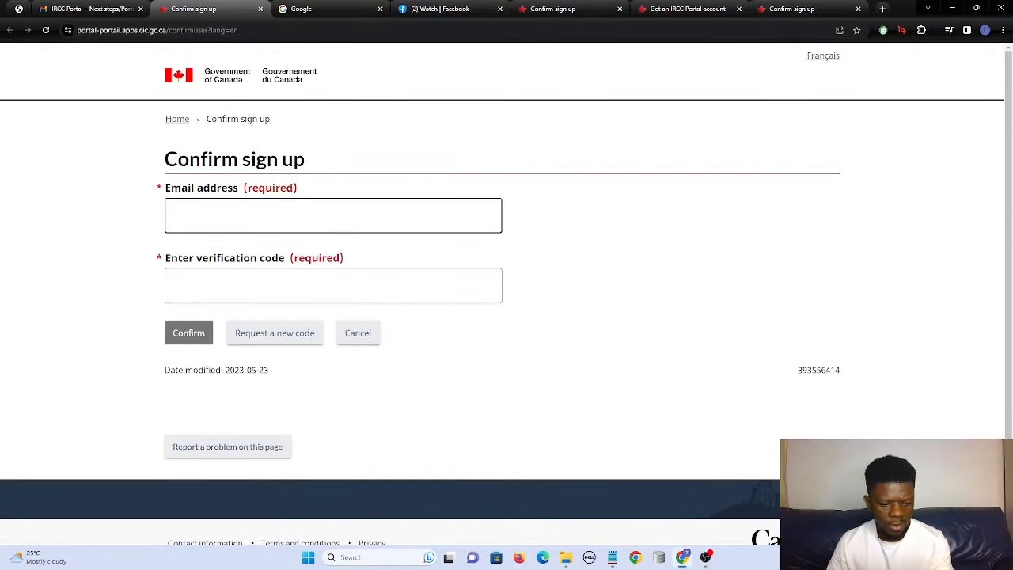
pyautogui.write('t')
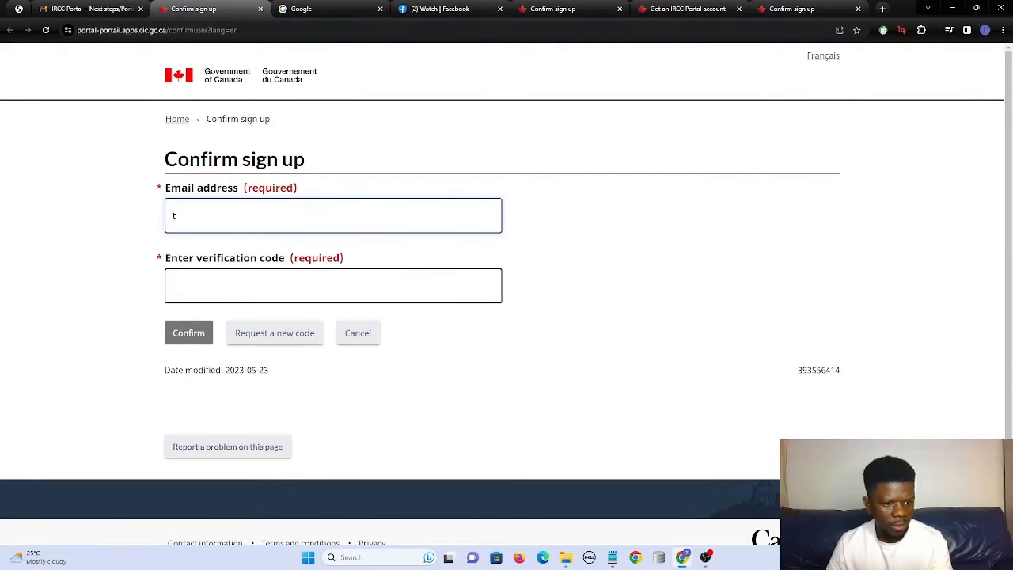
pyautogui.click(195, 285)
pyautogui.hotkey('ctrl', 'v')
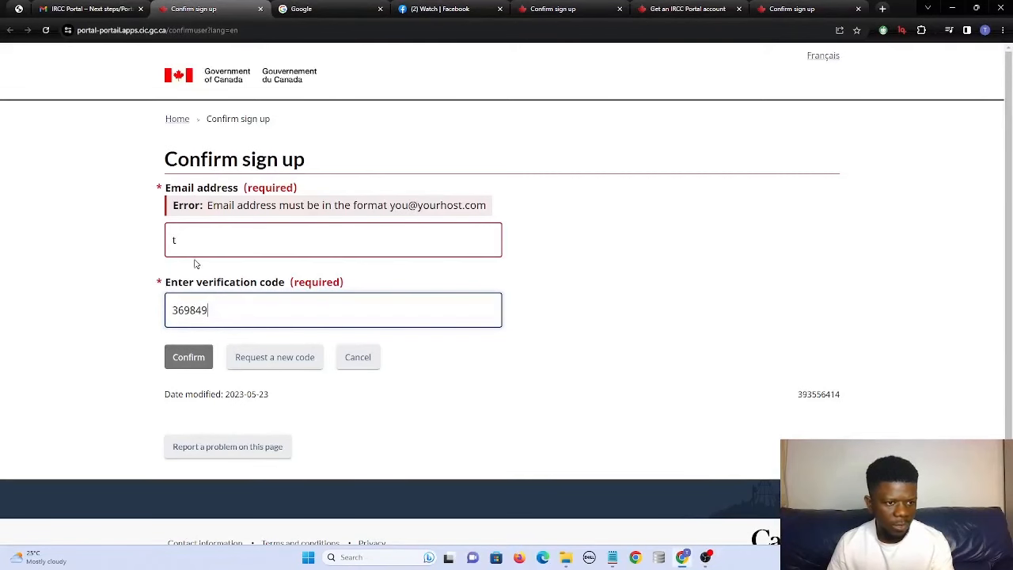
pyautogui.click(220, 256)
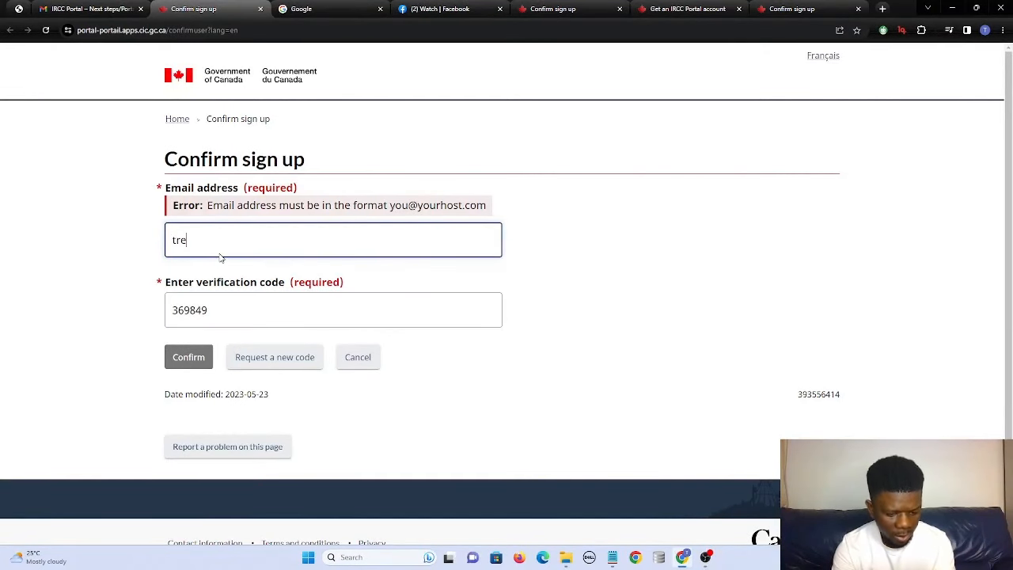
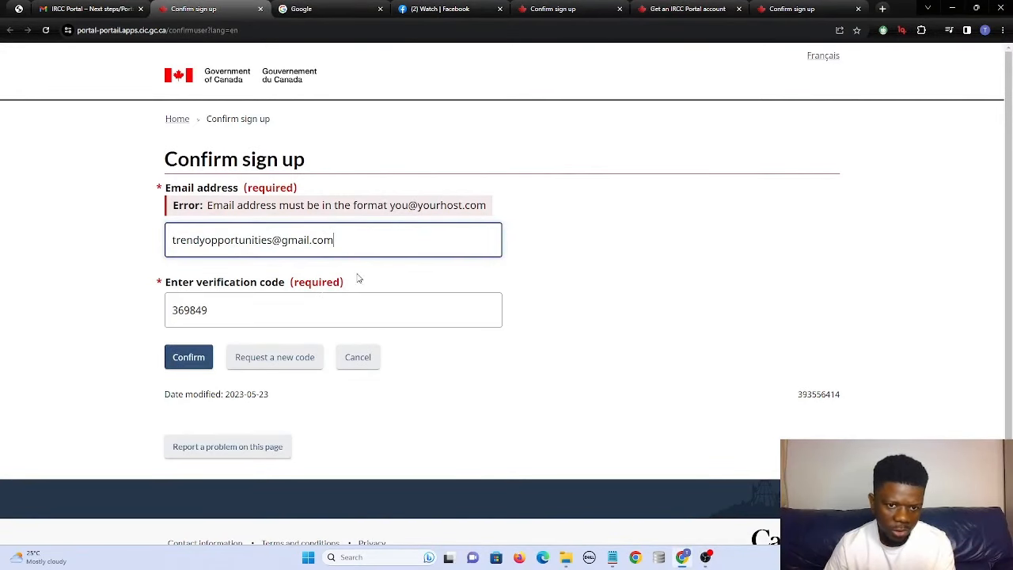
pyautogui.click(187, 358)
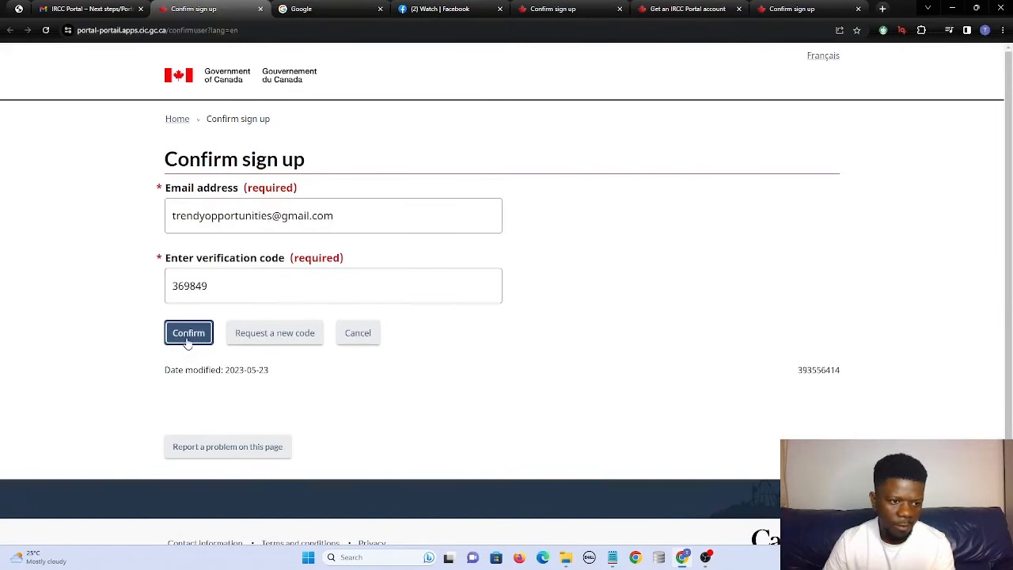
pyautogui.click(188, 333)
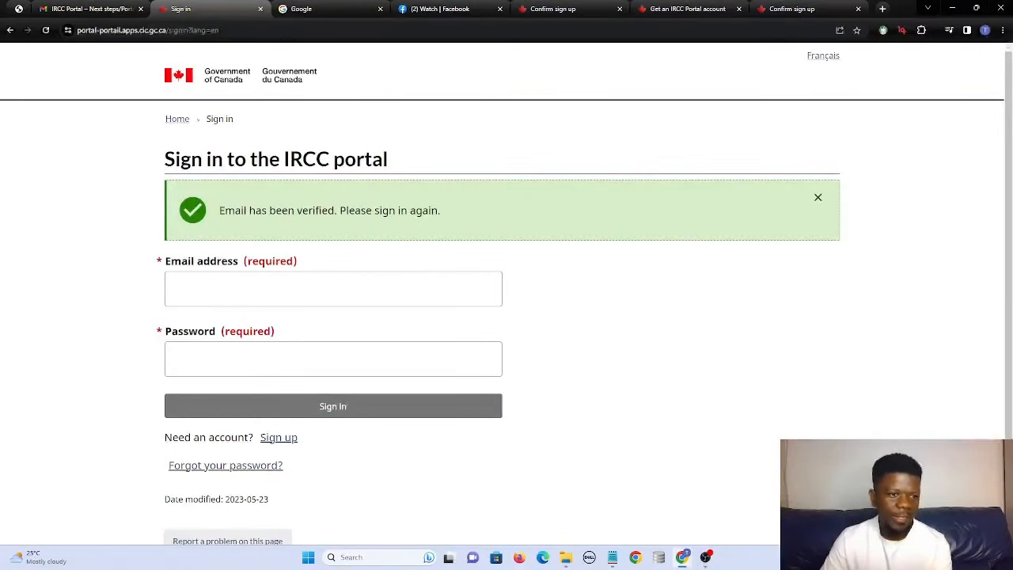
# Sign in using the saved e-mail suggestion and the account password.
pyautogui.click(237, 283)
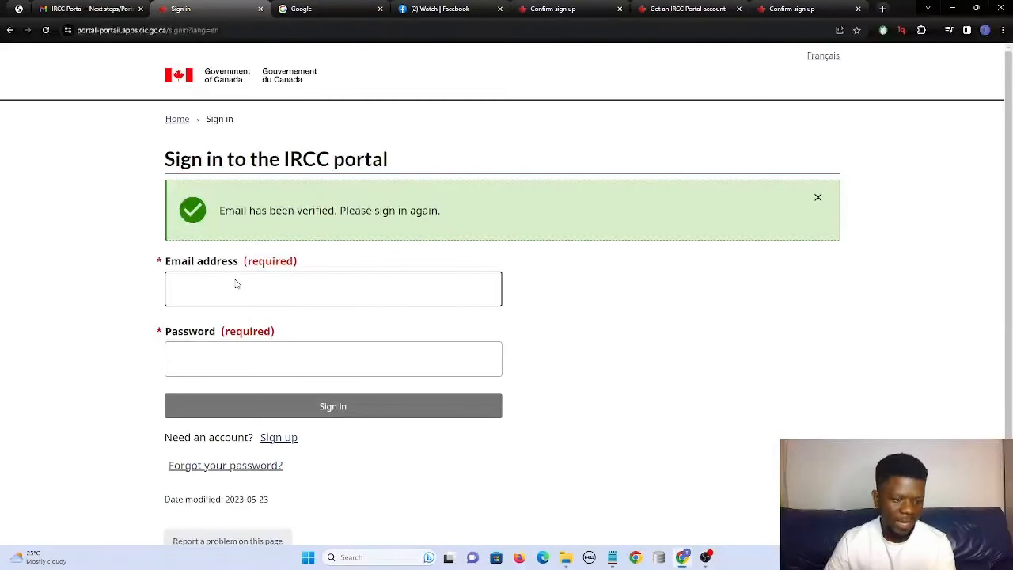
pyautogui.write('t')
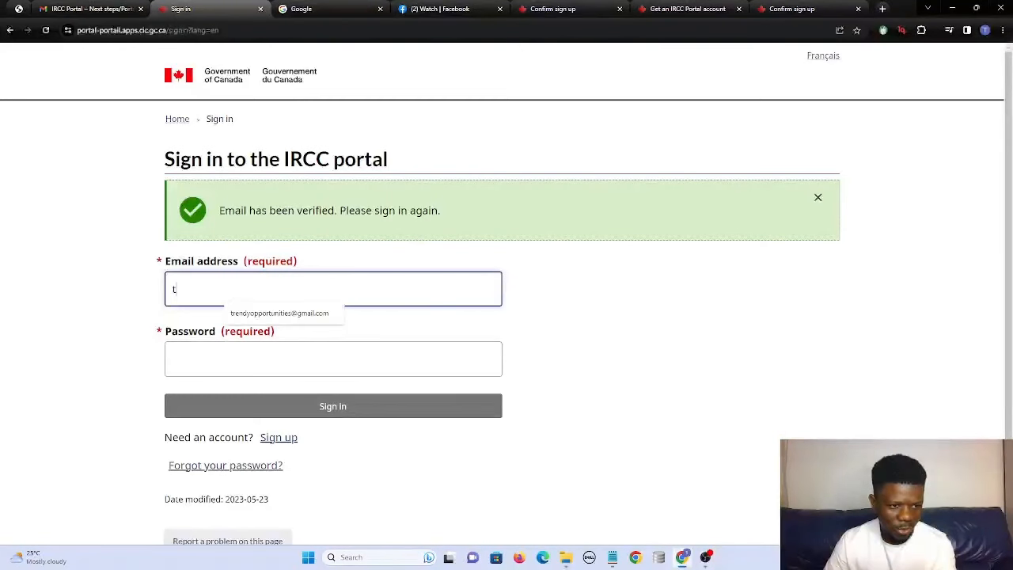
pyautogui.click(262, 313)
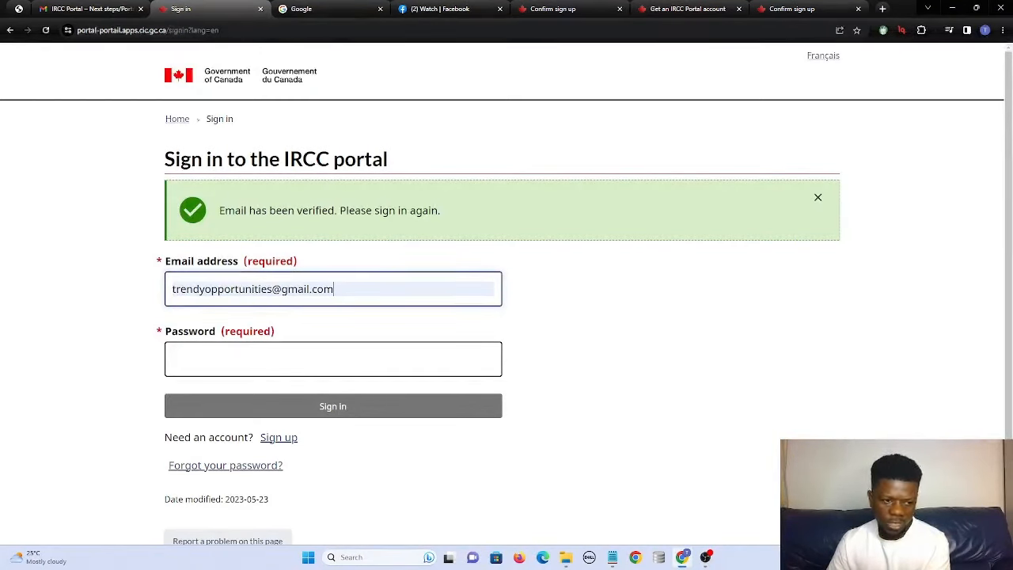
pyautogui.click(333, 359)
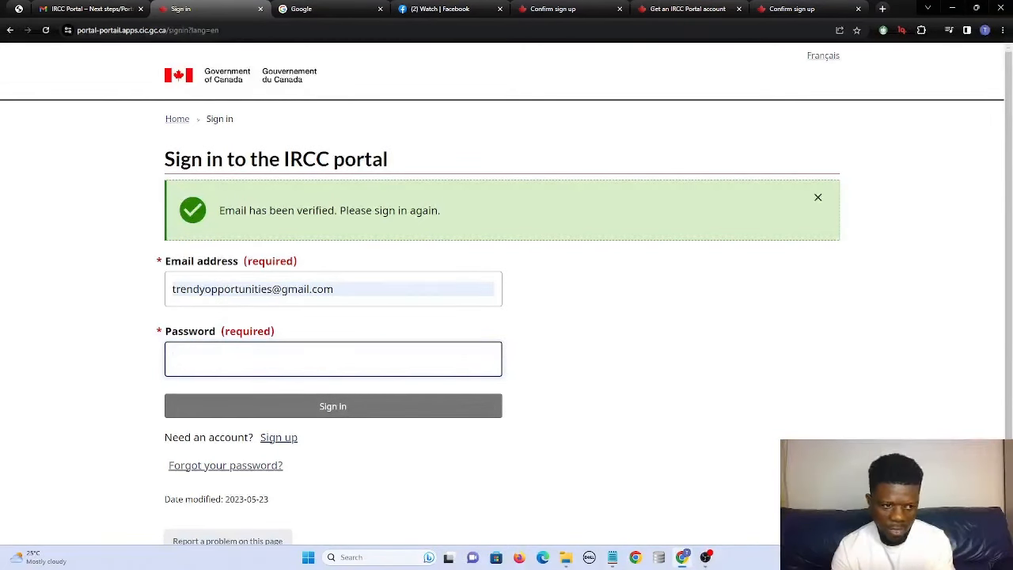
pyautogui.write('••••')
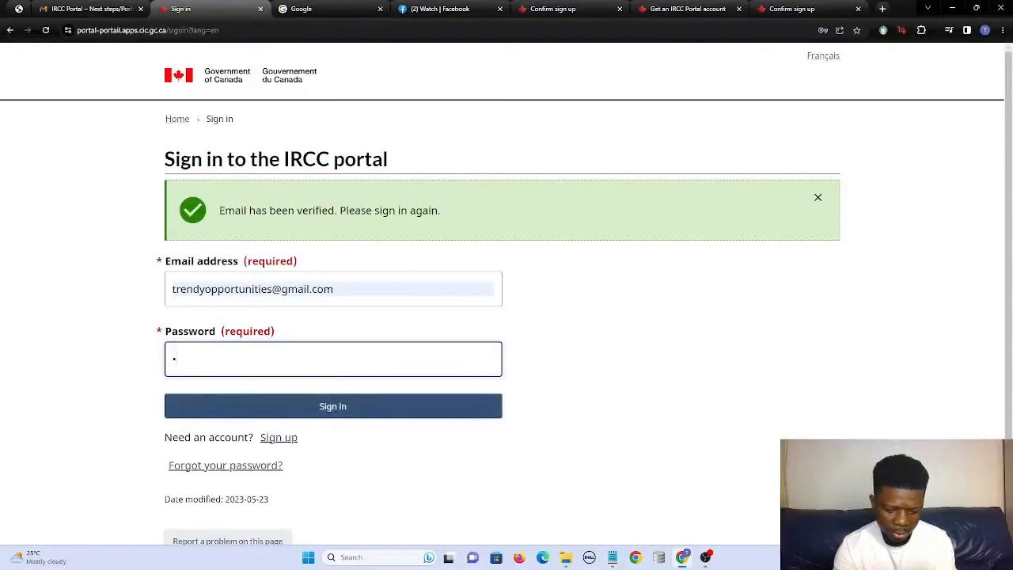
pyautogui.write('•••••••')
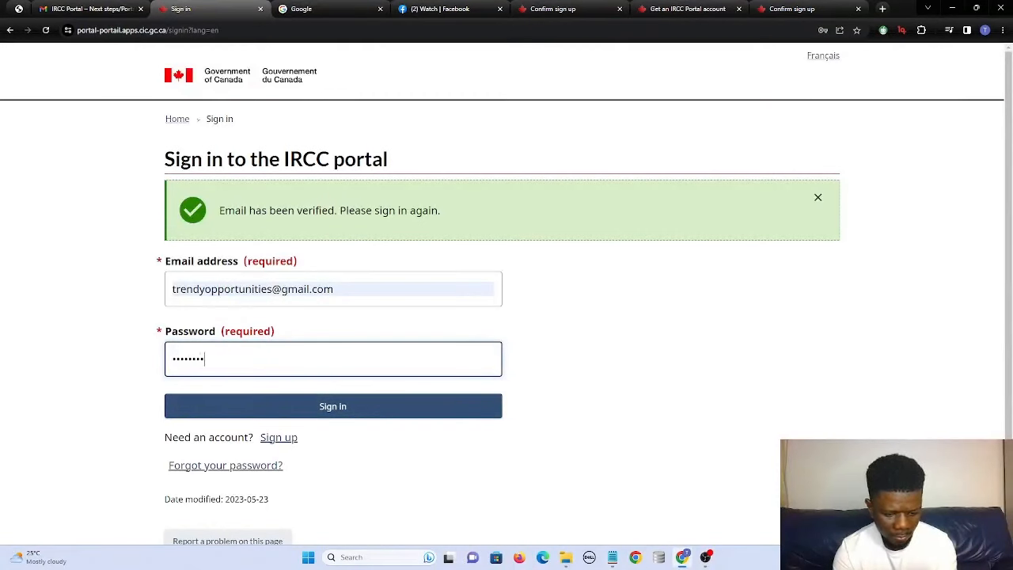
pyautogui.write('•••')
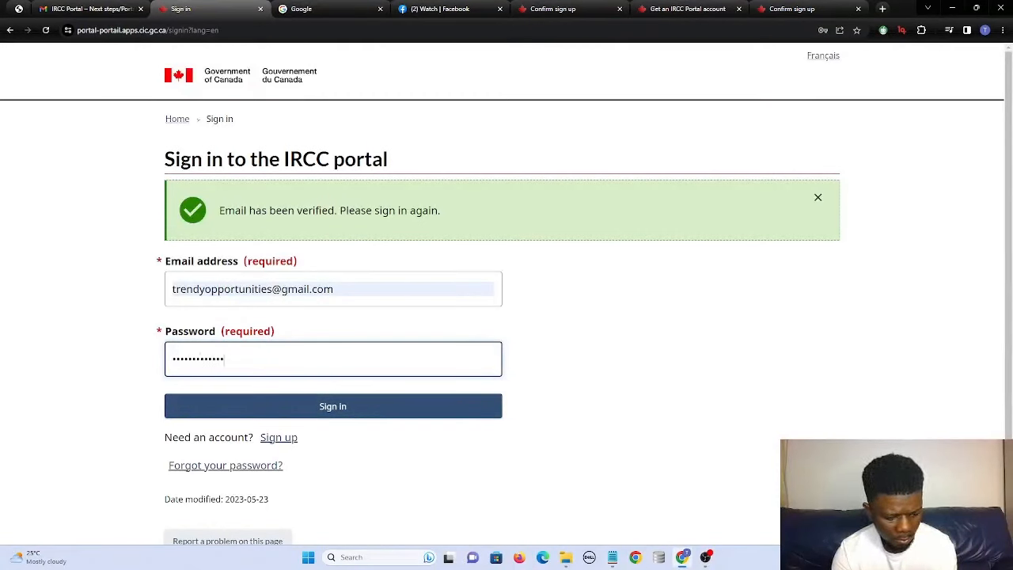
pyautogui.press('Return')
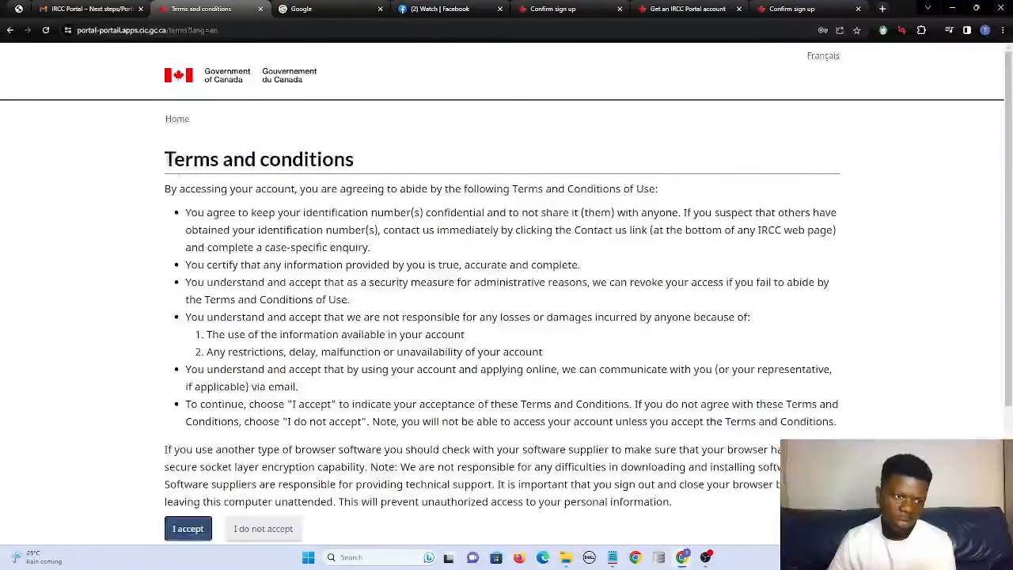
# Review the Terms and conditions and accept them with I accept.
pyautogui.moveTo(164, 158); pyautogui.dragTo(363, 166)
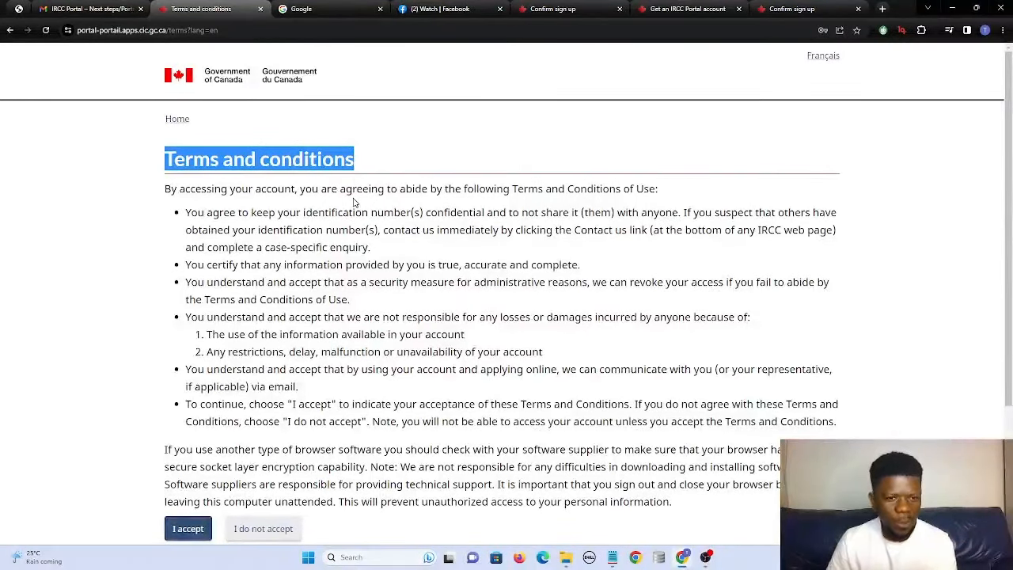
pyautogui.click(190, 529)
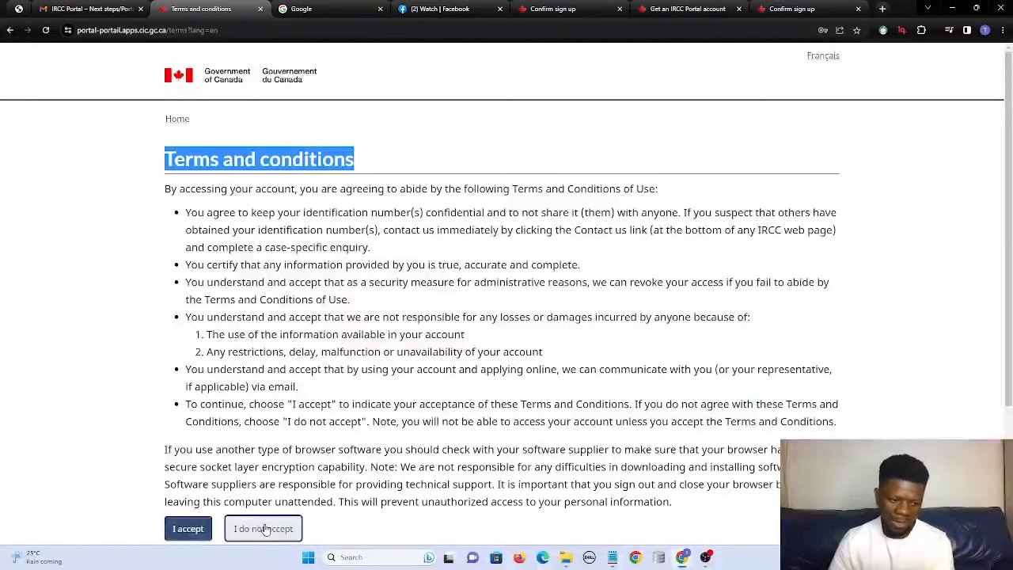
pyautogui.click(187, 528)
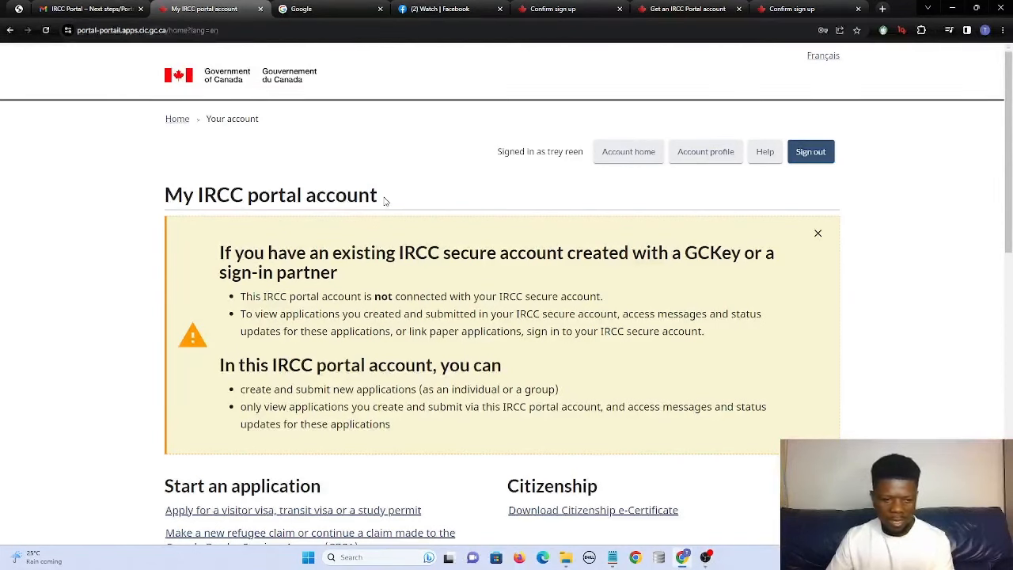
# Under Start an application, choose 'Apply for a visitor visa, transit visa or a study permit'.
pyautogui.scroll(-1, 384, 200)
pyautogui.scroll(-1, 506, 292)
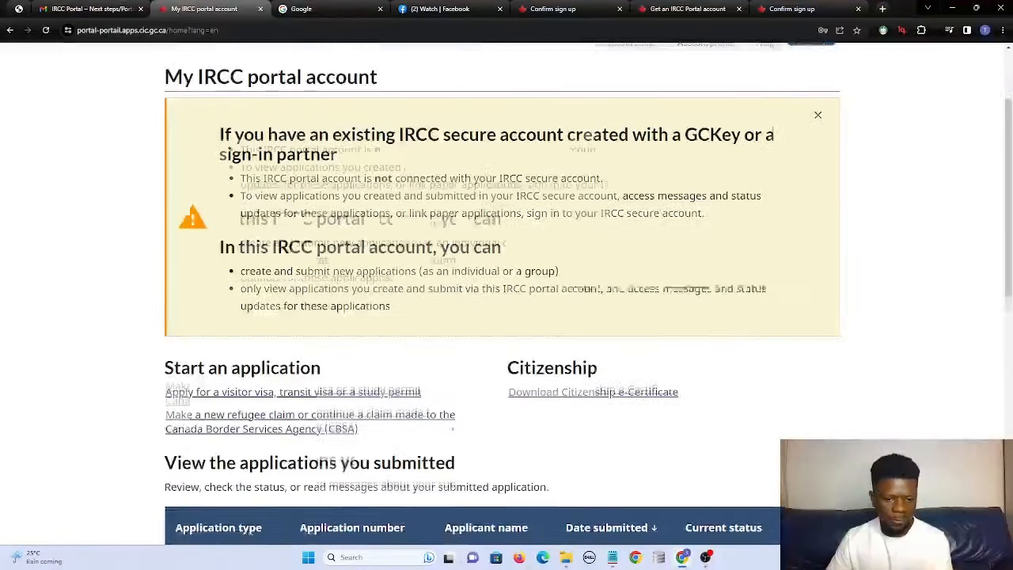
pyautogui.scroll(-2, 507, 293)
pyautogui.scroll(2, 507, 292)
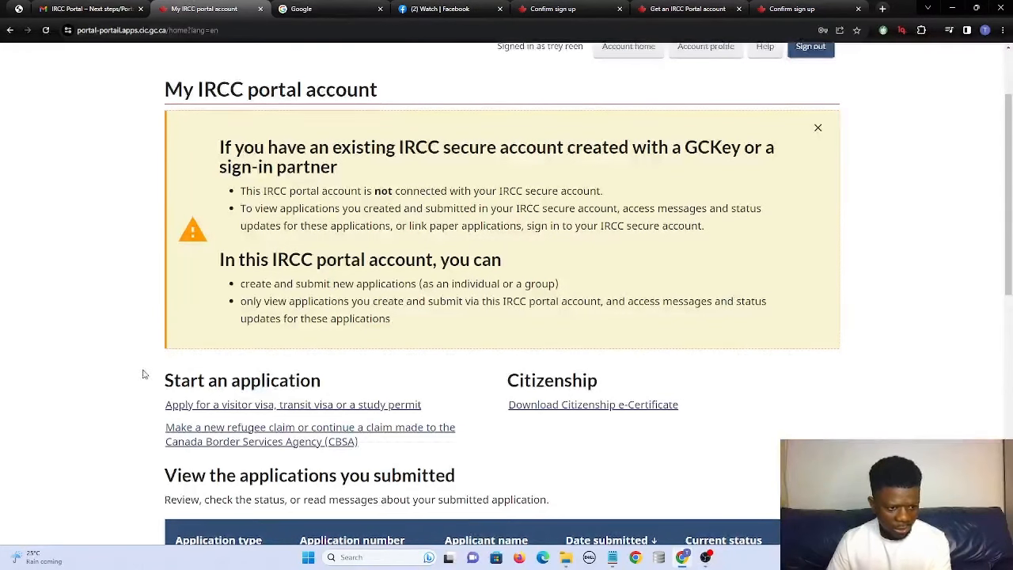
pyautogui.scroll(-2, 226, 124)
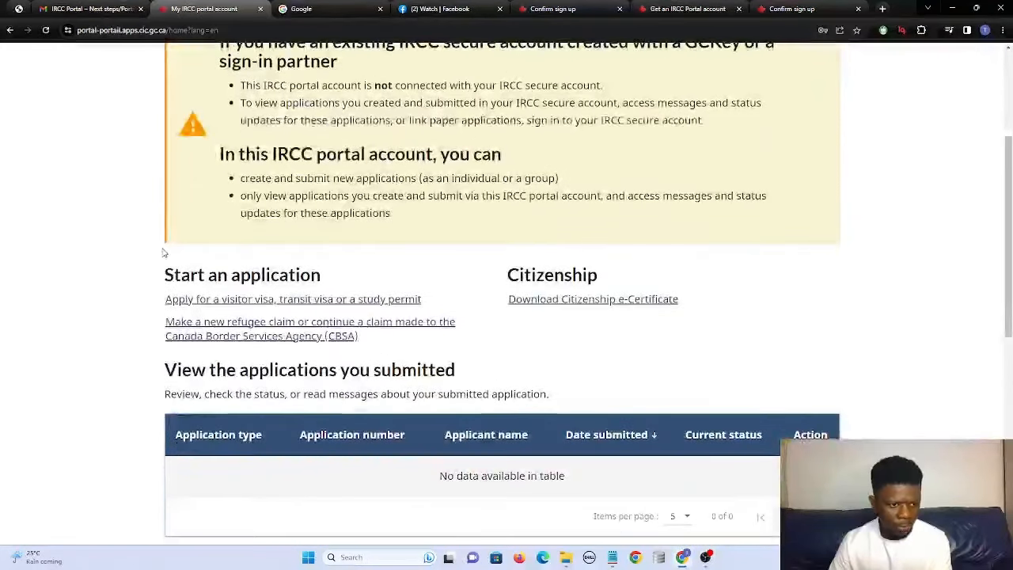
pyautogui.moveTo(163, 274); pyautogui.dragTo(323, 278)
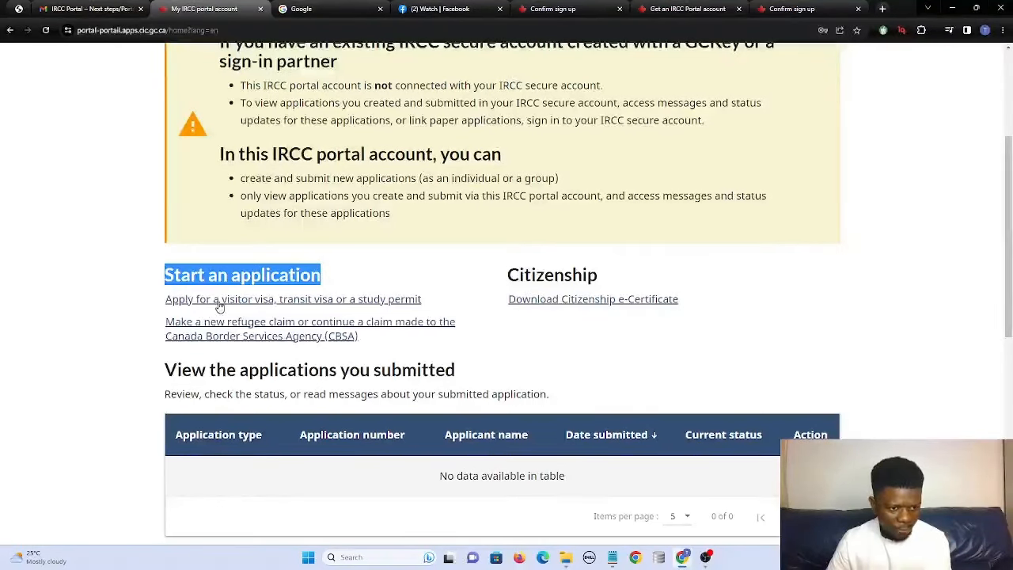
pyautogui.click(330, 304)
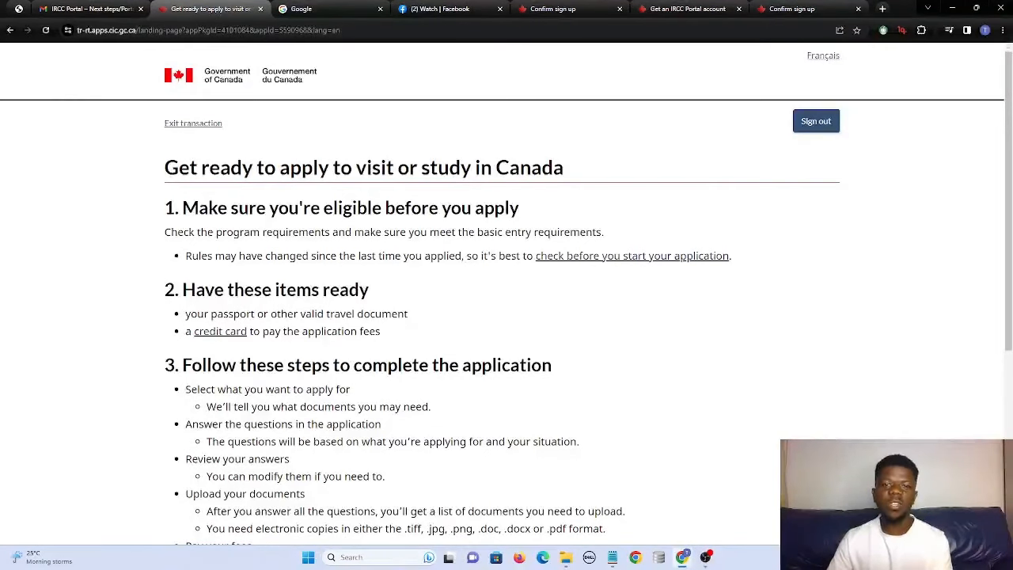
# Review the required items, tick the acknowledgement checkbox, and click Start application.
pyautogui.moveTo(163, 289); pyautogui.dragTo(340, 255)
pyautogui.moveTo(344, 310); pyautogui.dragTo(335, 314)
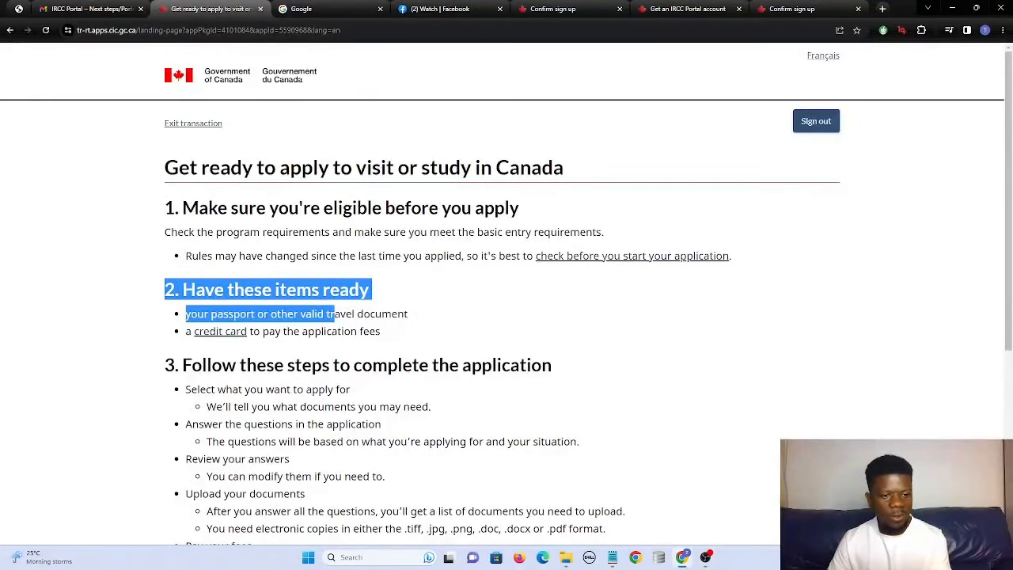
pyautogui.moveTo(334, 313); pyautogui.dragTo(394, 330)
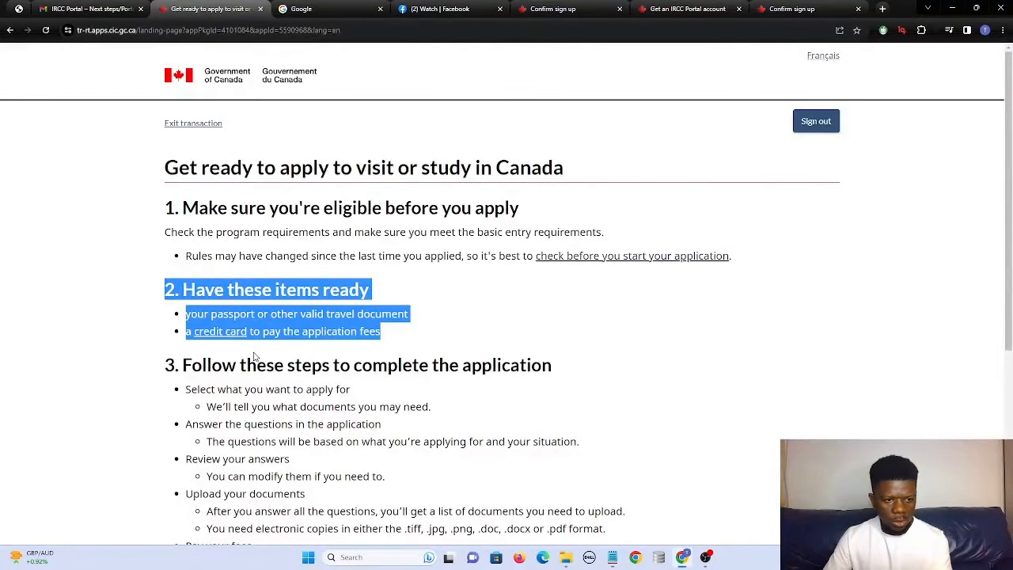
pyautogui.scroll(-2, 254, 356)
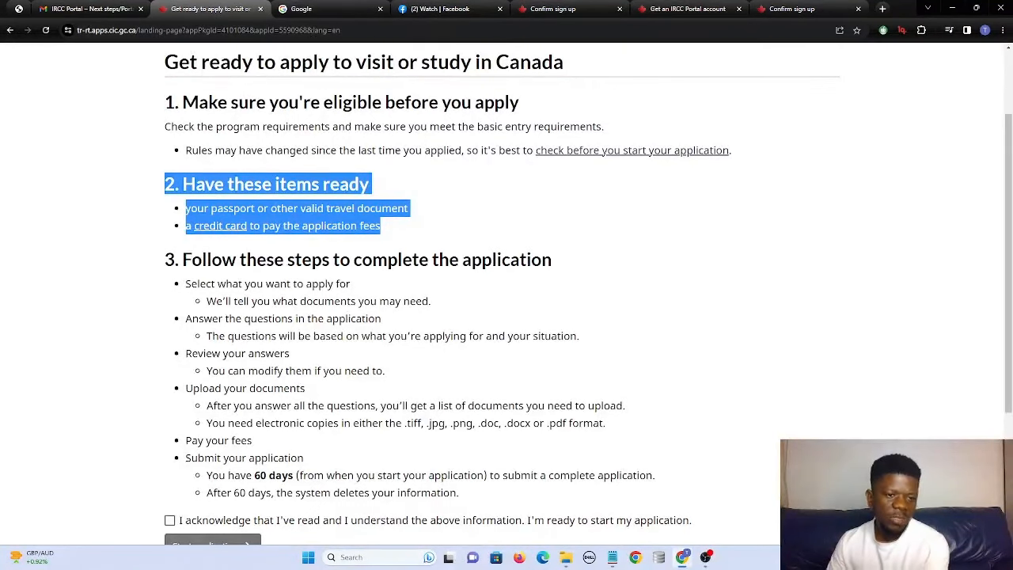
pyautogui.scroll(-1, 507, 300)
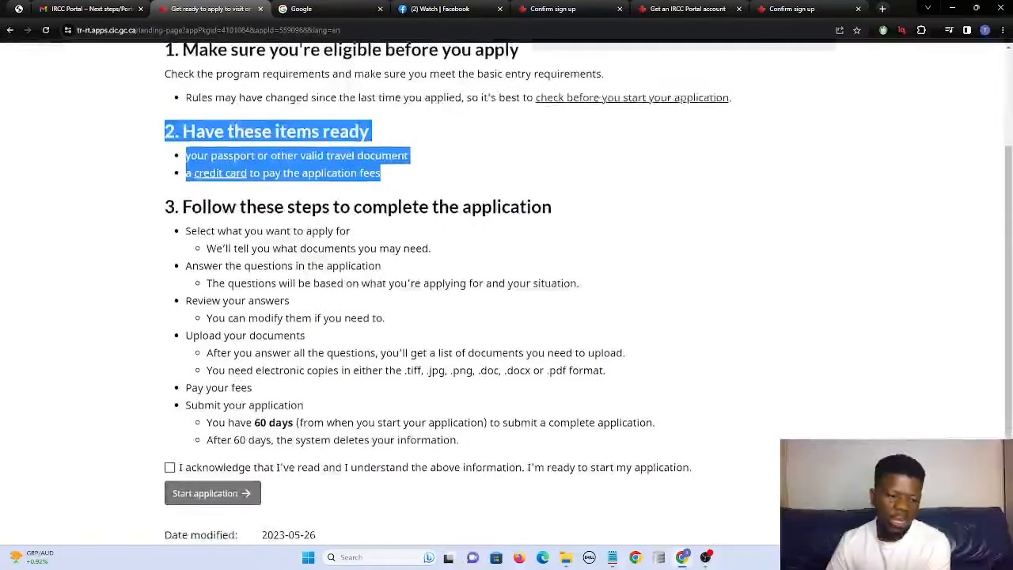
pyautogui.scroll(3, 507, 301)
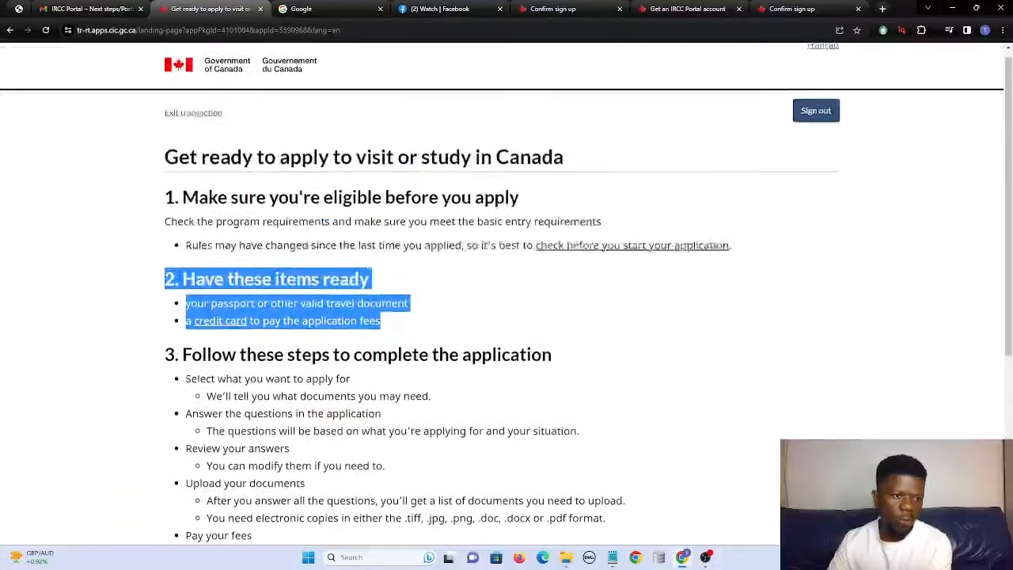
pyautogui.scroll(-3, 507, 301)
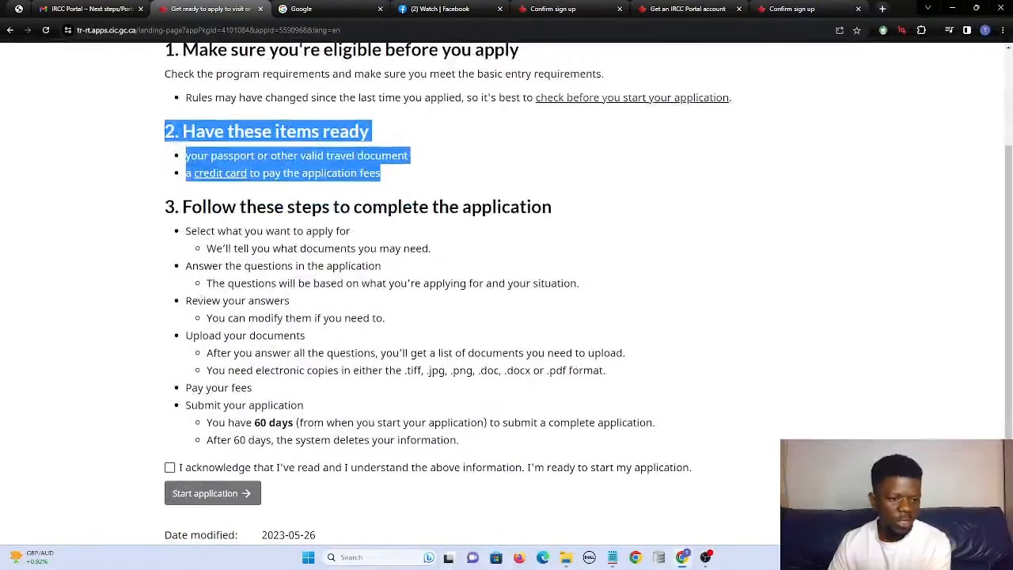
pyautogui.click(169, 467)
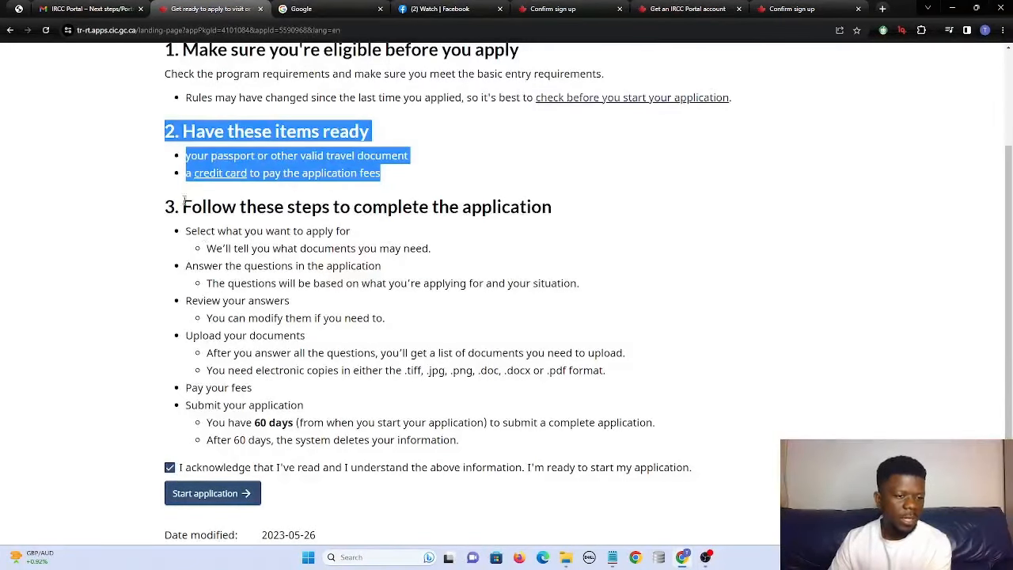
pyautogui.moveTo(166, 206); pyautogui.dragTo(671, 473)
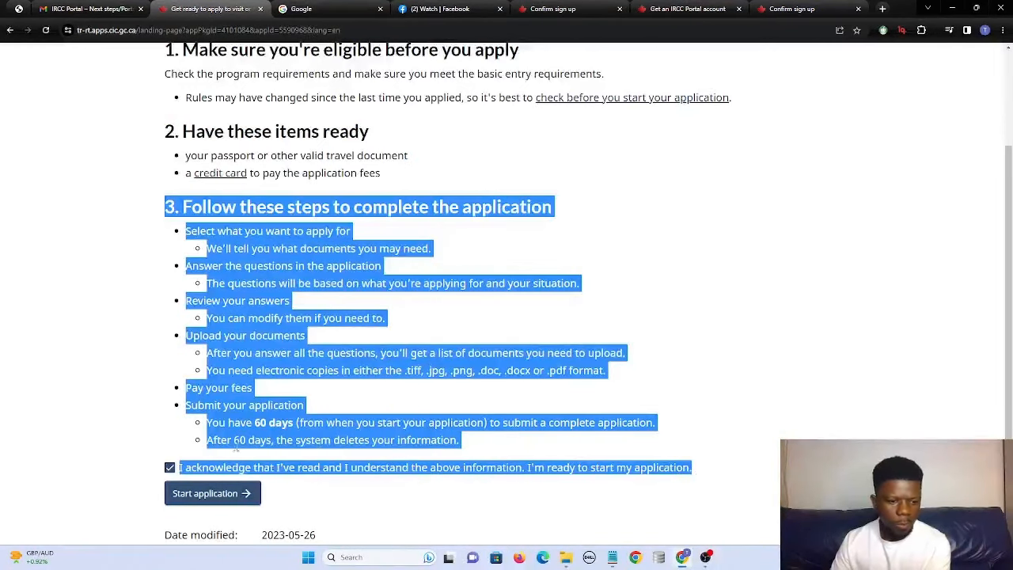
pyautogui.click(221, 496)
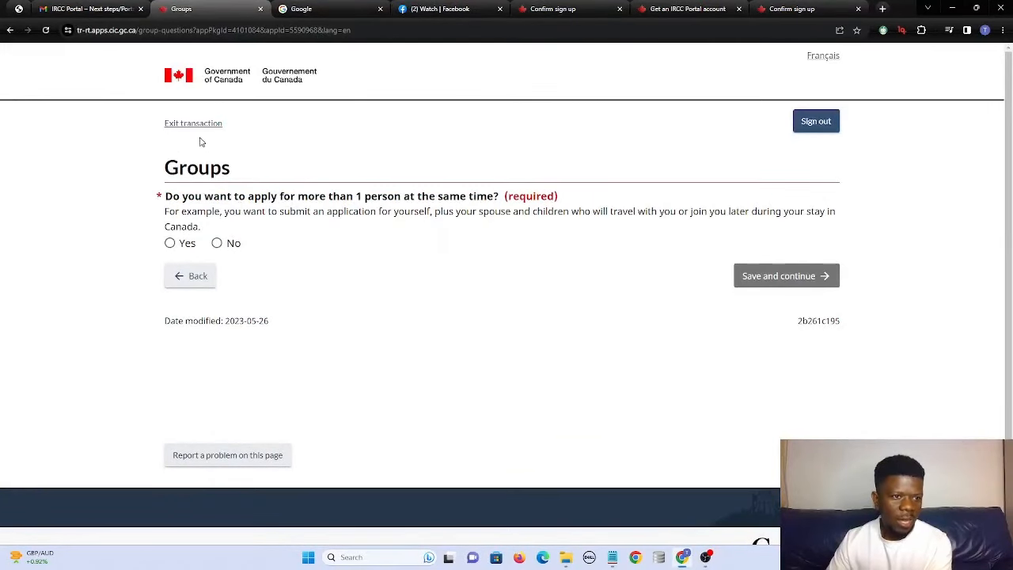
# Answer No to the Groups question about applying for several people and save the page.
pyautogui.moveTo(164, 166); pyautogui.dragTo(239, 179)
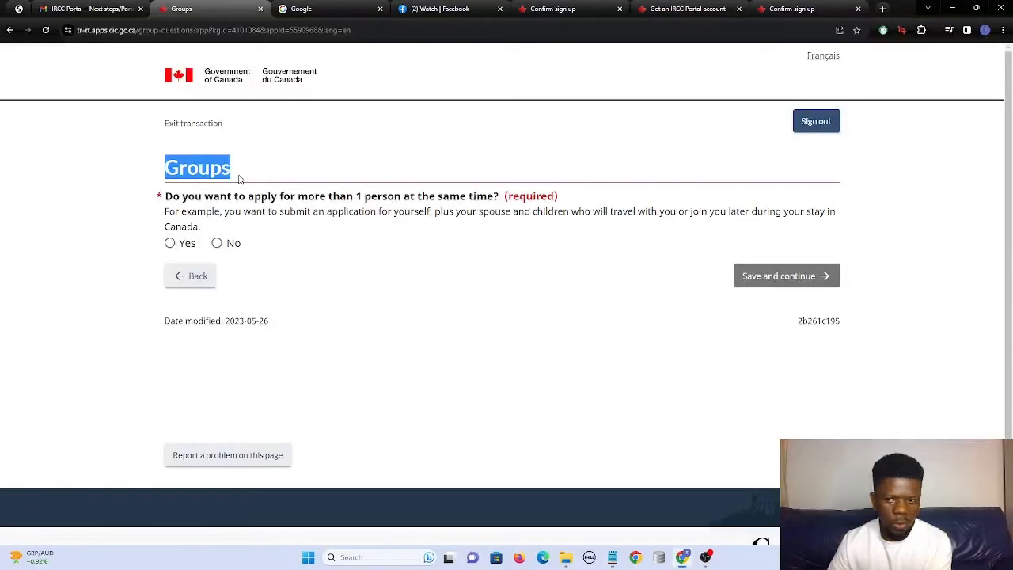
pyautogui.click(216, 243)
pyautogui.click(803, 289)
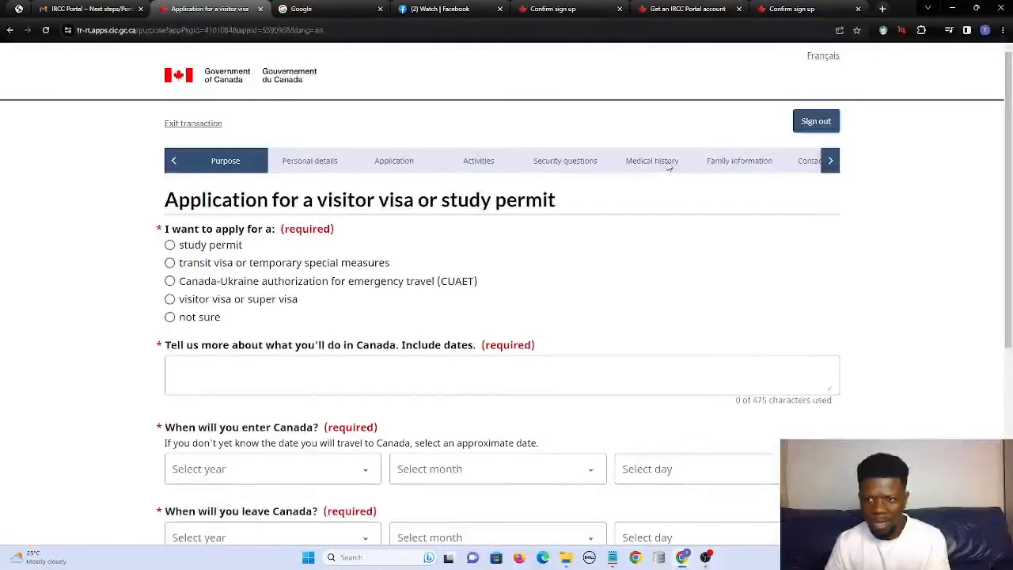
# Scroll the step navigation bar to reveal the later steps: Fees, Consent and declaration, and Complete.
pyautogui.click(830, 162)
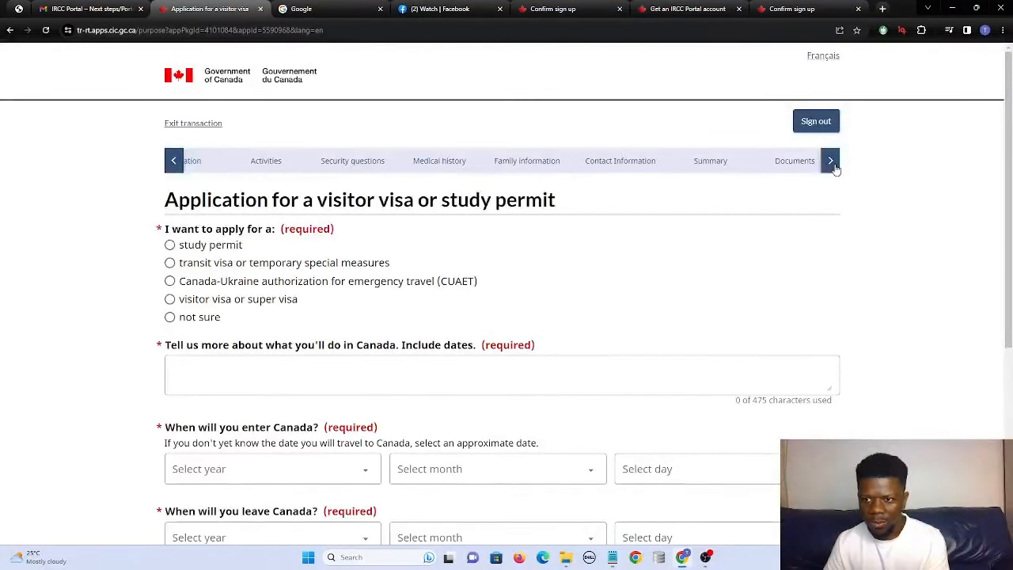
pyautogui.click(831, 162)
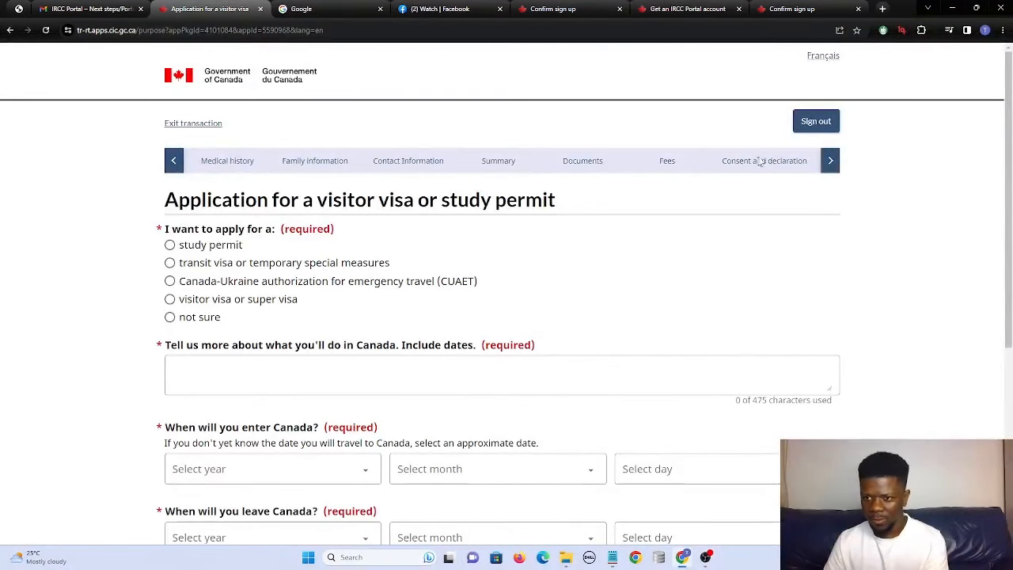
pyautogui.click(831, 161)
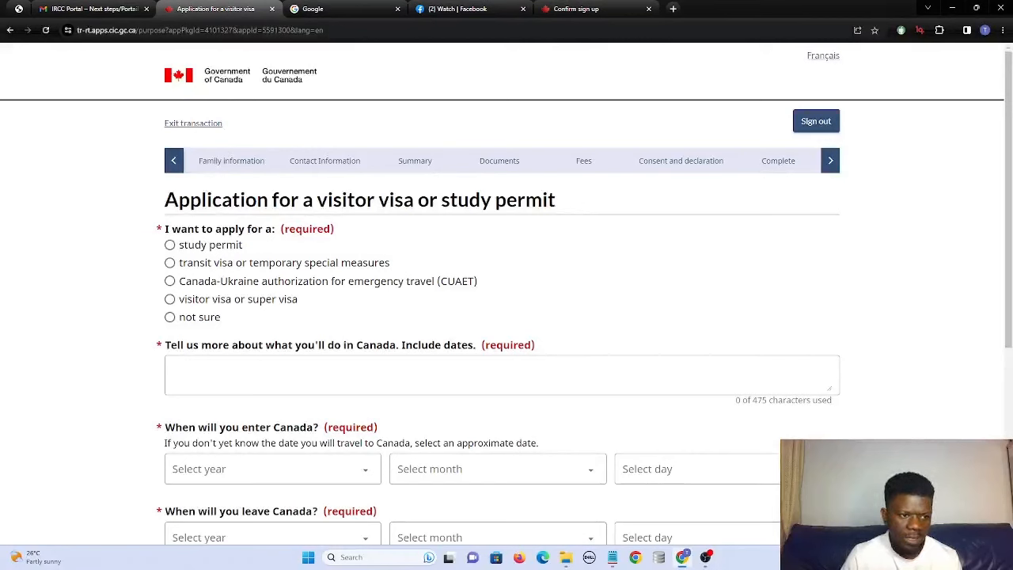
# Choose visitor visa or super visa with 'To visit Canada as a tourist' as the reason, then begin the description.
pyautogui.moveTo(163, 229); pyautogui.dragTo(344, 224)
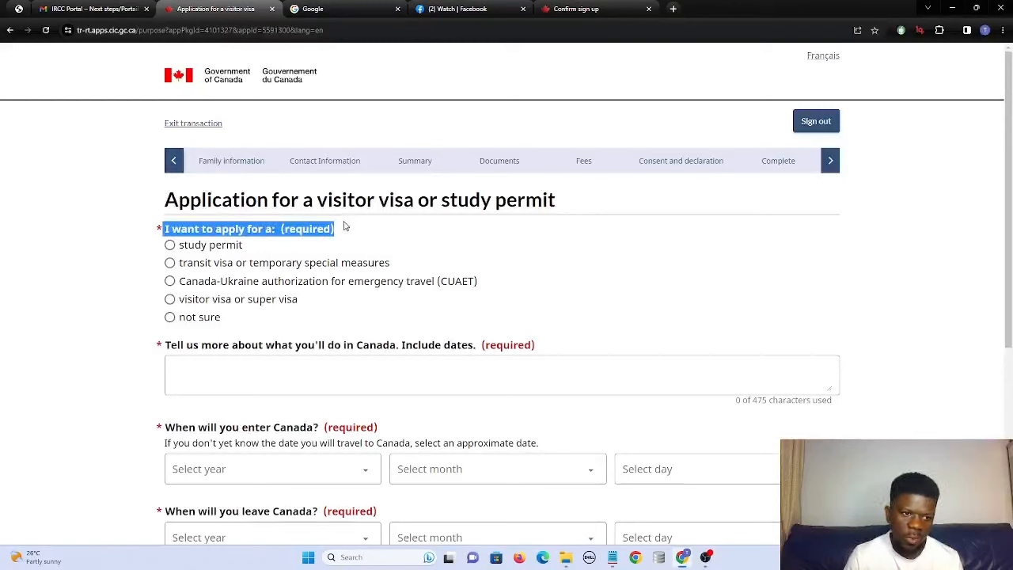
pyautogui.click(170, 299)
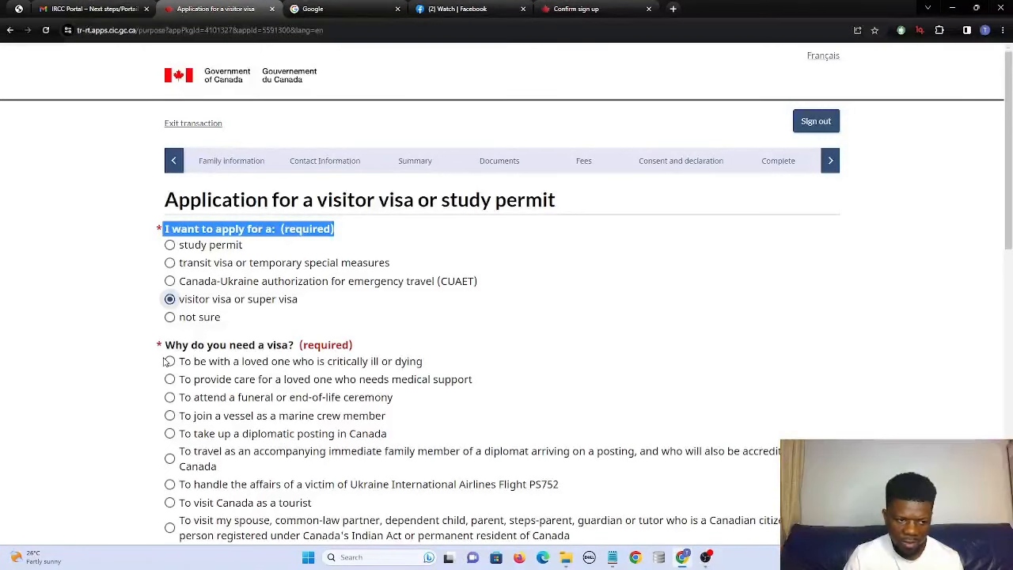
pyautogui.scroll(-1, 167, 360)
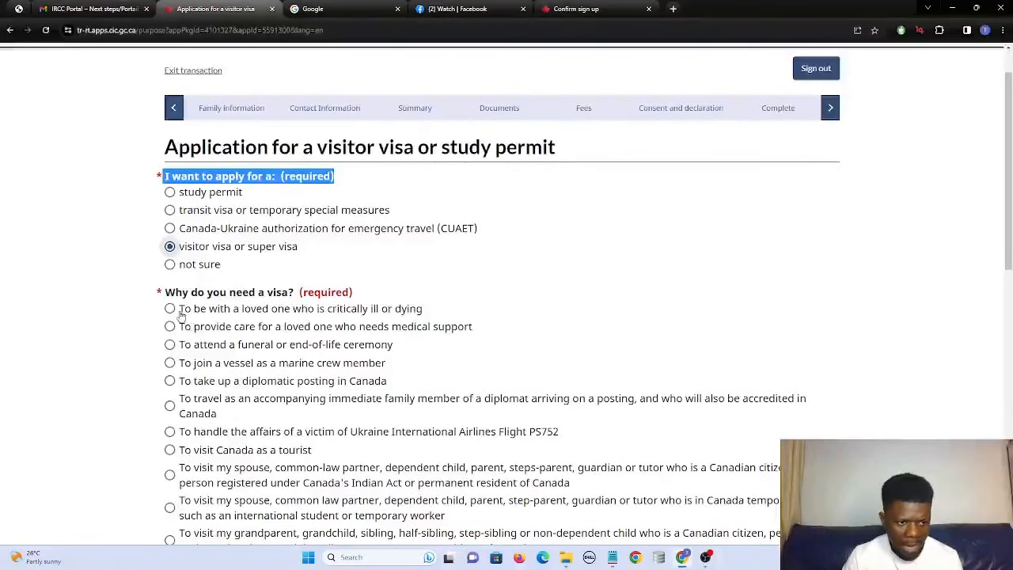
pyautogui.scroll(-1, 190, 301)
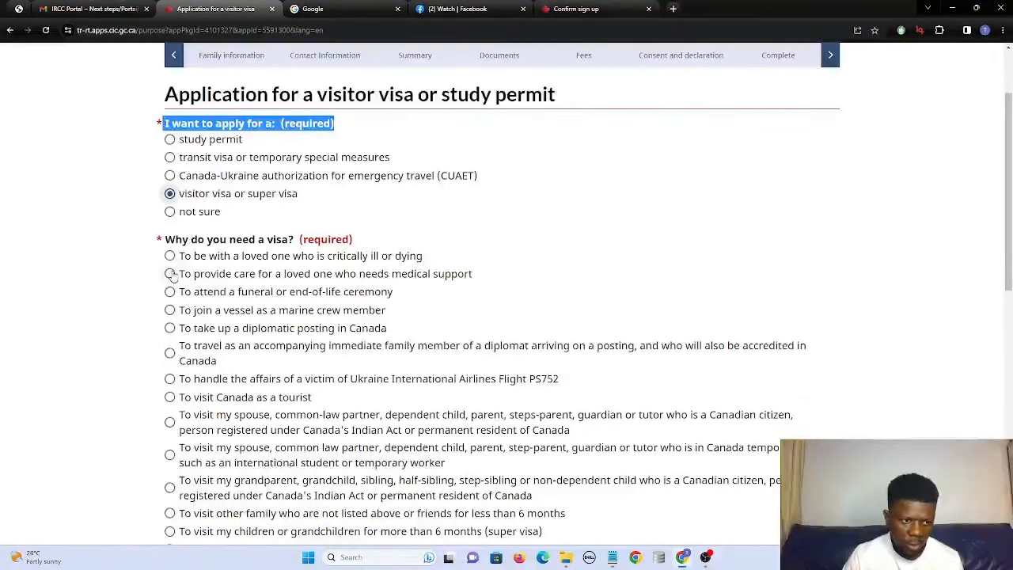
pyautogui.scroll(-3, 174, 332)
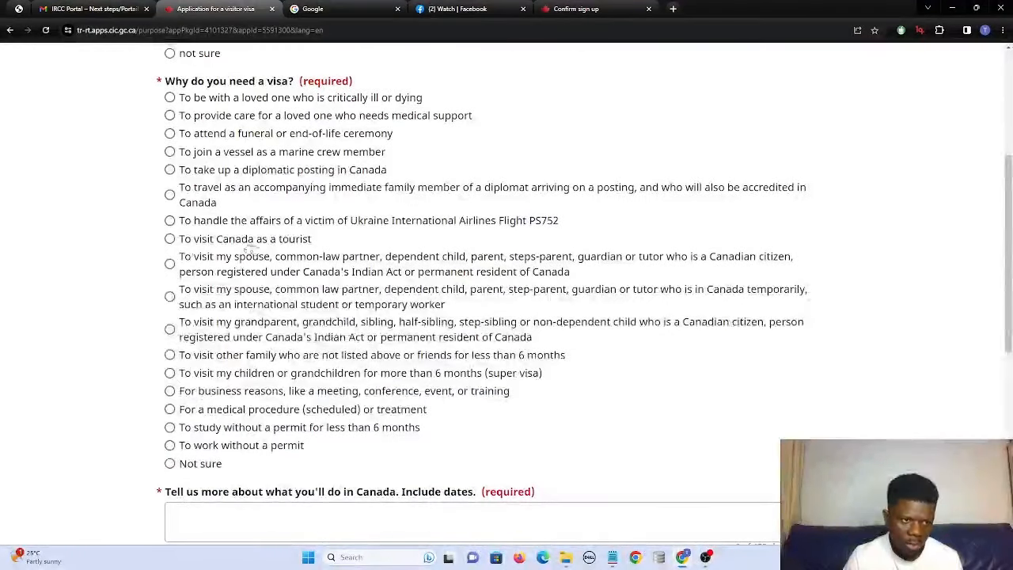
pyautogui.click(169, 240)
pyautogui.scroll(-1, 168, 245)
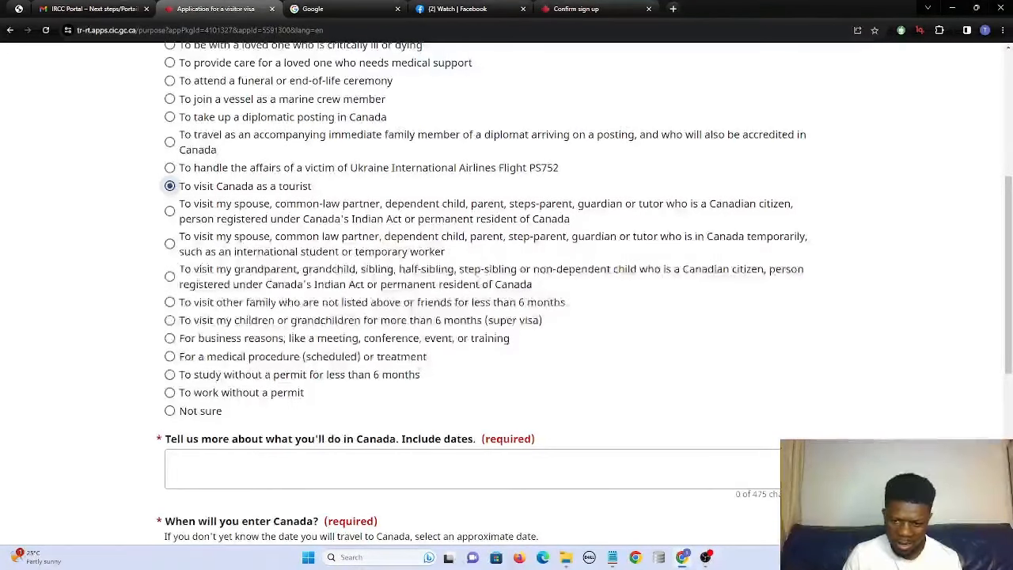
pyautogui.click(197, 470)
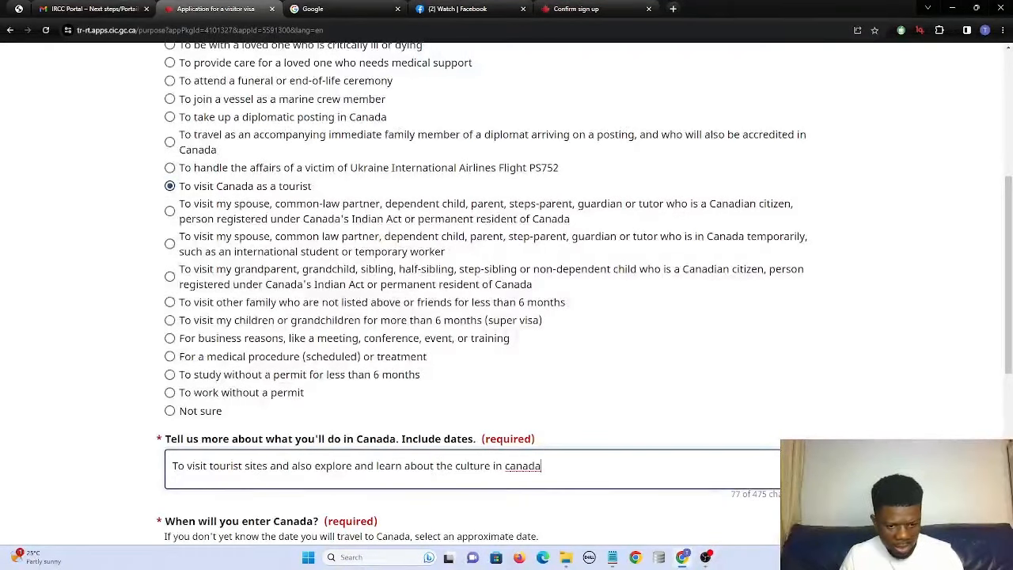
# Complete the activity description with 'from december 22nd, 2026, till january 6th, 2027'.
pyautogui.write('fr')
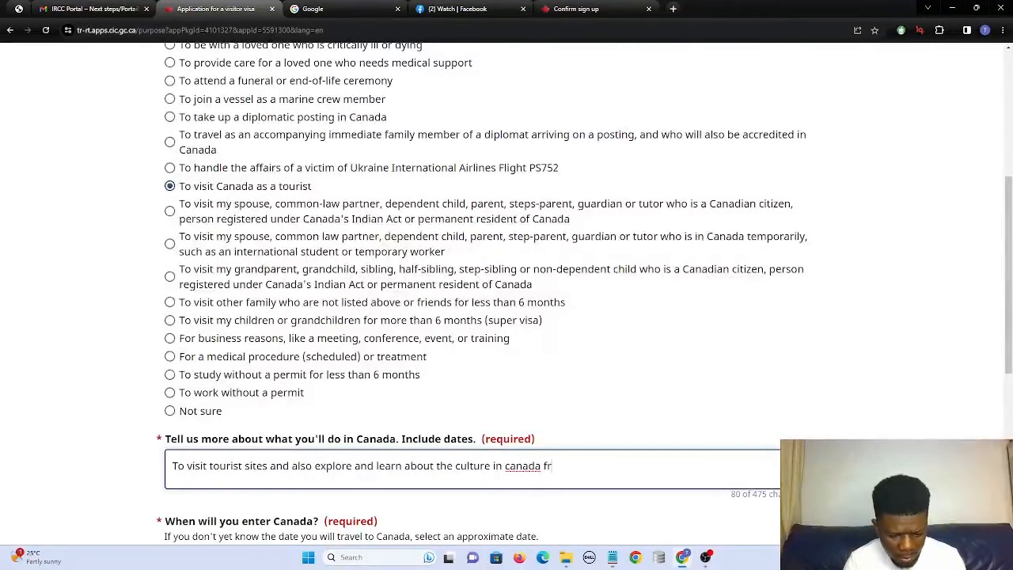
pyautogui.write('om ')
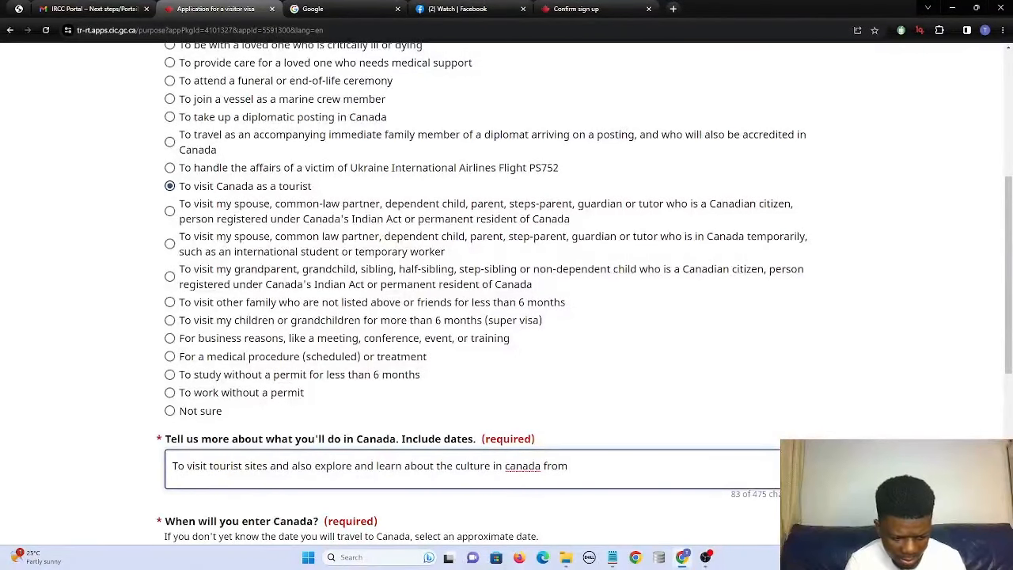
pyautogui.write('2')
pyautogui.press('BackSpace')
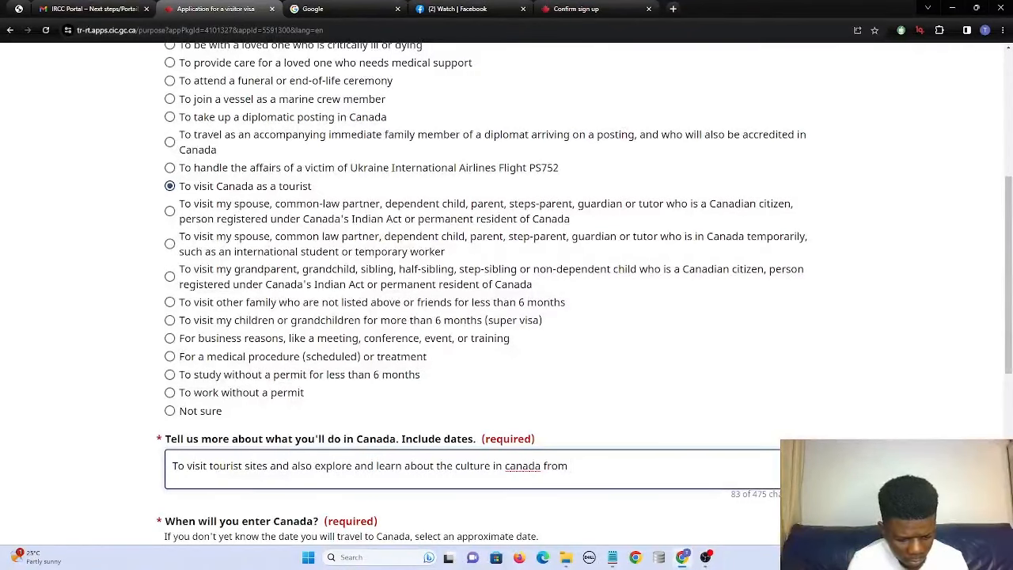
pyautogui.write('dev')
pyautogui.press('BackSpace')
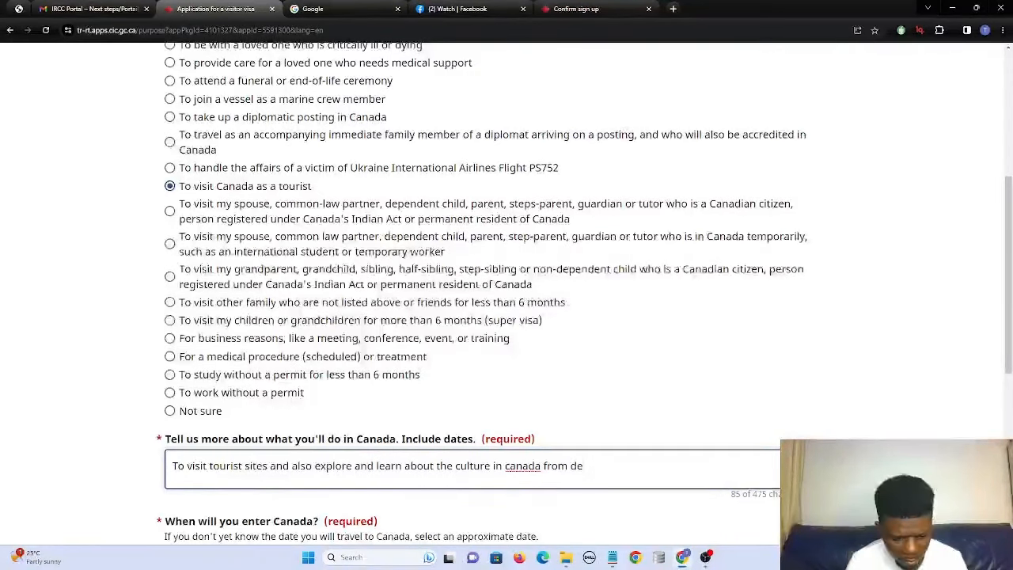
pyautogui.write('cember 22')
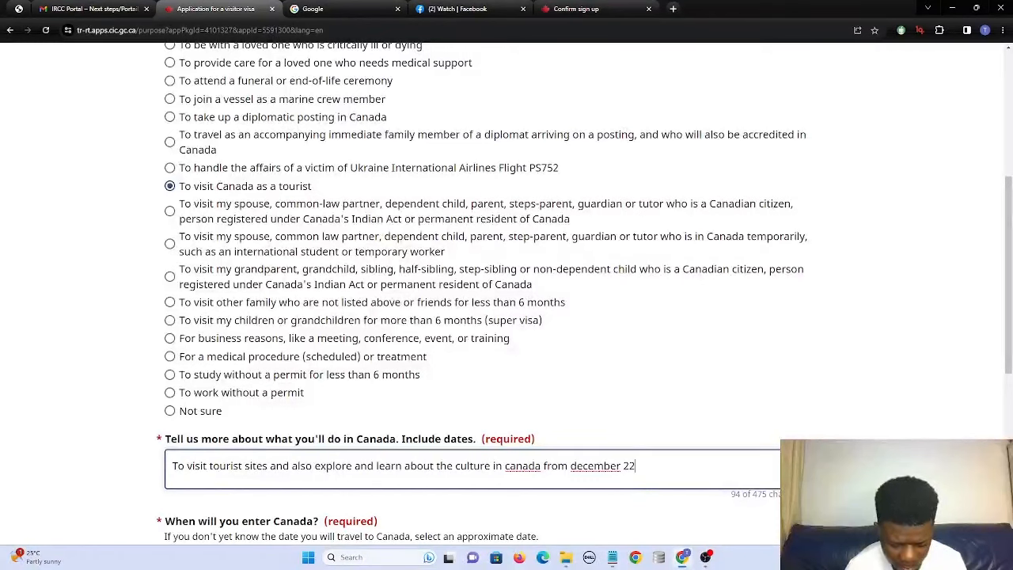
pyautogui.write('nd 202')
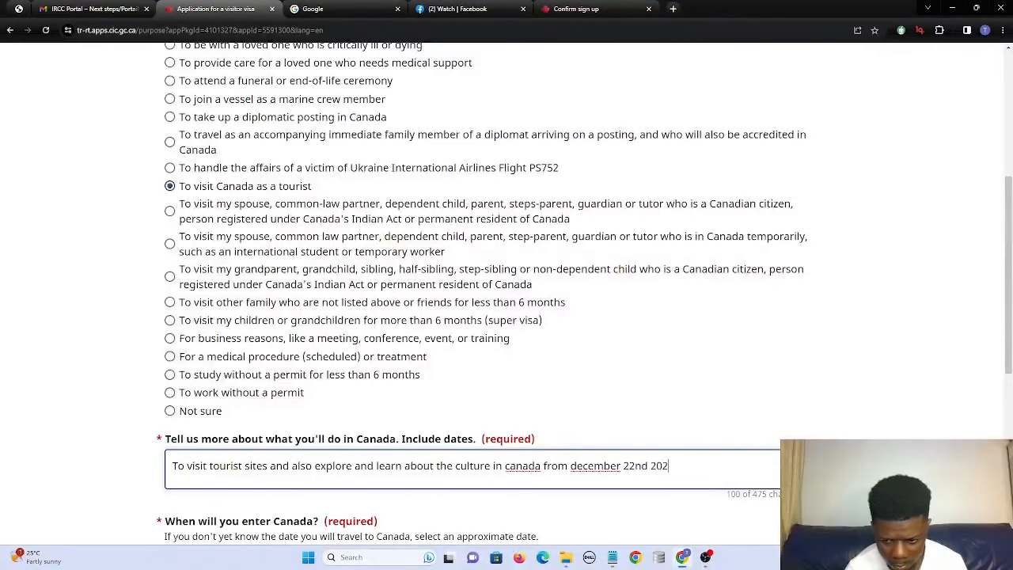
pyautogui.write('6 ')
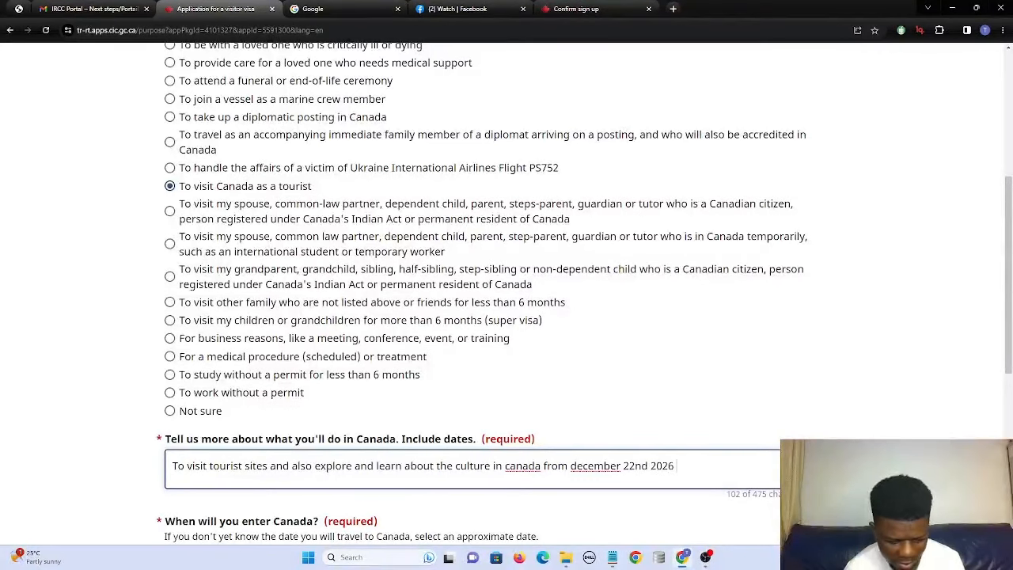
pyautogui.write('a')
pyautogui.press('BackSpace')
pyautogui.write('till ')
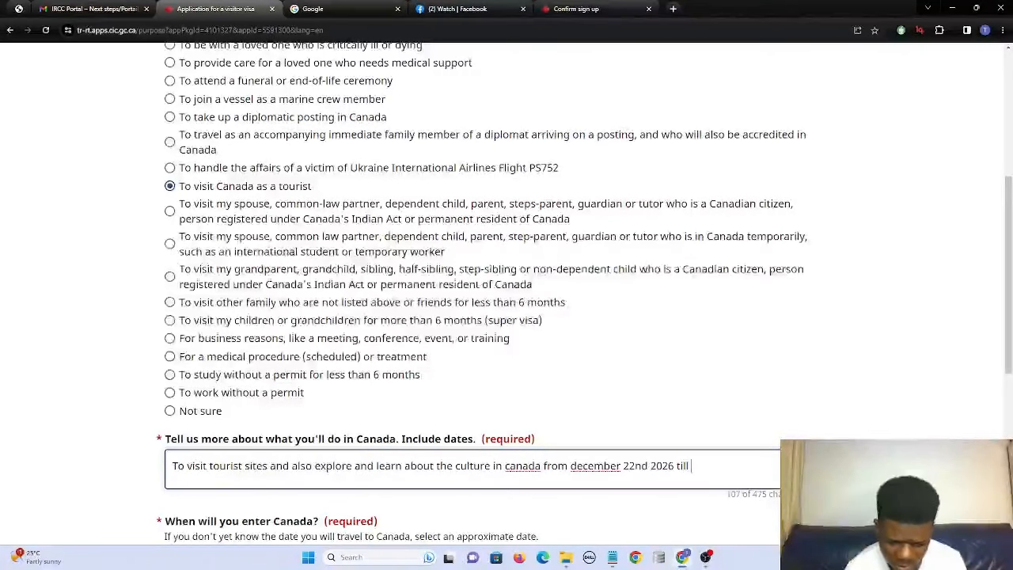
pyautogui.write('jan')
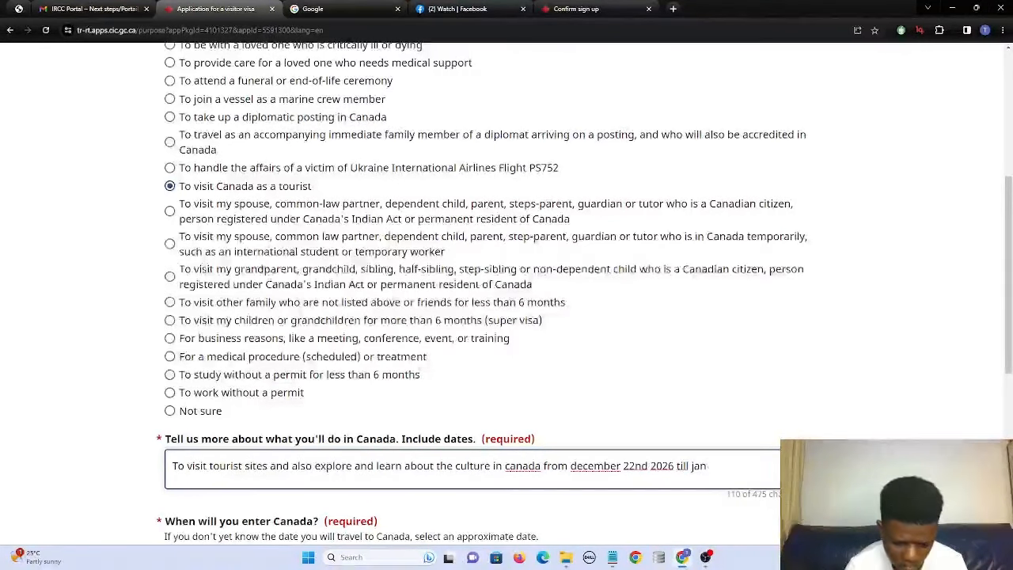
pyautogui.write('uary ')
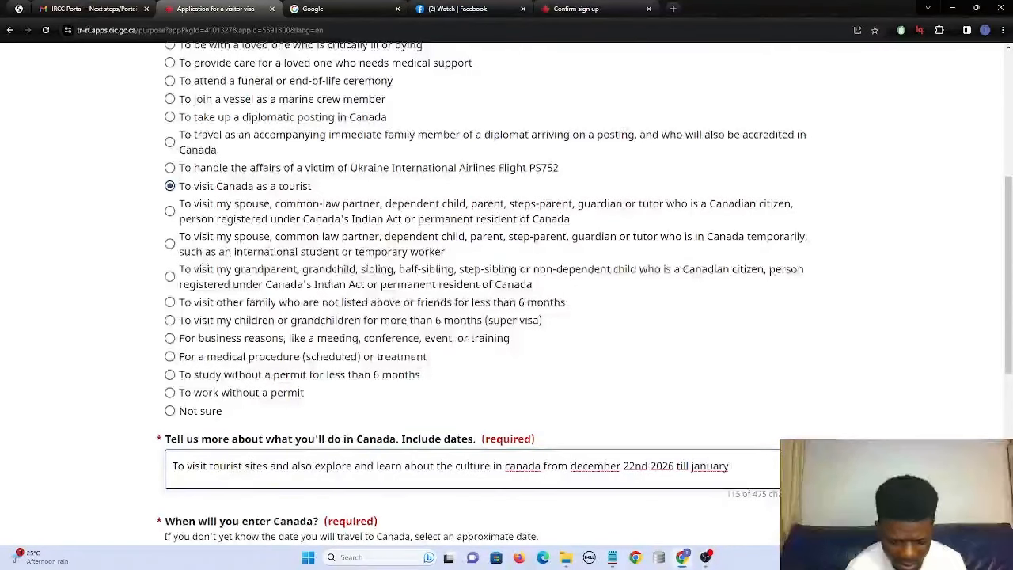
pyautogui.write('6t')
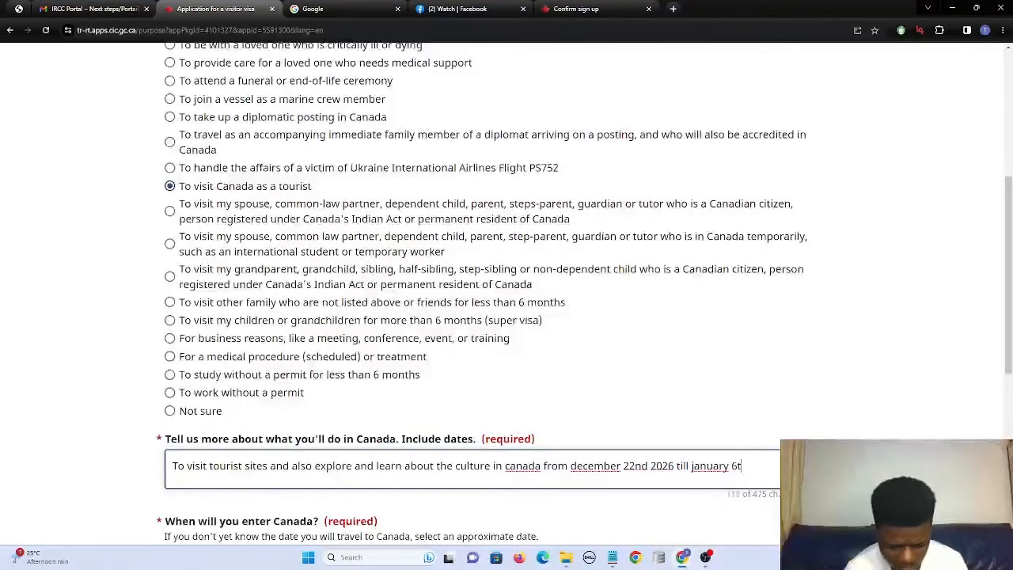
pyautogui.write('h 2027')
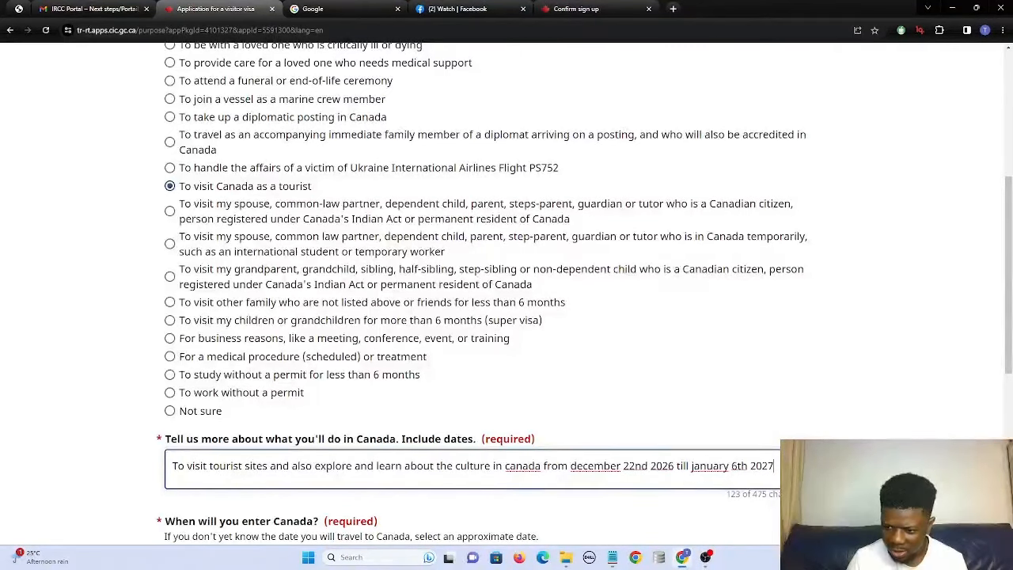
pyautogui.write(',')
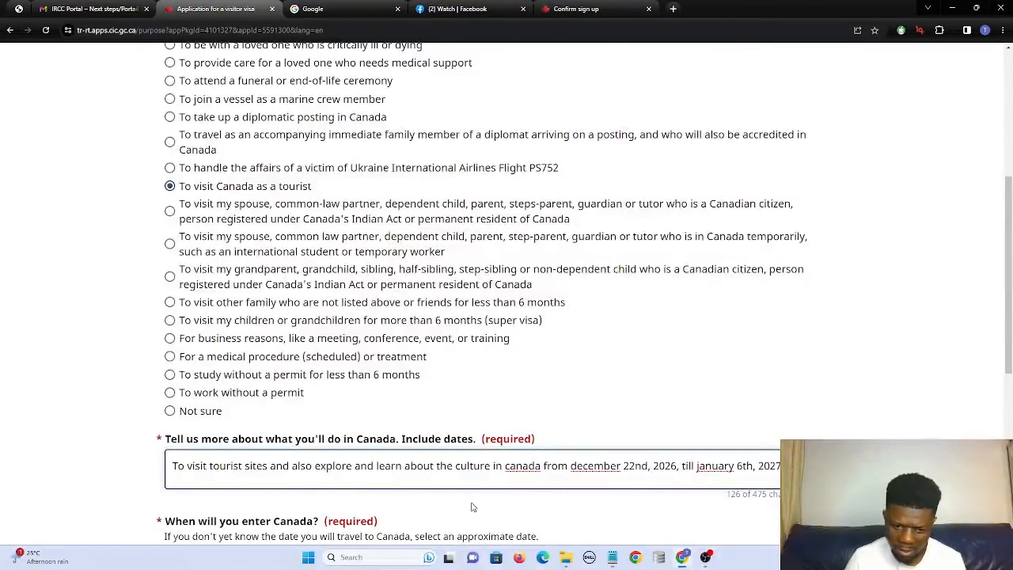
# Set the entry date to 22 December 2026.
pyautogui.scroll(-2, 425, 508)
pyautogui.click(369, 380)
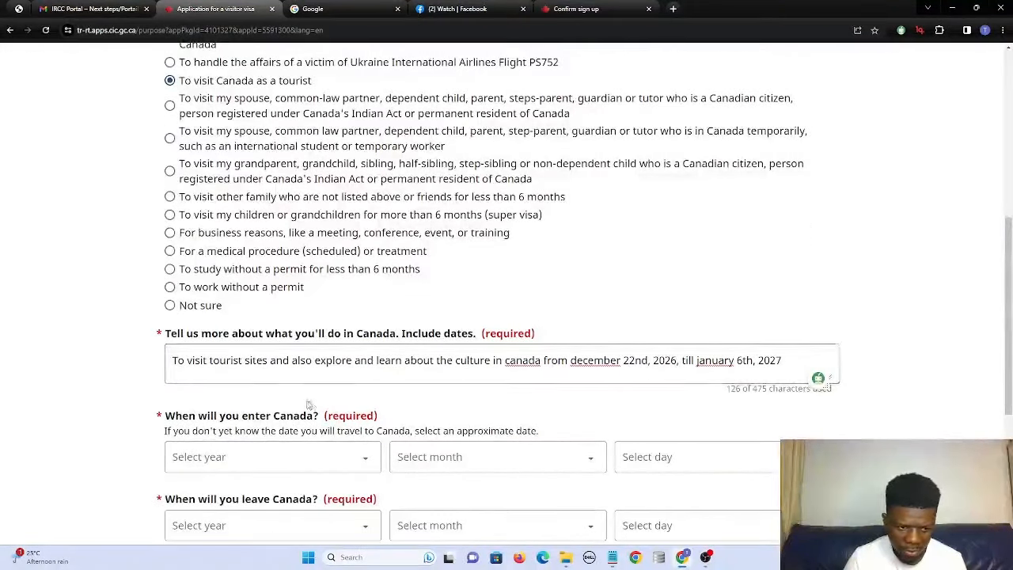
pyautogui.click(361, 469)
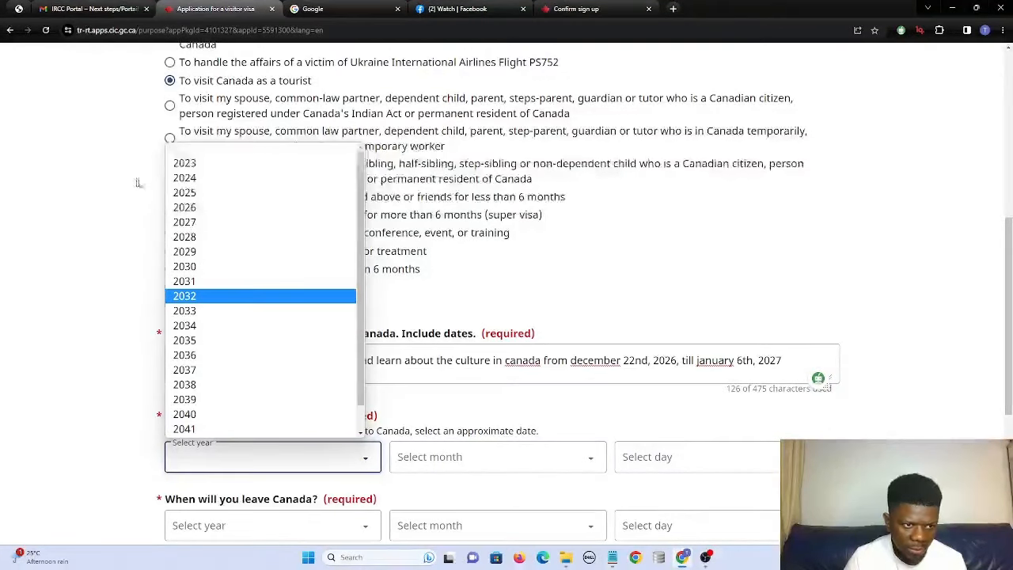
pyautogui.click(182, 207)
pyautogui.click(455, 464)
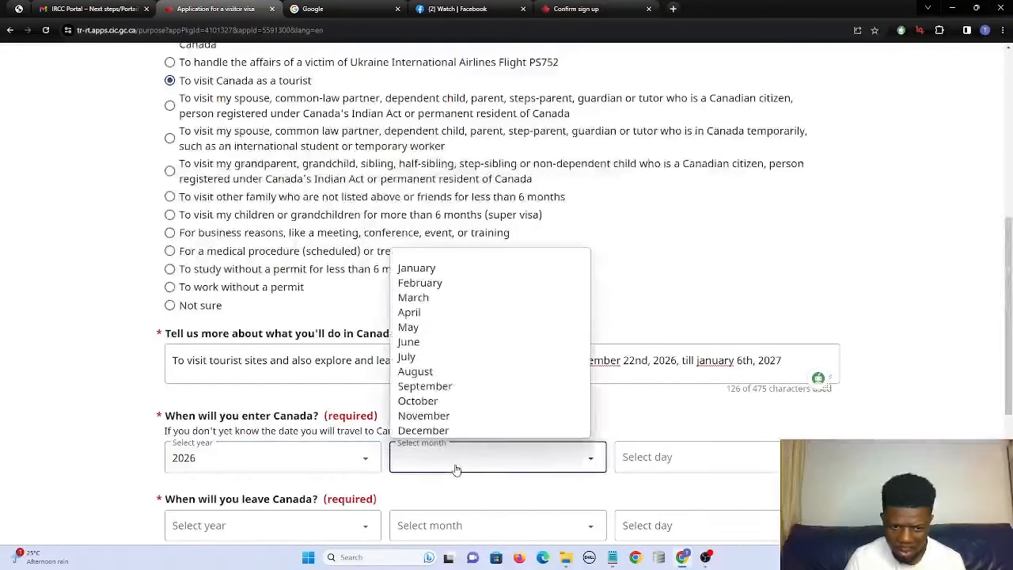
pyautogui.click(431, 431)
pyautogui.click(642, 459)
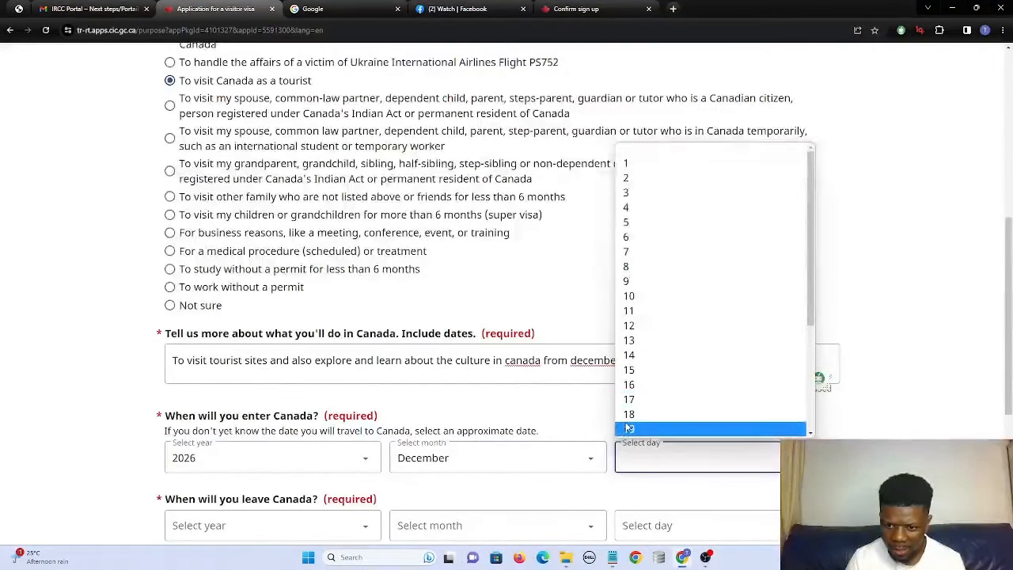
pyautogui.scroll(-2, 629, 408)
pyautogui.click(629, 369)
# Set the leave date to 6 January 2027, correcting the day from 7 to 6.
pyautogui.scroll(-1, 486, 475)
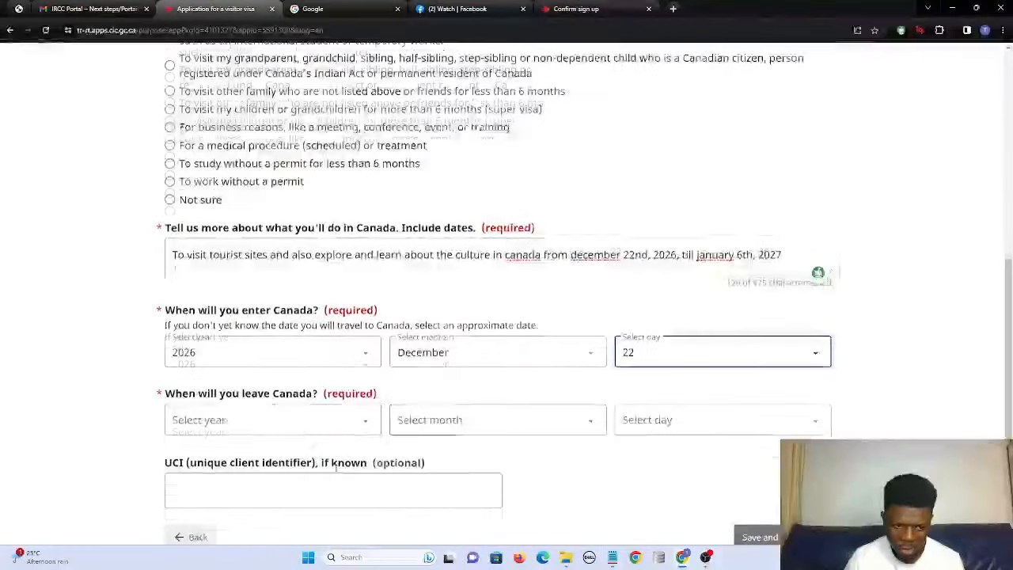
pyautogui.click(283, 415)
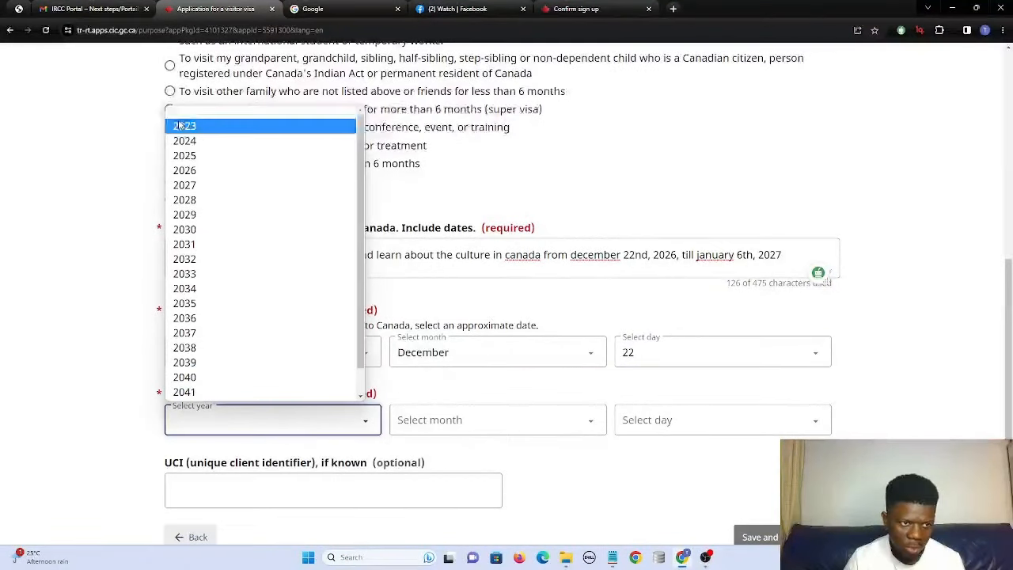
pyautogui.click(229, 185)
pyautogui.click(430, 420)
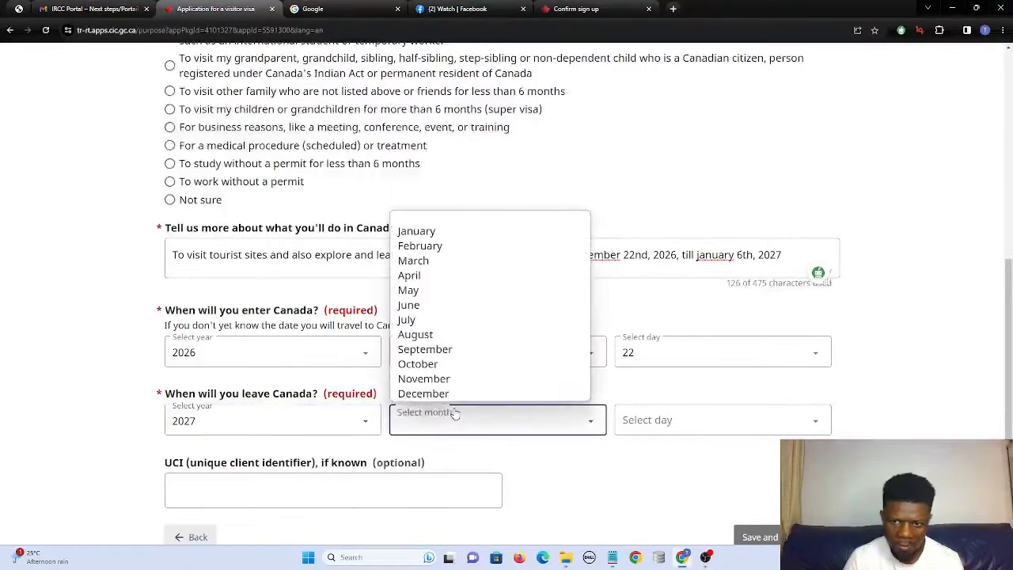
pyautogui.click(416, 231)
pyautogui.click(645, 420)
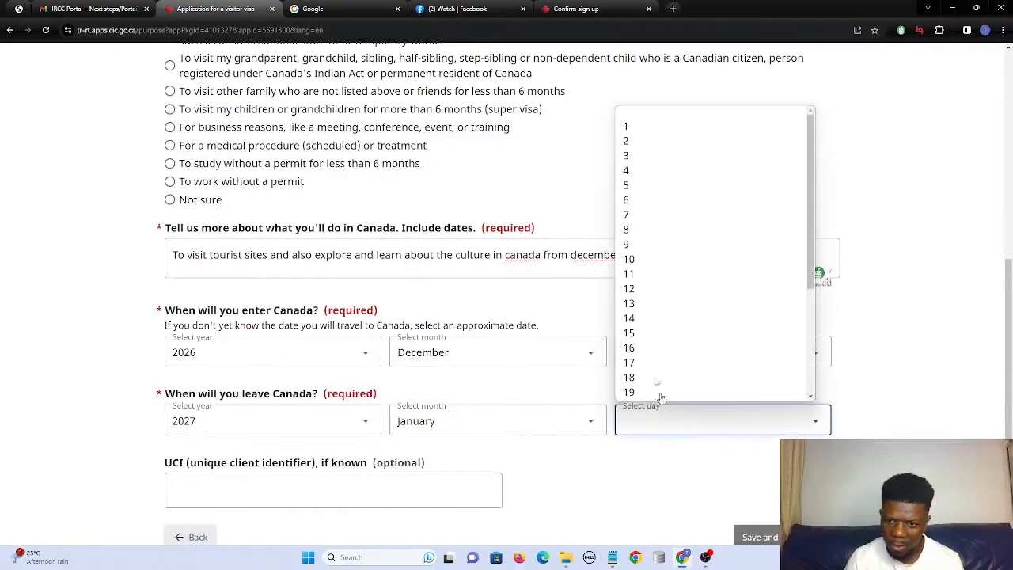
pyautogui.click(653, 213)
pyautogui.click(650, 420)
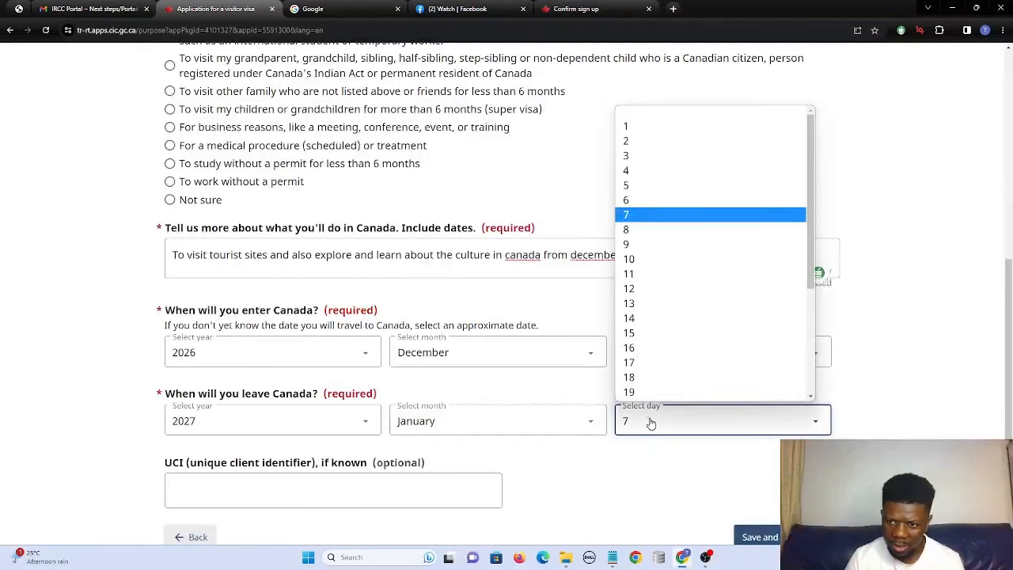
pyautogui.click(621, 200)
# Leave the optional UCI field and save the trip purpose answers.
pyautogui.scroll(-2, 243, 345)
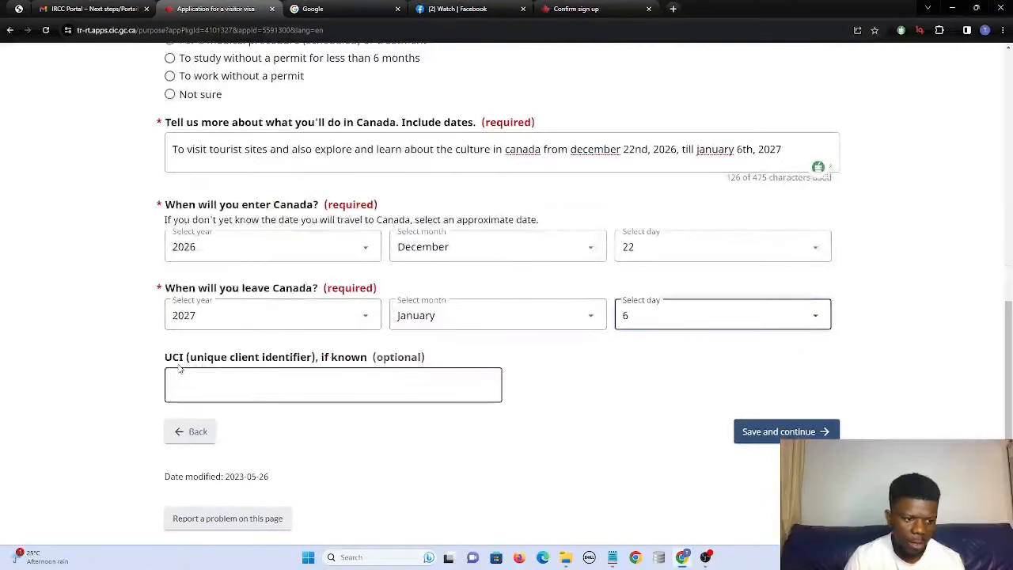
pyautogui.moveTo(161, 361); pyautogui.dragTo(466, 356)
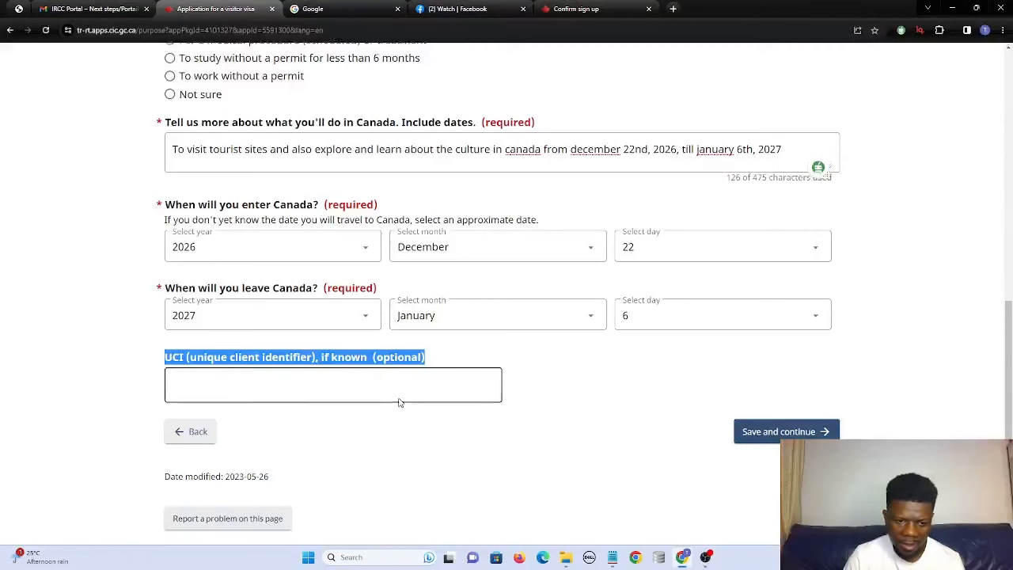
pyautogui.click(332, 386)
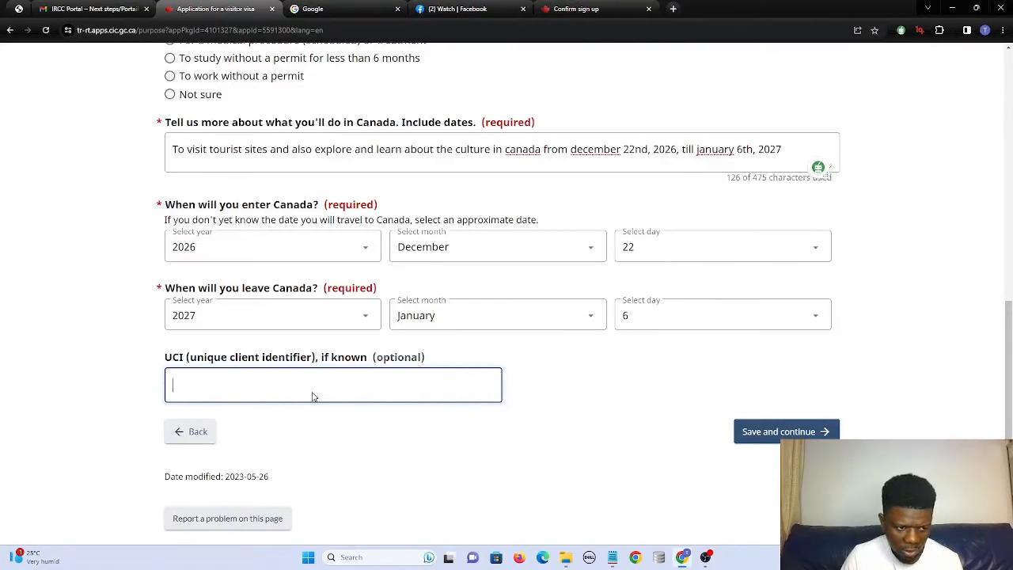
pyautogui.click(768, 434)
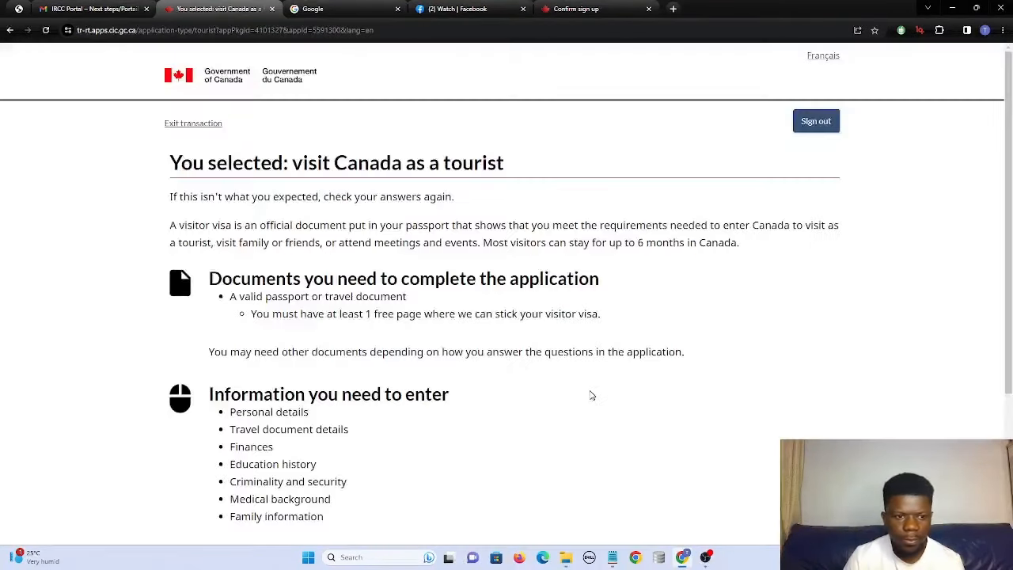
# Continue into the application, answer No to applying on someone else's behalf, and save.
pyautogui.scroll(-3, 169, 163)
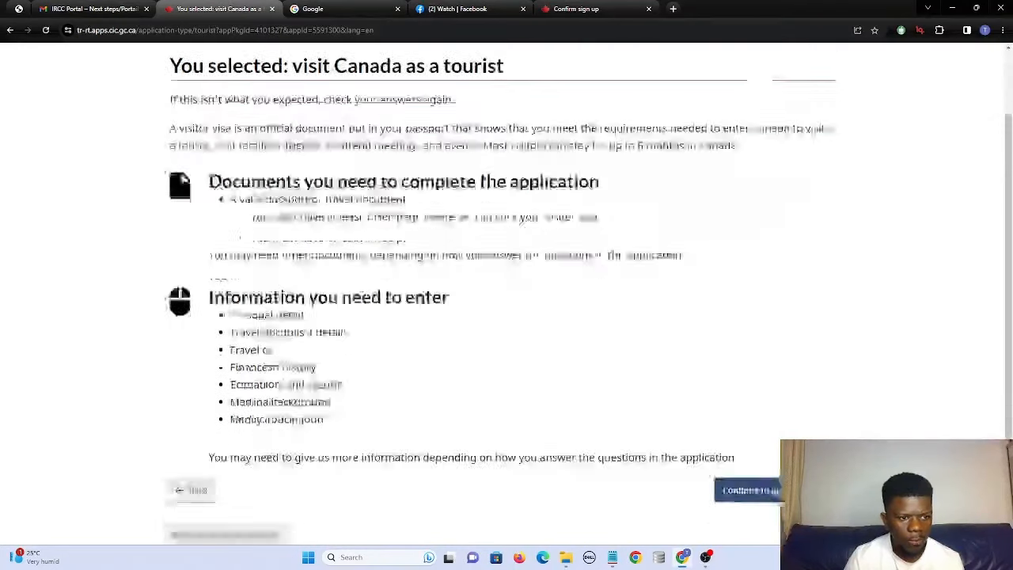
pyautogui.scroll(2, 169, 162)
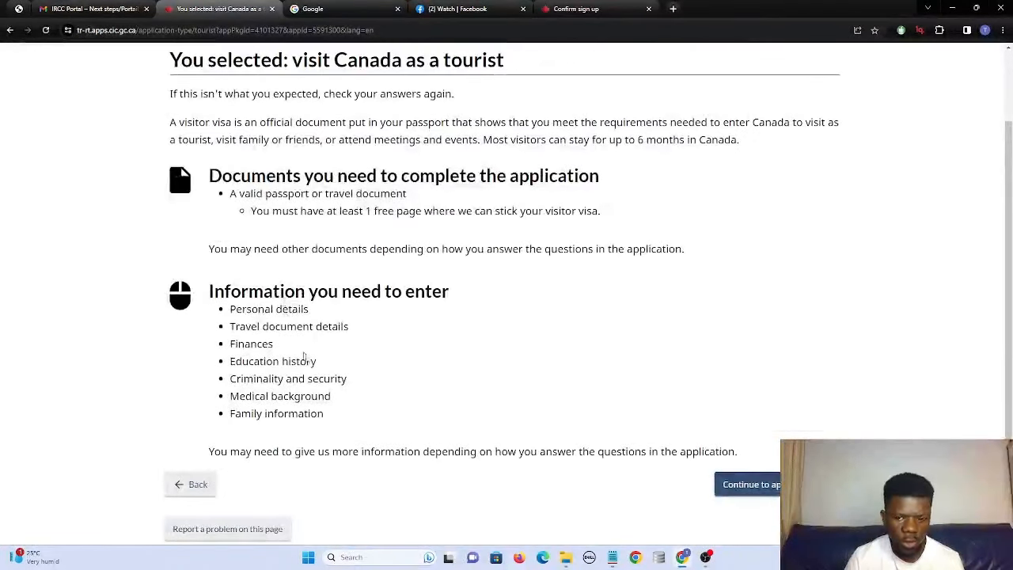
pyautogui.click(768, 485)
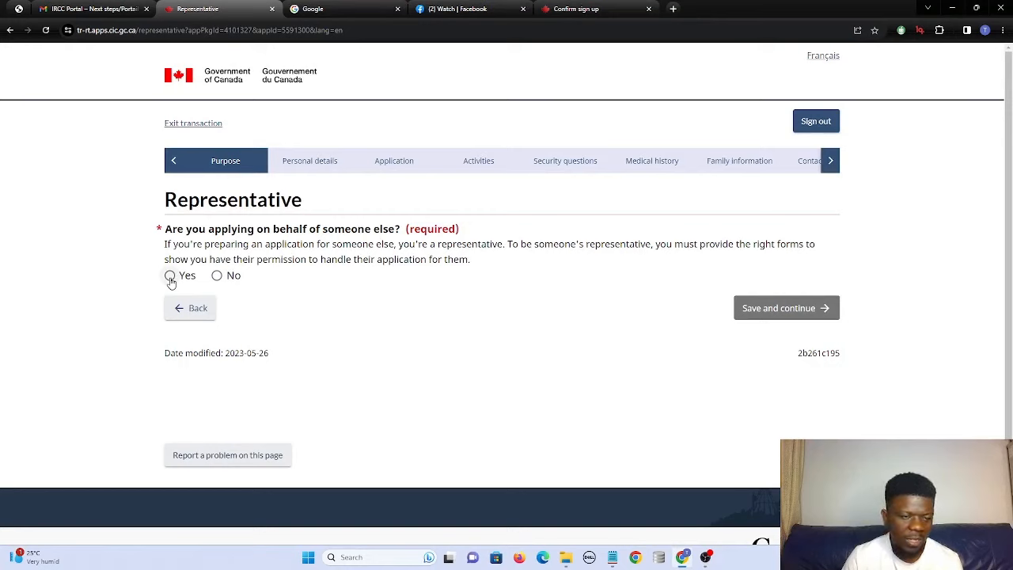
pyautogui.click(216, 275)
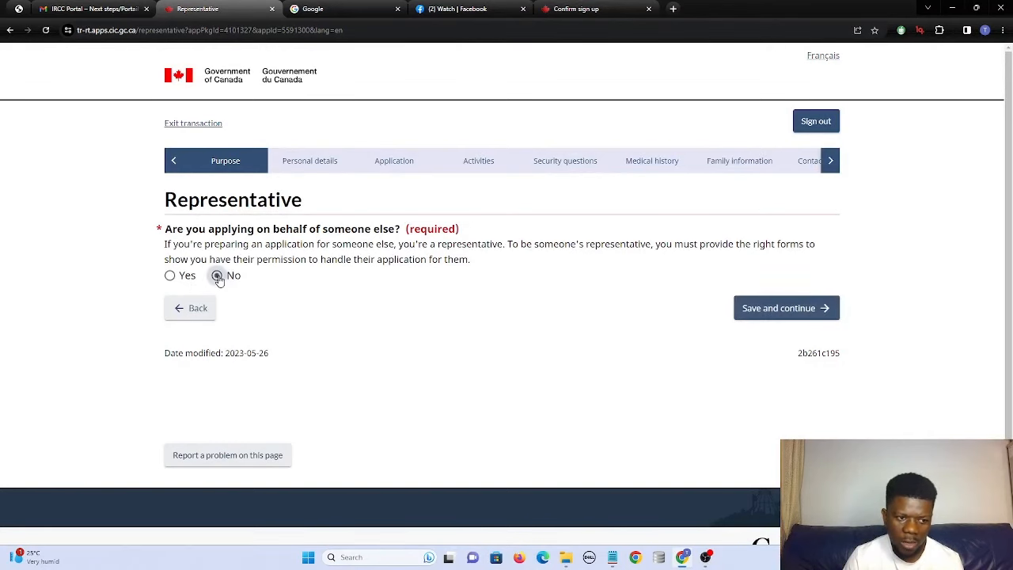
pyautogui.click(788, 311)
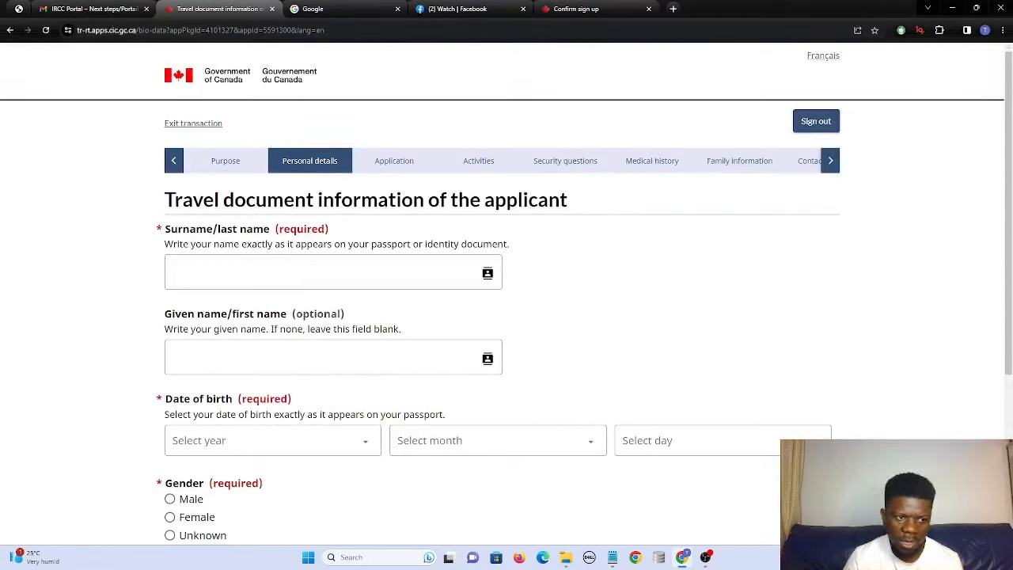
# Fill the applicant's surname and given name from the saved suggestions.
pyautogui.click(237, 272)
pyautogui.write('reeen')
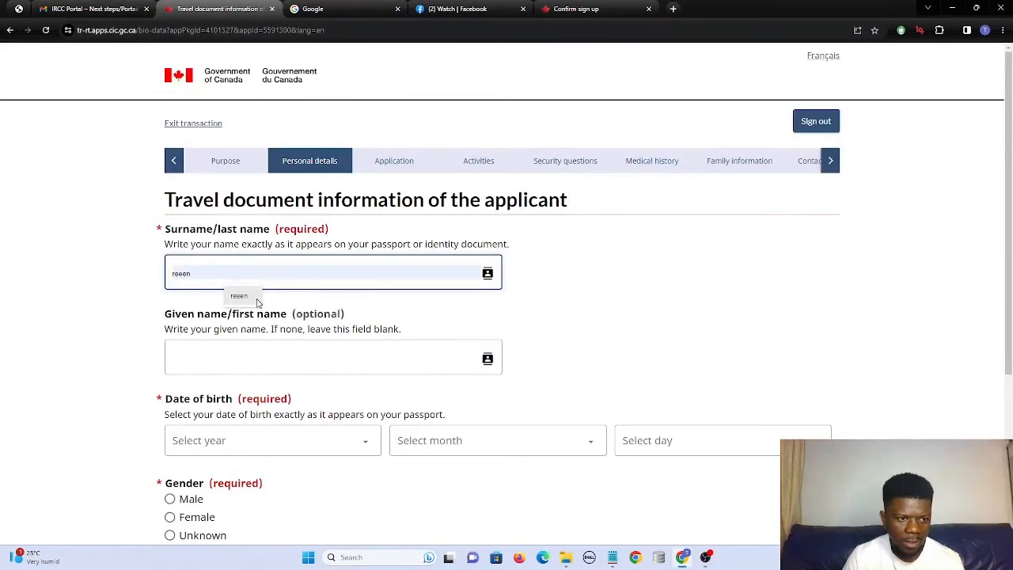
pyautogui.click(238, 296)
pyautogui.click(246, 367)
pyautogui.write('reen')
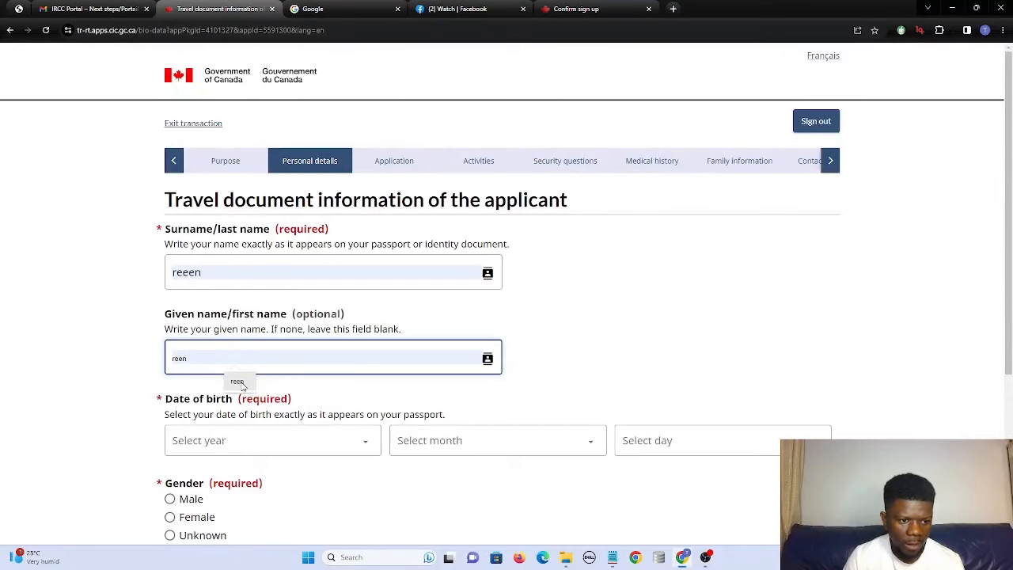
pyautogui.click(242, 383)
pyautogui.click(255, 452)
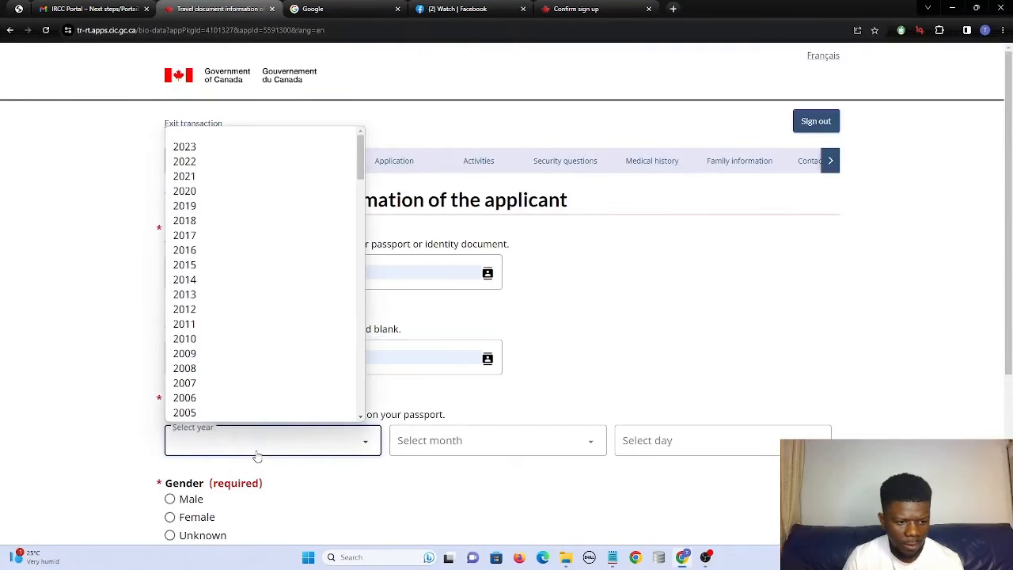
pyautogui.scroll(-5, 208, 388)
pyautogui.click(209, 362)
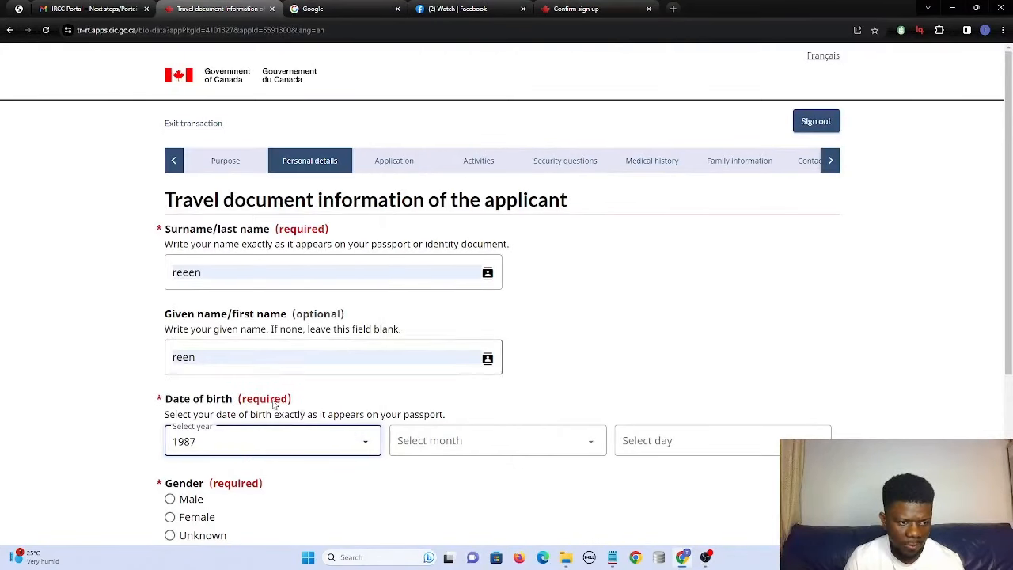
pyautogui.click(446, 456)
pyautogui.click(462, 414)
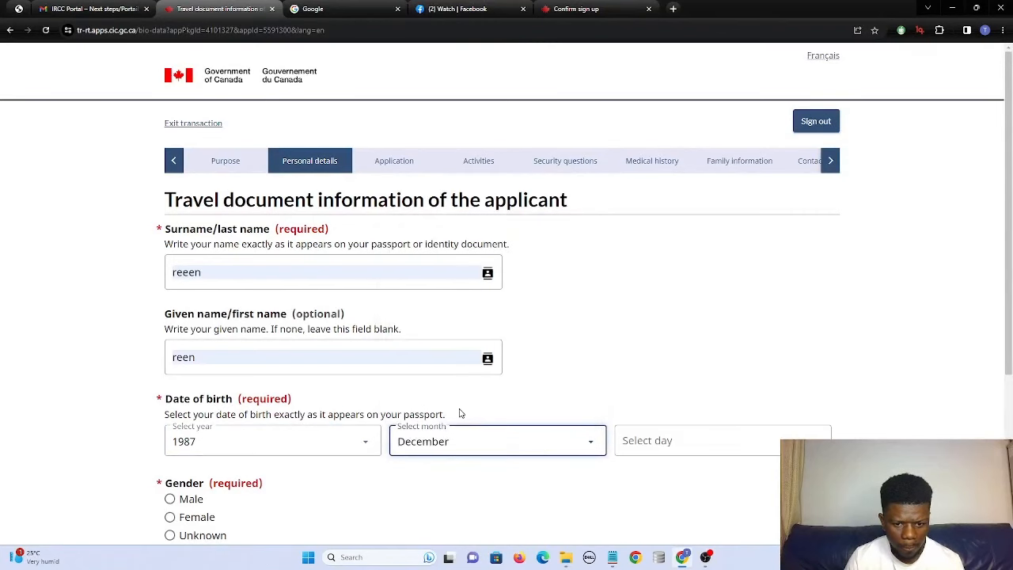
pyautogui.click(655, 441)
pyautogui.click(639, 416)
pyautogui.scroll(-1, 173, 465)
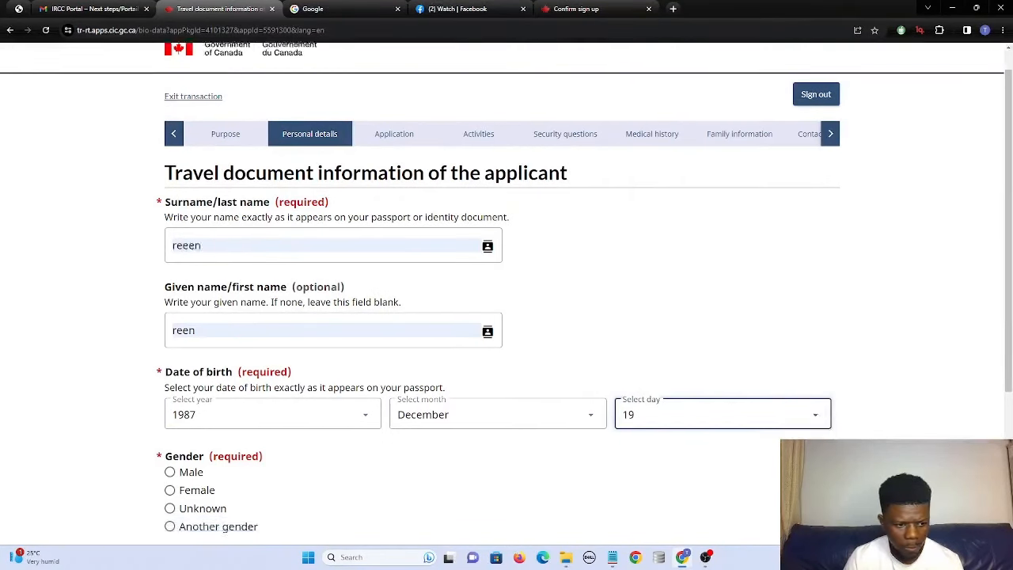
pyautogui.click(170, 446)
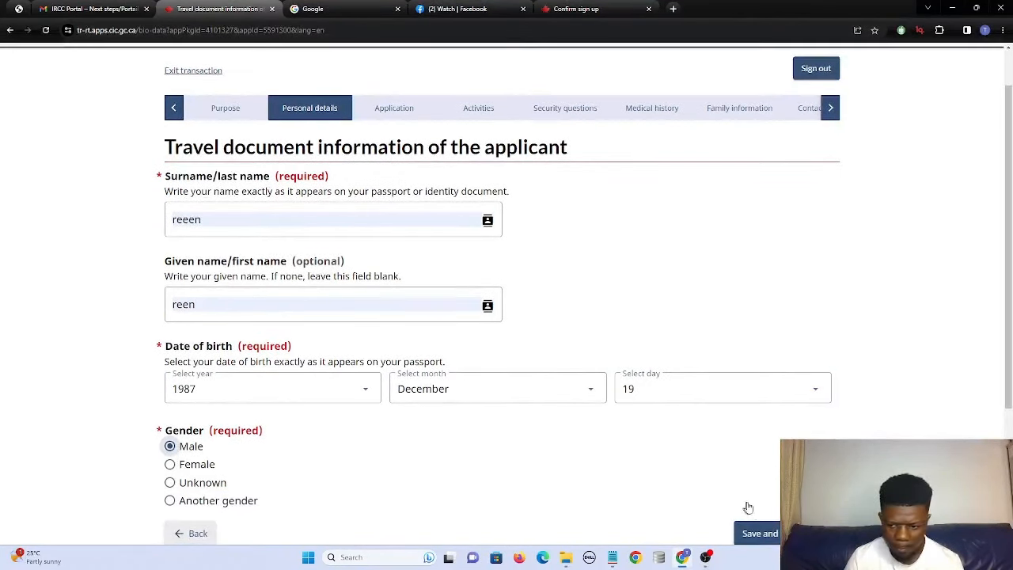
pyautogui.click(758, 531)
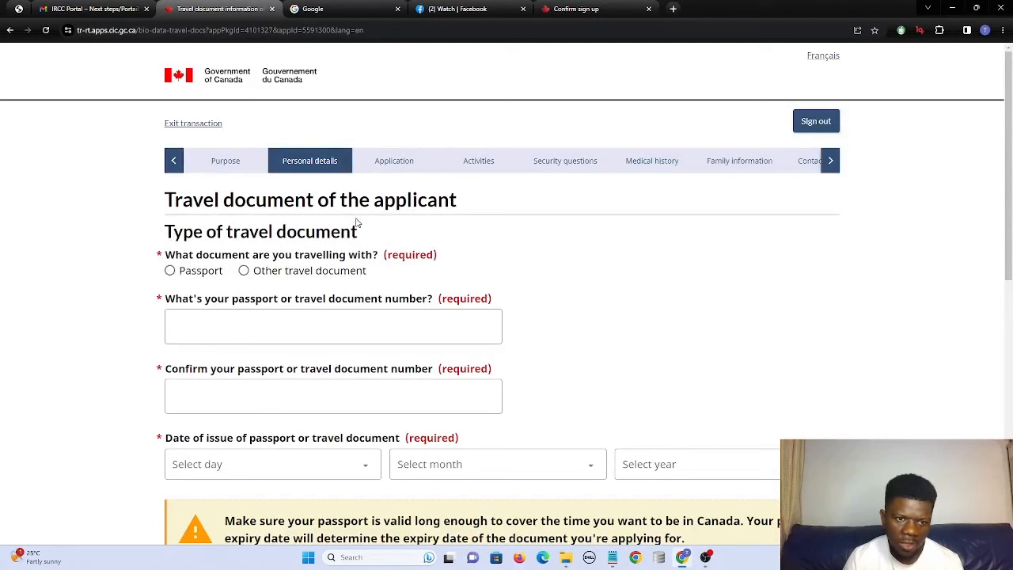
# Declare a regular passport with country code NAM (Namibia) and nationality Namibia.
pyautogui.click(170, 270)
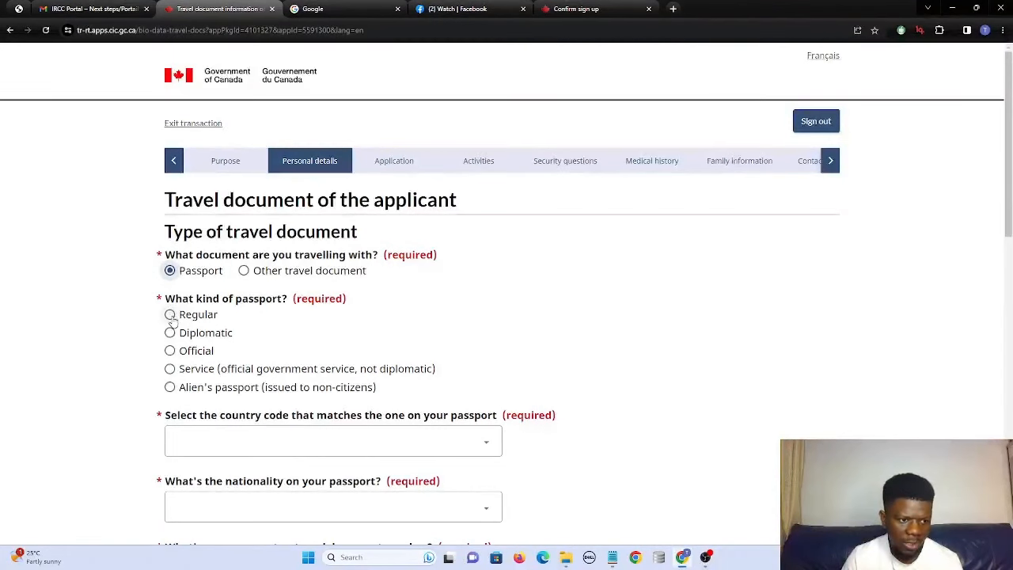
pyautogui.click(170, 315)
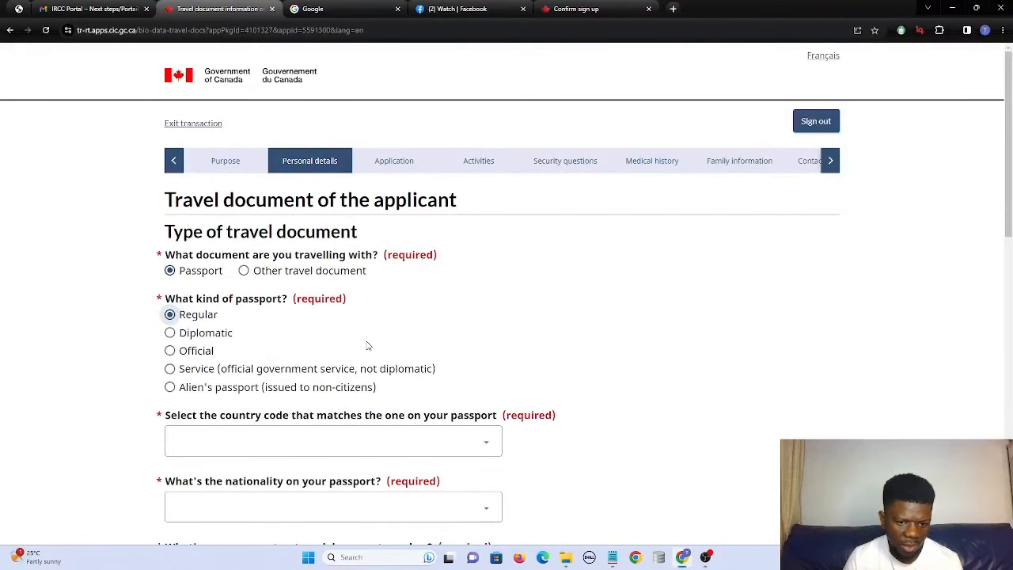
pyautogui.scroll(-1, 369, 346)
pyautogui.click(272, 389)
pyautogui.write('n')
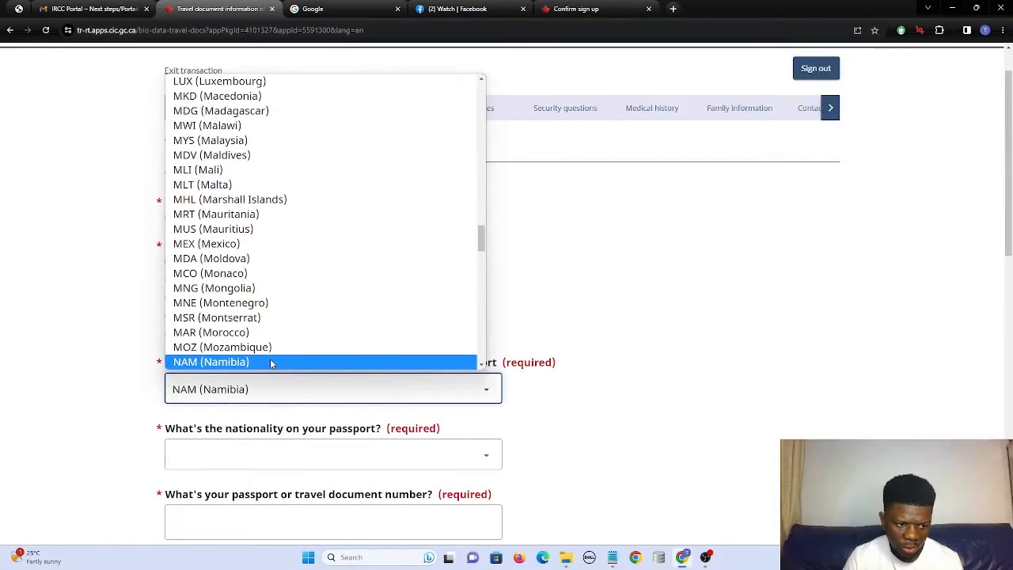
pyautogui.click(271, 362)
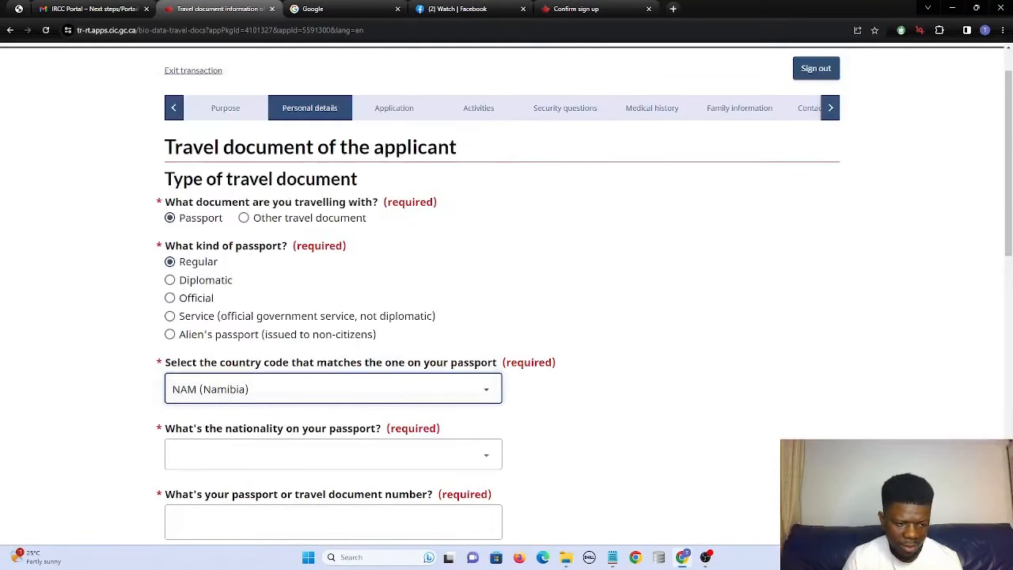
pyautogui.scroll(-2, 241, 395)
pyautogui.click(253, 354)
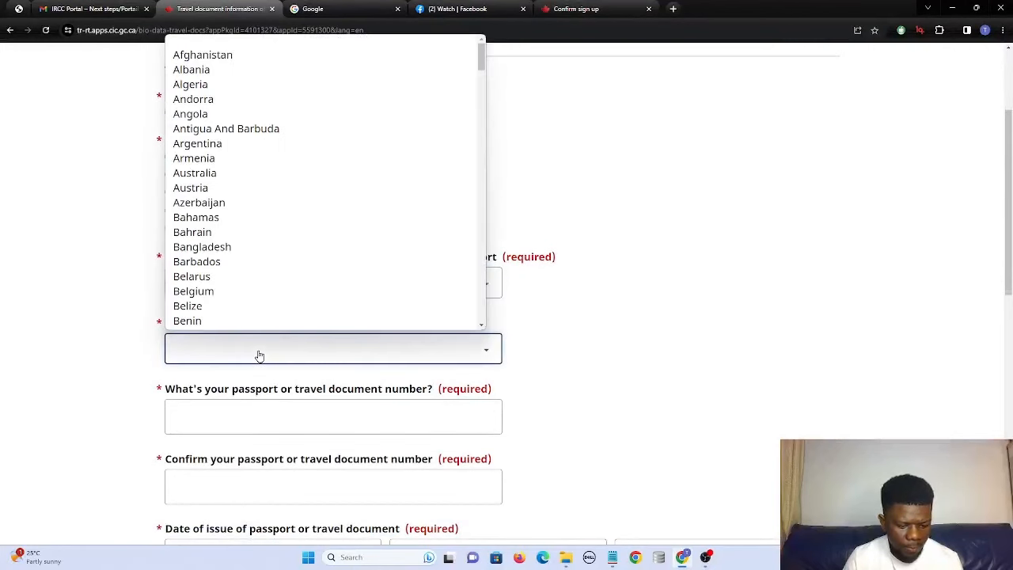
pyautogui.press('n')
pyautogui.click(245, 352)
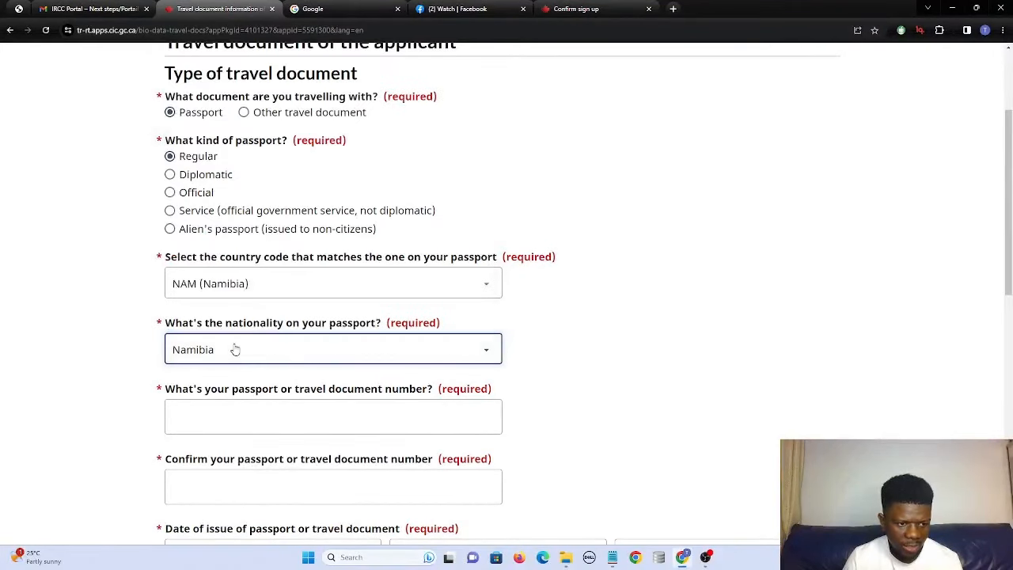
# Enter the passport number and repeat it in the confirmation field.
pyautogui.click(235, 411)
pyautogui.click(235, 412)
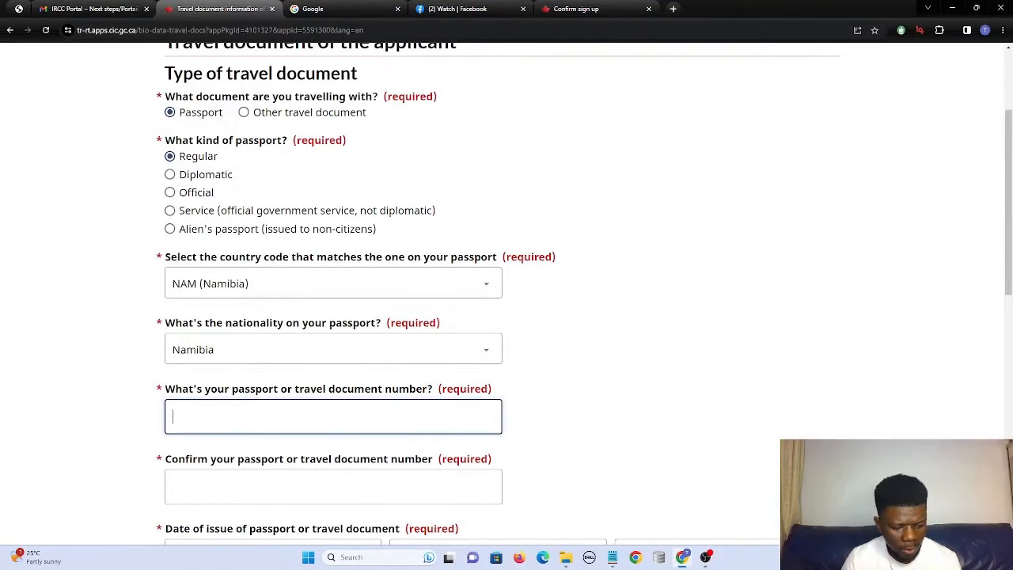
pyautogui.write('AG')
pyautogui.press('BackSpace')
pyautogui.write('11223344')
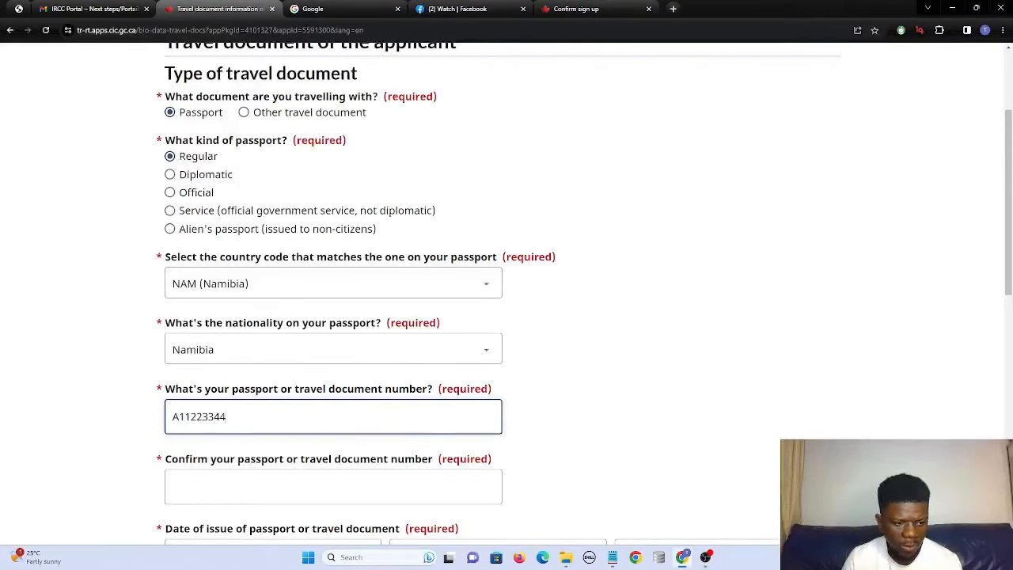
pyautogui.click(236, 487)
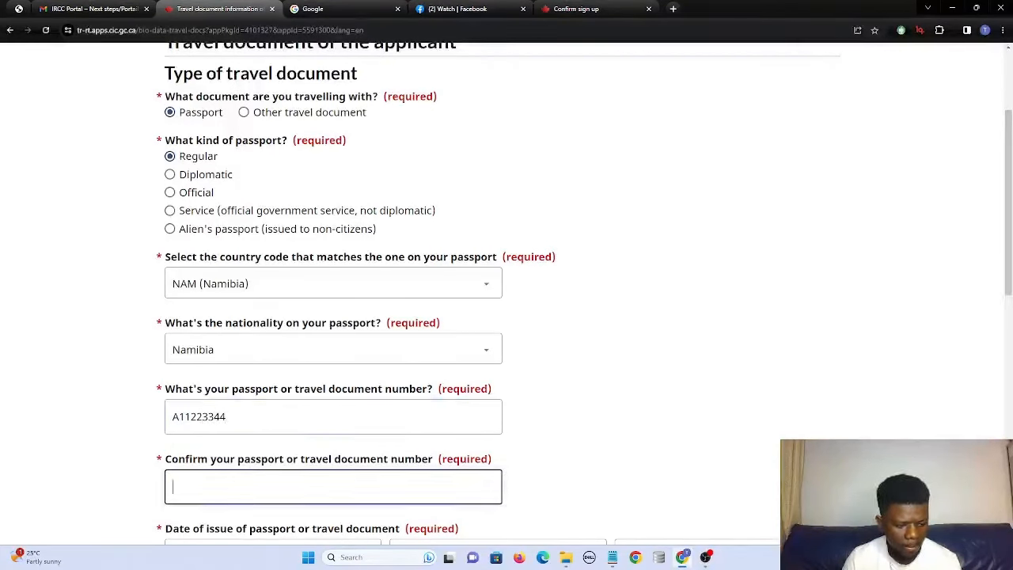
pyautogui.write('A112')
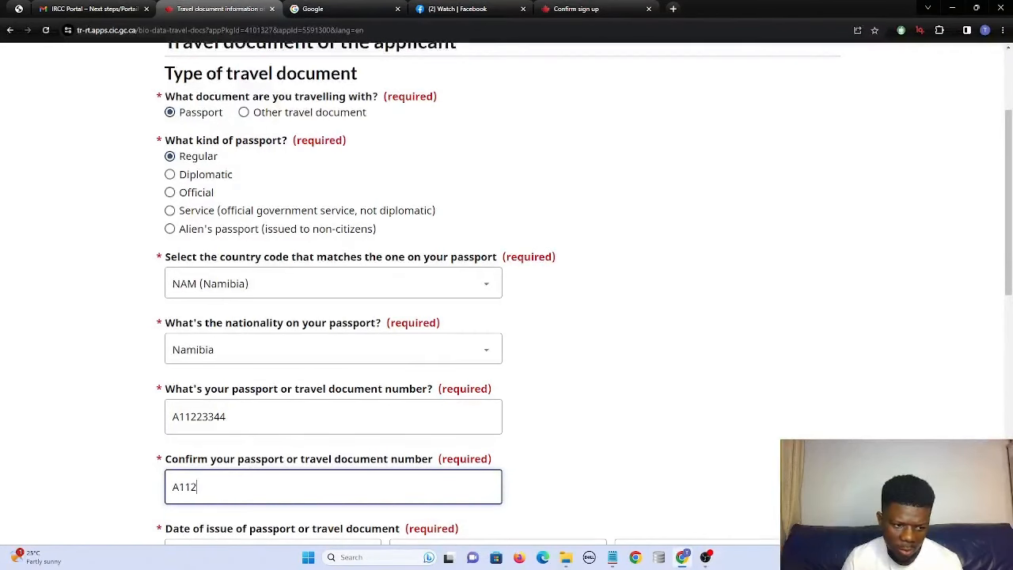
pyautogui.write('23344')
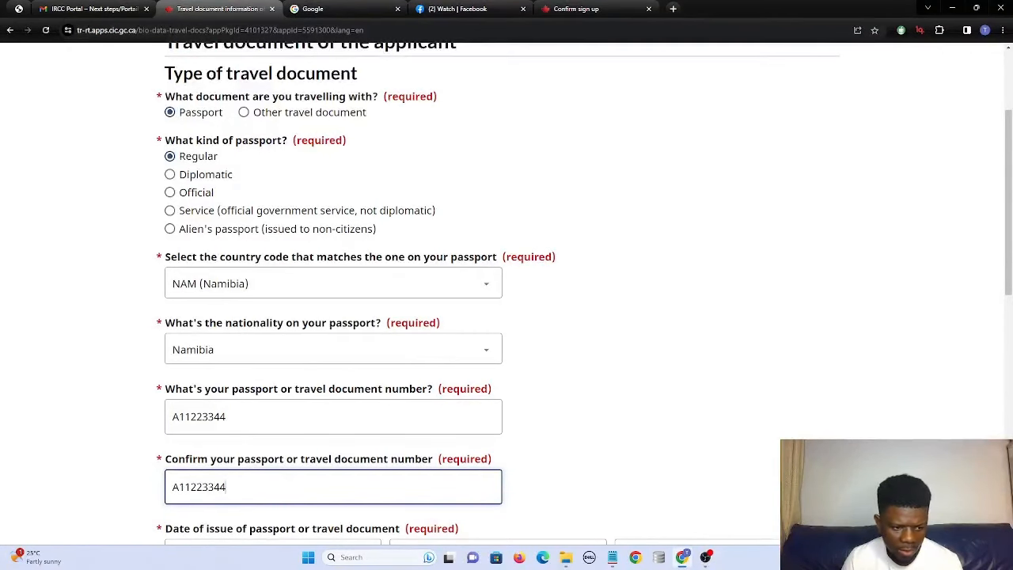
pyautogui.scroll(-2, 253, 470)
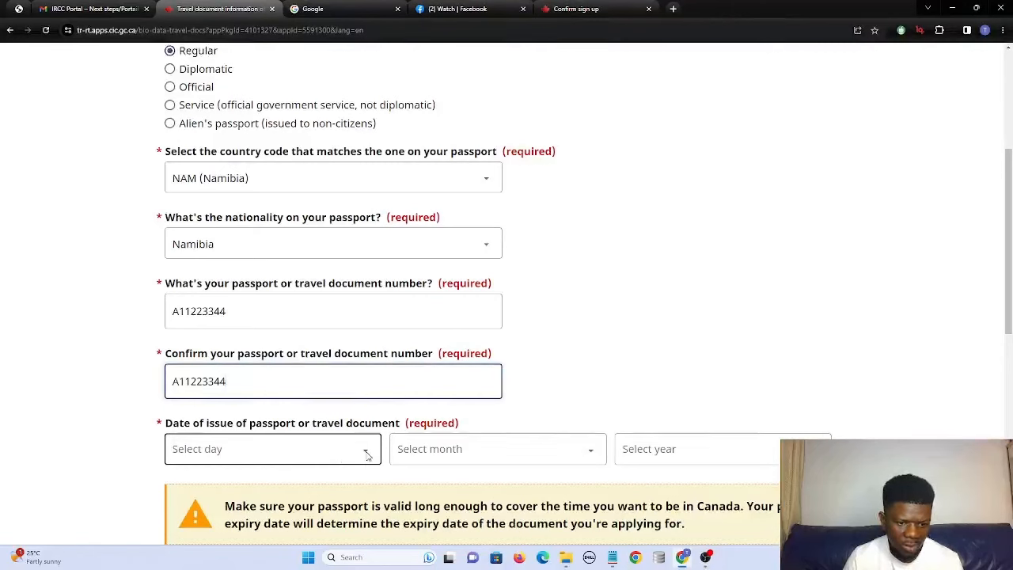
# Set the passport issue date to 19 October 2014.
pyautogui.click(367, 455)
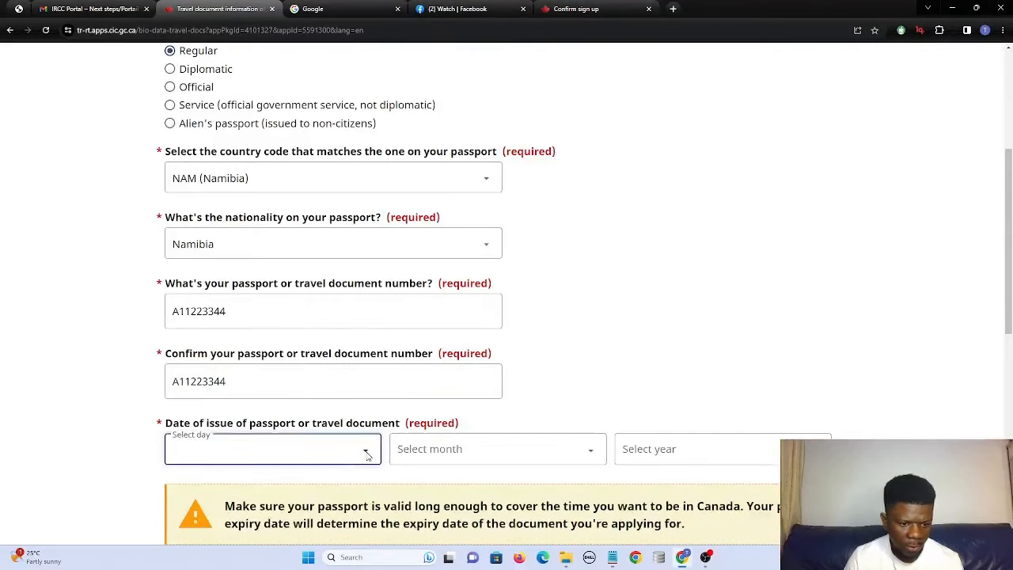
pyautogui.click(366, 455)
pyautogui.click(357, 475)
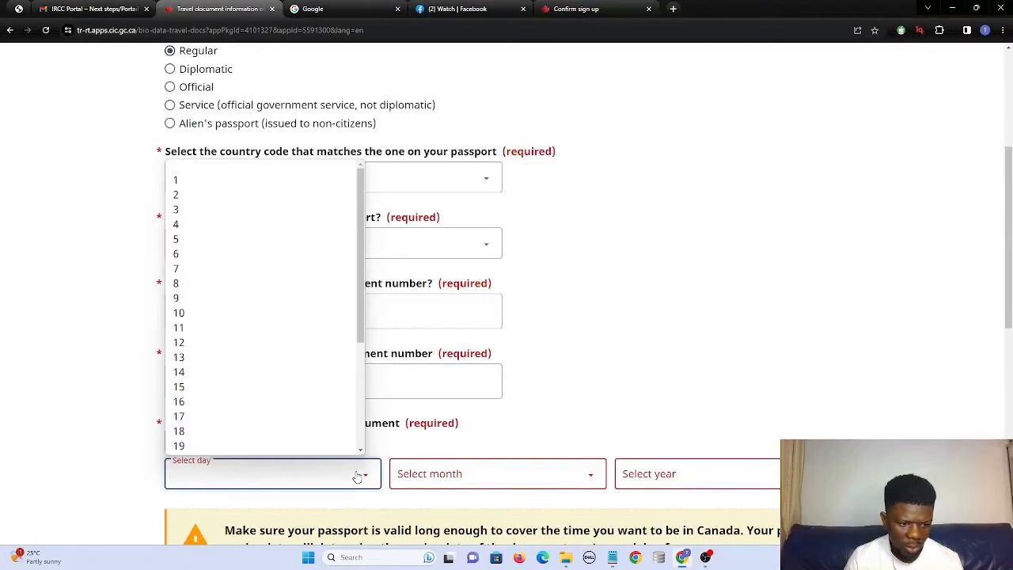
pyautogui.click(296, 432)
pyautogui.click(431, 451)
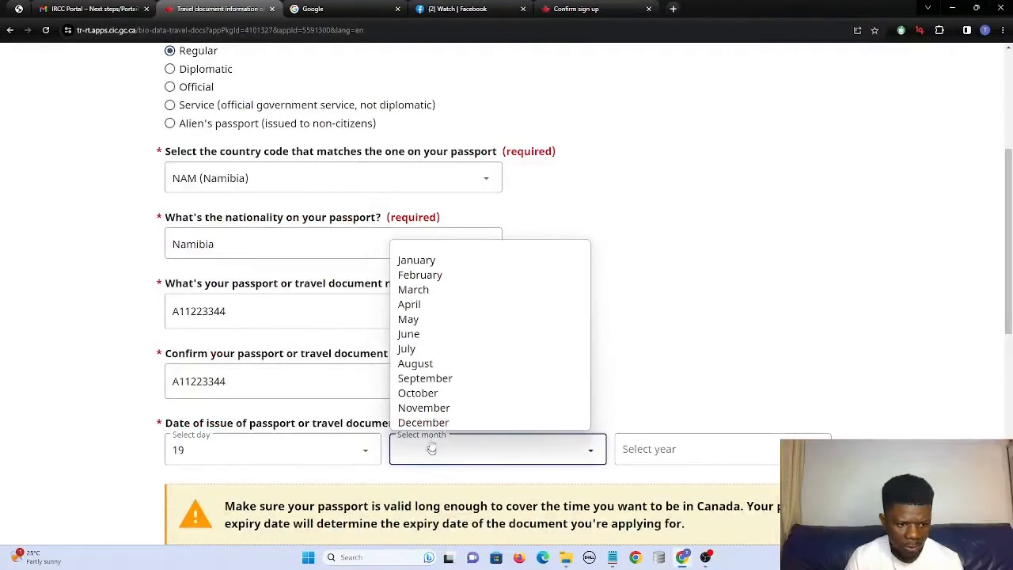
pyautogui.click(438, 392)
pyautogui.click(644, 446)
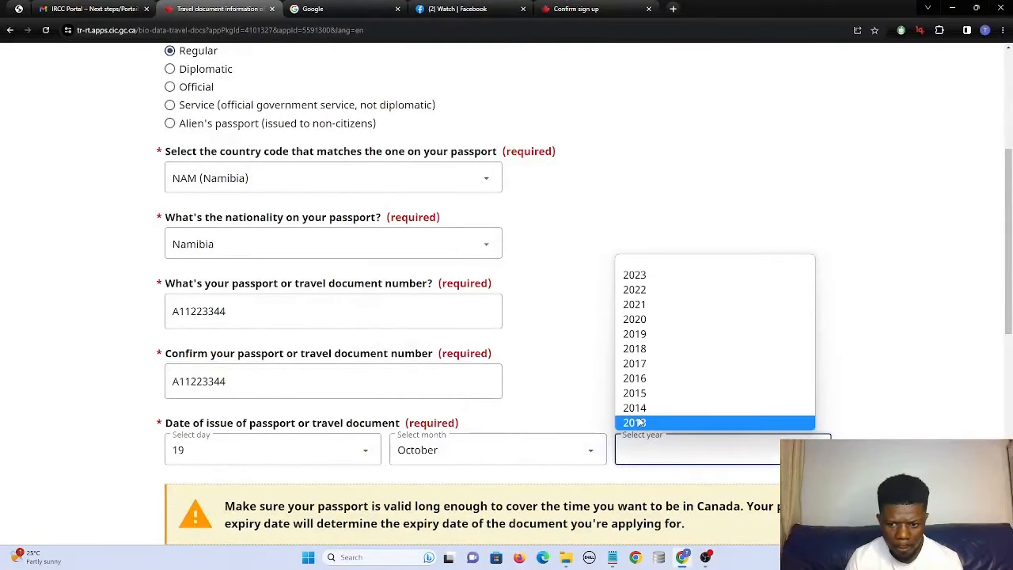
pyautogui.click(638, 408)
# Set the passport expiry date to 18 October 2027.
pyautogui.scroll(-2, 314, 439)
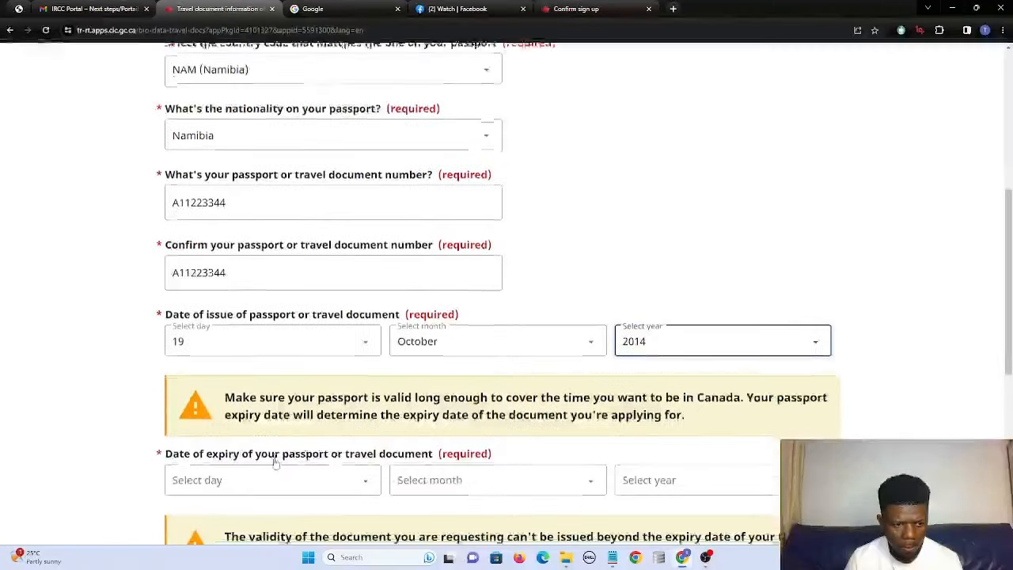
pyautogui.click(314, 439)
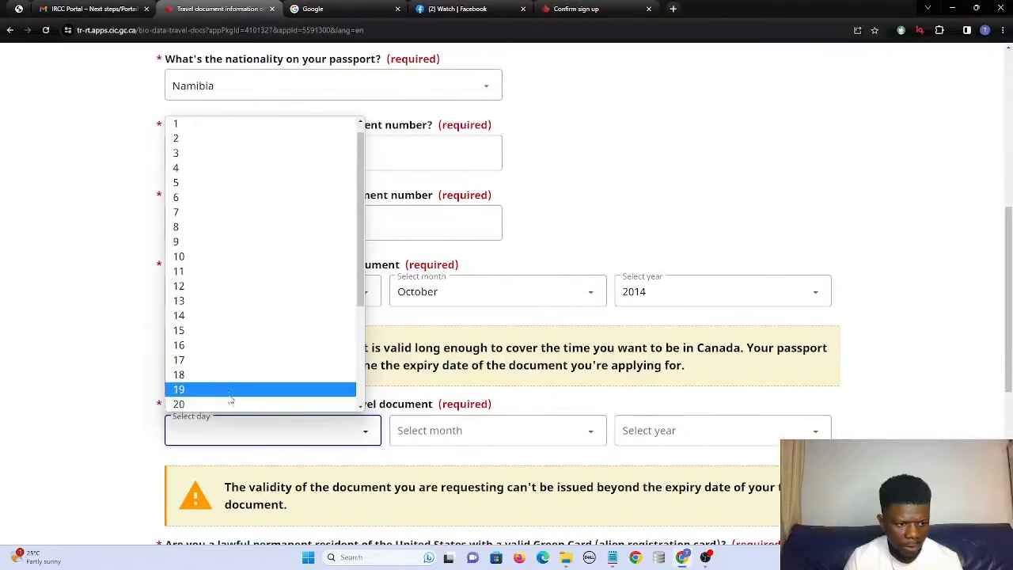
pyautogui.click(221, 376)
pyautogui.click(434, 429)
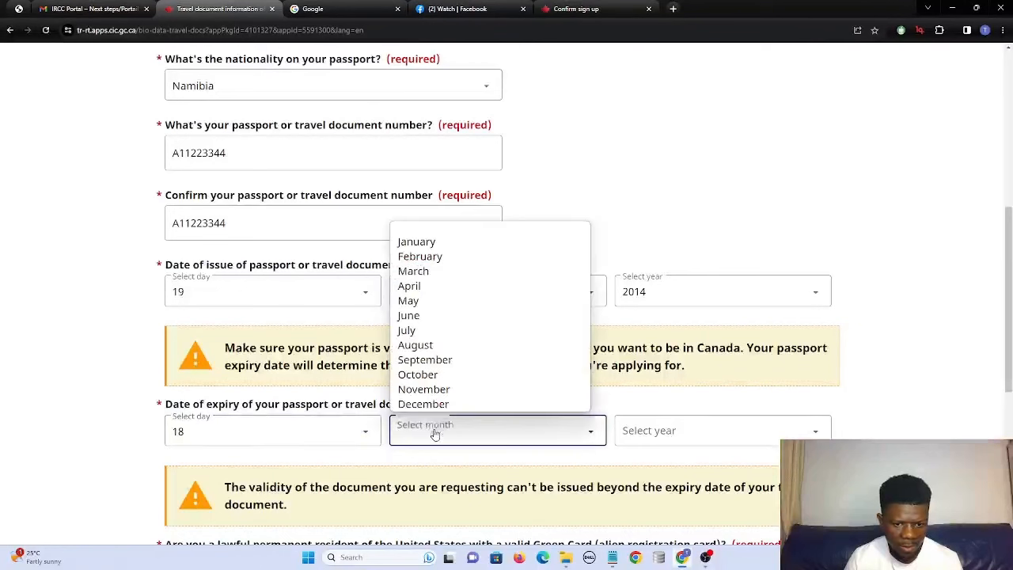
pyautogui.click(428, 376)
pyautogui.click(635, 432)
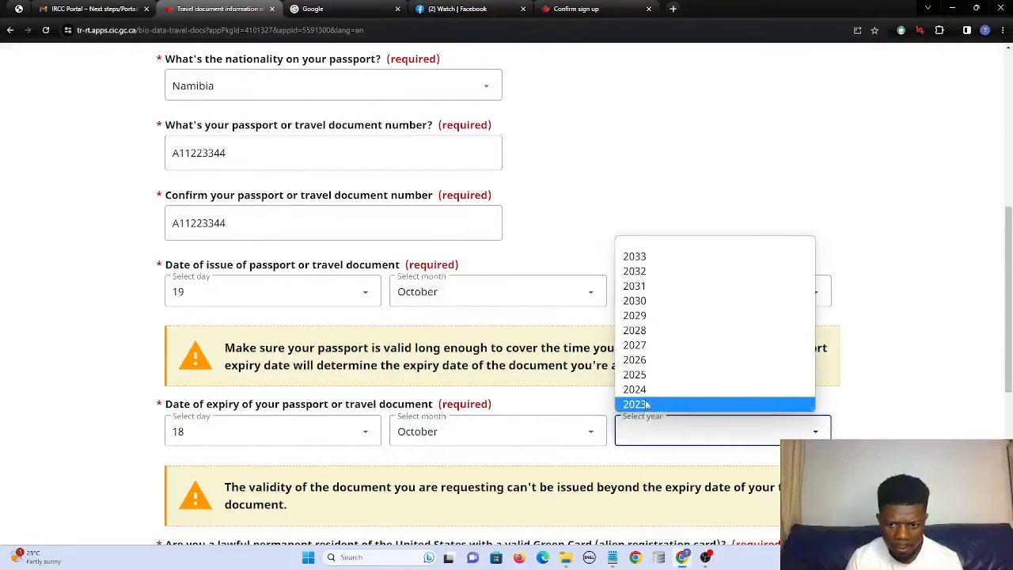
pyautogui.click(634, 345)
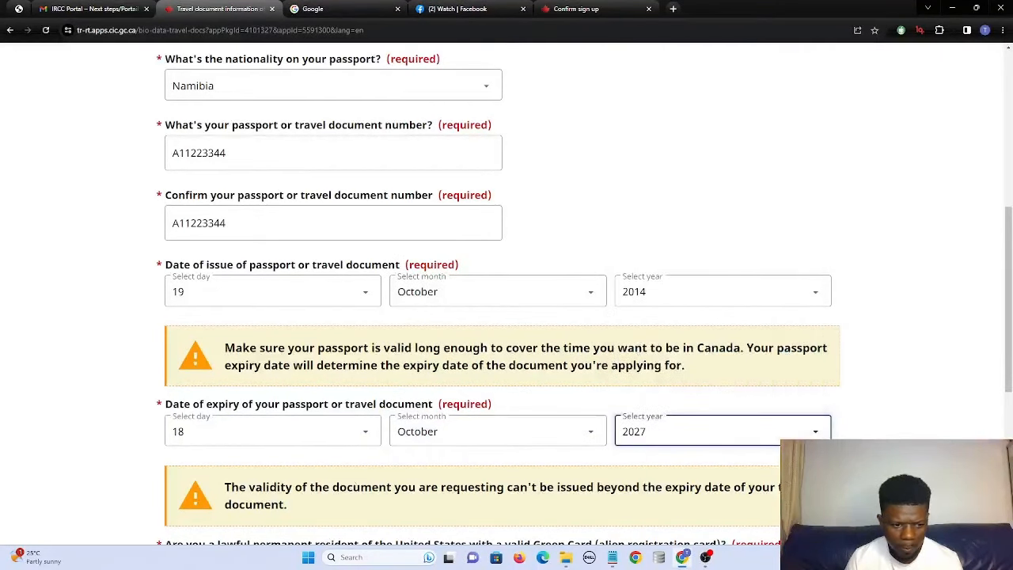
pyautogui.scroll(-1, 634, 345)
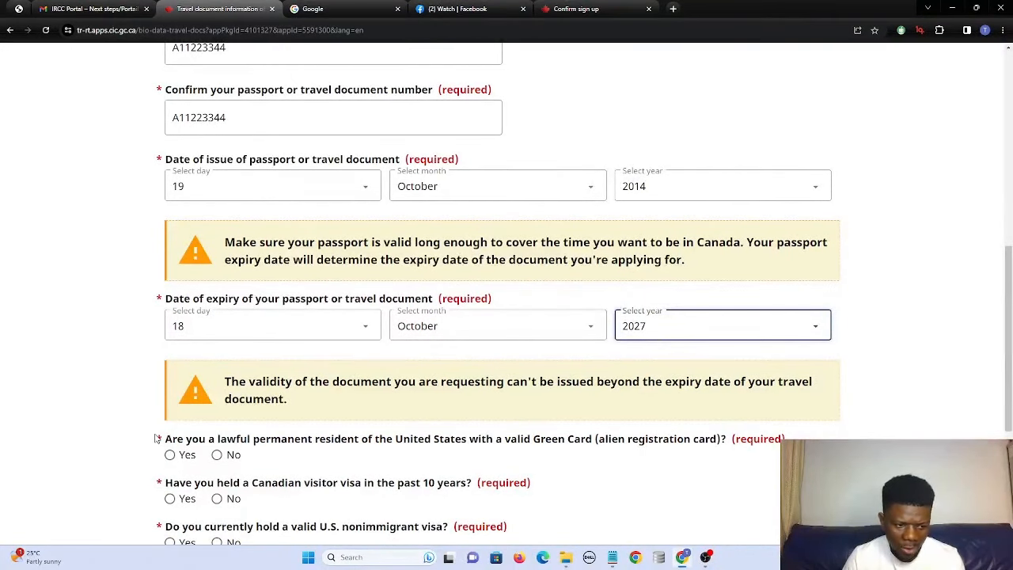
# Answer No to Green Card, Canadian visa and U.S. visa questions, Yes to air travel, and save.
pyautogui.click(217, 455)
pyautogui.scroll(-1, 198, 451)
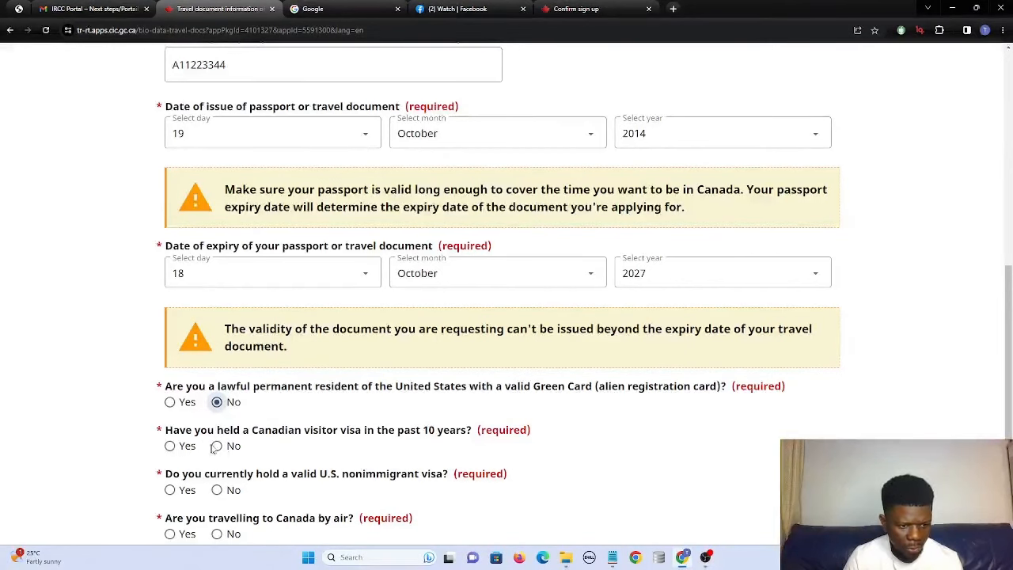
pyautogui.click(217, 446)
pyautogui.scroll(-1, 214, 449)
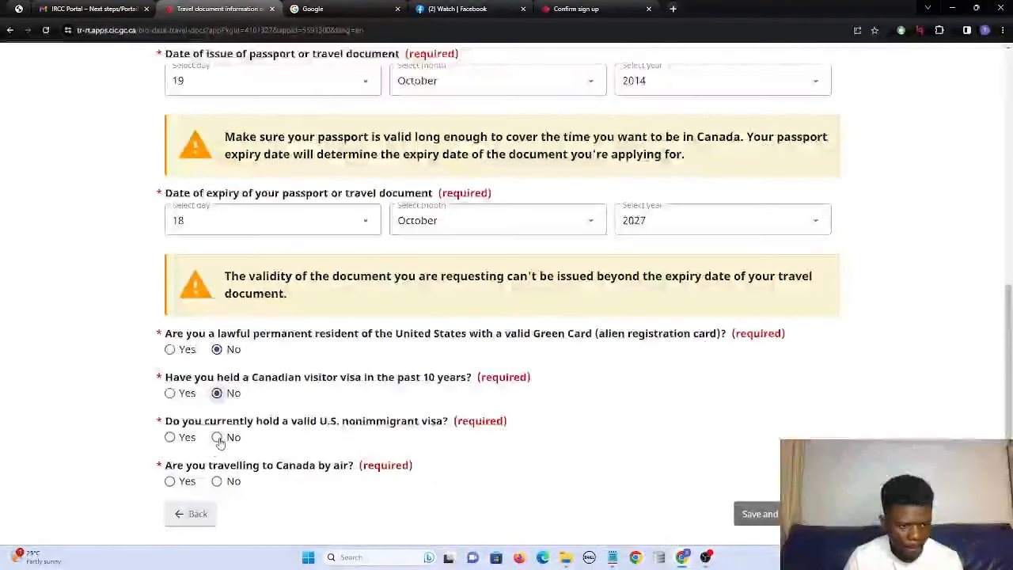
pyautogui.click(217, 438)
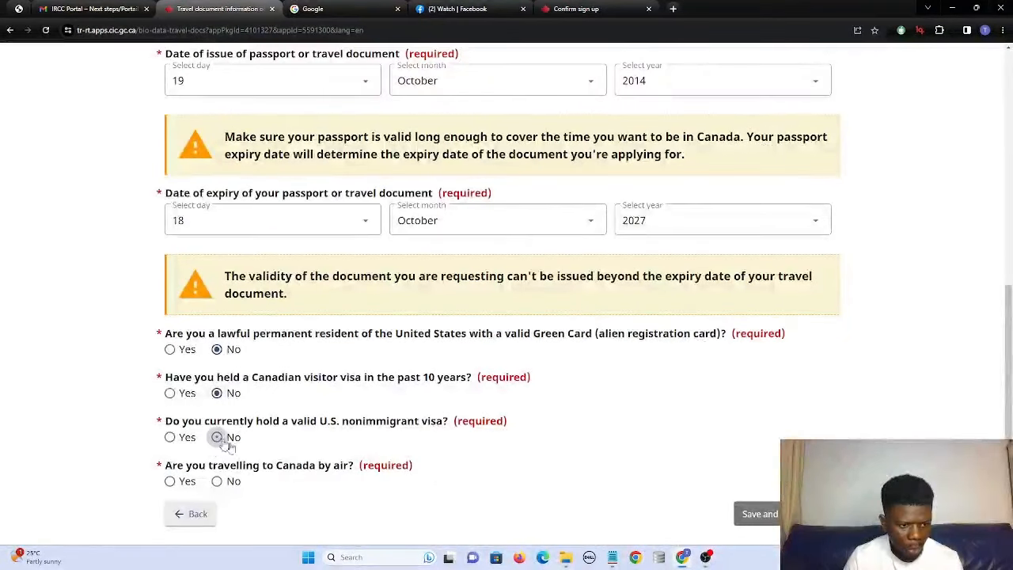
pyautogui.click(171, 482)
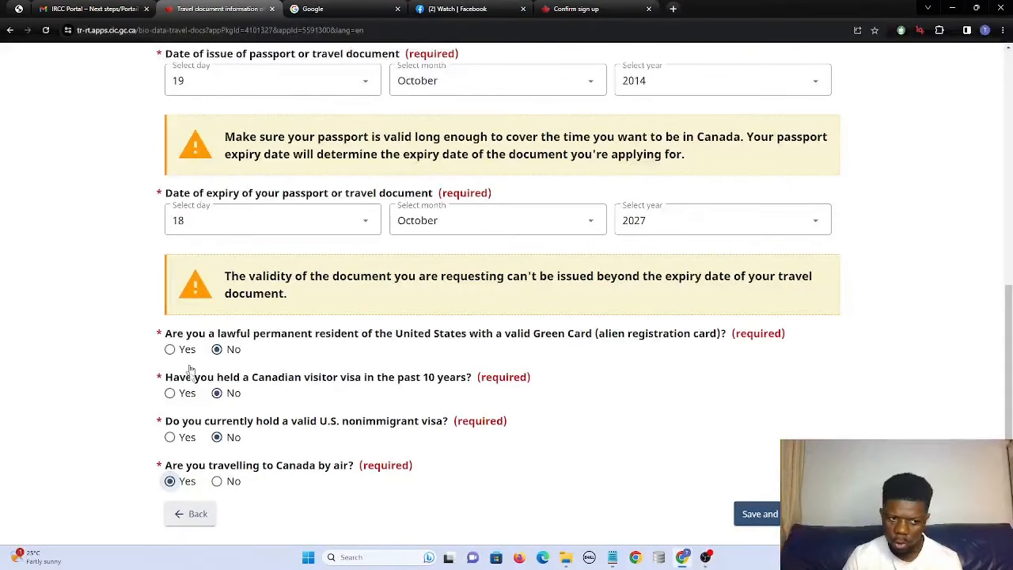
pyautogui.click(758, 514)
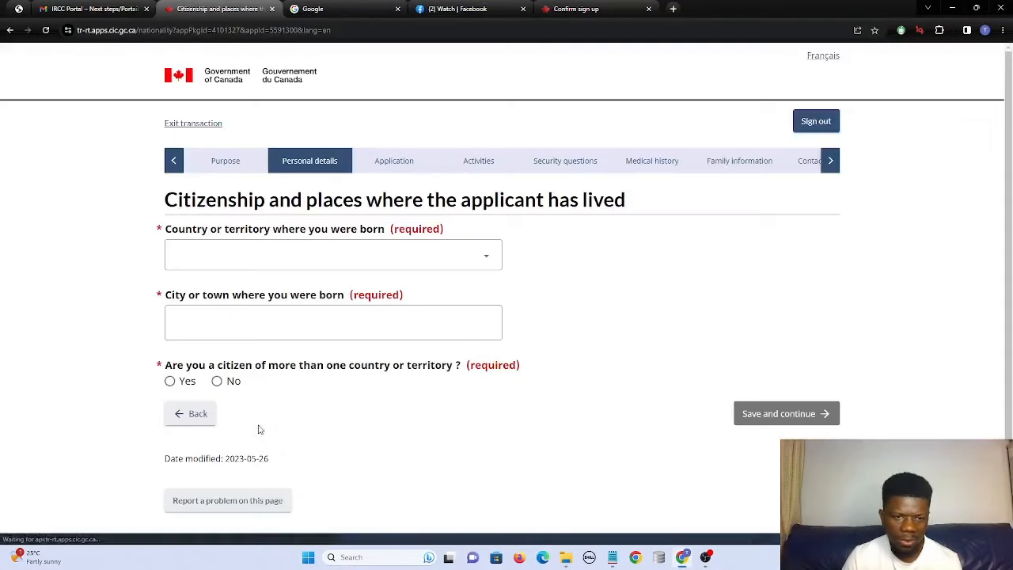
# Set the country of birth to Namibia and enter 'na' as the city of birth.
pyautogui.click(238, 260)
pyautogui.write('n')
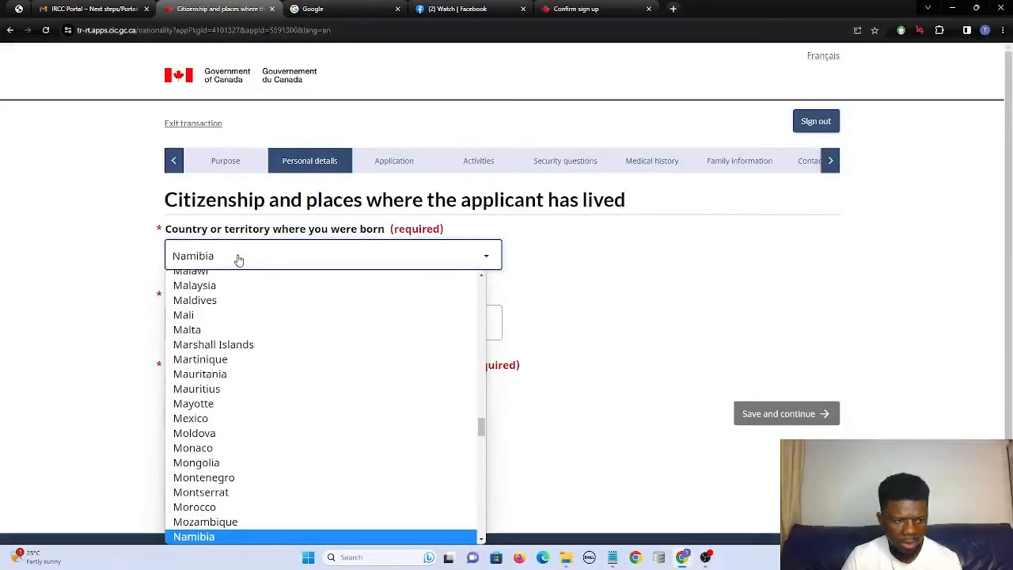
pyautogui.press('Return')
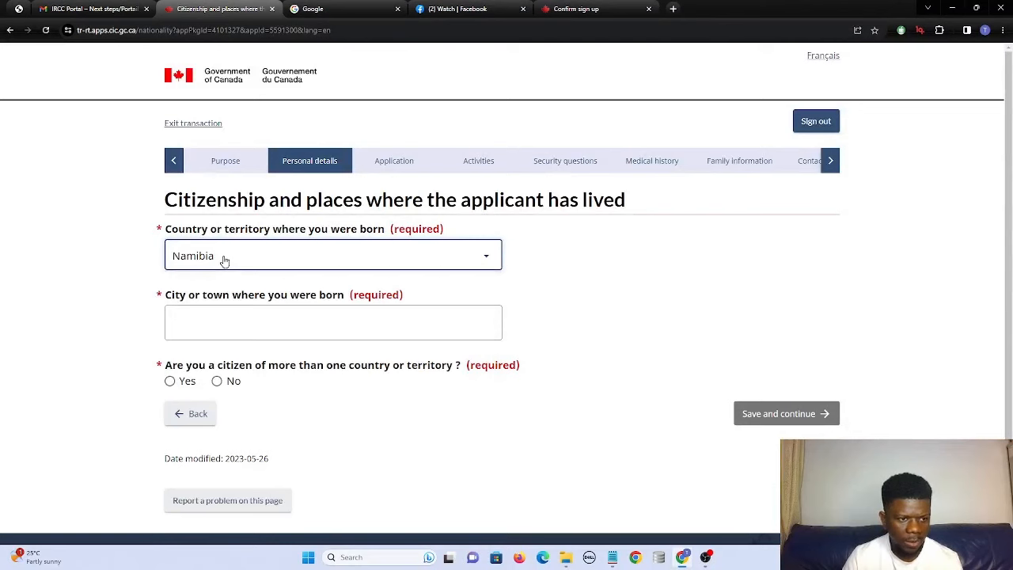
pyautogui.click(217, 318)
pyautogui.write('nam')
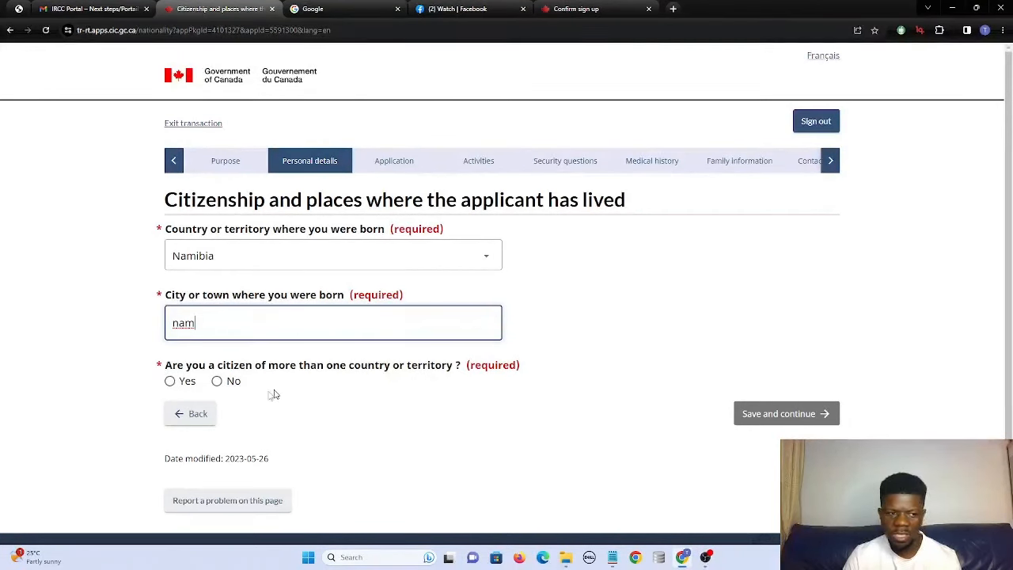
# Record a single Namibian citizenship held since birth and save the page.
pyautogui.click(216, 382)
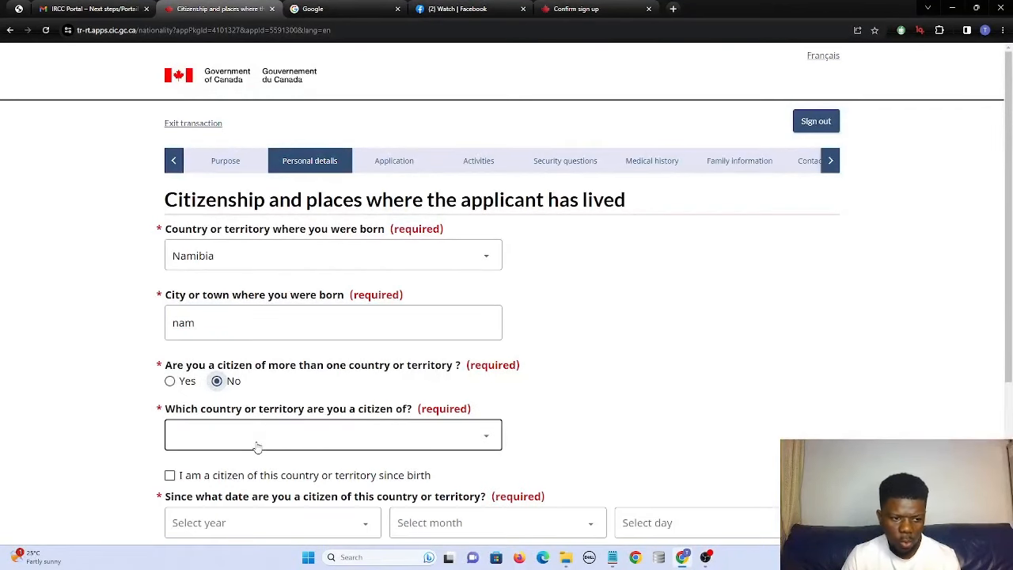
pyautogui.click(264, 439)
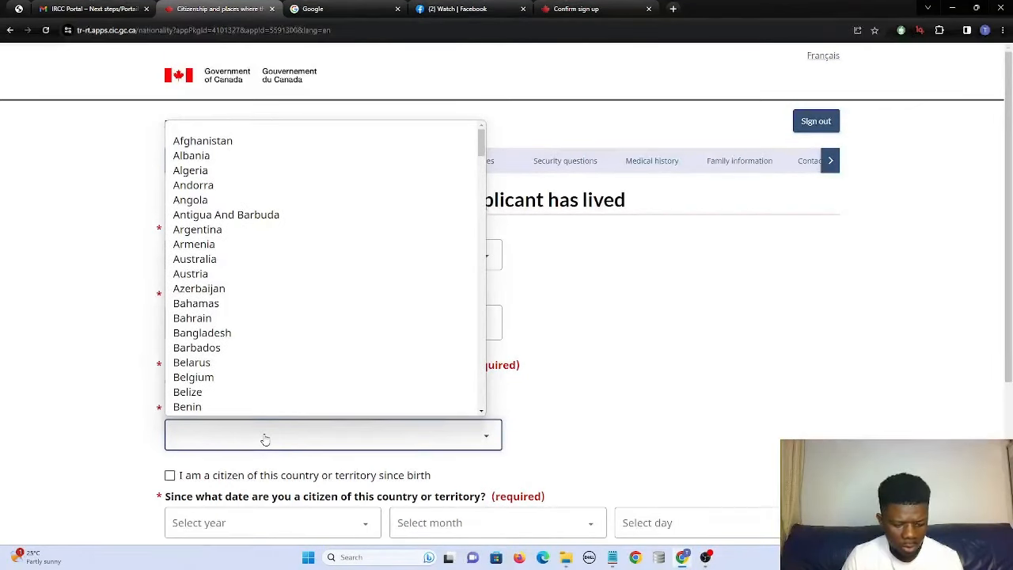
pyautogui.press('n')
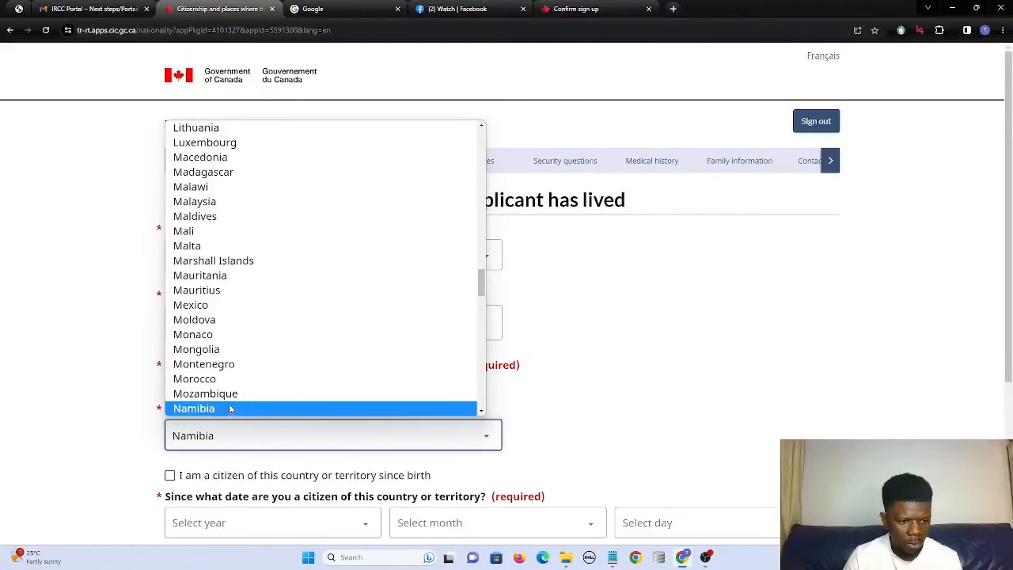
pyautogui.click(235, 408)
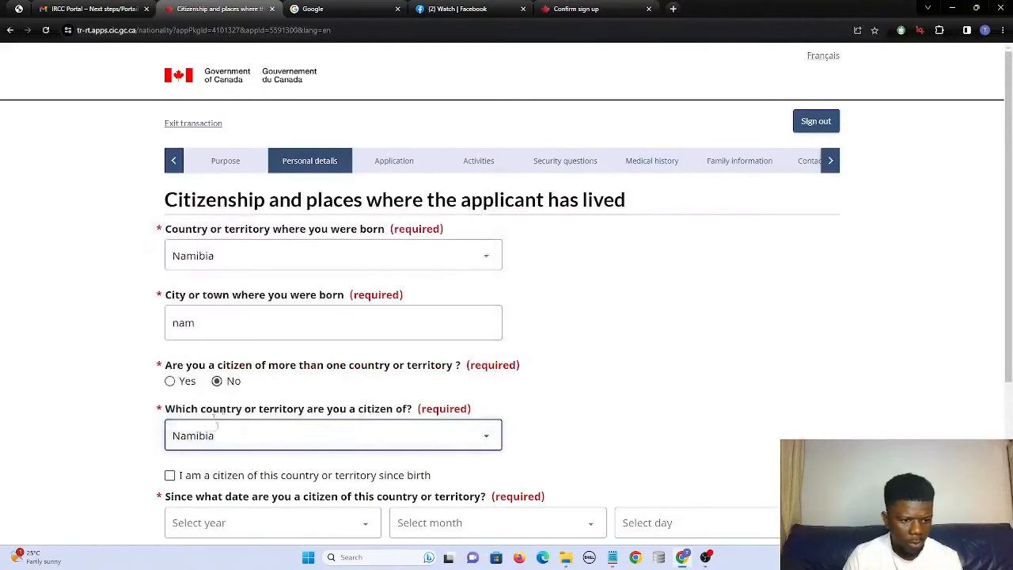
pyautogui.click(170, 475)
pyautogui.scroll(-2, 227, 437)
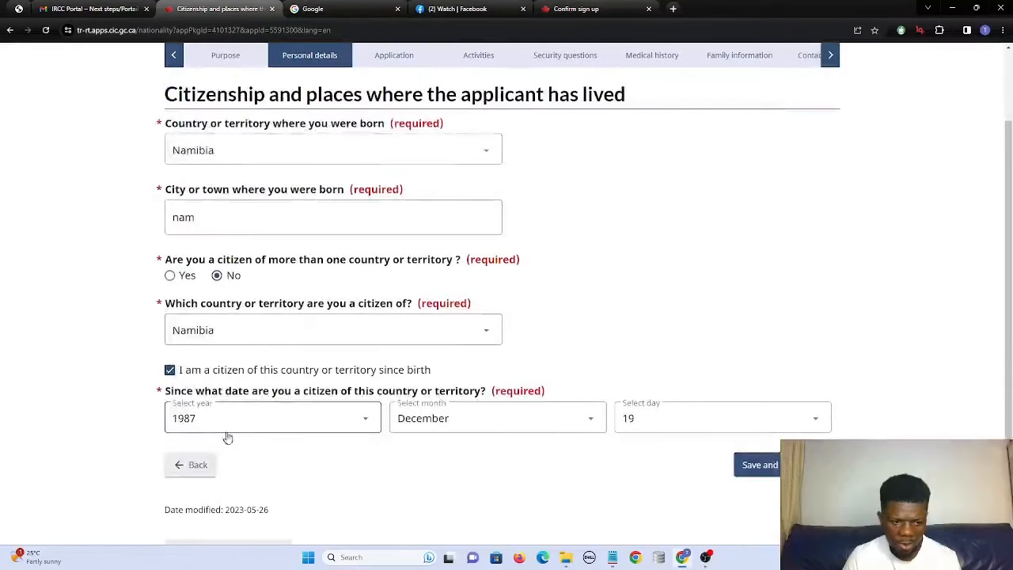
pyautogui.click(754, 465)
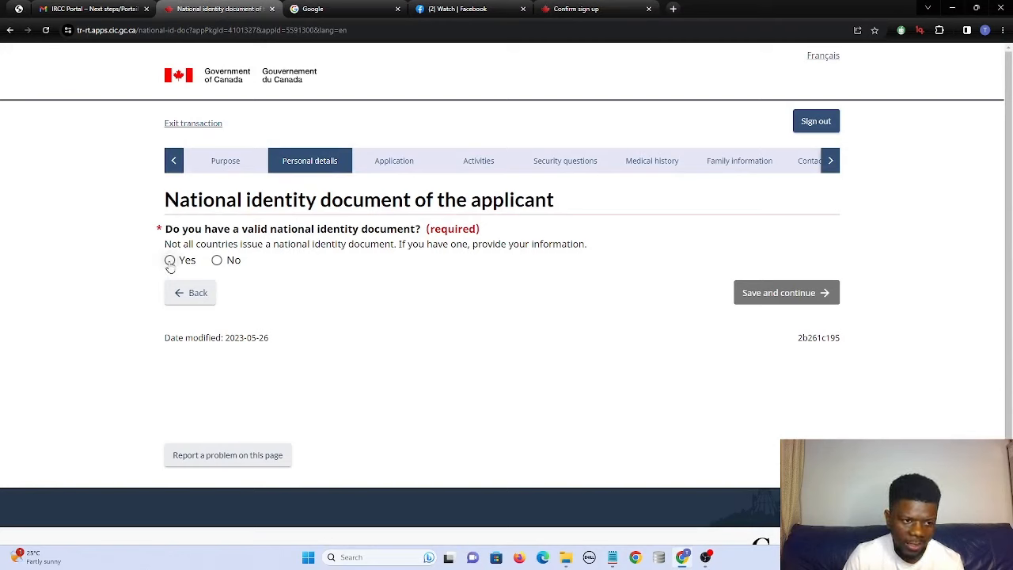
# Answer No to having a national identity document and to past names, saving each page.
pyautogui.click(216, 260)
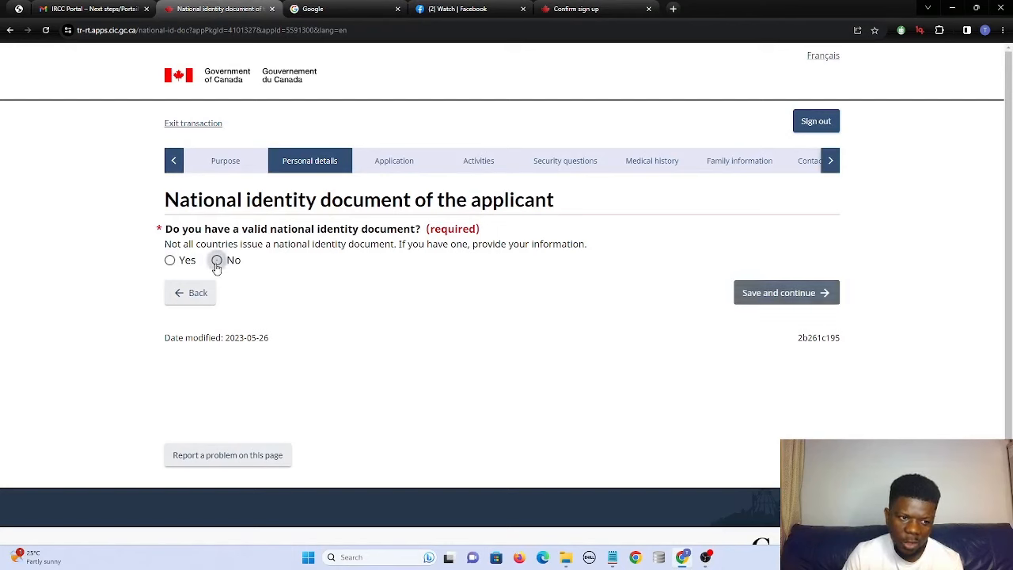
pyautogui.click(779, 299)
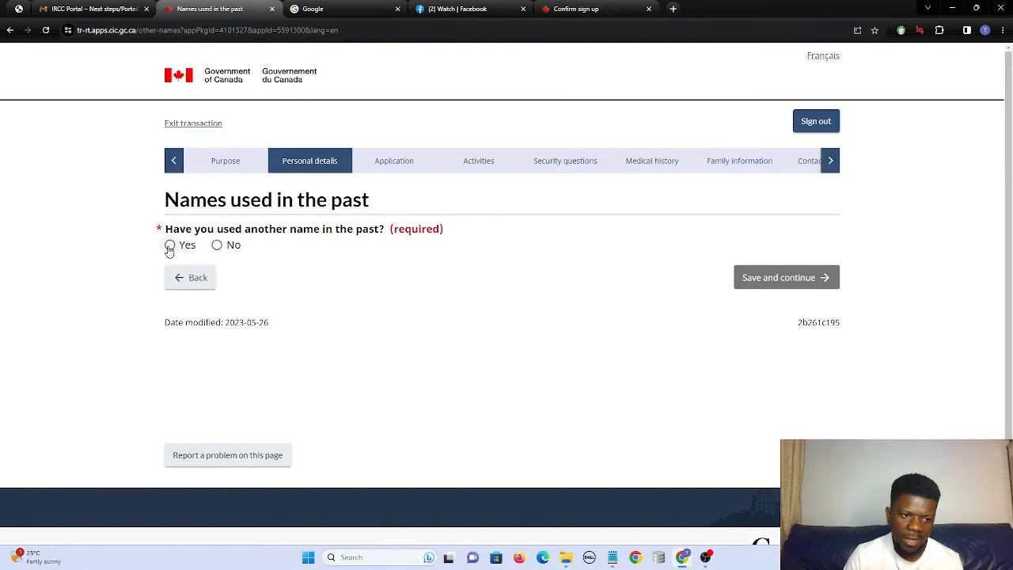
pyautogui.click(217, 245)
pyautogui.click(776, 277)
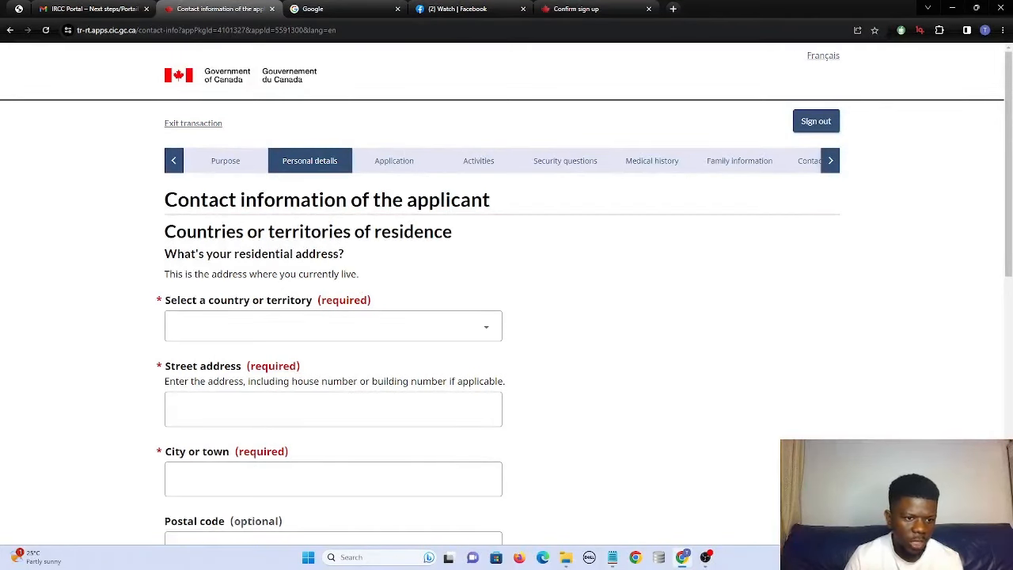
# Set the residential country to Namibia, street address 'tttt' and city 'nan'.
pyautogui.click(327, 315)
pyautogui.press('n')
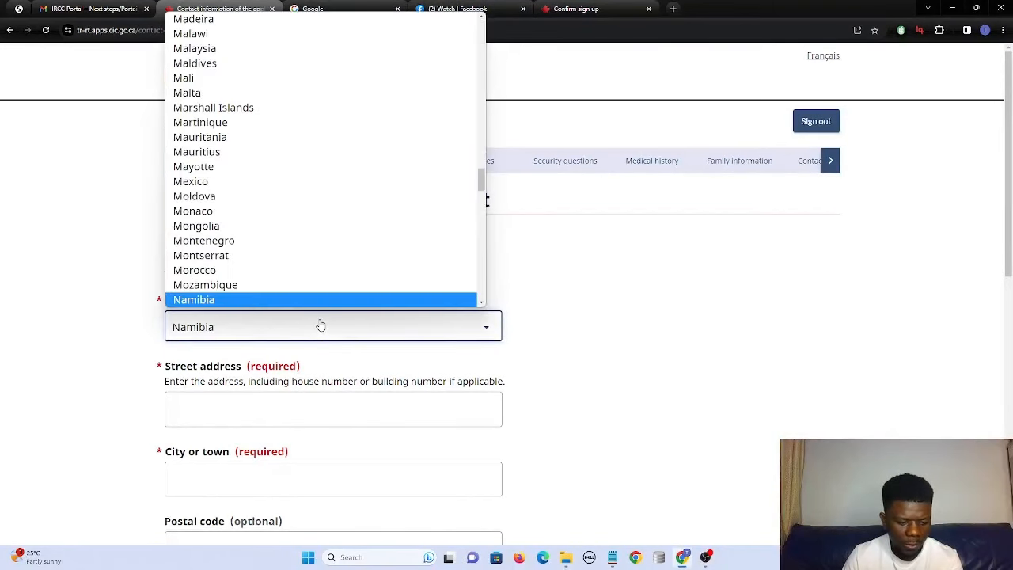
pyautogui.click(249, 300)
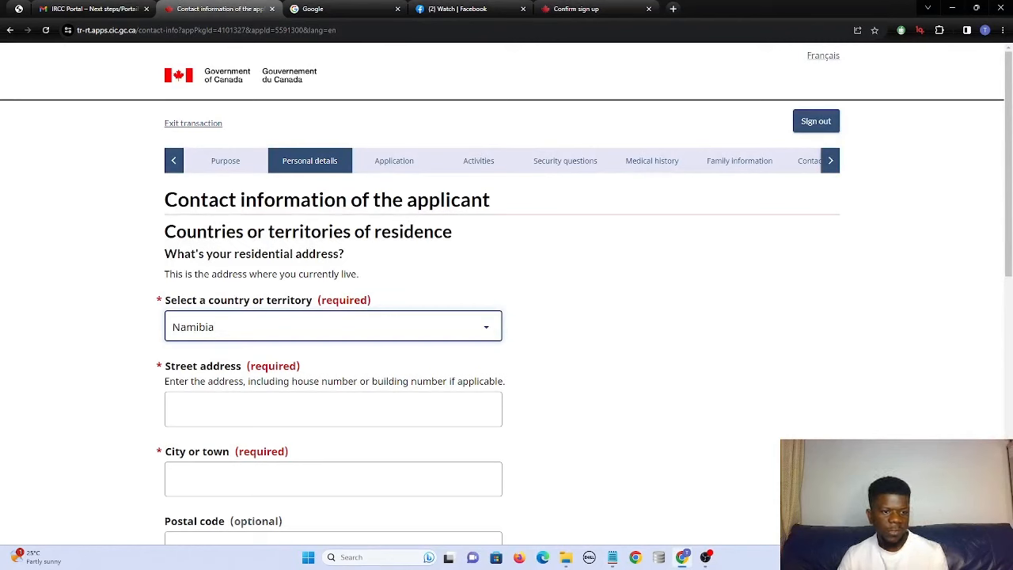
pyautogui.click(240, 402)
pyautogui.write('ttt')
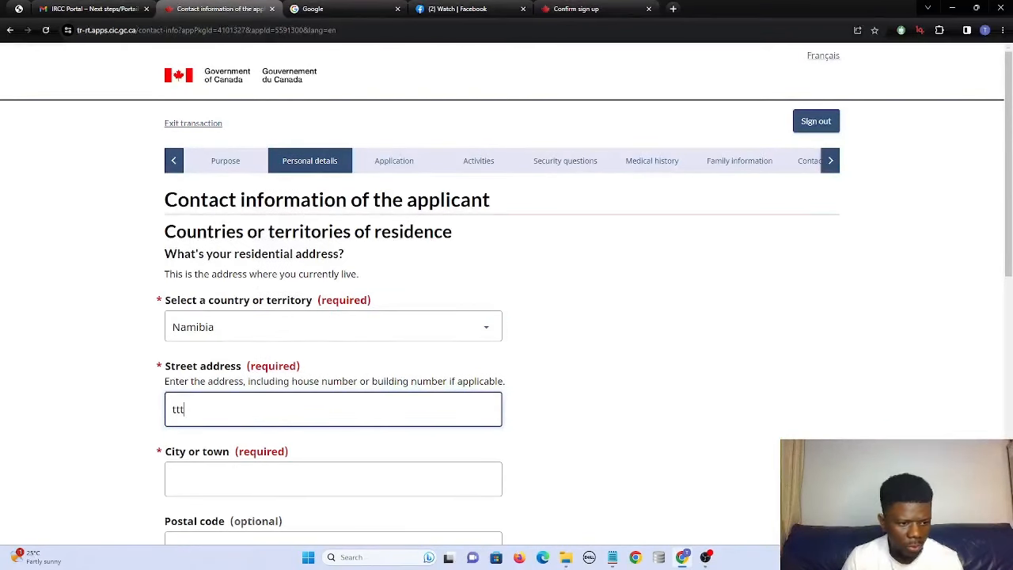
pyautogui.write('t')
pyautogui.click(250, 491)
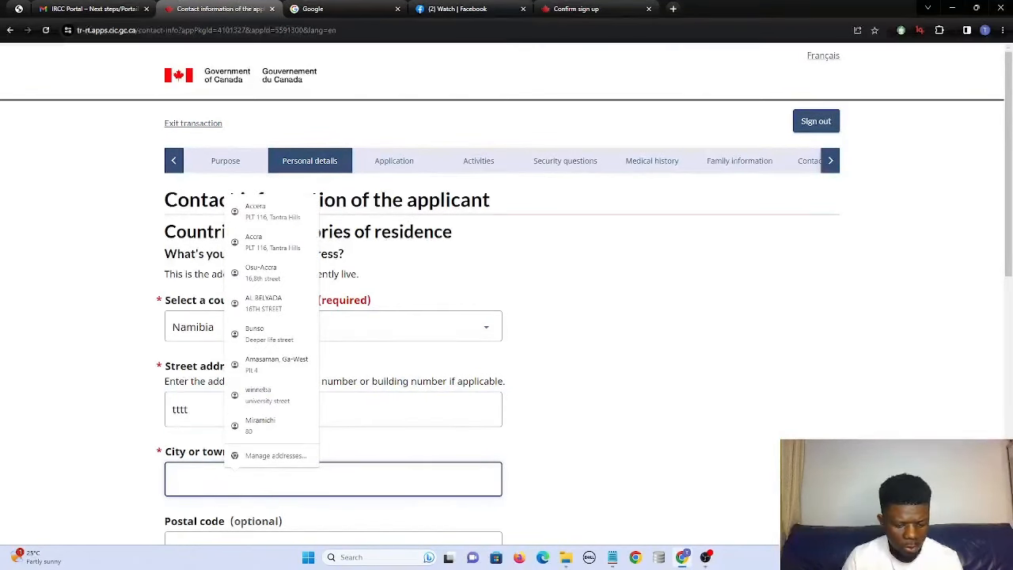
pyautogui.write('nan')
# Mark the mailing address as the same as the residential address.
pyautogui.scroll(-2, 267, 459)
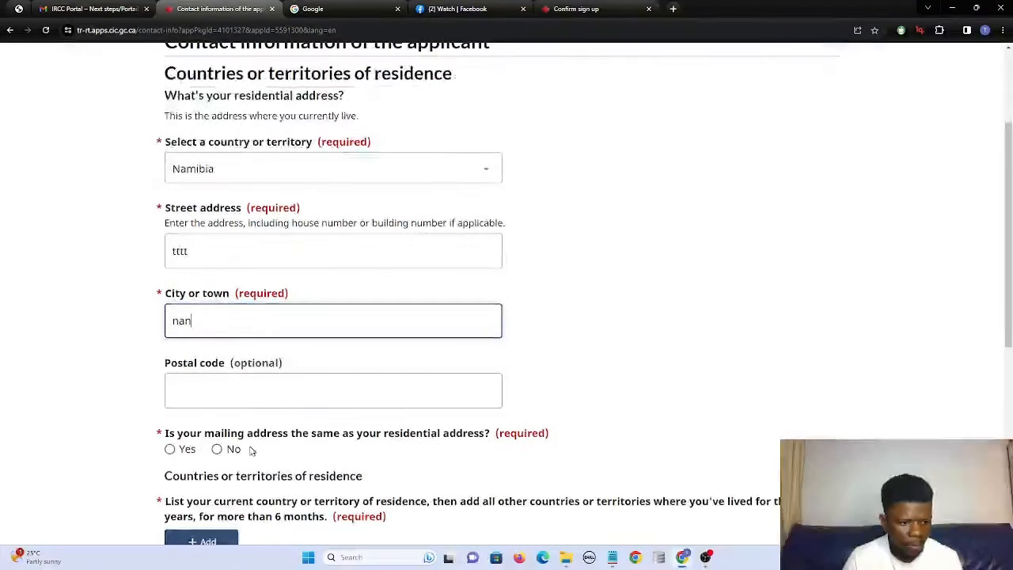
pyautogui.click(170, 448)
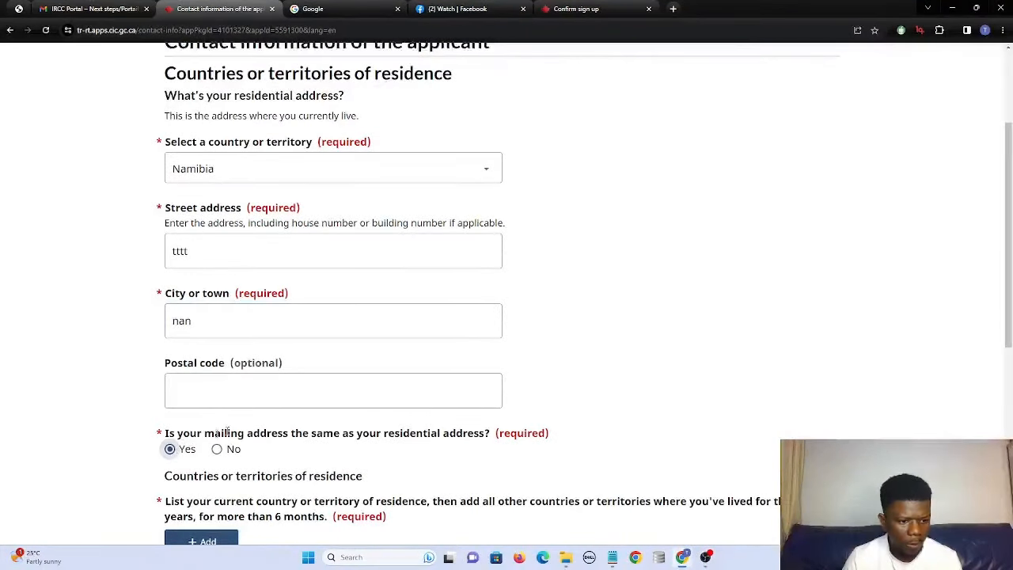
pyautogui.scroll(-1, 170, 448)
pyautogui.scroll(-1, 506, 285)
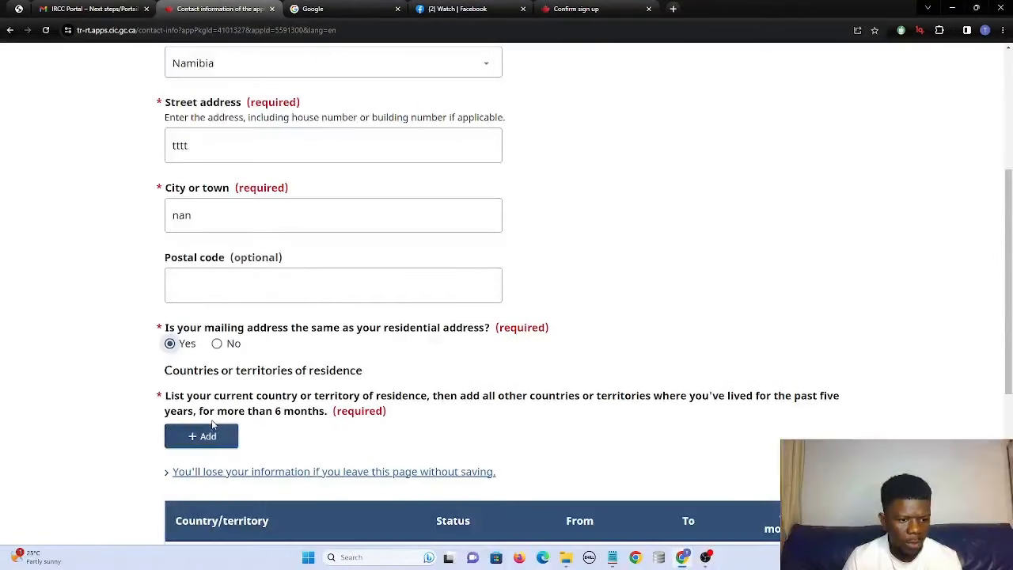
pyautogui.click(210, 436)
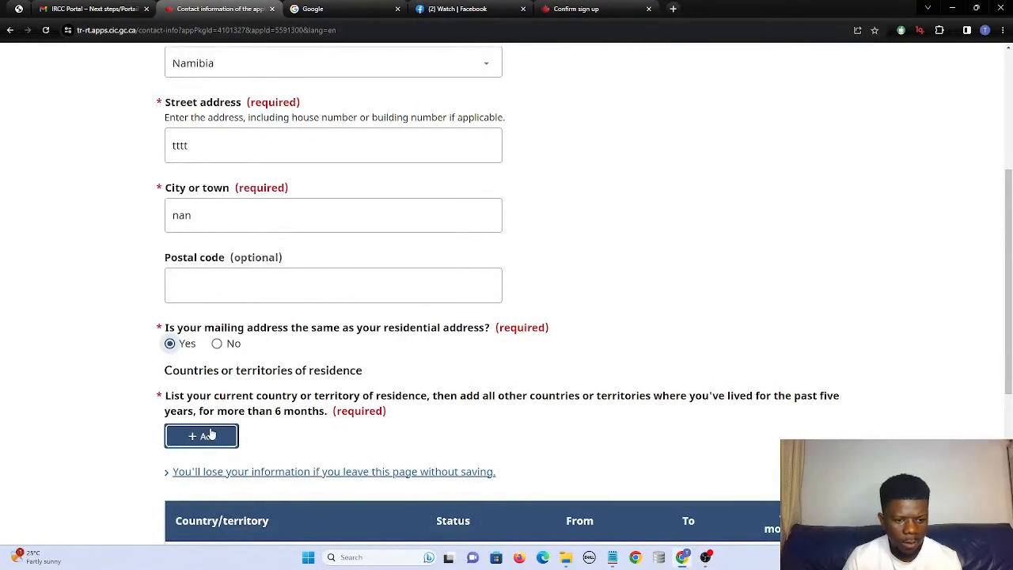
pyautogui.scroll(-1, 209, 434)
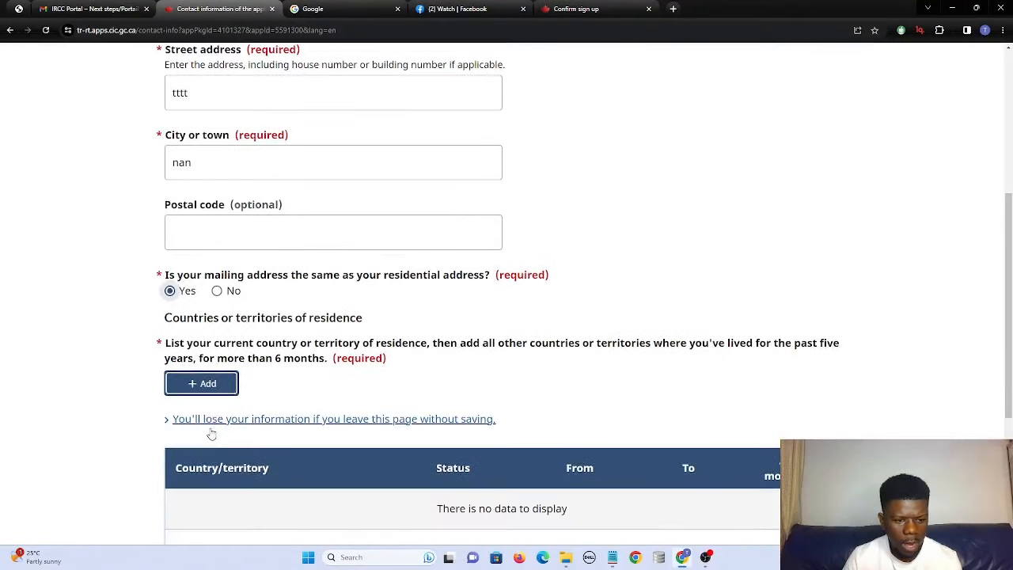
# Add a current residence entry for Namibia with Citizen status.
pyautogui.click(215, 386)
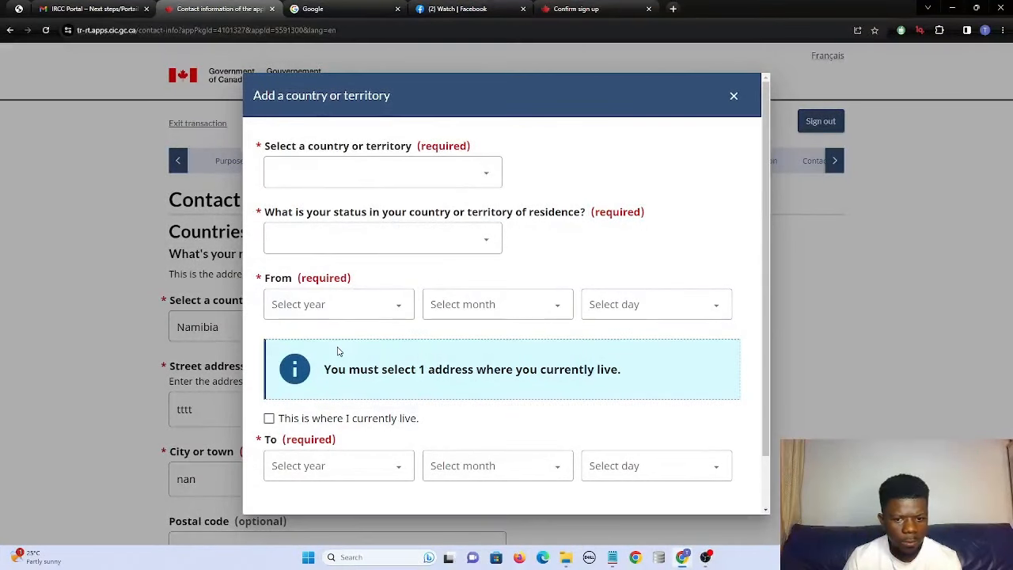
pyautogui.click(269, 419)
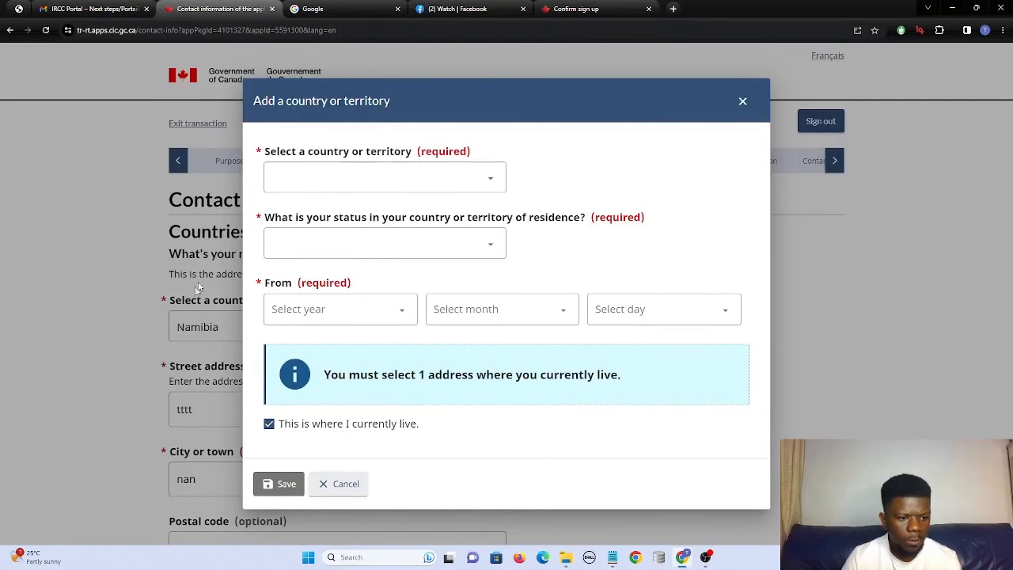
pyautogui.click(339, 178)
pyautogui.press('n')
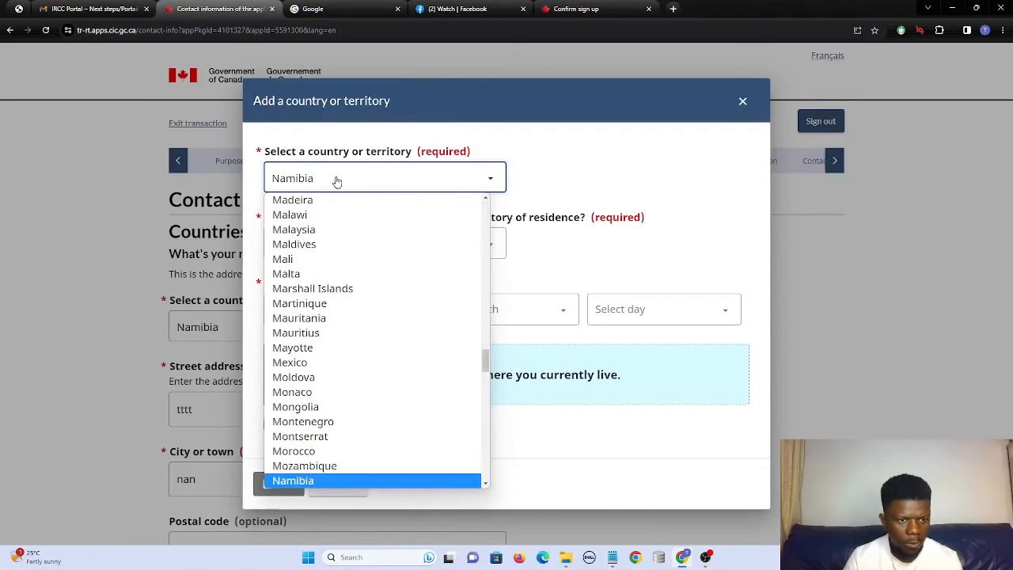
pyautogui.click(303, 482)
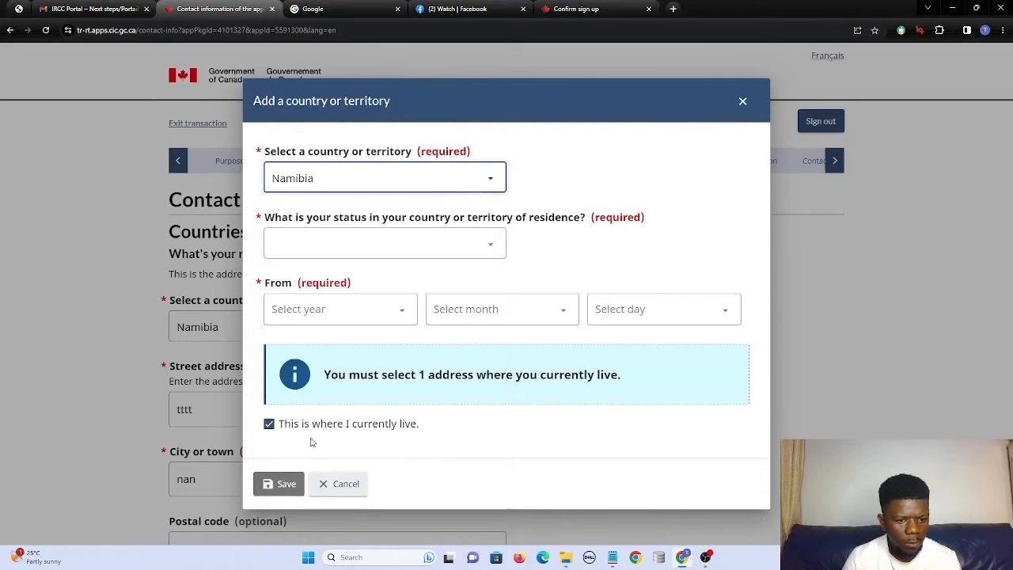
pyautogui.click(346, 252)
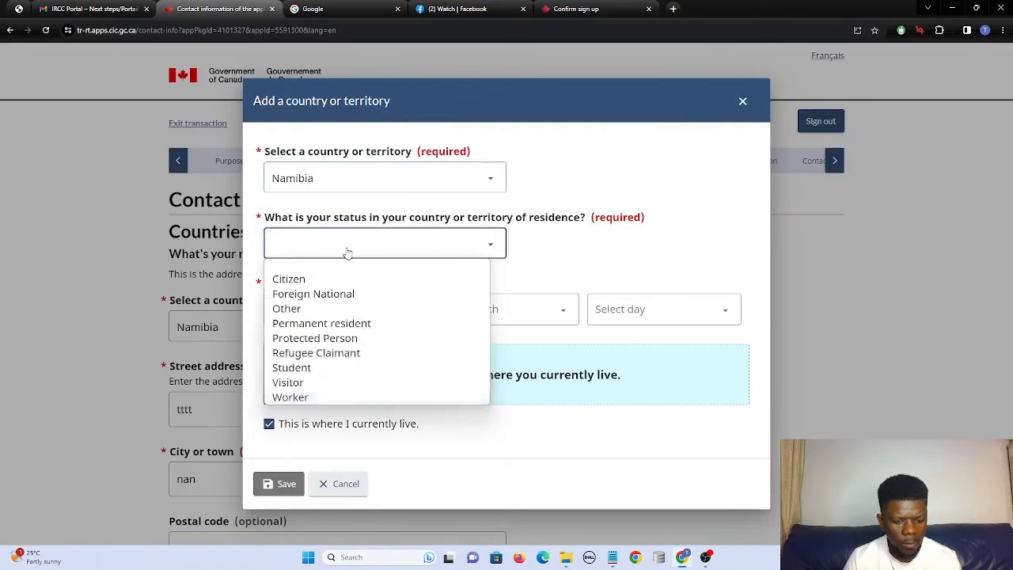
pyautogui.click(321, 280)
# Set the residence start date to 1985 October 19, save the entry and the contact page.
pyautogui.click(324, 306)
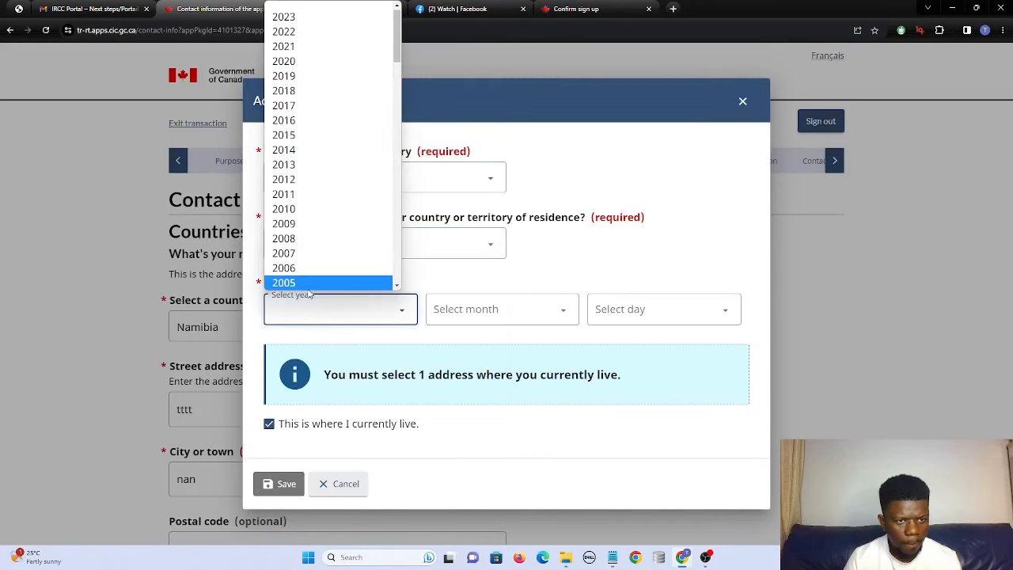
pyautogui.scroll(-5, 306, 232)
pyautogui.scroll(-6, 306, 233)
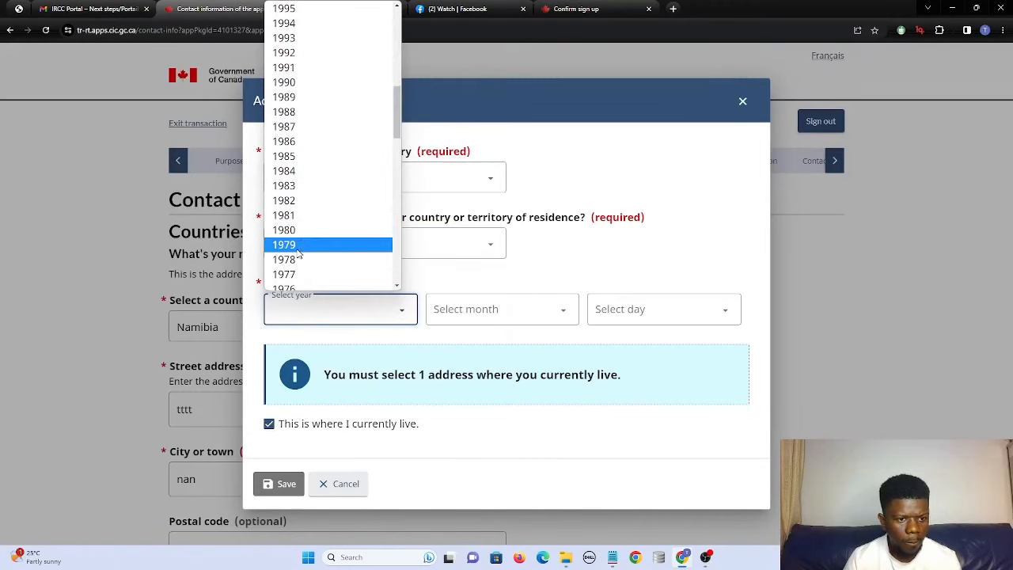
pyautogui.scroll(2, 294, 237)
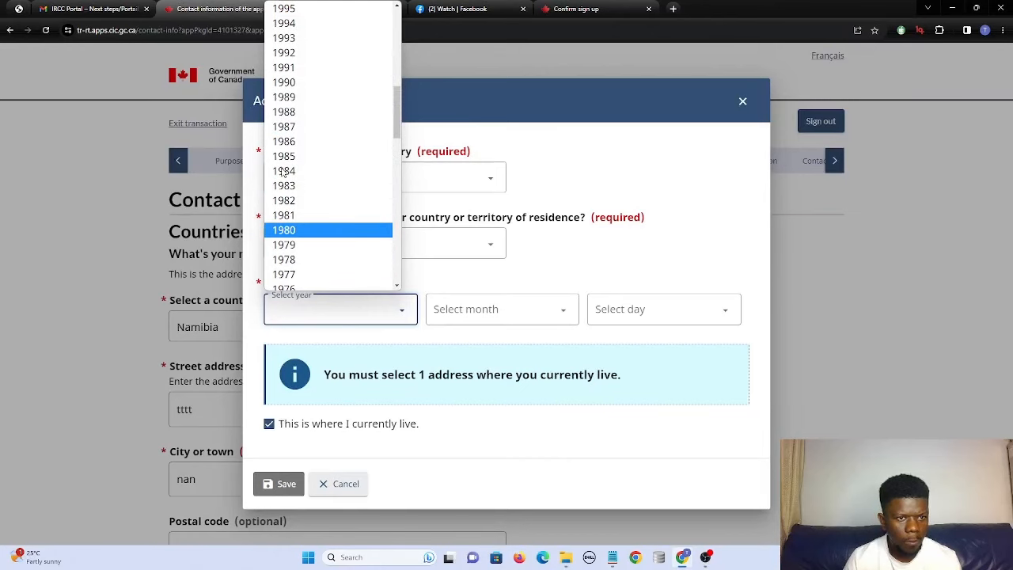
pyautogui.click(467, 316)
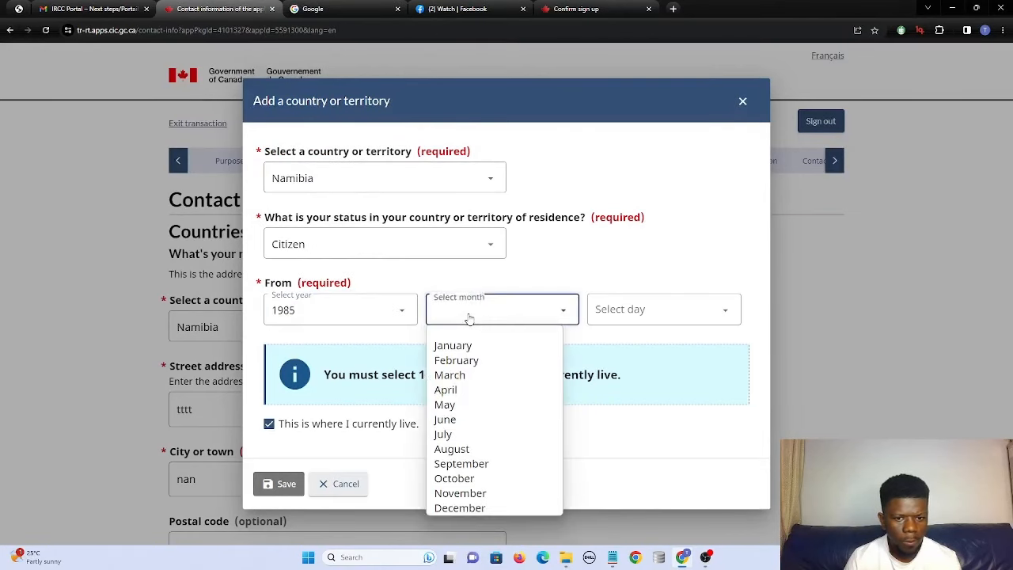
pyautogui.click(451, 483)
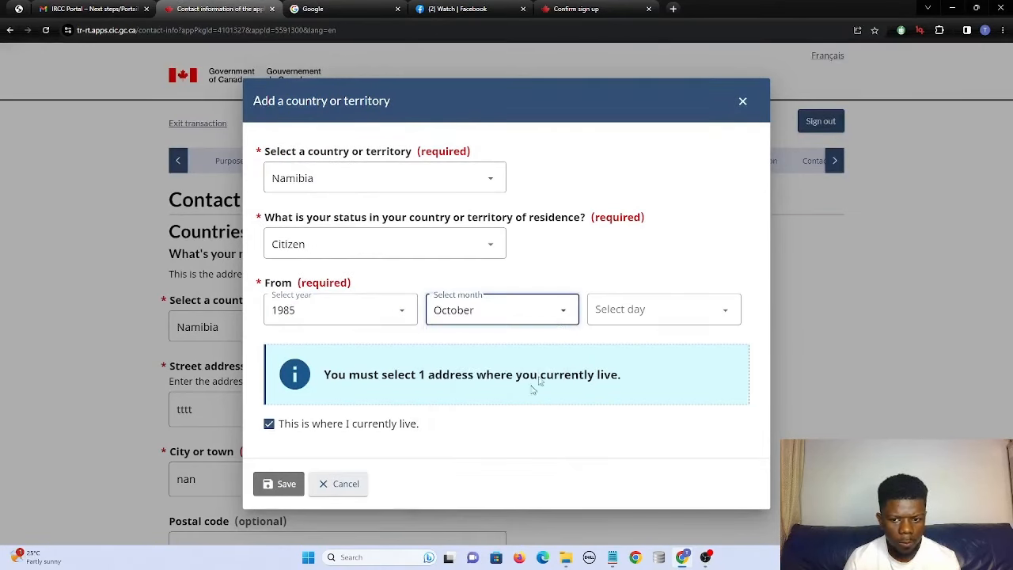
pyautogui.click(606, 315)
pyautogui.click(616, 282)
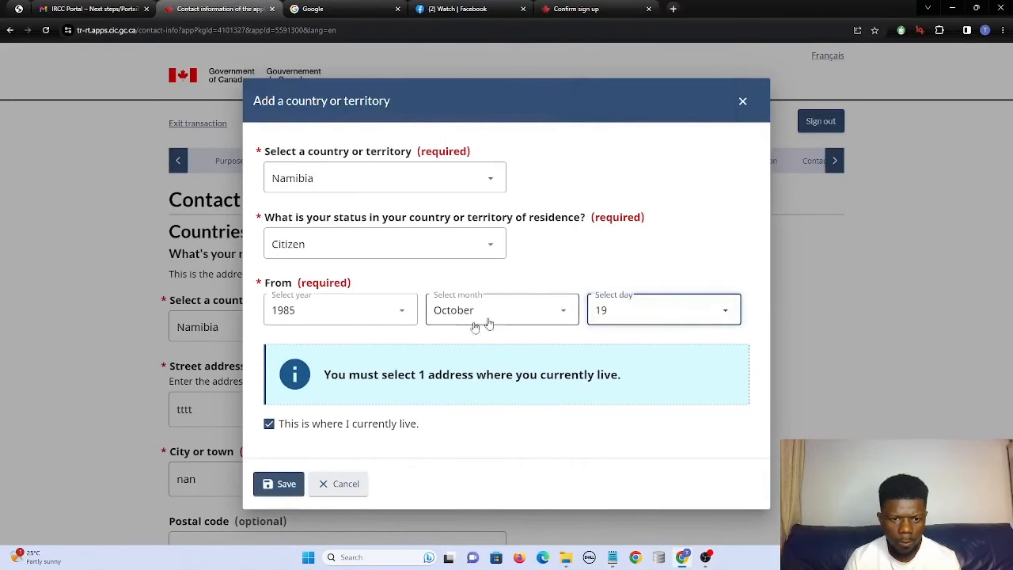
pyautogui.click(279, 489)
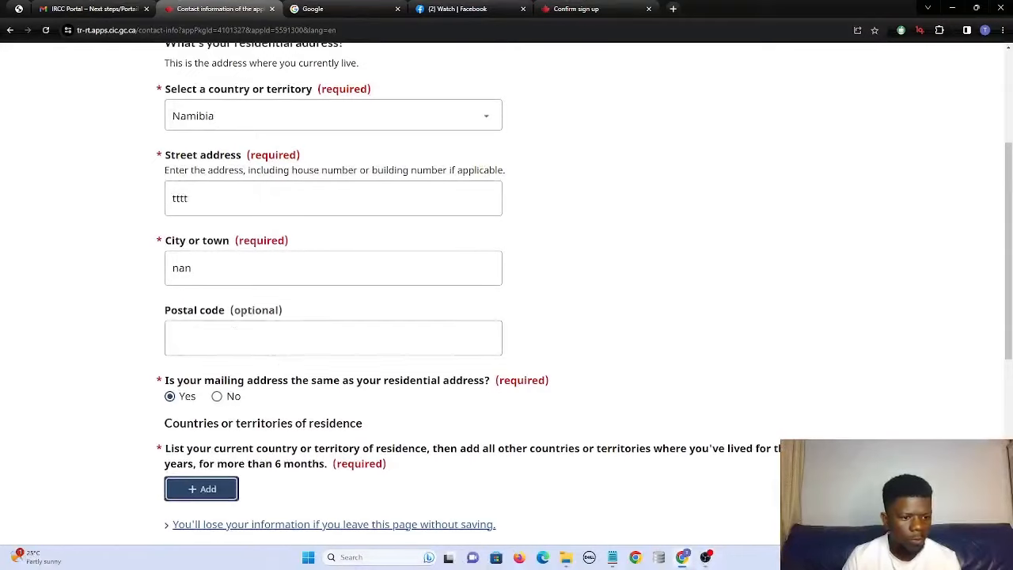
pyautogui.scroll(2, 287, 353)
pyautogui.scroll(-6, 536, 360)
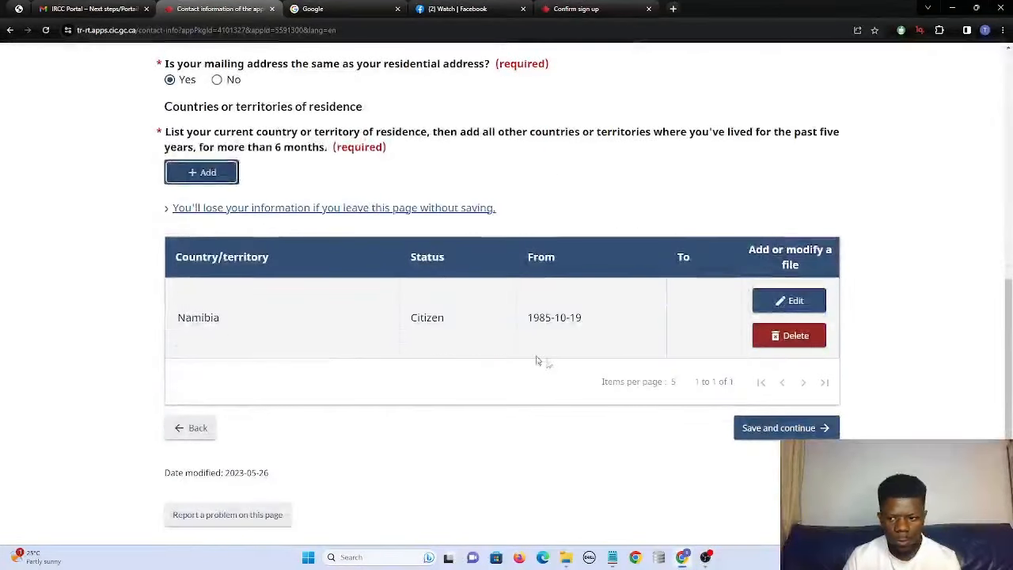
pyautogui.click(784, 427)
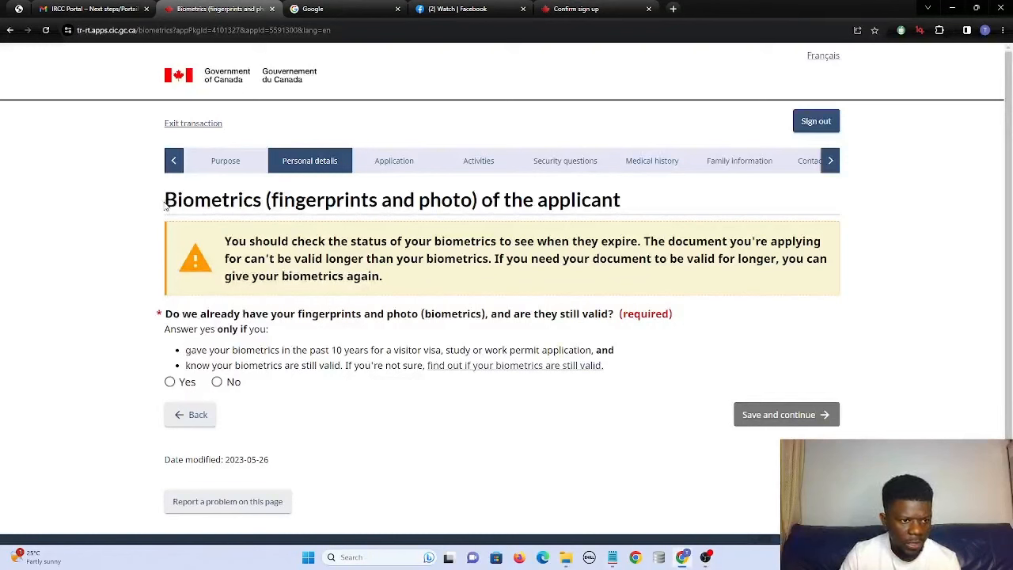
# Answer No to already having valid biometrics and save the page.
pyautogui.moveTo(165, 204); pyautogui.dragTo(623, 200)
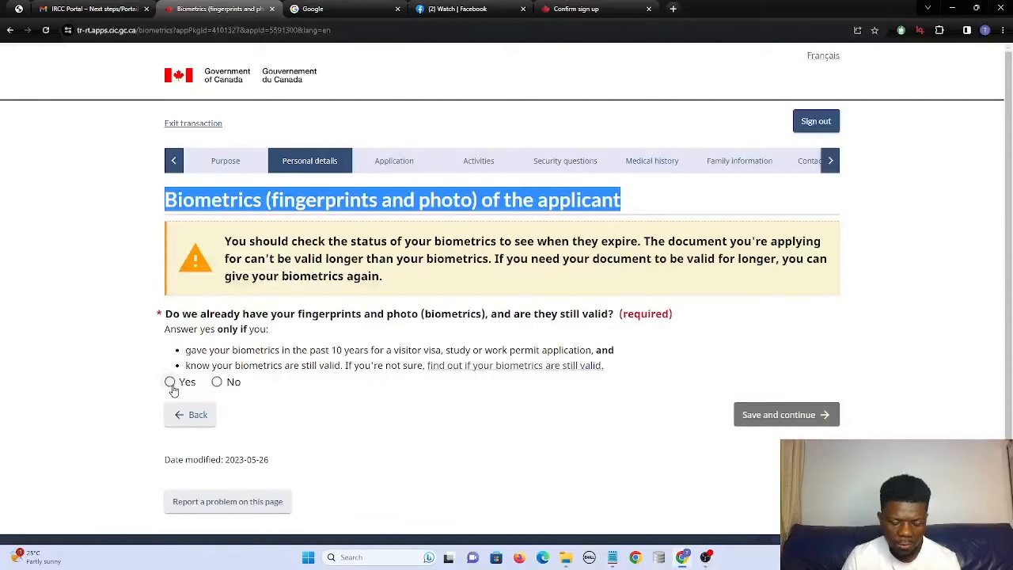
pyautogui.click(216, 382)
pyautogui.scroll(-1, 337, 423)
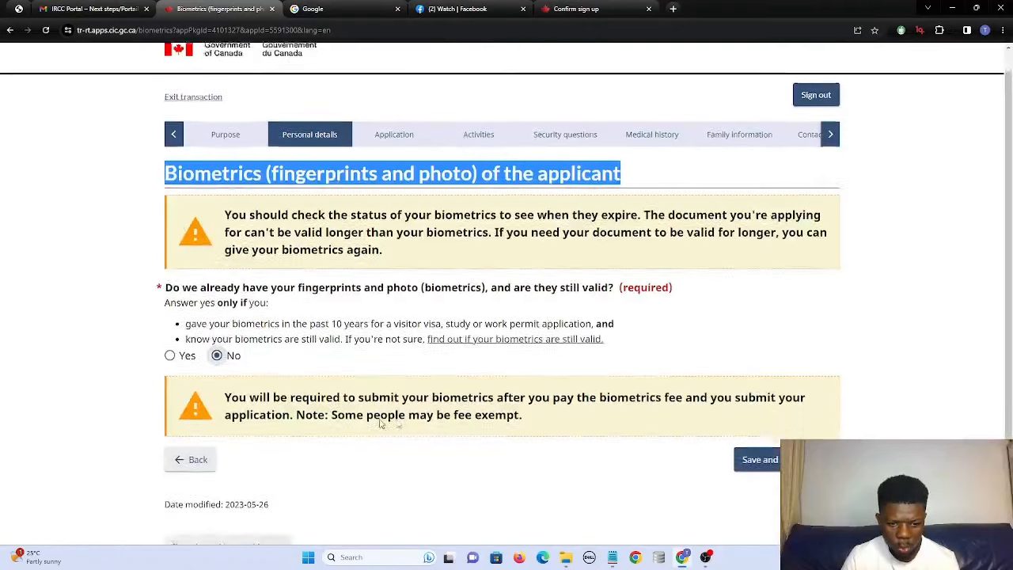
pyautogui.click(761, 433)
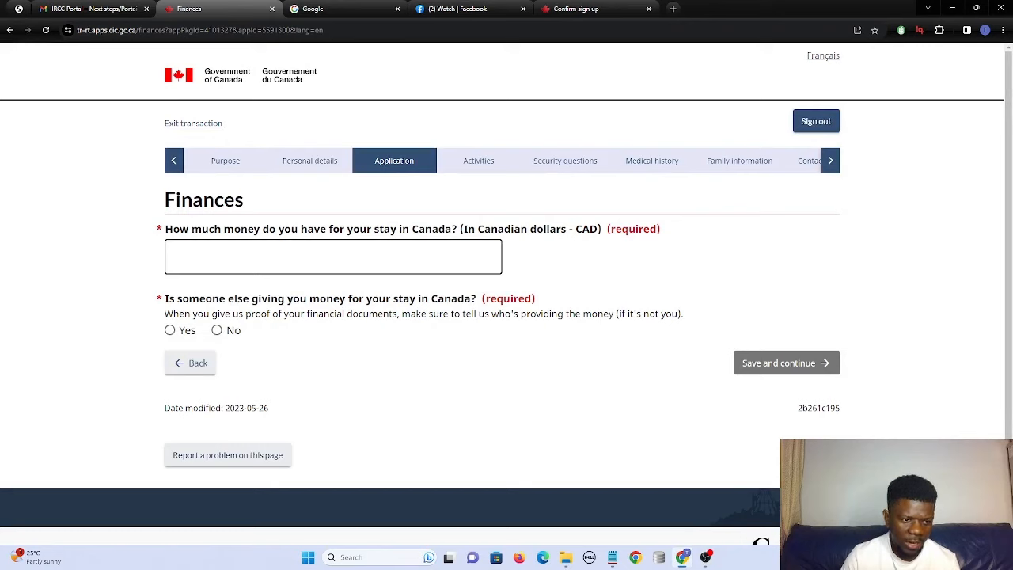
# Enter 30000 CAD as available funds, answer No to outside funding, and save.
pyautogui.click(332, 256)
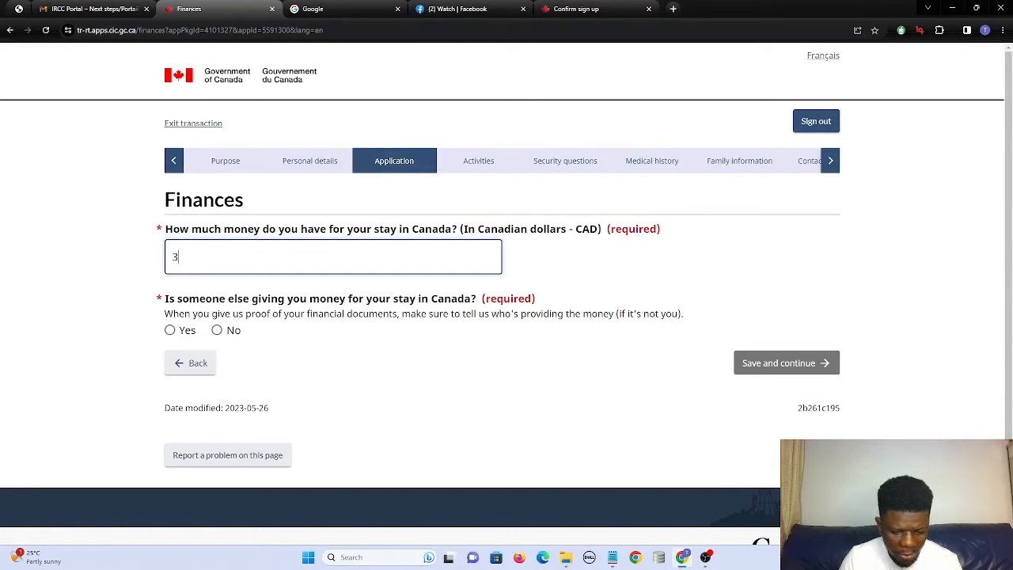
pyautogui.write('30000')
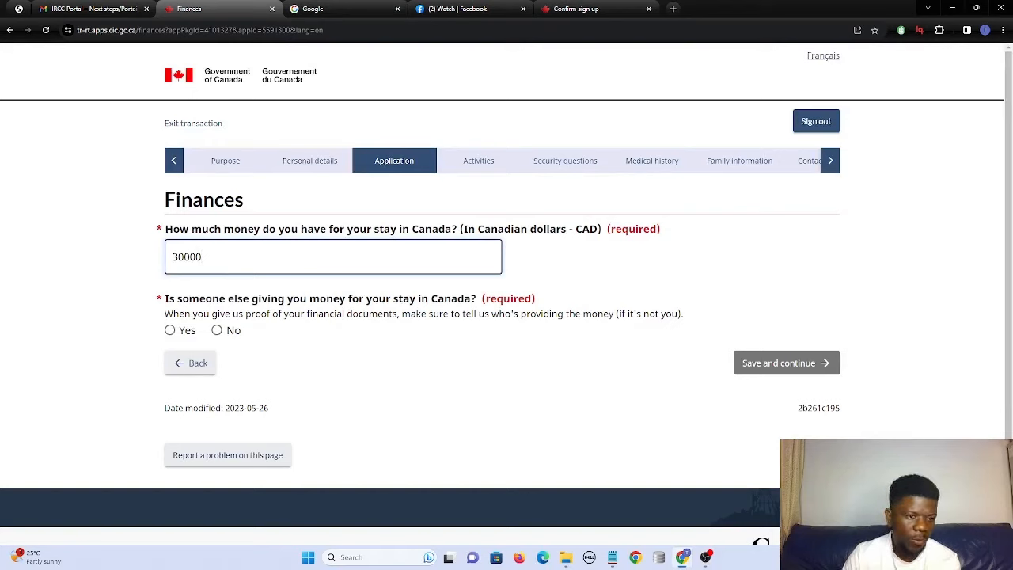
pyautogui.moveTo(207, 259); pyautogui.dragTo(156, 260)
pyautogui.click(217, 265)
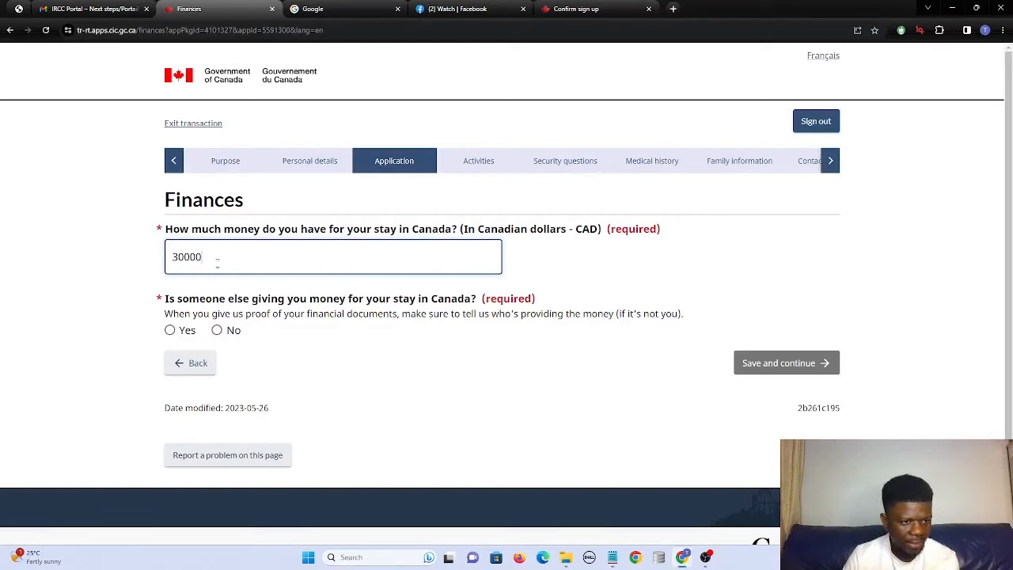
pyautogui.click(217, 331)
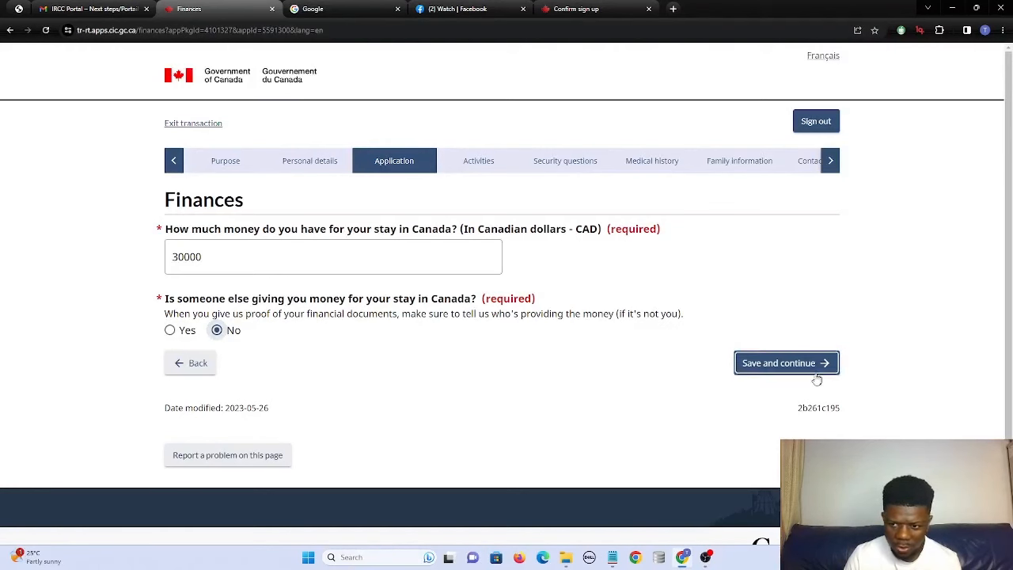
pyautogui.click(784, 364)
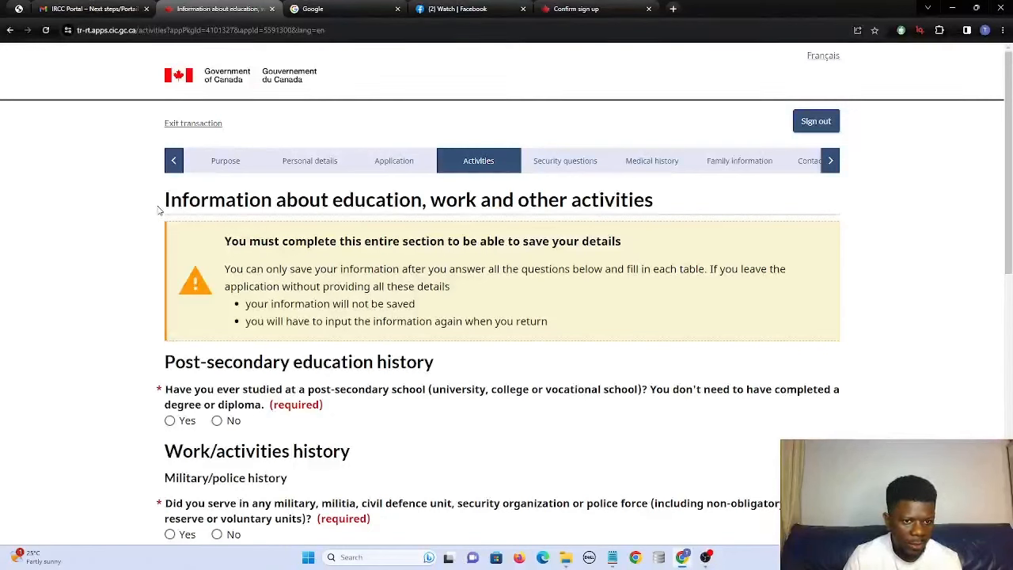
# Answer No to post-secondary study and No to military or police service.
pyautogui.moveTo(164, 201); pyautogui.dragTo(489, 234)
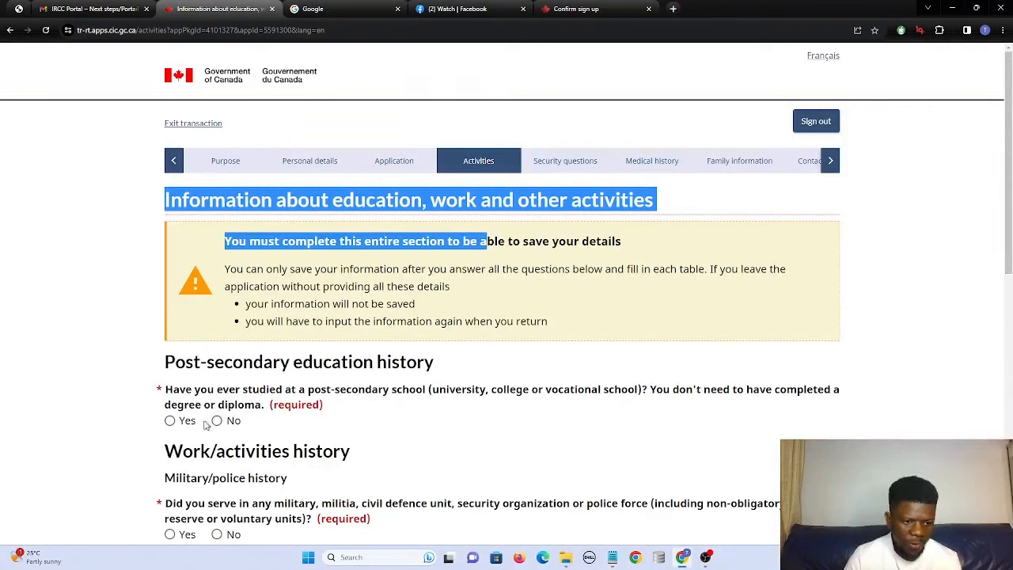
pyautogui.click(170, 421)
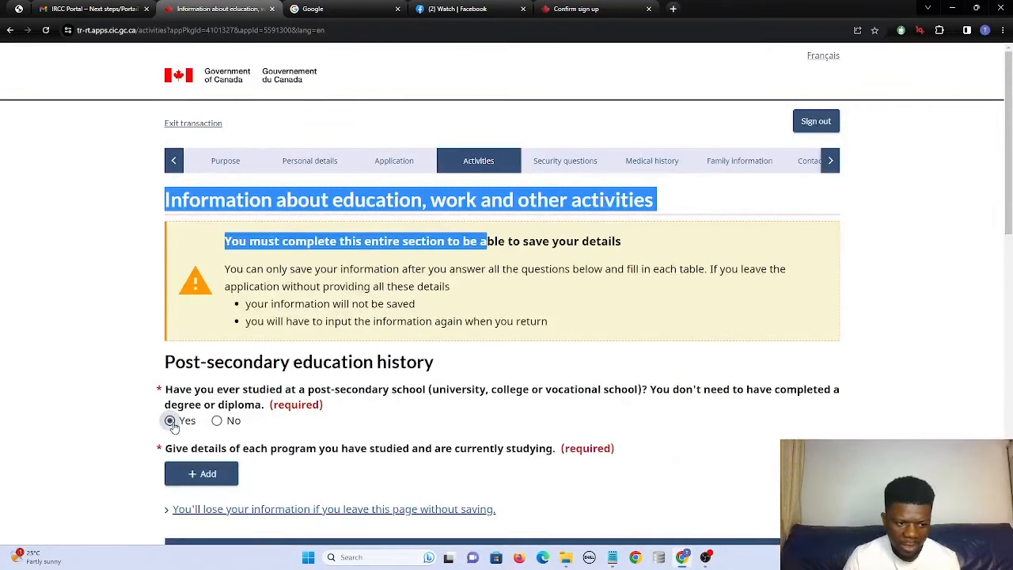
pyautogui.click(219, 423)
pyautogui.scroll(-1, 221, 428)
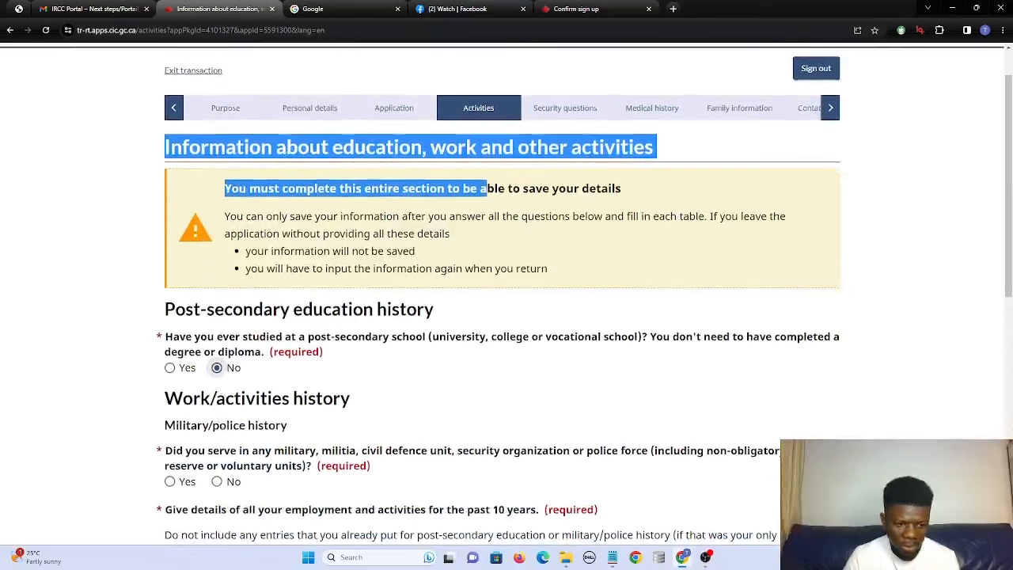
pyautogui.scroll(-1, 197, 429)
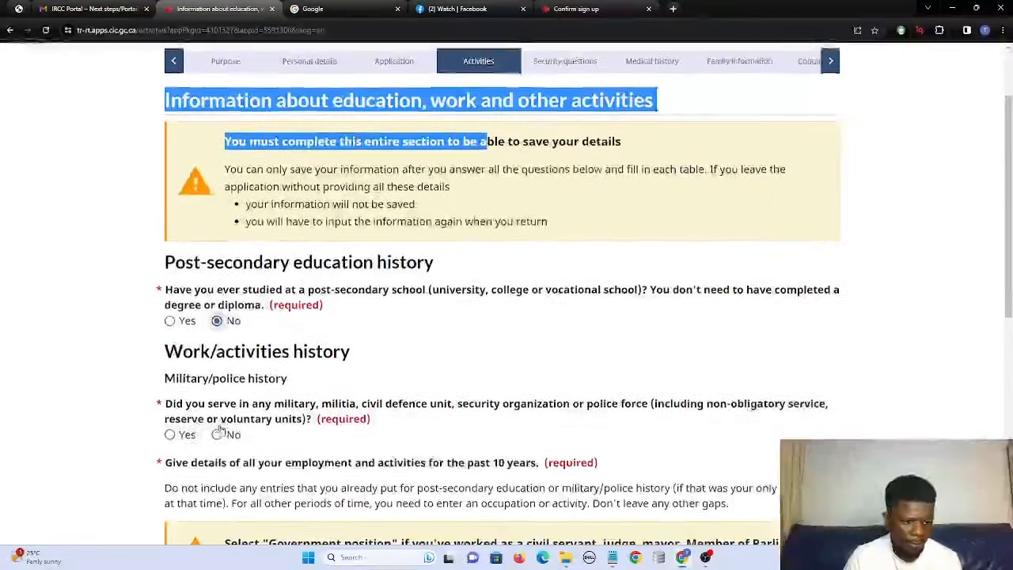
pyautogui.click(216, 429)
pyautogui.scroll(-3, 215, 431)
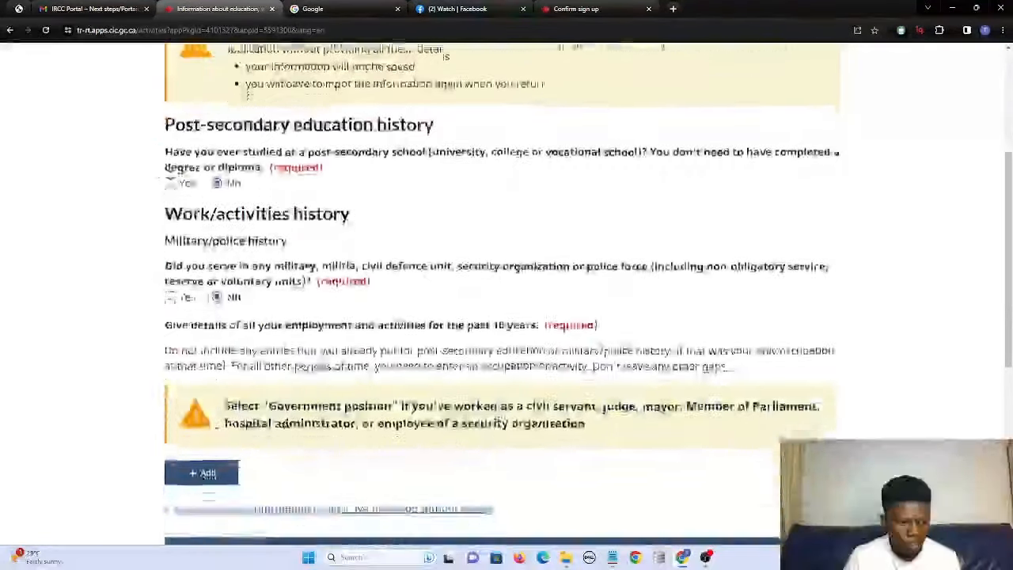
pyautogui.click(207, 446)
# Start a new work entry dated from August 2008 to January 2023.
pyautogui.click(208, 446)
pyautogui.click(315, 173)
pyautogui.scroll(-3, 273, 439)
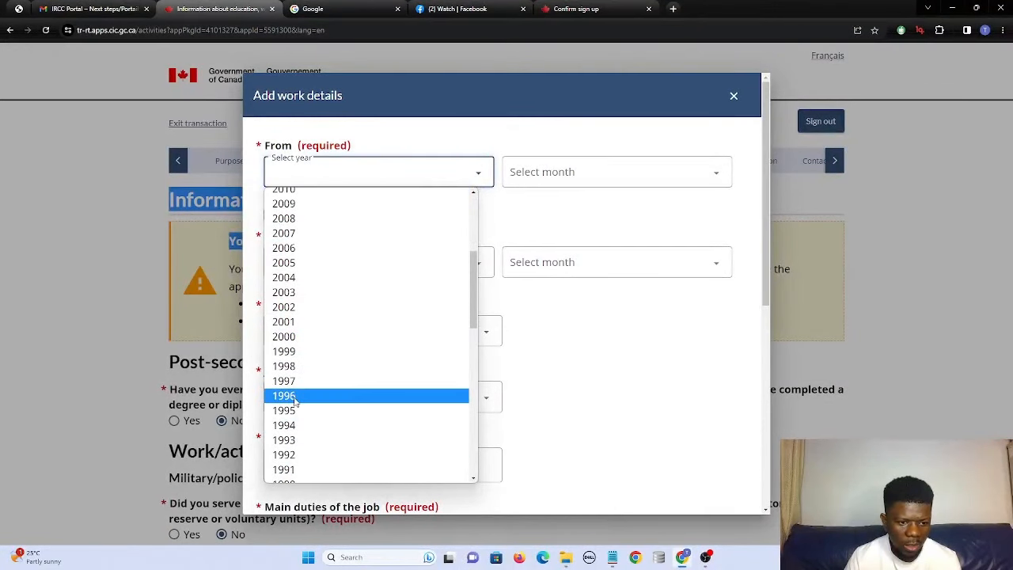
pyautogui.scroll(3, 305, 254)
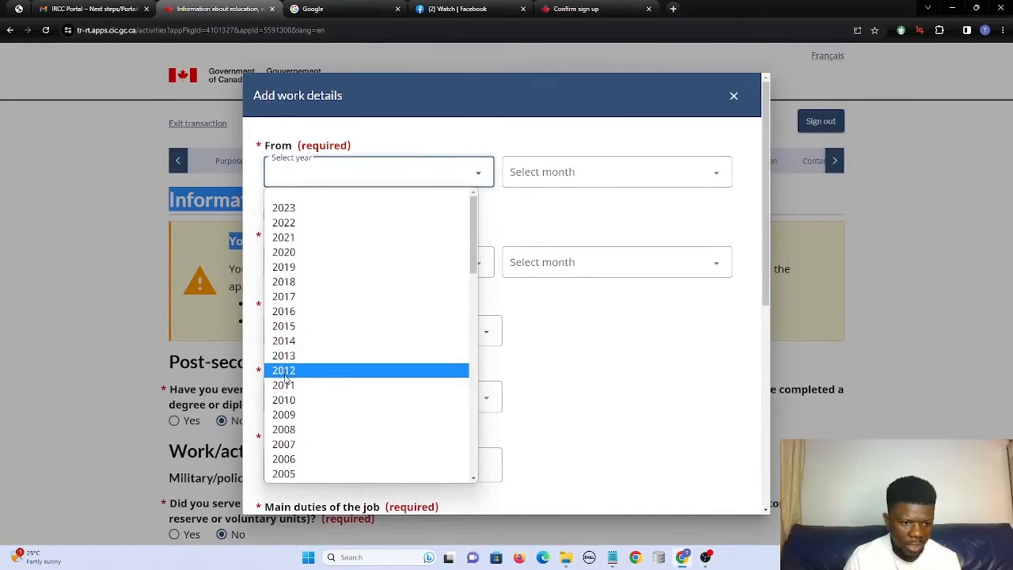
pyautogui.click(286, 429)
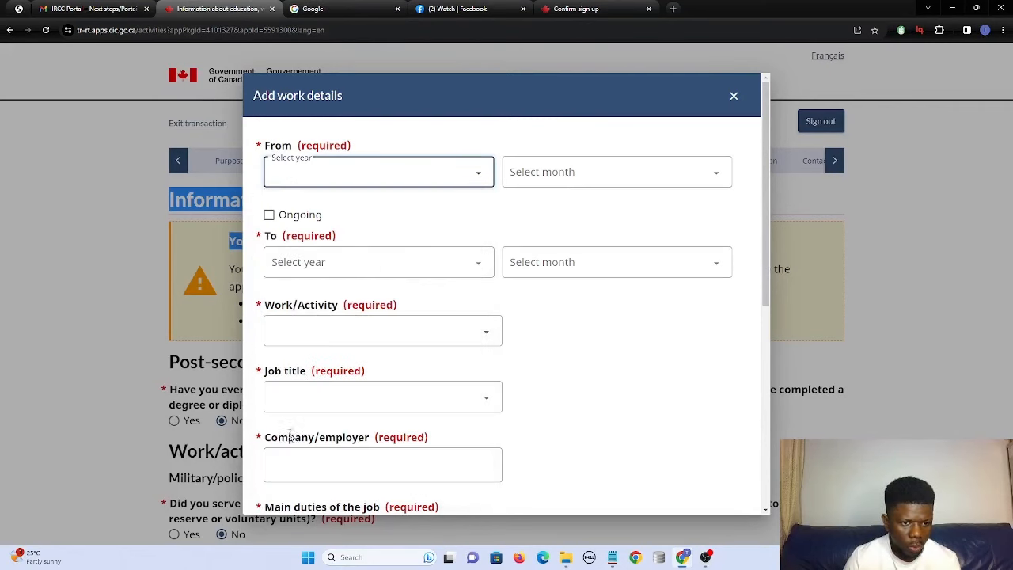
pyautogui.click(550, 180)
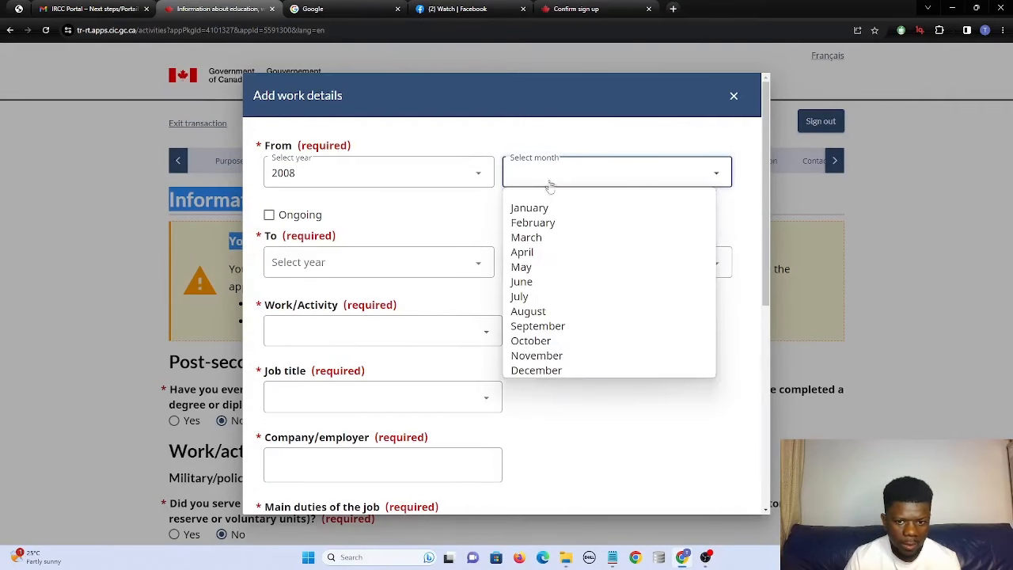
pyautogui.click(528, 310)
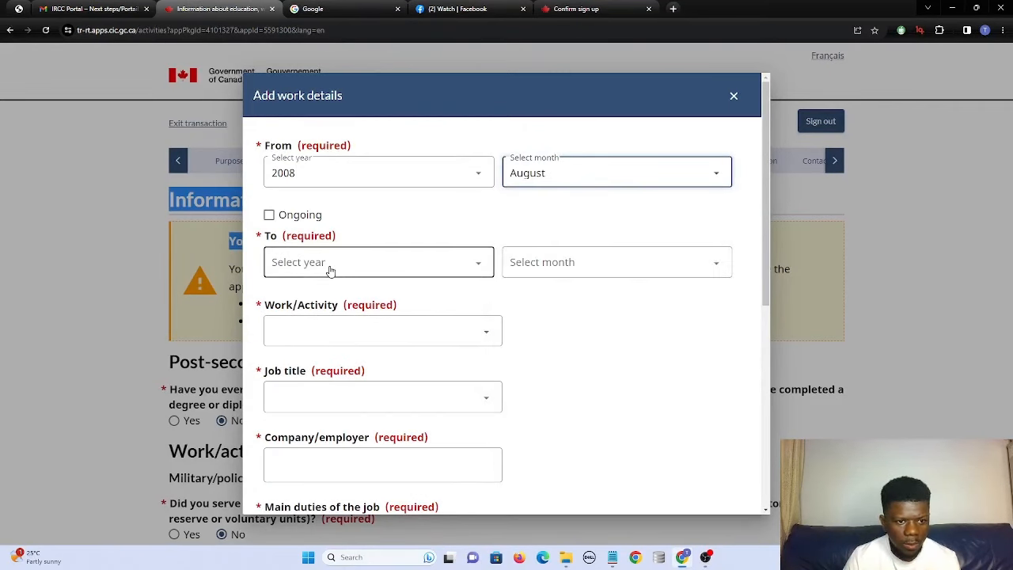
pyautogui.click(330, 269)
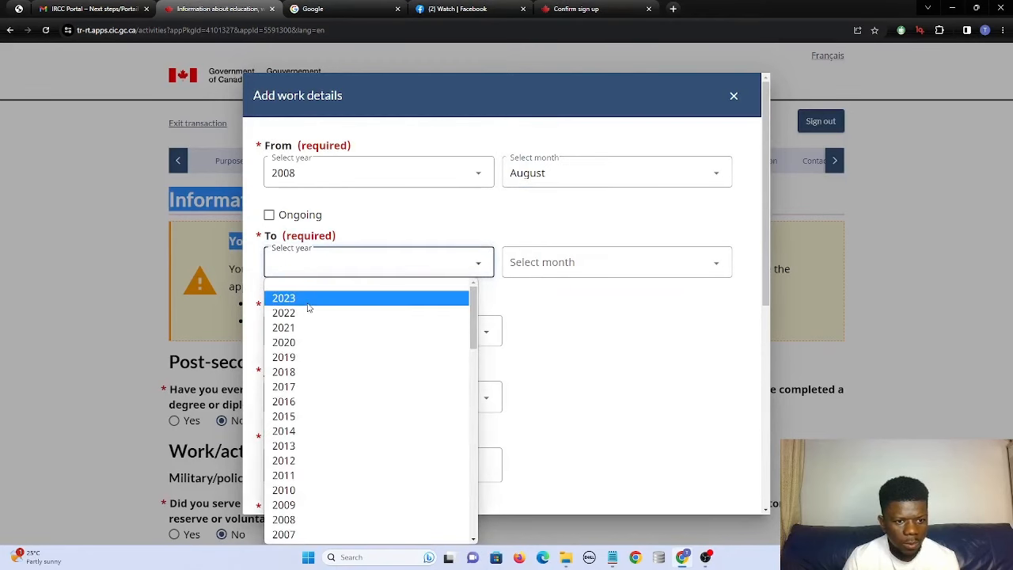
pyautogui.click(313, 297)
pyautogui.click(547, 262)
pyautogui.click(528, 296)
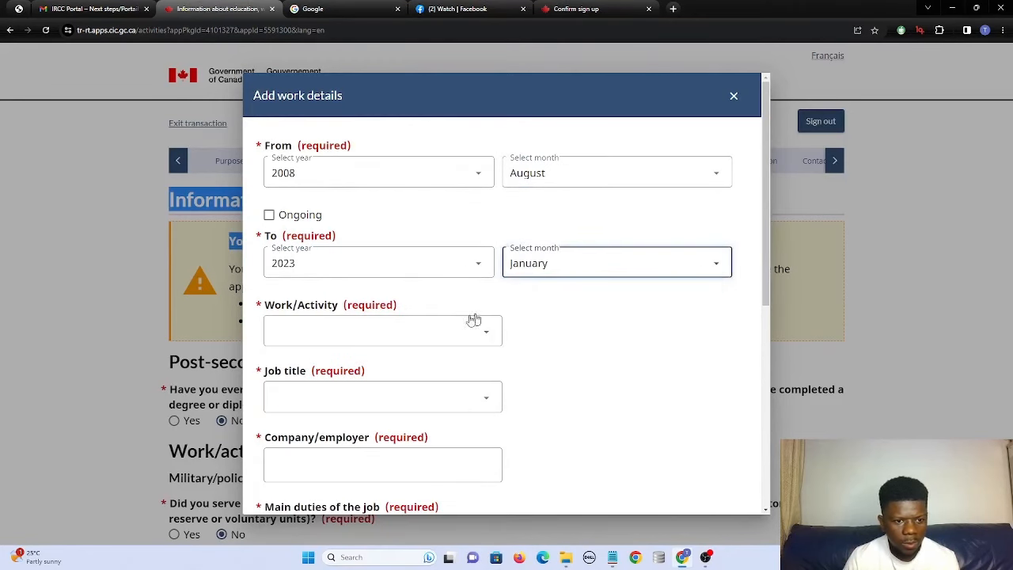
# Set the activity to Unemployed in Namibia, street address 11223, city 'namibia'.
pyautogui.click(418, 335)
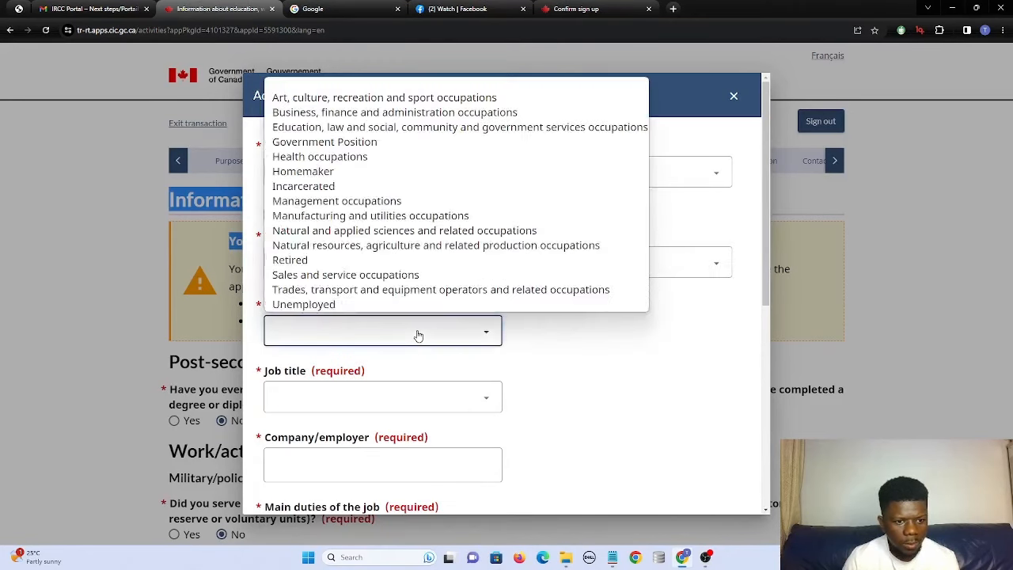
pyautogui.click(360, 304)
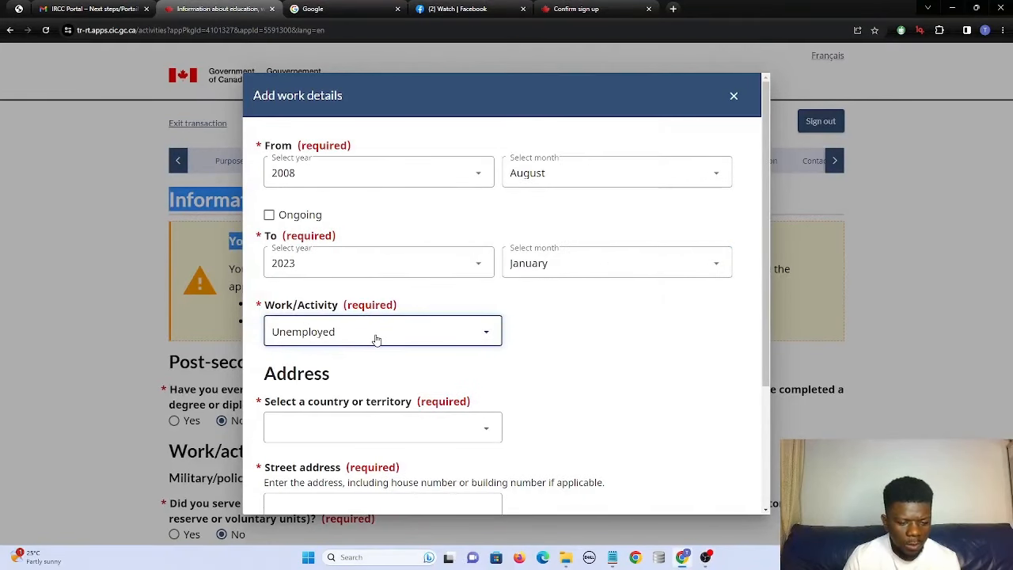
pyautogui.scroll(-1, 377, 339)
pyautogui.click(358, 375)
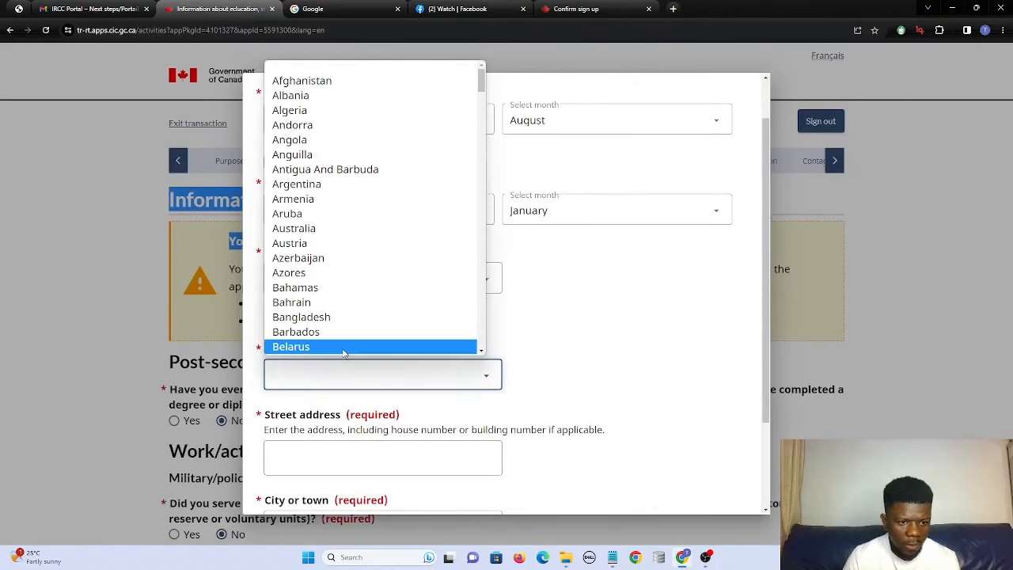
pyautogui.press('n')
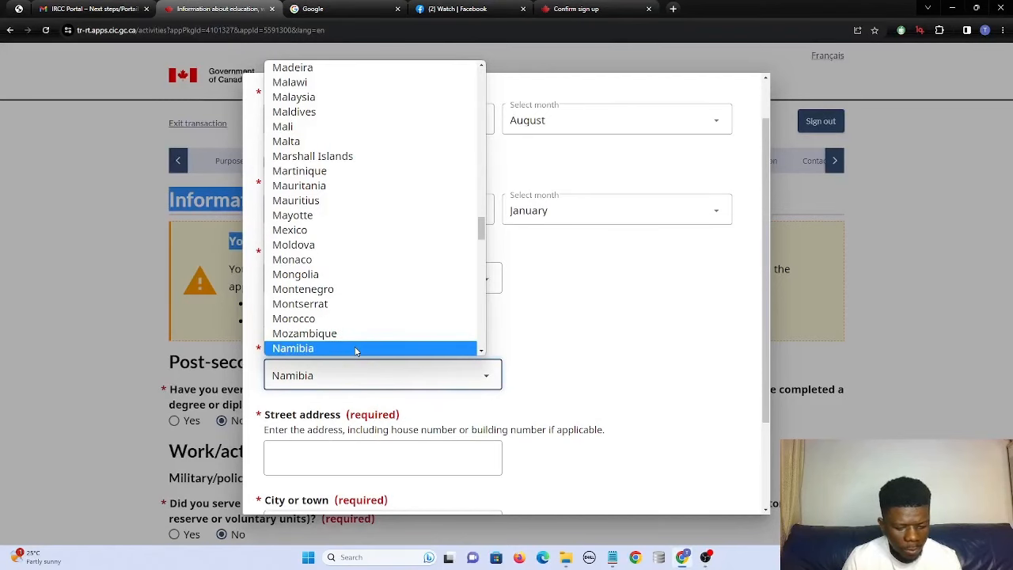
pyautogui.click(326, 375)
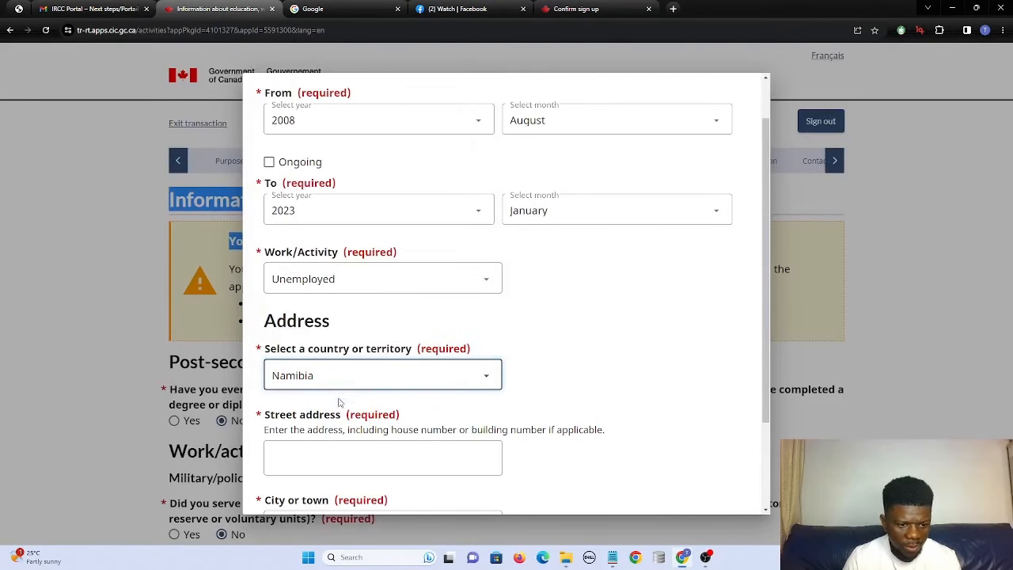
pyautogui.click(345, 448)
pyautogui.write('ff')
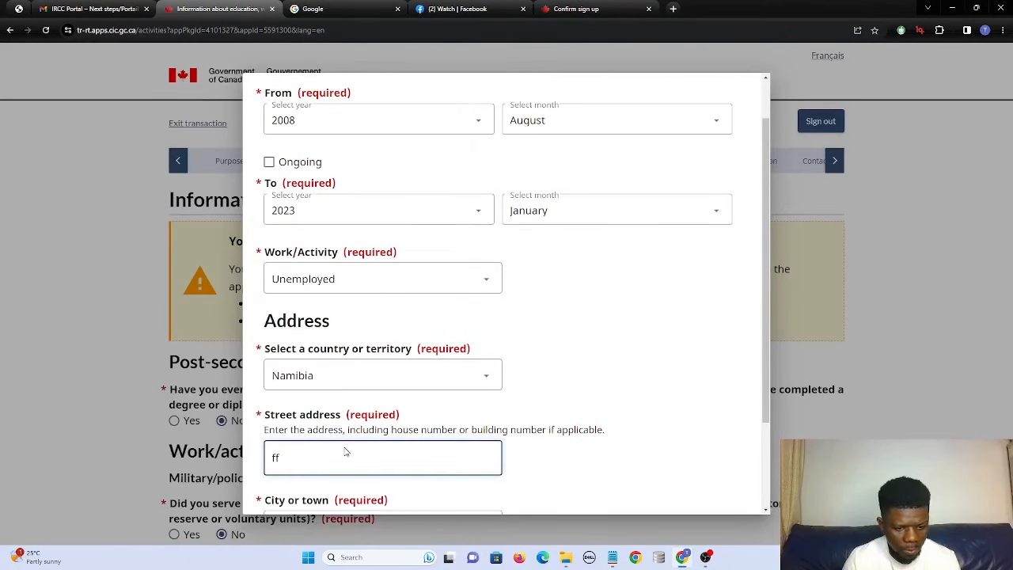
pyautogui.press('BackSpace')
pyautogui.press('BackSpace')
pyautogui.press('BackSpace')
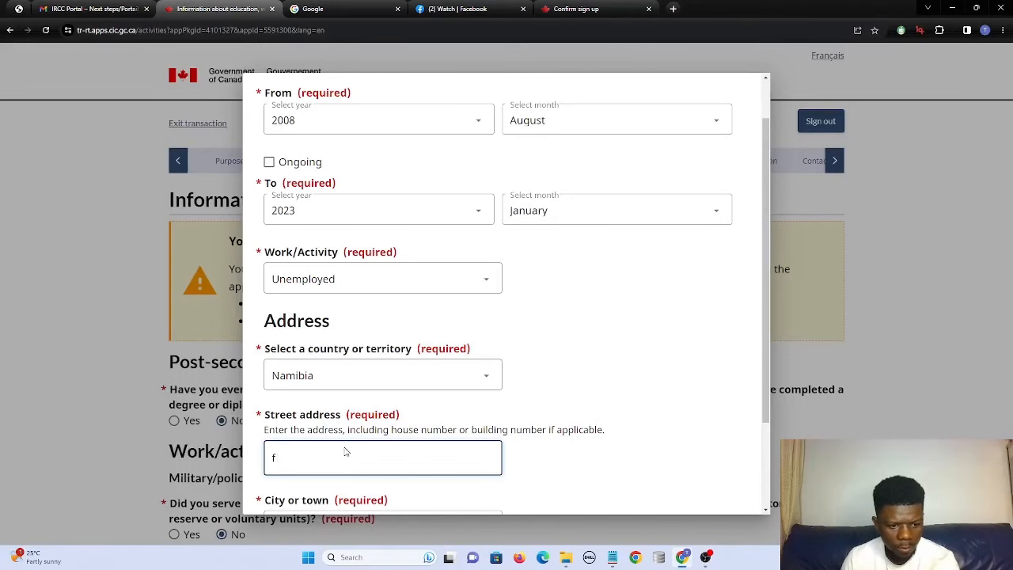
pyautogui.write('112233')
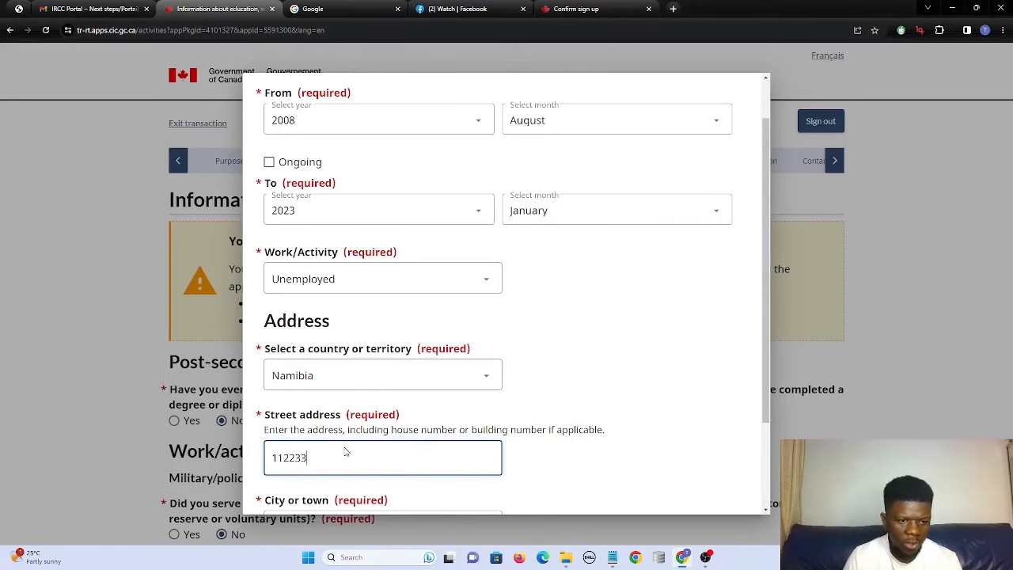
pyautogui.scroll(-1, 340, 316)
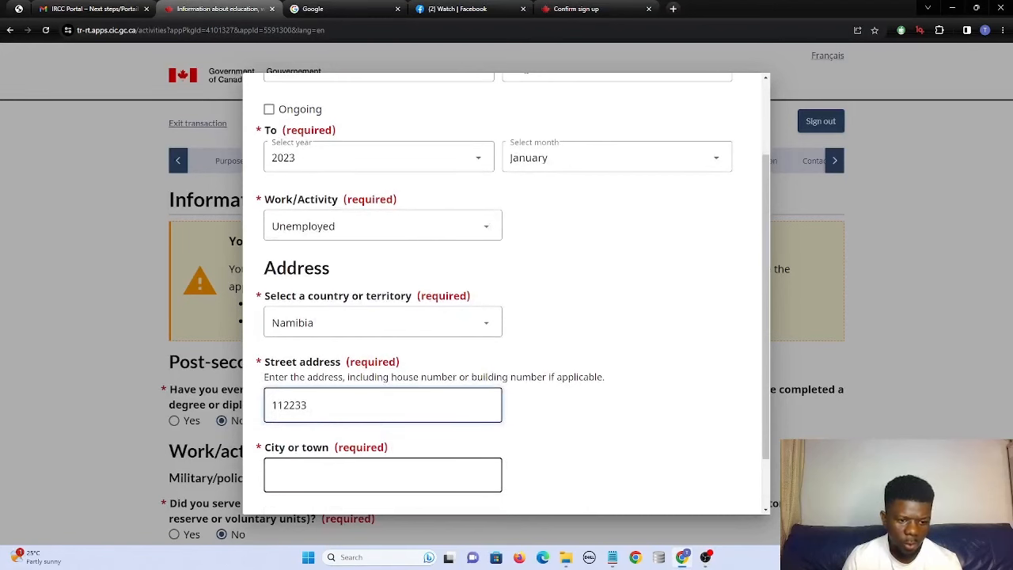
pyautogui.click(361, 475)
pyautogui.write('na')
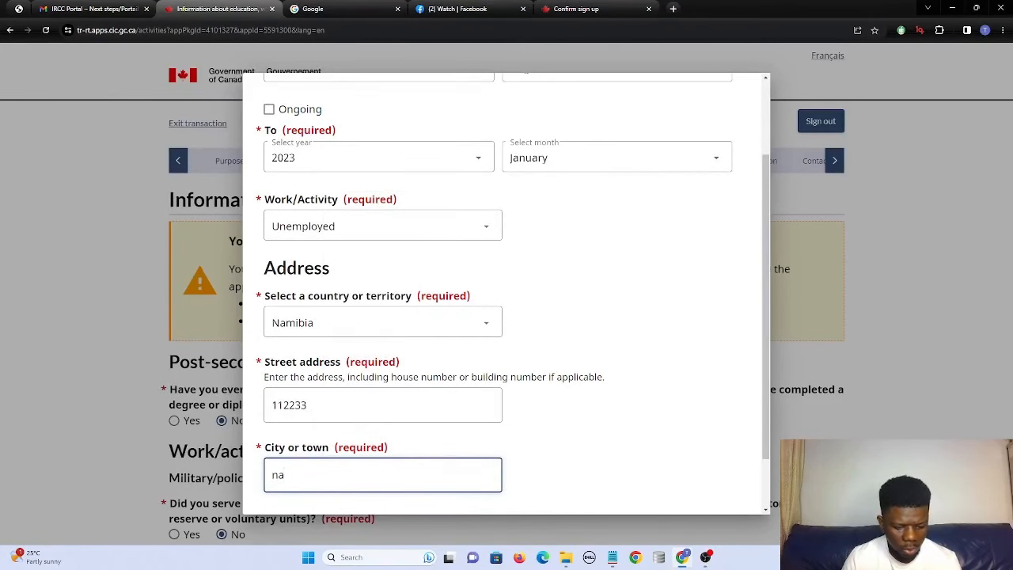
pyautogui.write('mibi')
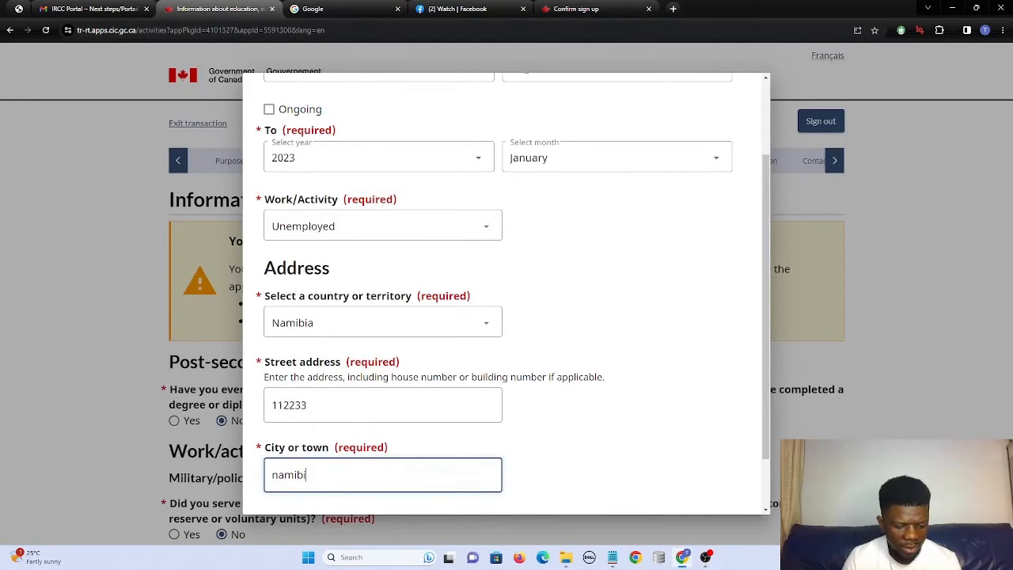
pyautogui.write('a')
pyautogui.scroll(-2, 355, 448)
# Save the Unemployed entry and the activities page, triggering the 10-year gap error.
pyautogui.click(269, 489)
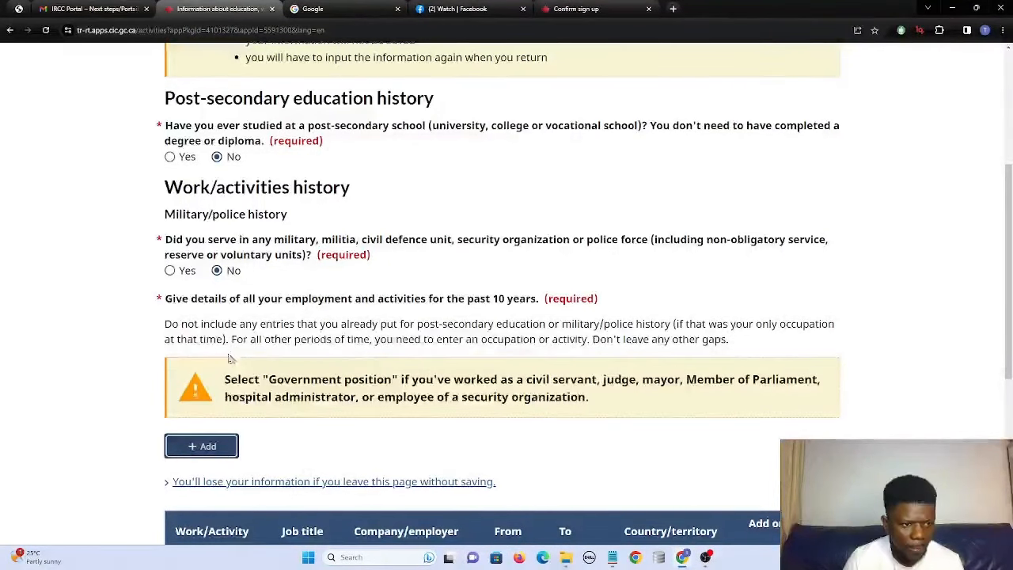
pyautogui.scroll(-1, 229, 360)
pyautogui.scroll(-2, 238, 395)
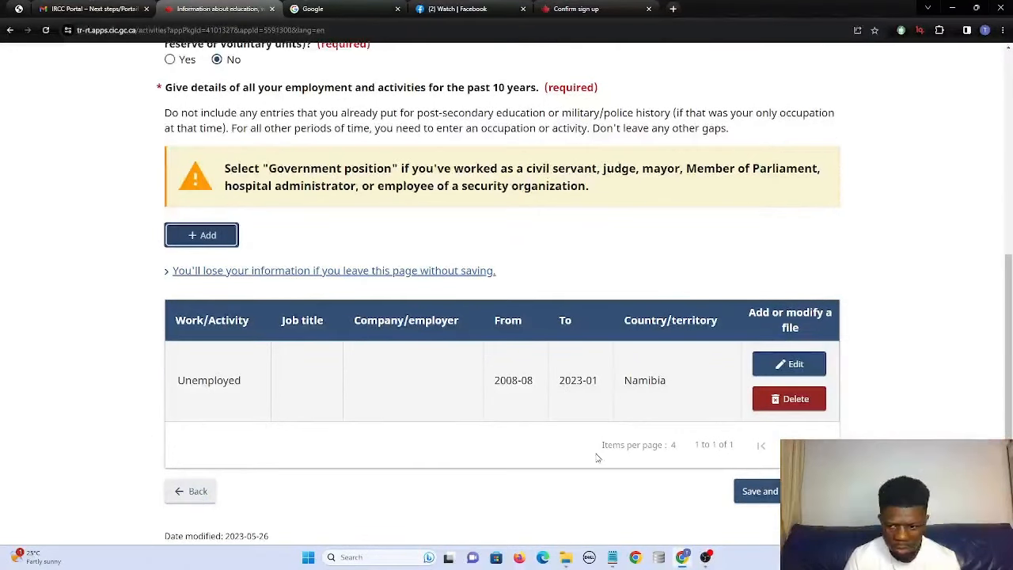
pyautogui.click(757, 491)
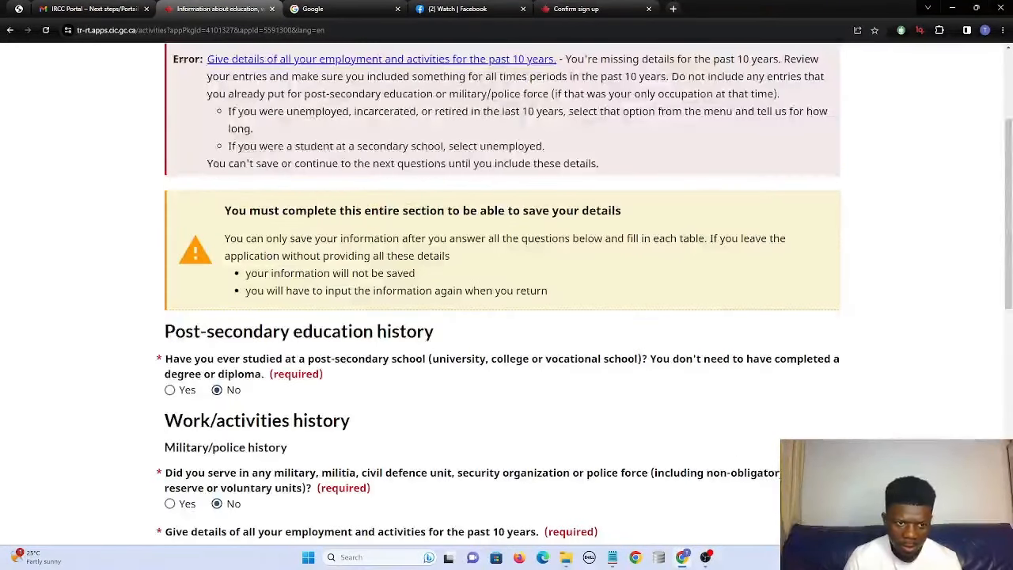
# Scroll to the Unemployed Namibia row in the work history table and edit it.
pyautogui.scroll(3, 582, 364)
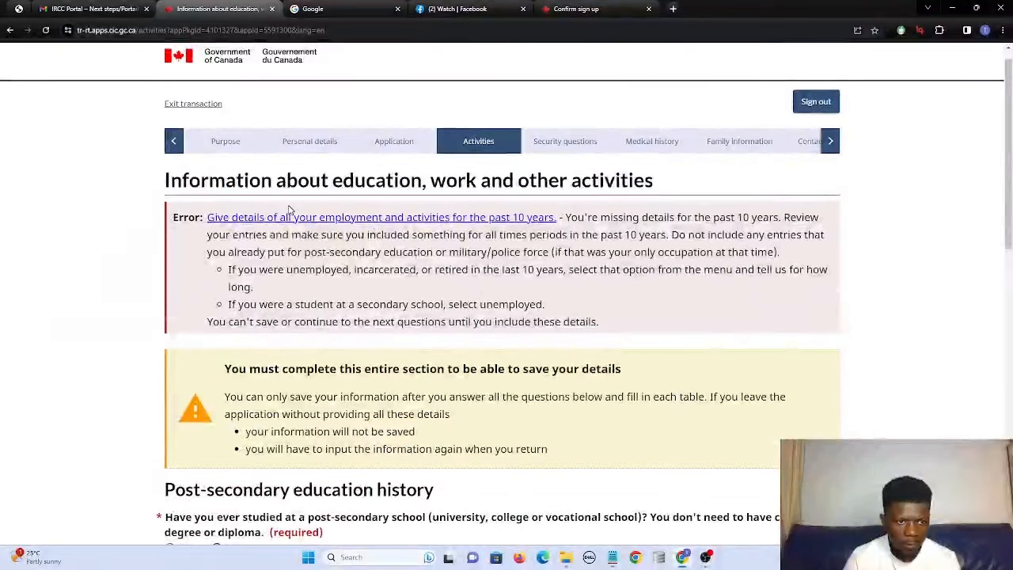
pyautogui.scroll(-6, 288, 215)
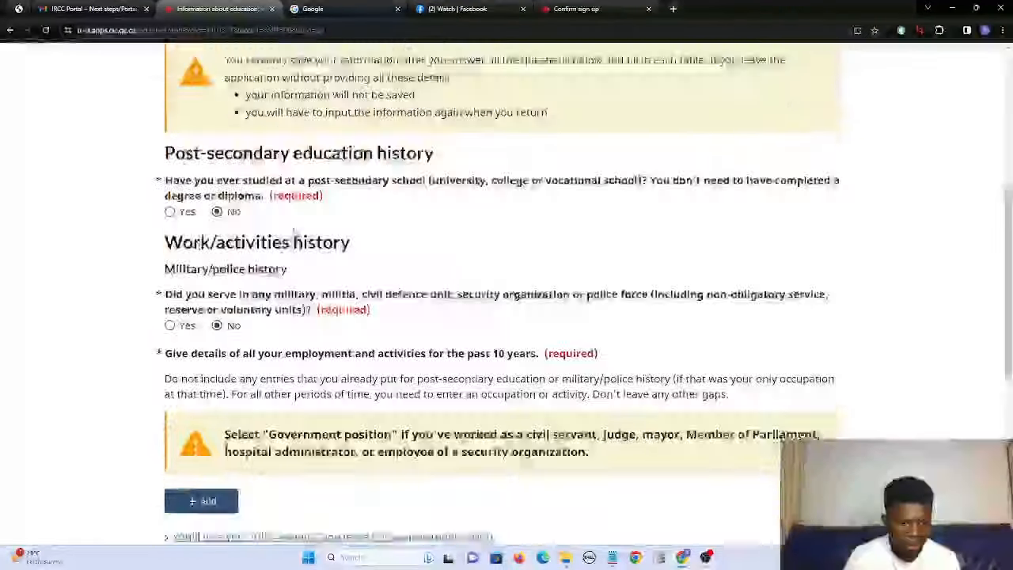
pyautogui.scroll(-2, 502, 316)
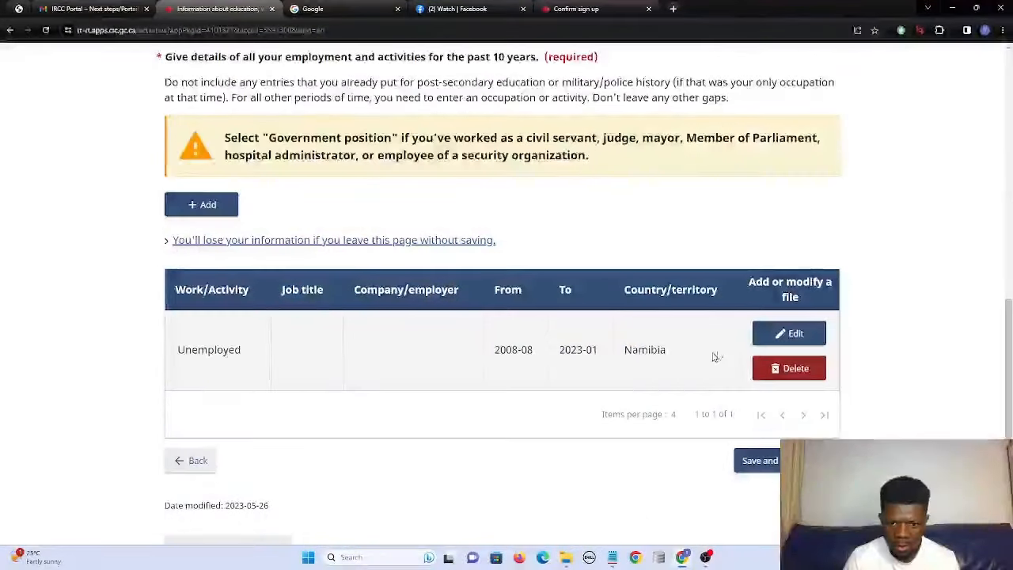
pyautogui.click(764, 339)
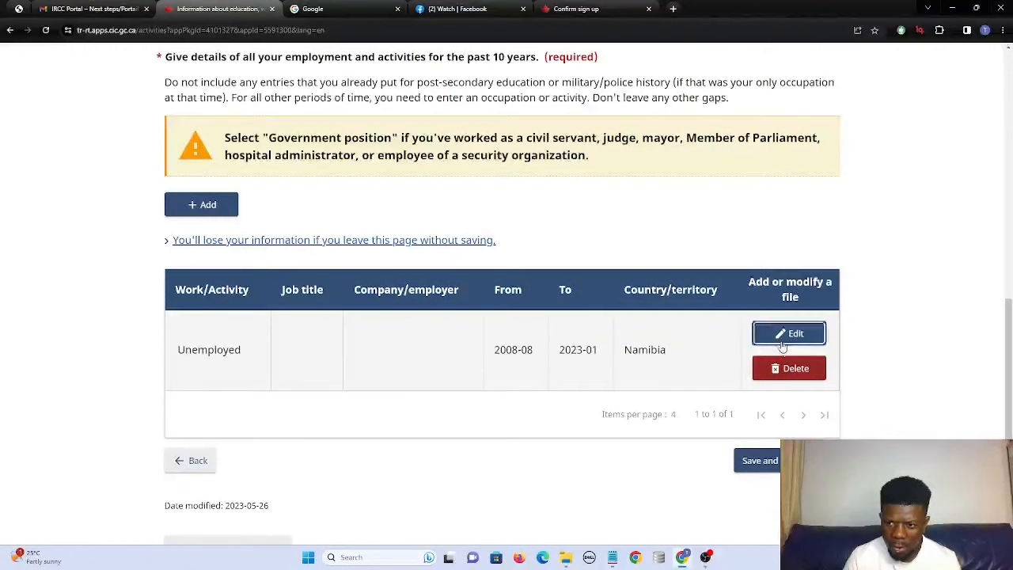
# Change the Unemployed Namibia entry's From year from 2008 to 2011 and save it.
pyautogui.click(792, 336)
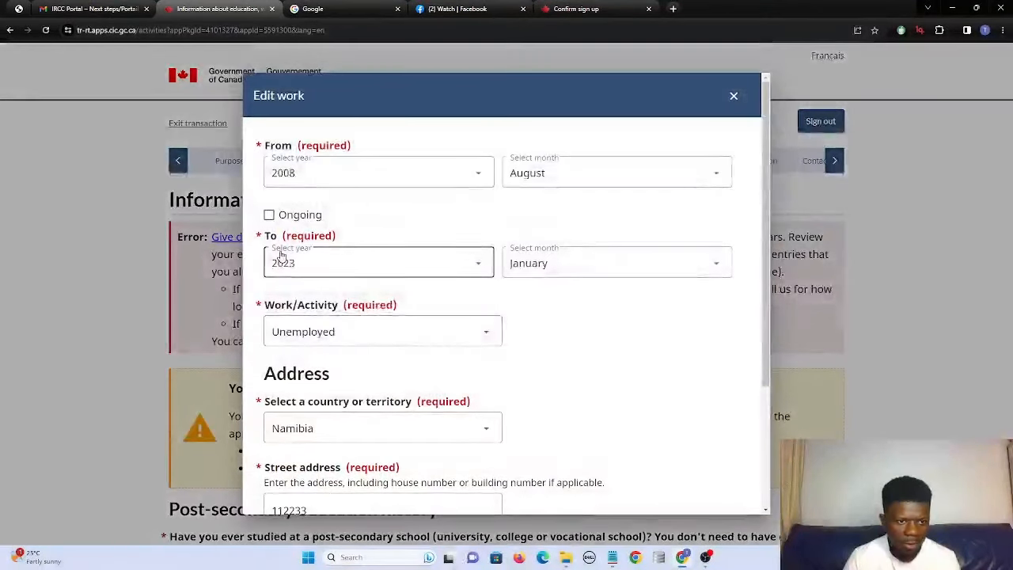
pyautogui.click(299, 173)
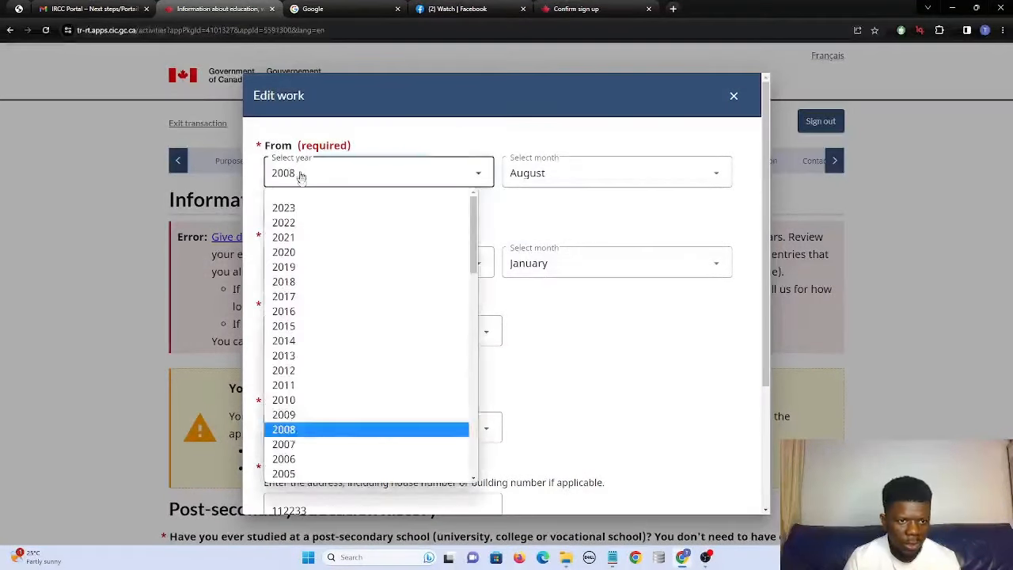
pyautogui.click(280, 385)
pyautogui.scroll(-3, 301, 396)
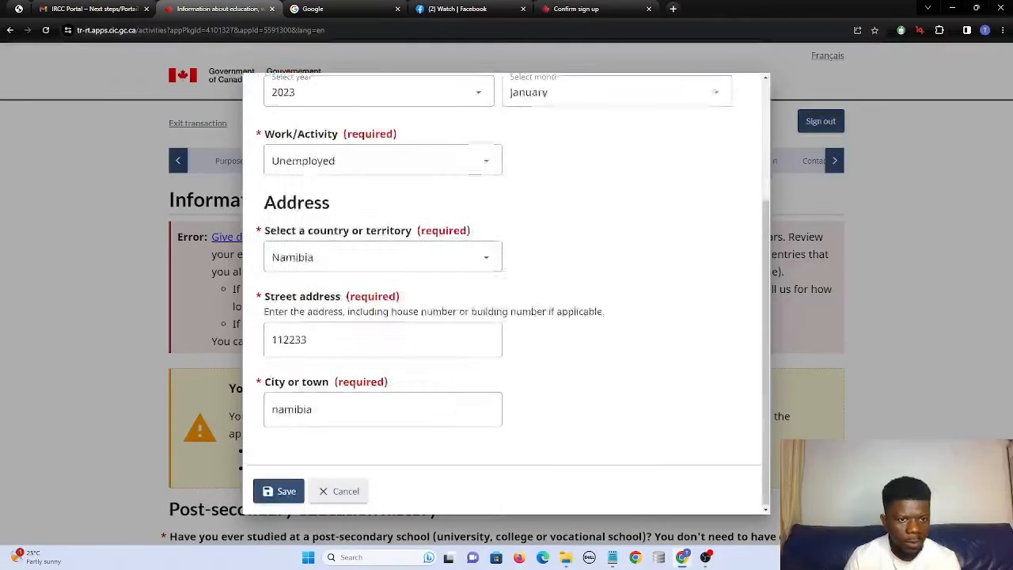
pyautogui.click(279, 490)
pyautogui.scroll(6, 776, 339)
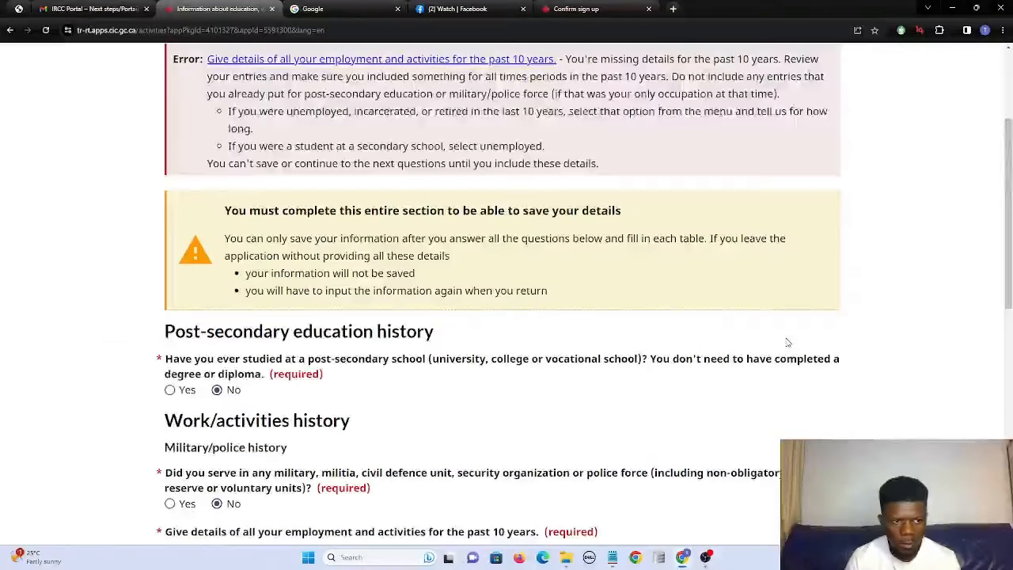
pyautogui.scroll(-5, 655, 482)
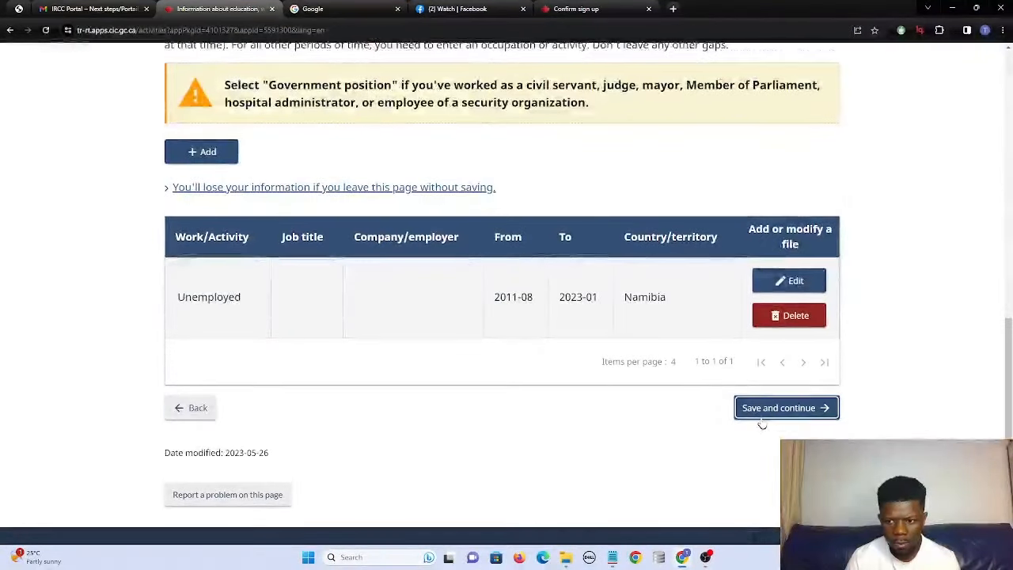
pyautogui.click(767, 412)
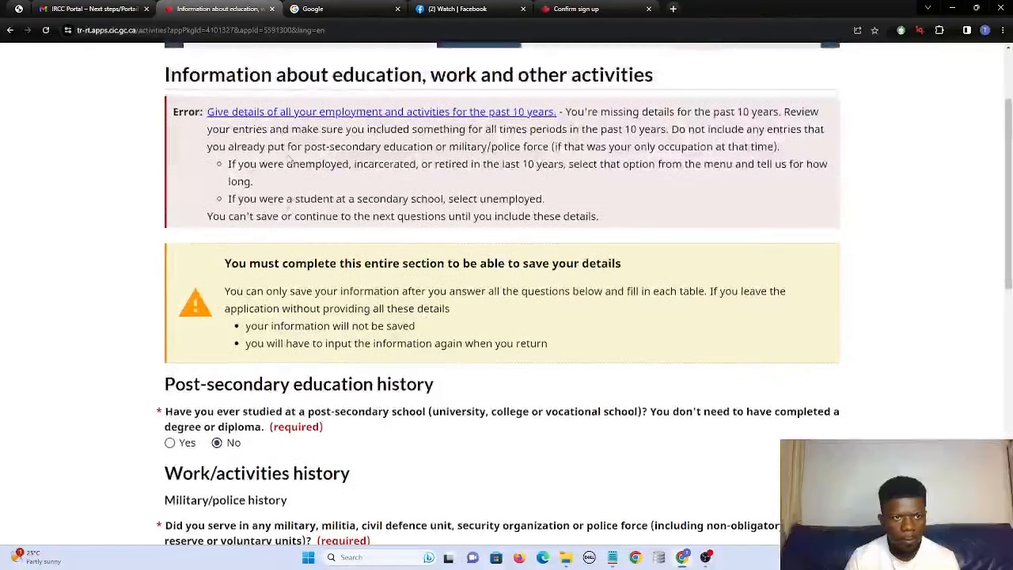
pyautogui.scroll(-3, 380, 190)
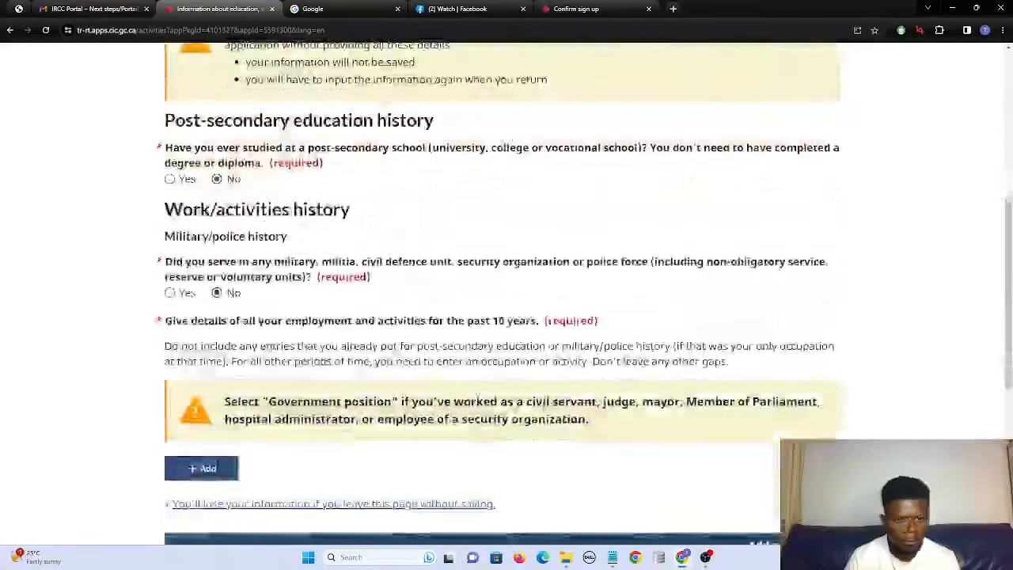
pyautogui.scroll(-3, 156, 290)
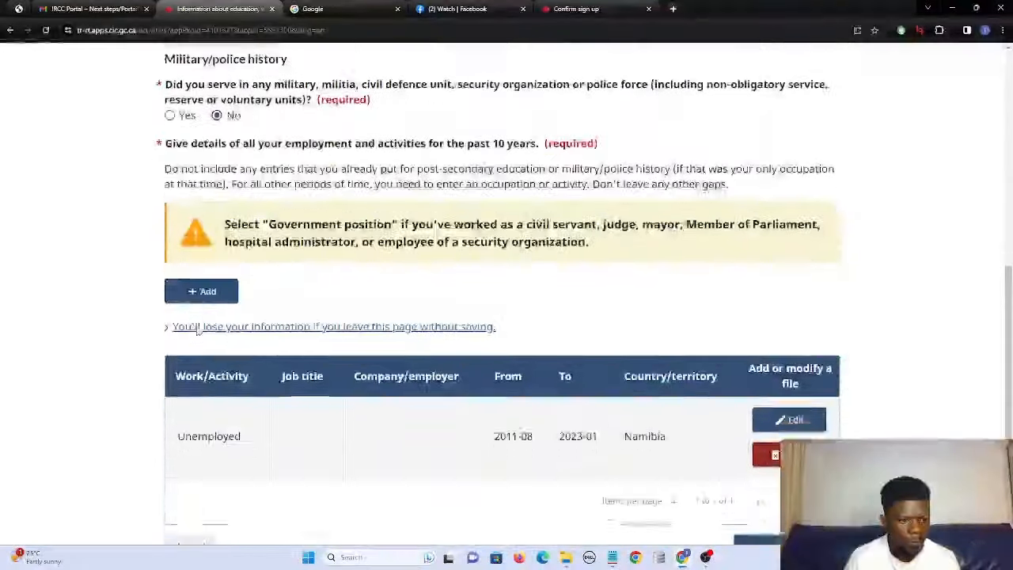
pyautogui.scroll(3, 240, 226)
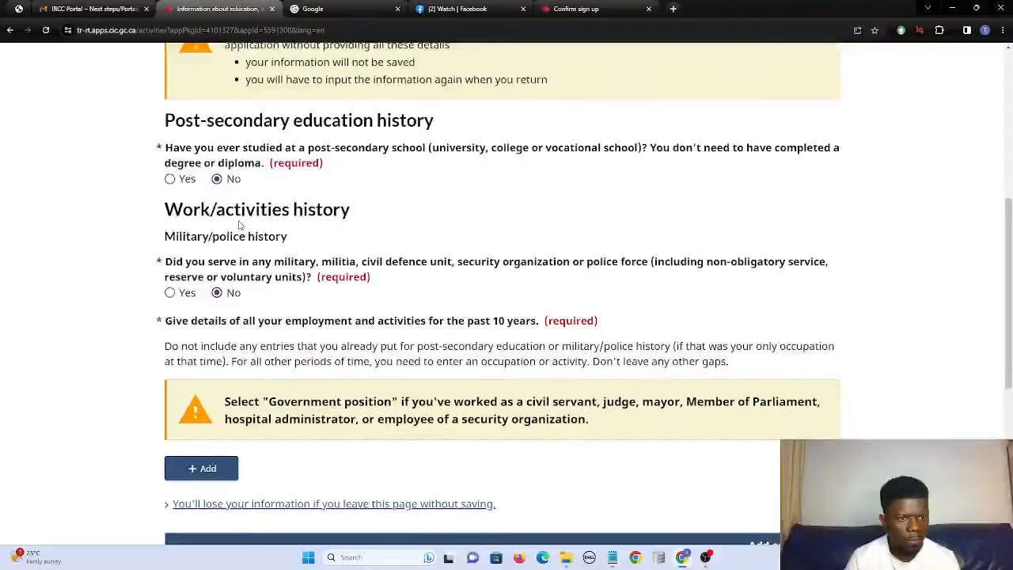
pyautogui.scroll(-5, 239, 225)
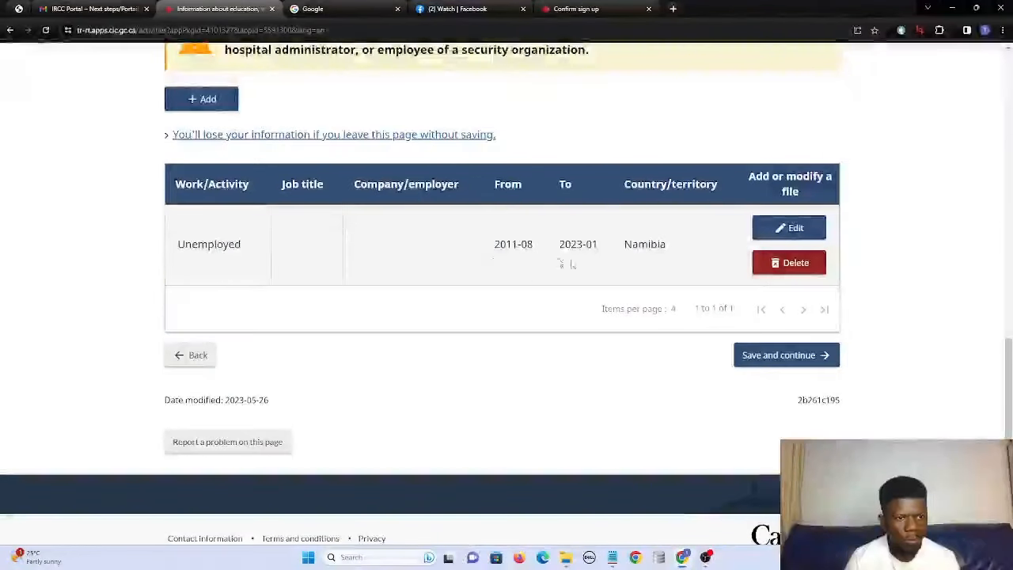
pyautogui.click(784, 230)
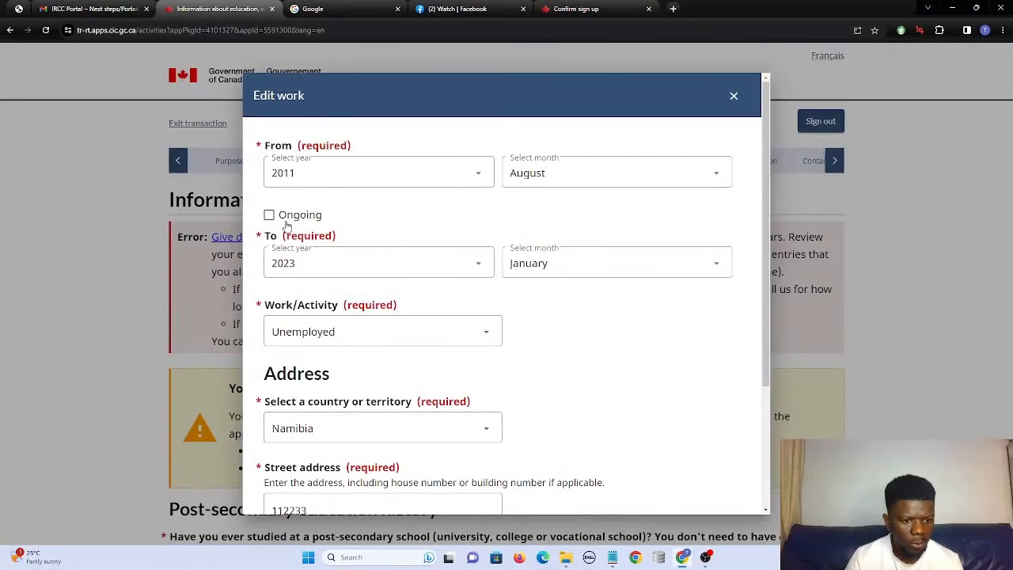
# Keep the activity as Unemployed, change the end month to June 2023, and save the entry.
pyautogui.scroll(-3, 287, 226)
pyautogui.scroll(2, 286, 227)
pyautogui.scroll(-2, 286, 227)
pyautogui.scroll(3, 286, 228)
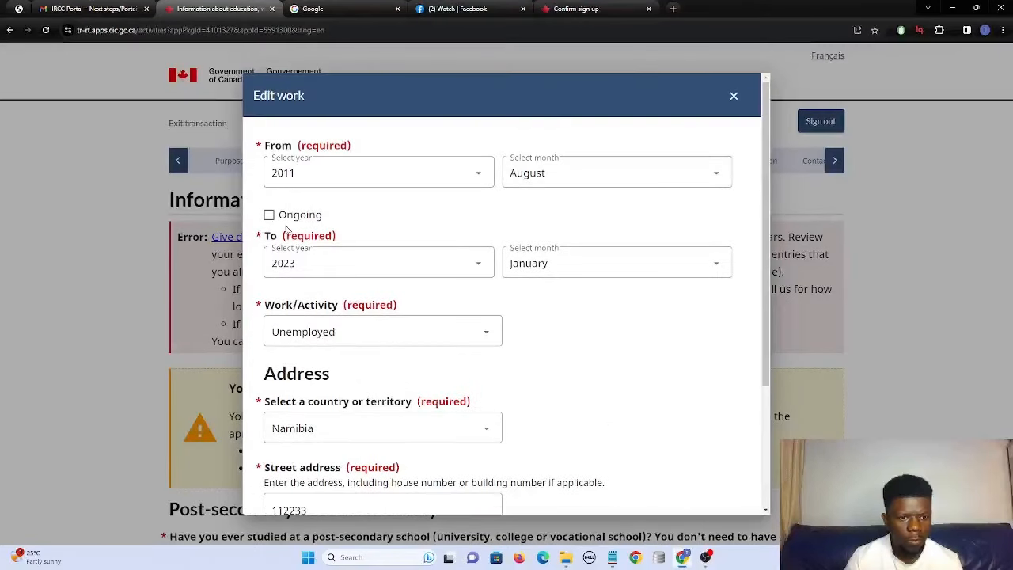
pyautogui.click(338, 341)
pyautogui.click(339, 339)
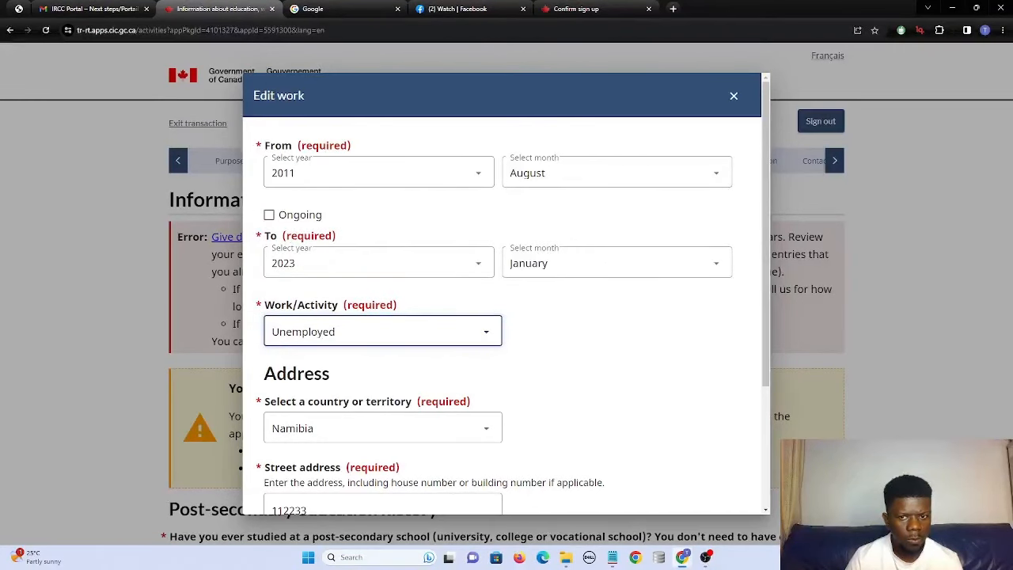
pyautogui.click(560, 271)
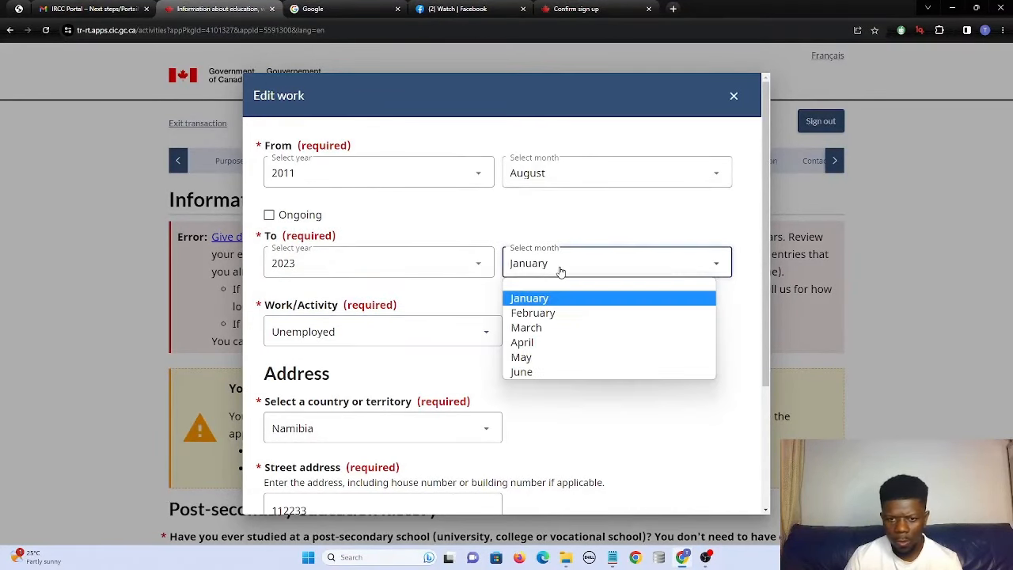
pyautogui.click(530, 372)
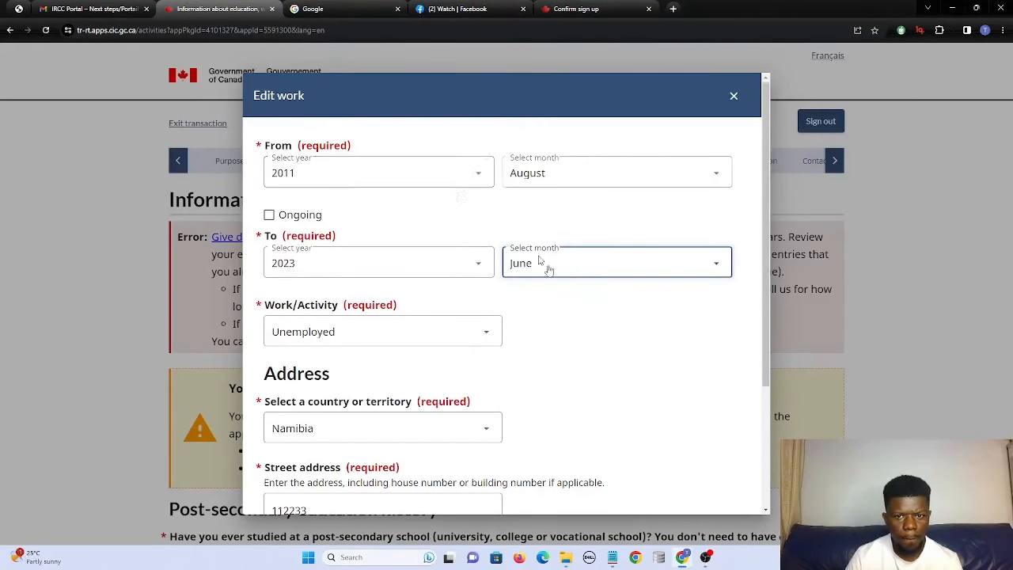
pyautogui.scroll(-3, 547, 267)
pyautogui.click(279, 489)
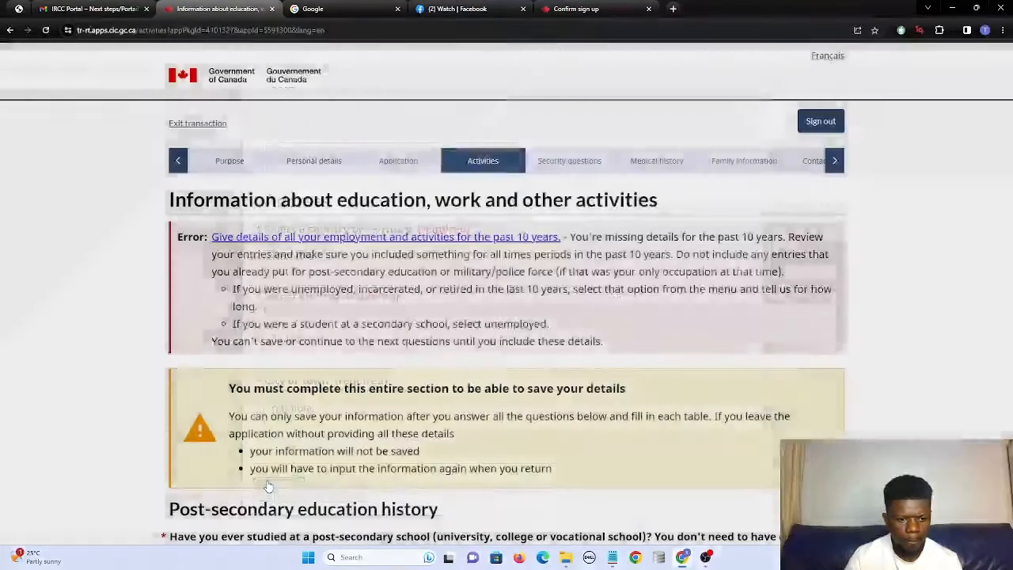
pyautogui.scroll(-10, 478, 439)
pyautogui.click(743, 355)
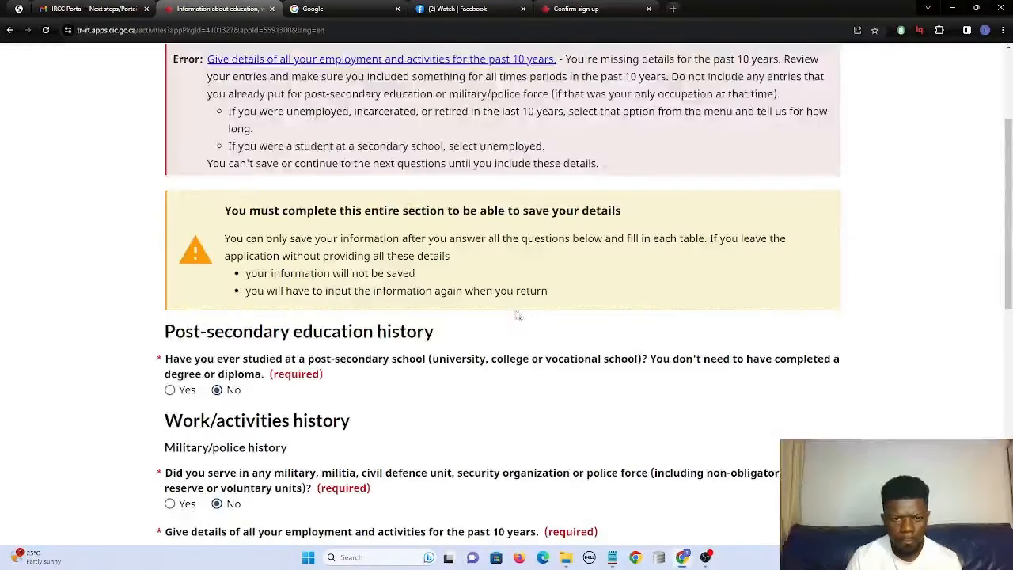
pyautogui.scroll(2, 529, 318)
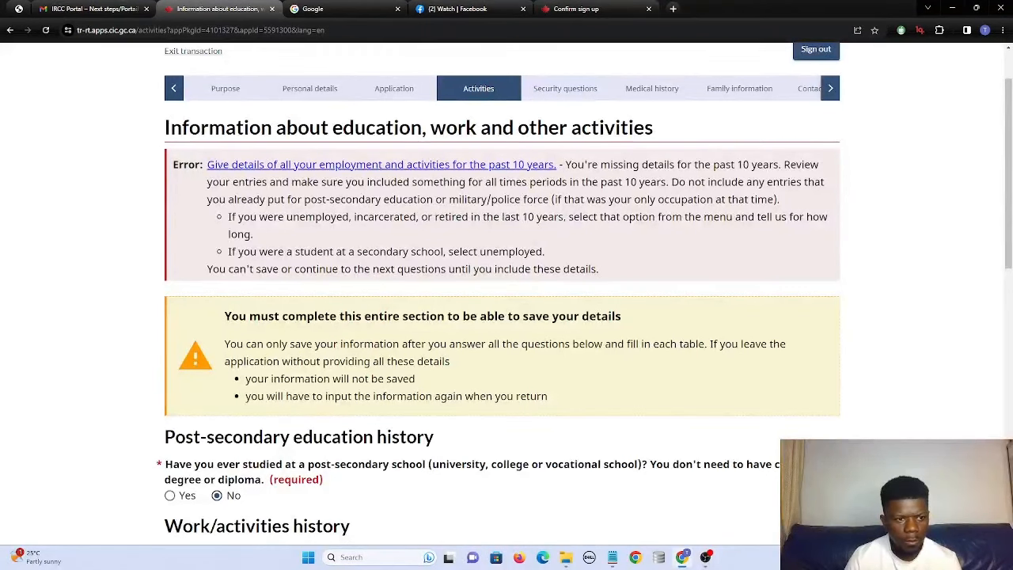
pyautogui.scroll(-5, 277, 354)
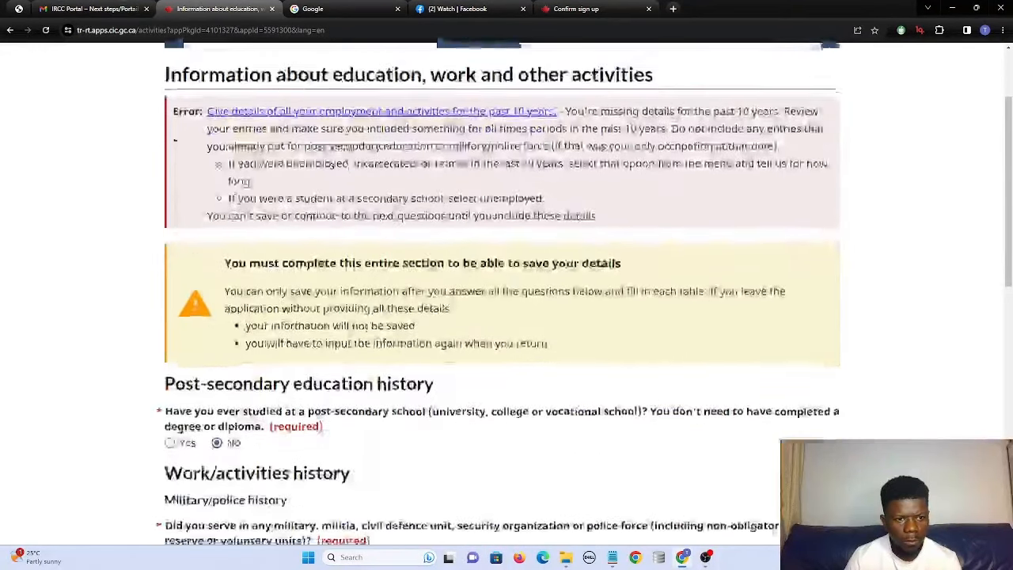
pyautogui.scroll(-2, 276, 354)
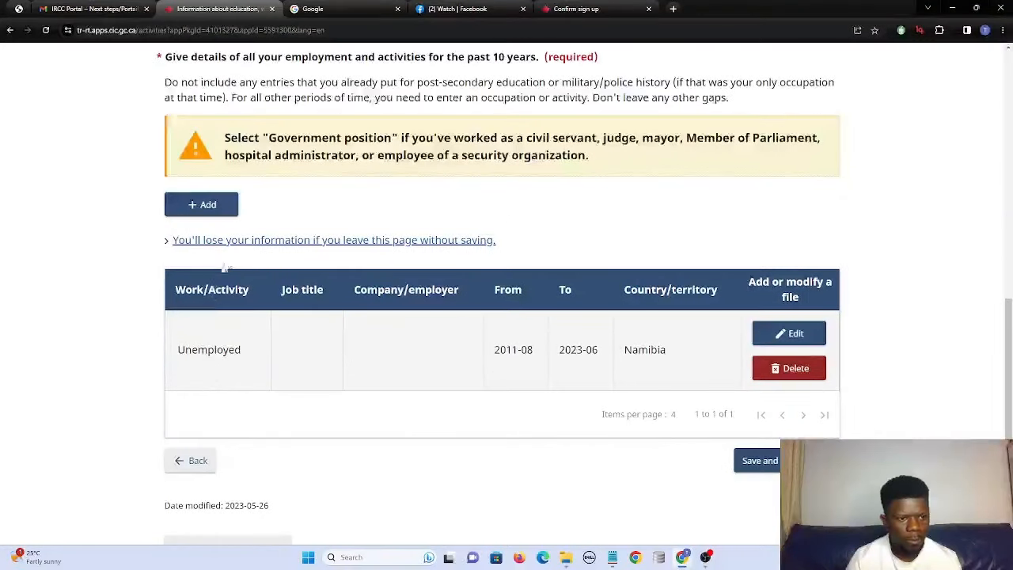
pyautogui.click(203, 208)
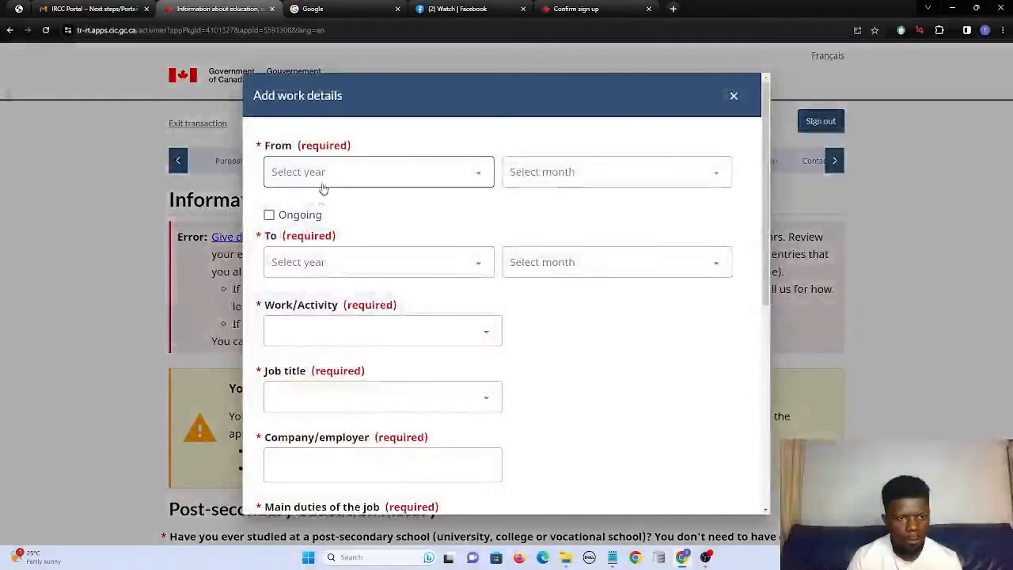
# Discard the new activity entry begun with start year 2023 and reopen the Unemployed Namibia entry for editing.
pyautogui.click(322, 181)
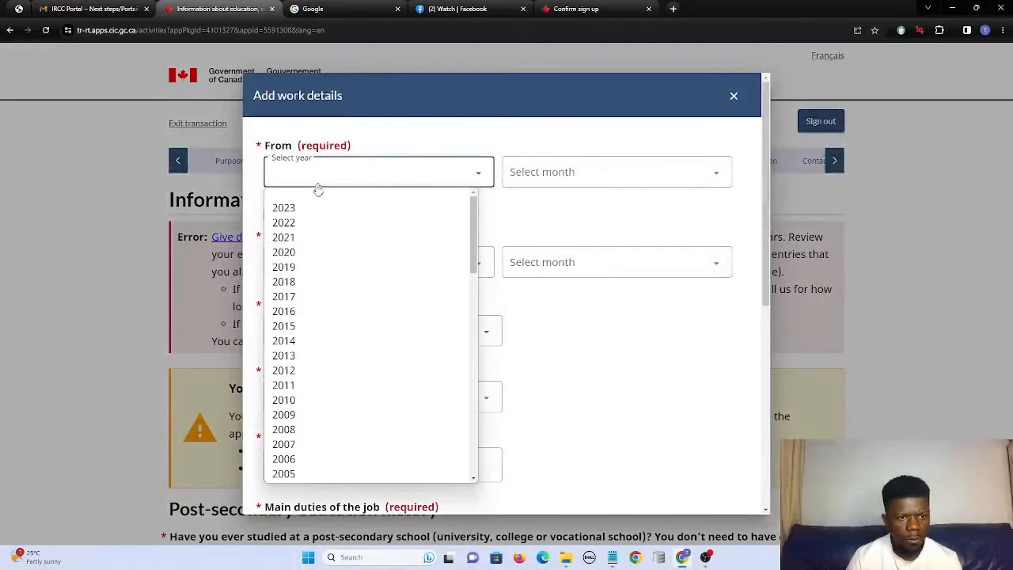
pyautogui.click(356, 208)
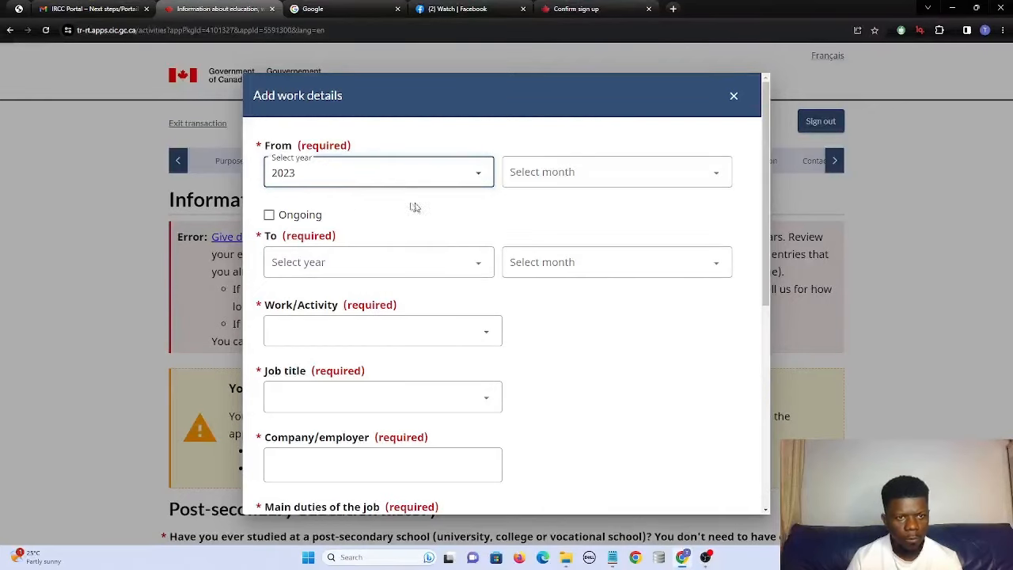
pyautogui.scroll(-5, 602, 201)
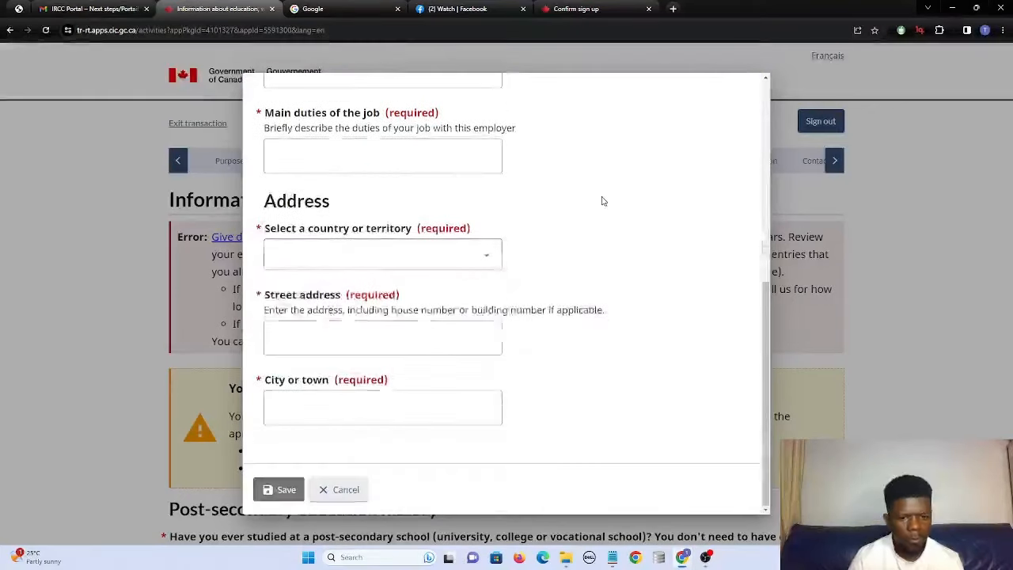
pyautogui.click(340, 489)
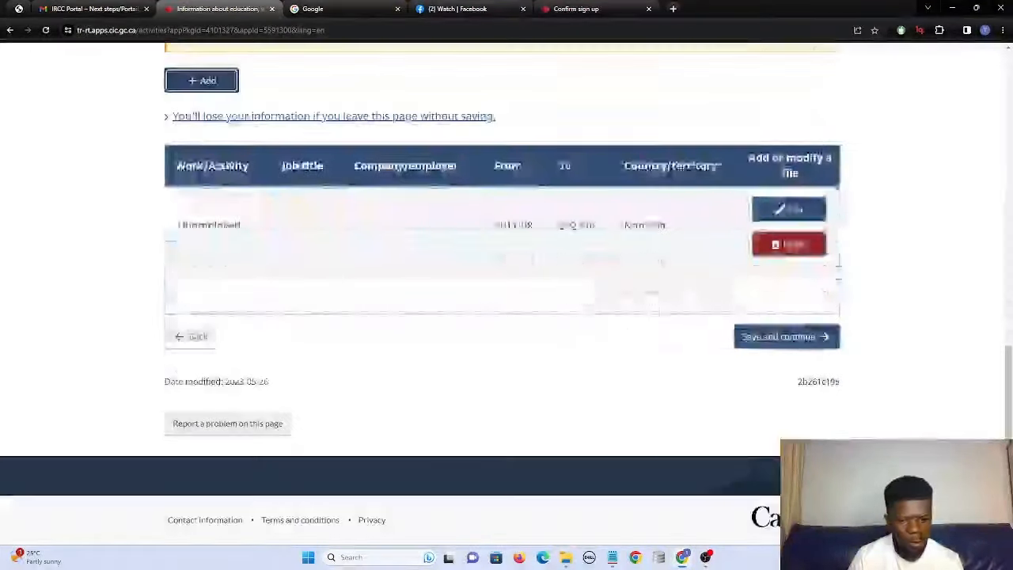
pyautogui.click(782, 210)
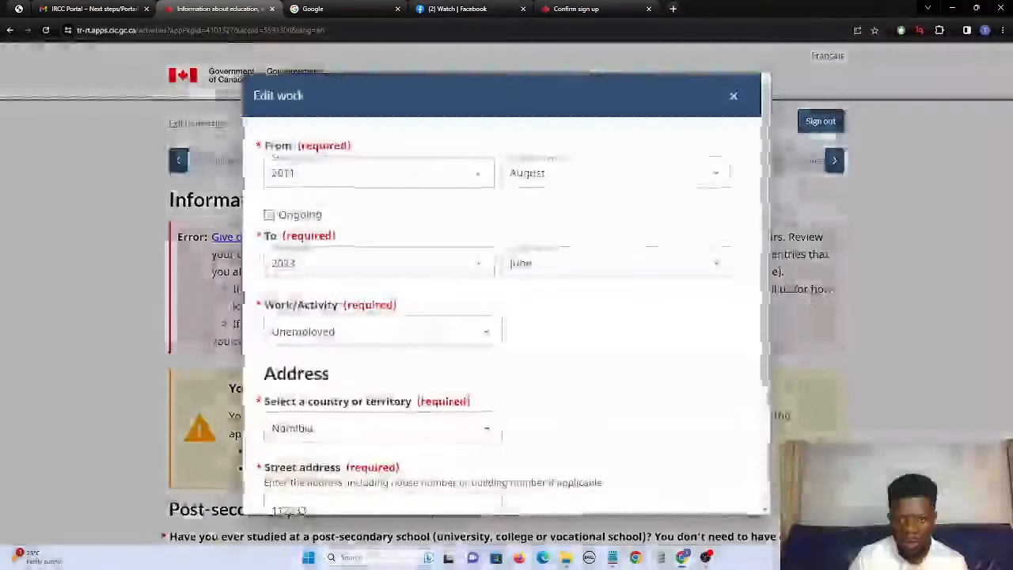
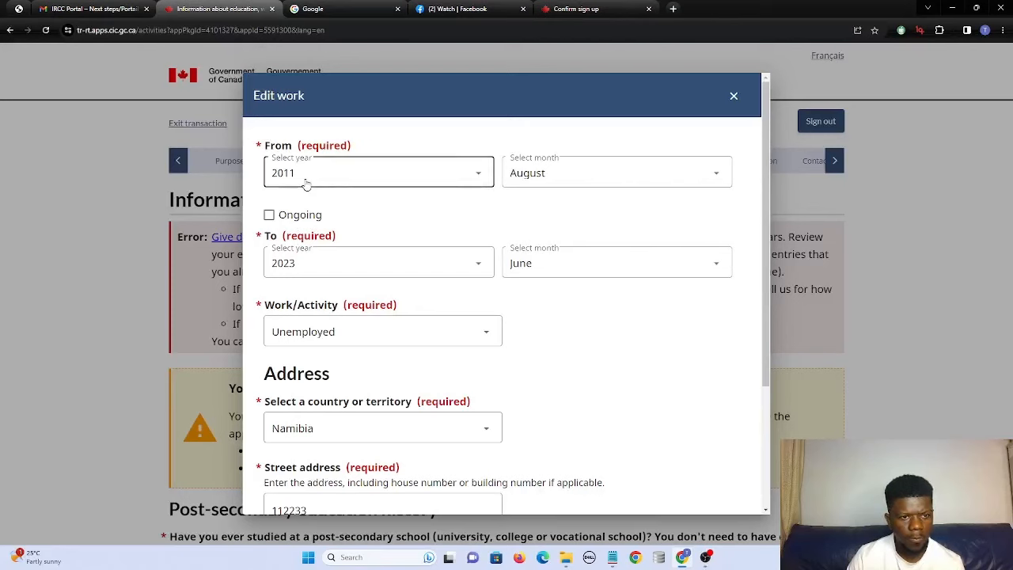
# Set the Unemployed Namibia entry's start to May 2012 and save it.
pyautogui.click(308, 184)
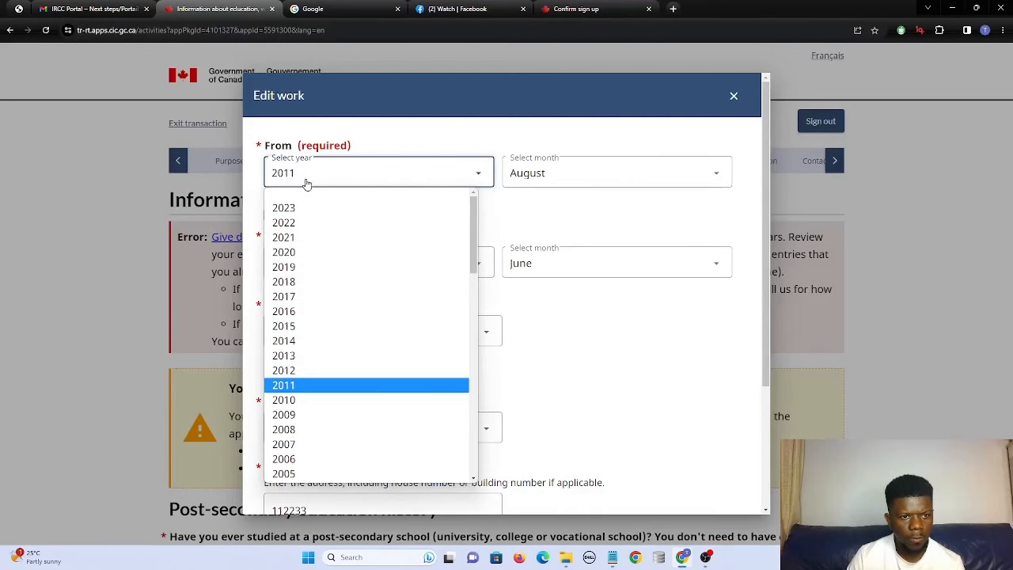
pyautogui.click(299, 372)
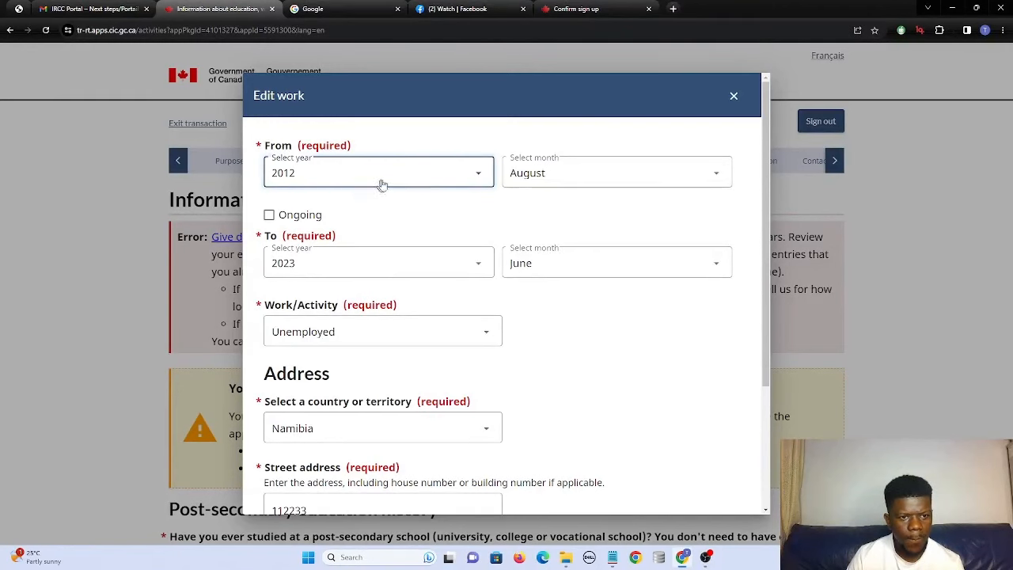
pyautogui.click(535, 176)
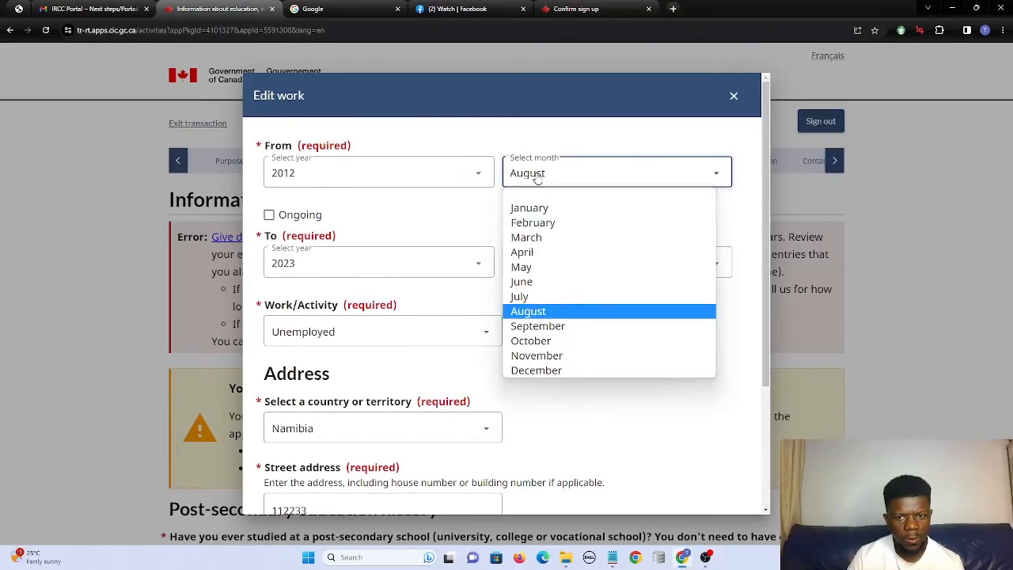
pyautogui.click(523, 267)
pyautogui.scroll(-3, 554, 372)
pyautogui.click(279, 490)
# Attempt to continue past the activities page, then open and discard a new activity entry.
pyautogui.scroll(-10, 601, 434)
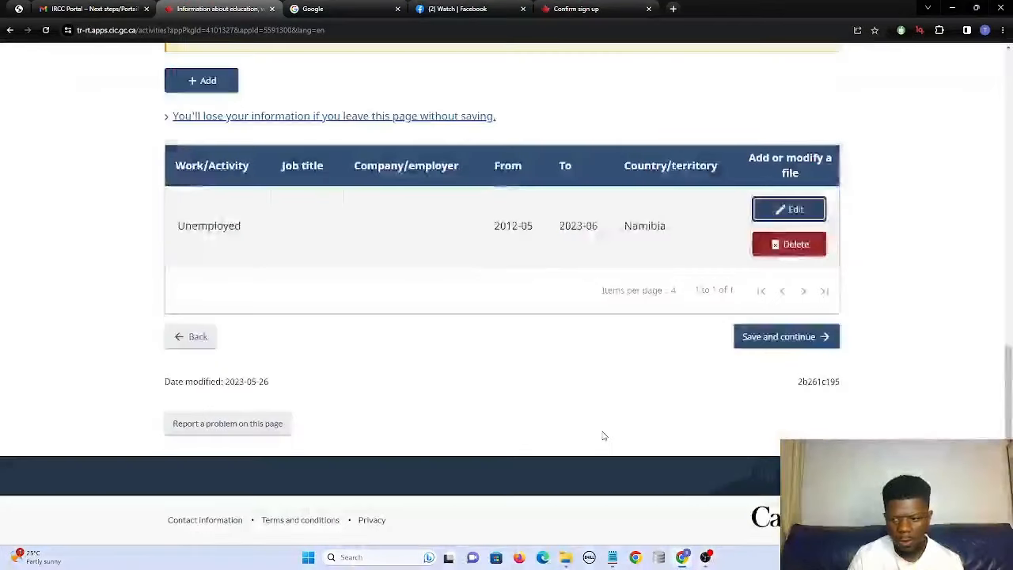
pyautogui.click(785, 335)
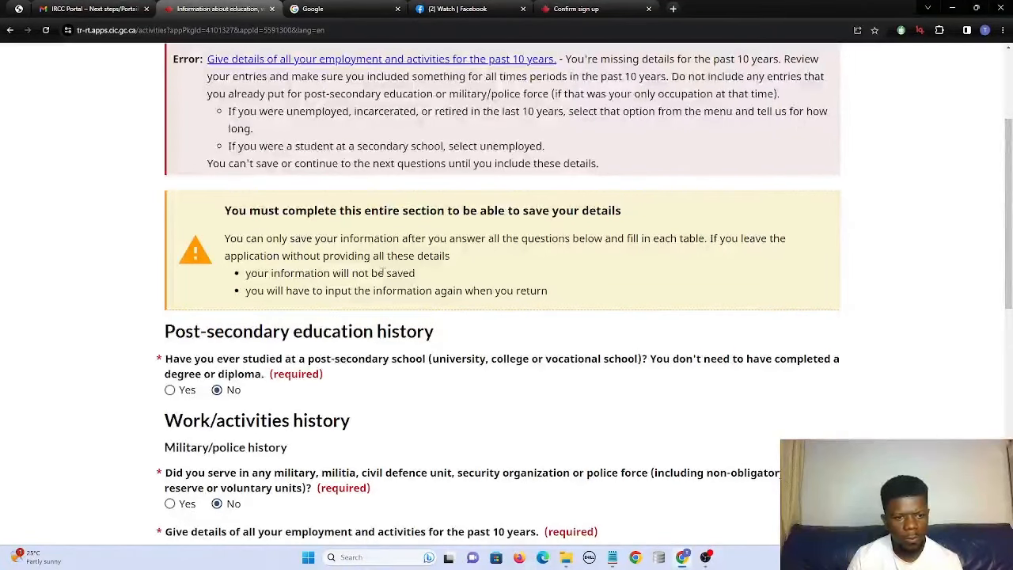
pyautogui.scroll(-3, 506, 292)
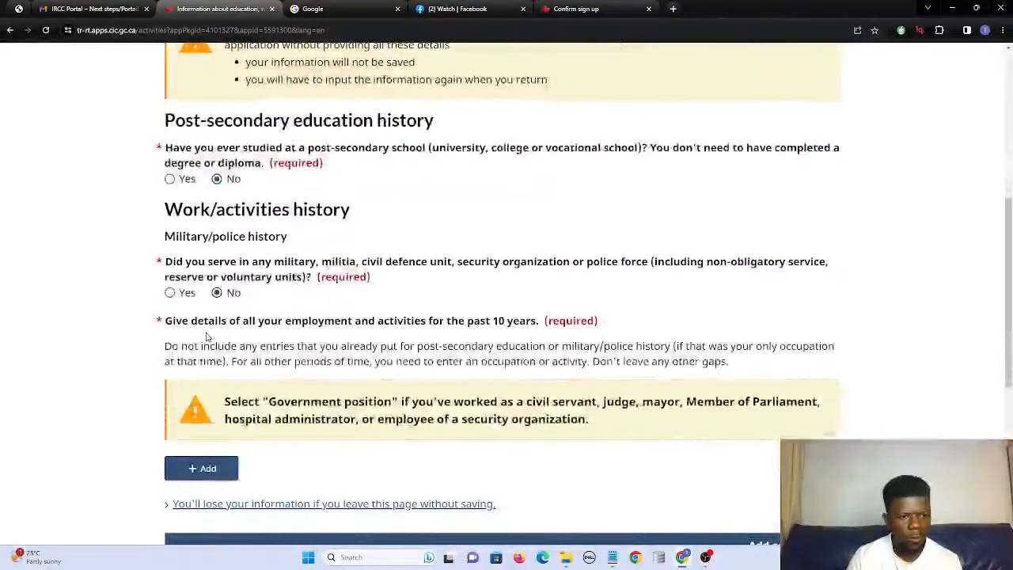
pyautogui.scroll(-1, 506, 293)
pyautogui.scroll(2, 506, 293)
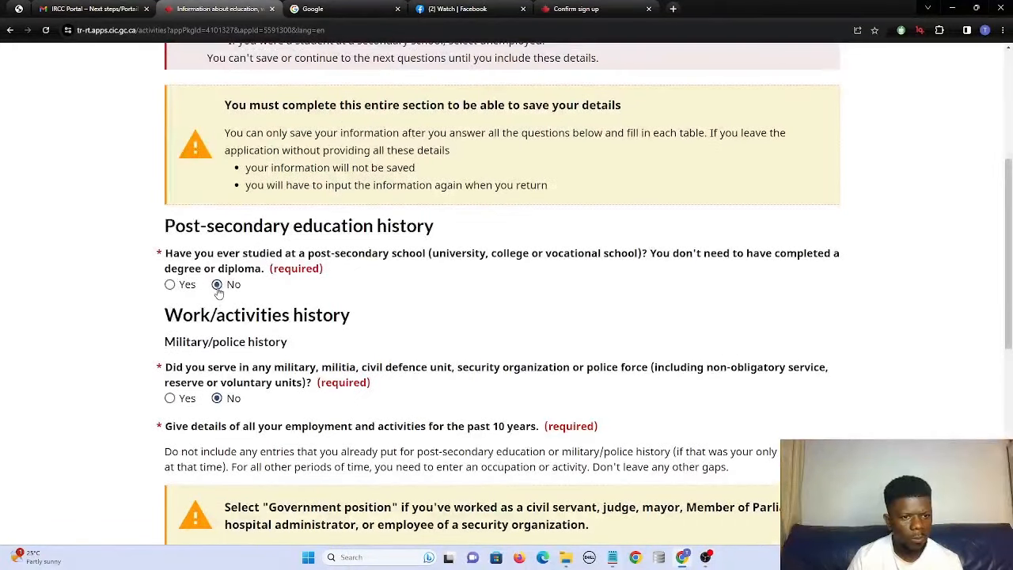
pyautogui.scroll(-5, 219, 292)
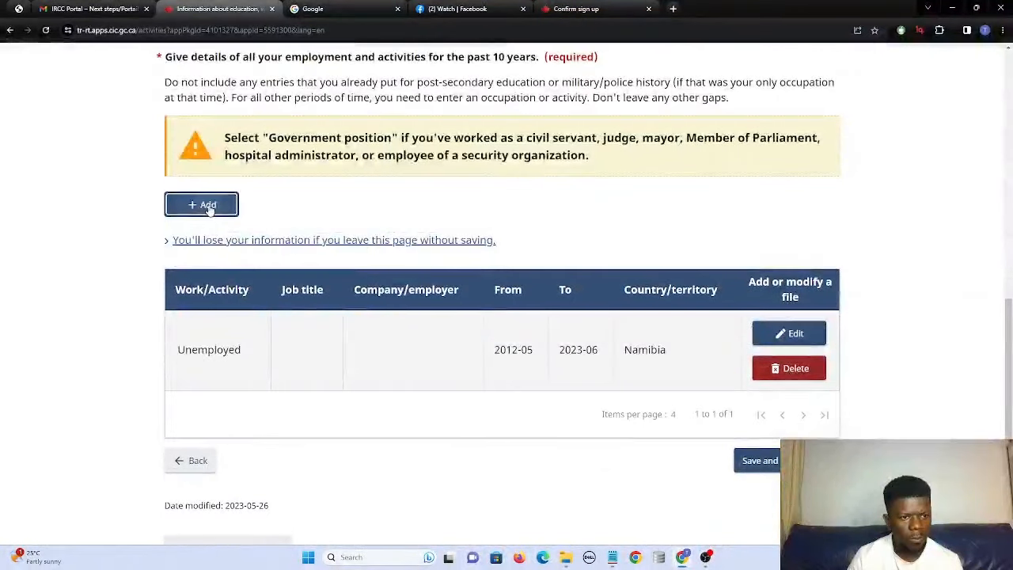
pyautogui.click(209, 204)
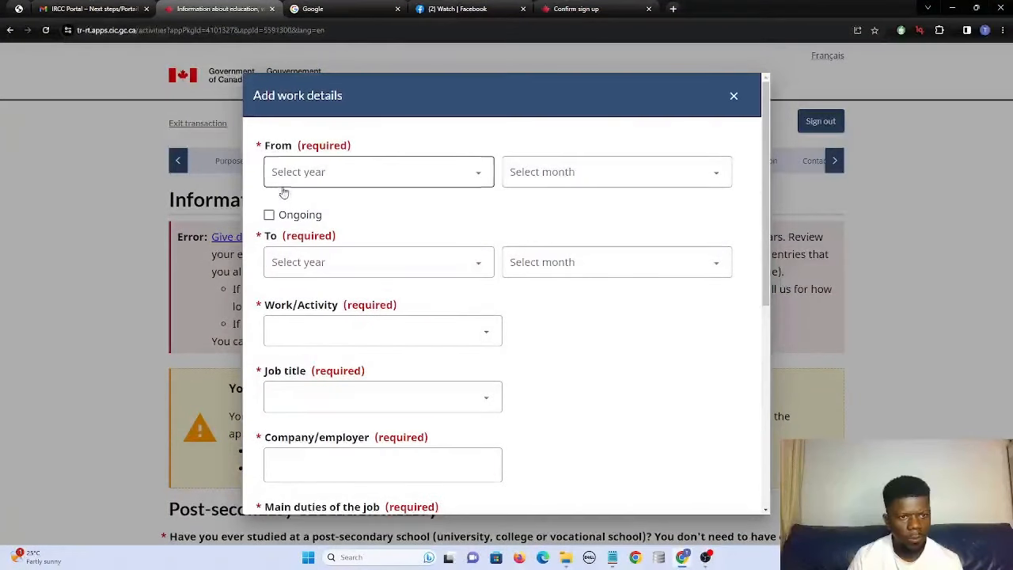
pyautogui.click(732, 98)
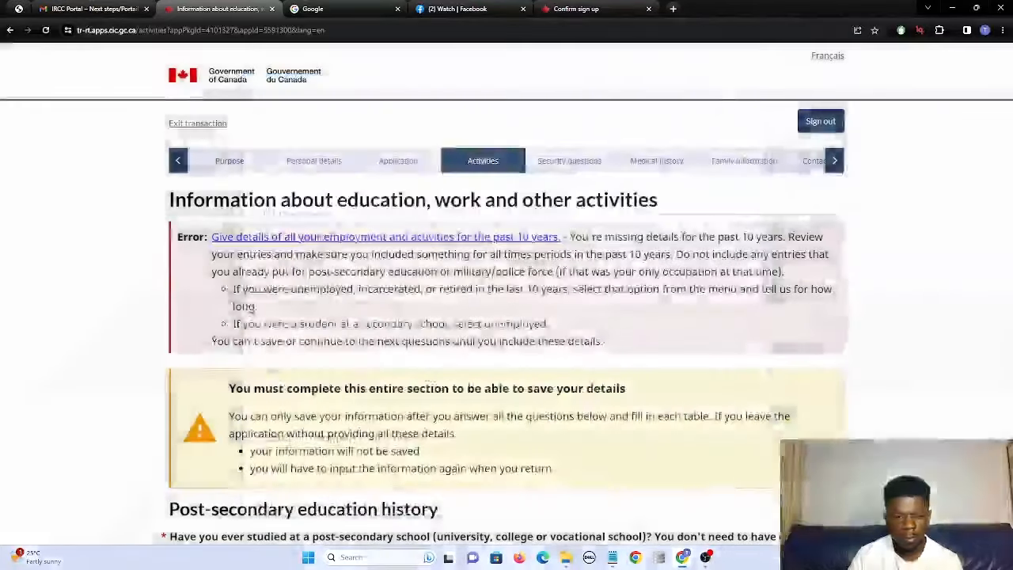
pyautogui.scroll(-10, 446, 411)
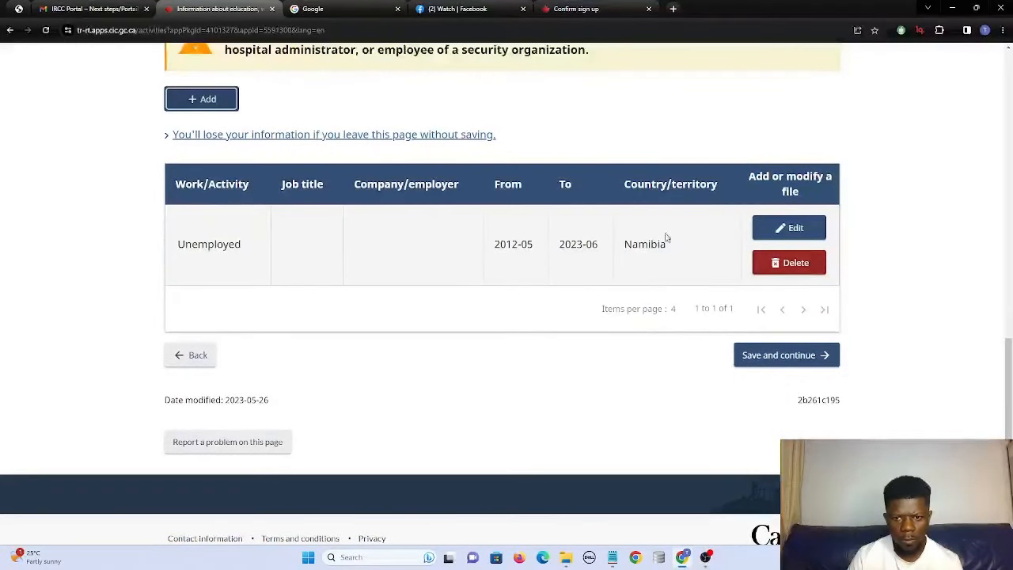
# Mark the Unemployed activity as ongoing, save it, and continue to Travel history.
pyautogui.click(784, 228)
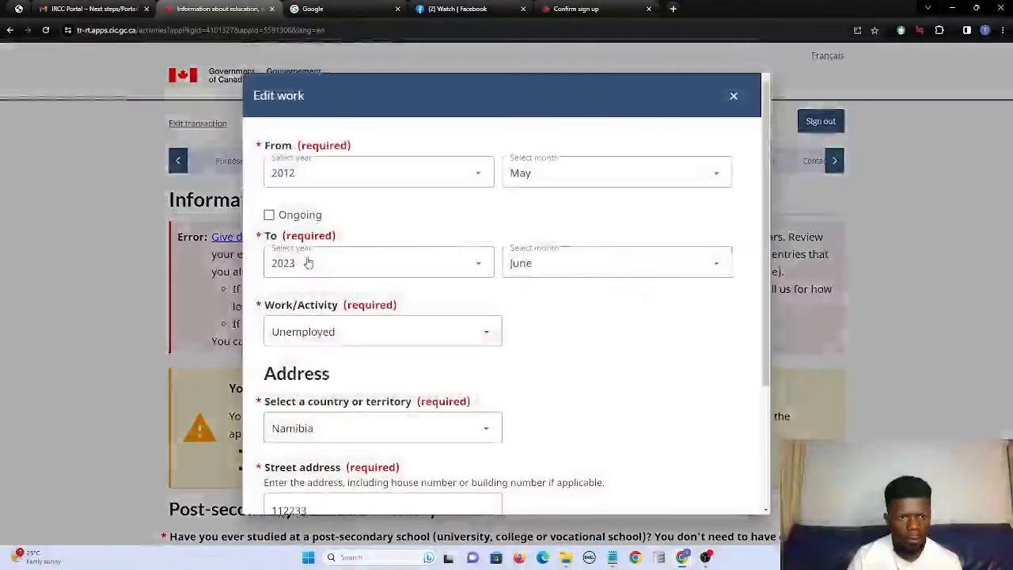
pyautogui.click(270, 215)
pyautogui.scroll(-2, 474, 372)
pyautogui.click(283, 489)
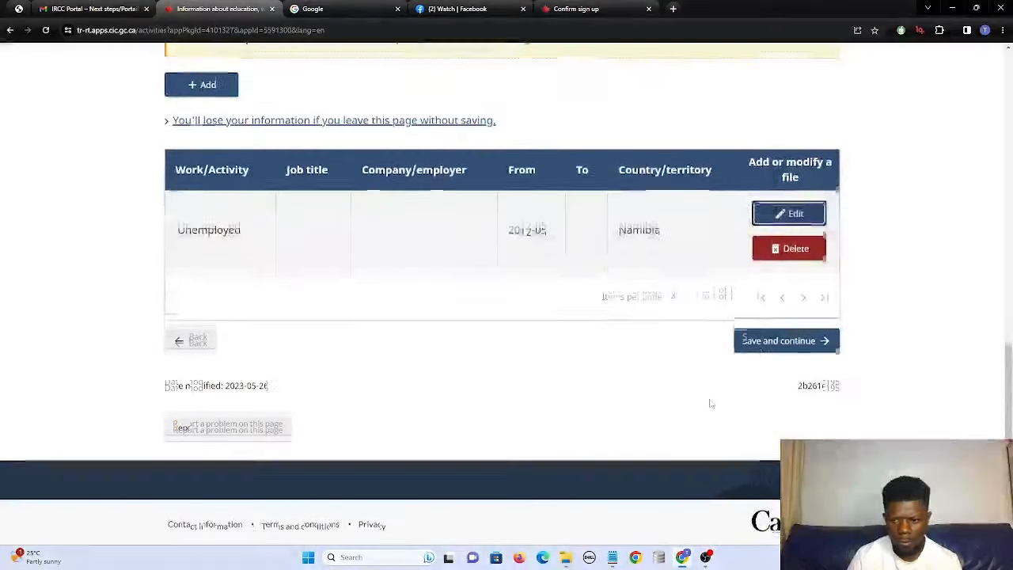
pyautogui.click(778, 334)
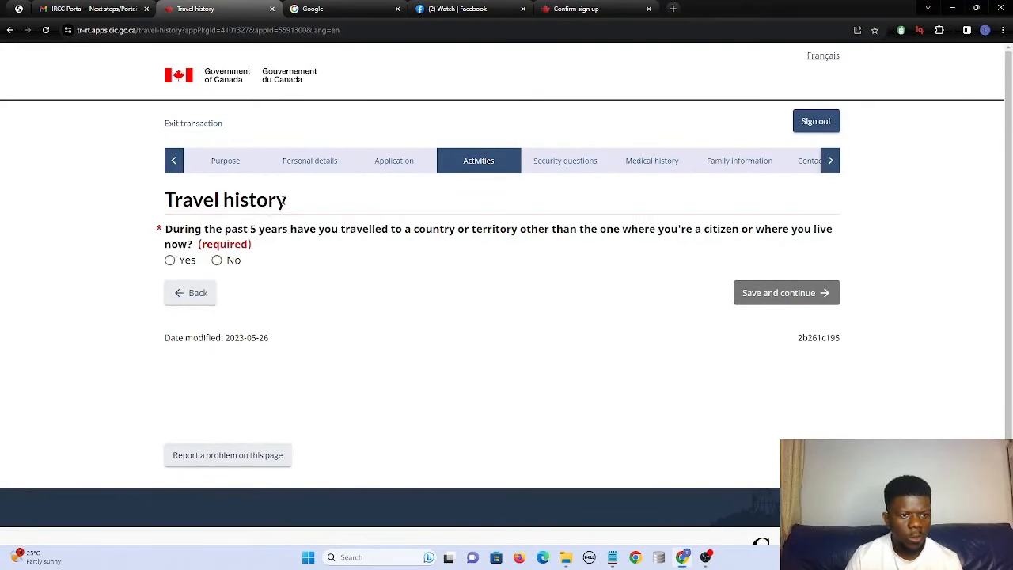
# Answer No to past travel and to any previous visa refusal, saving each page.
pyautogui.click(216, 261)
pyautogui.click(767, 291)
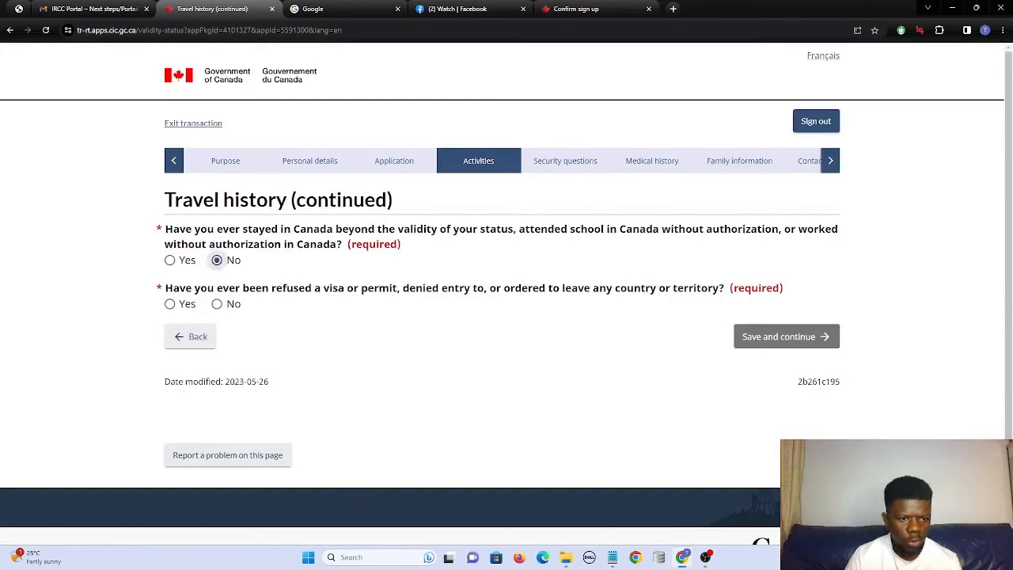
pyautogui.click(217, 305)
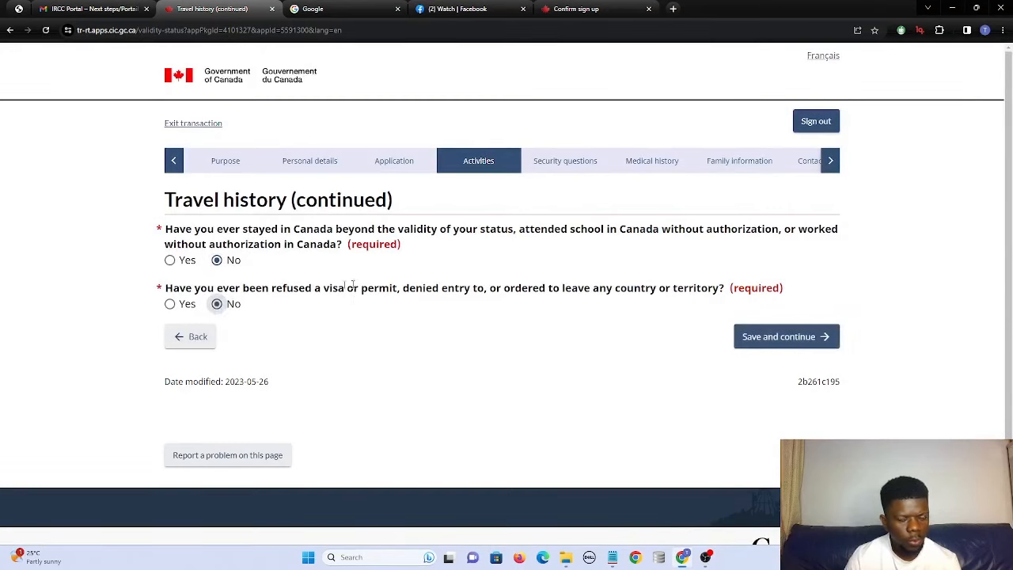
pyautogui.click(753, 336)
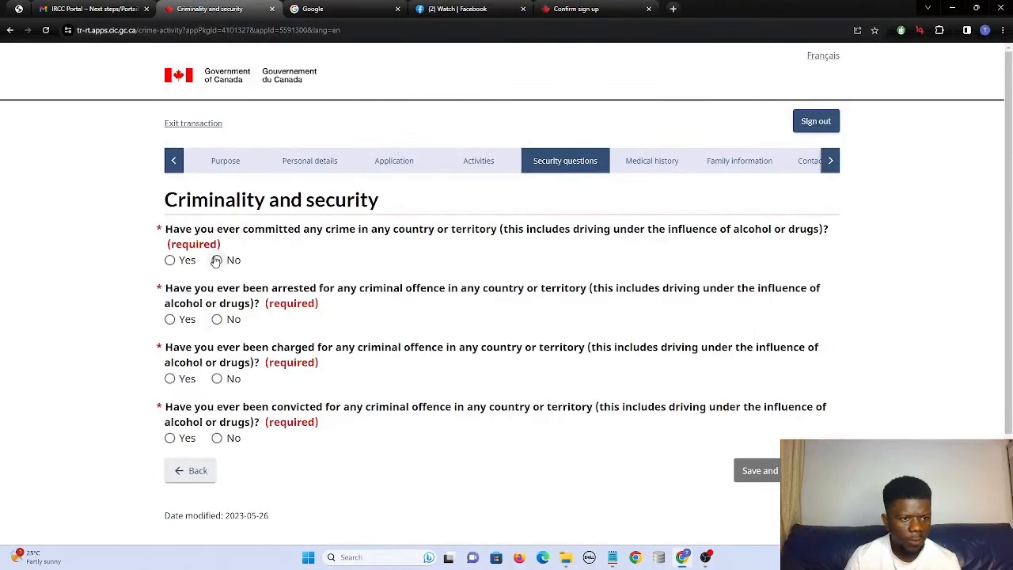
# Answer No to arrest, conviction and witnessing ill treatment of prisoners, saving both pages.
pyautogui.click(216, 320)
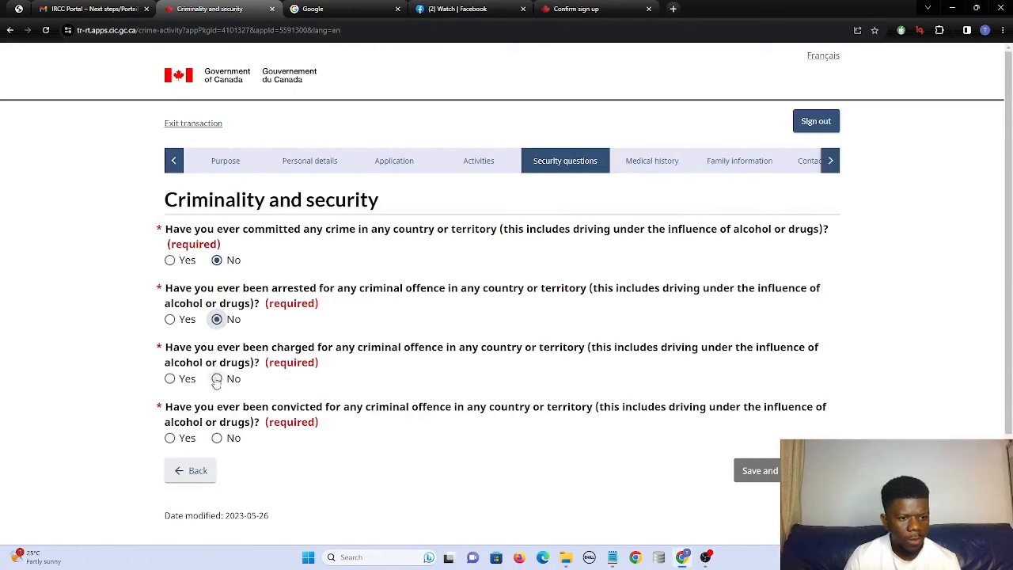
pyautogui.click(216, 438)
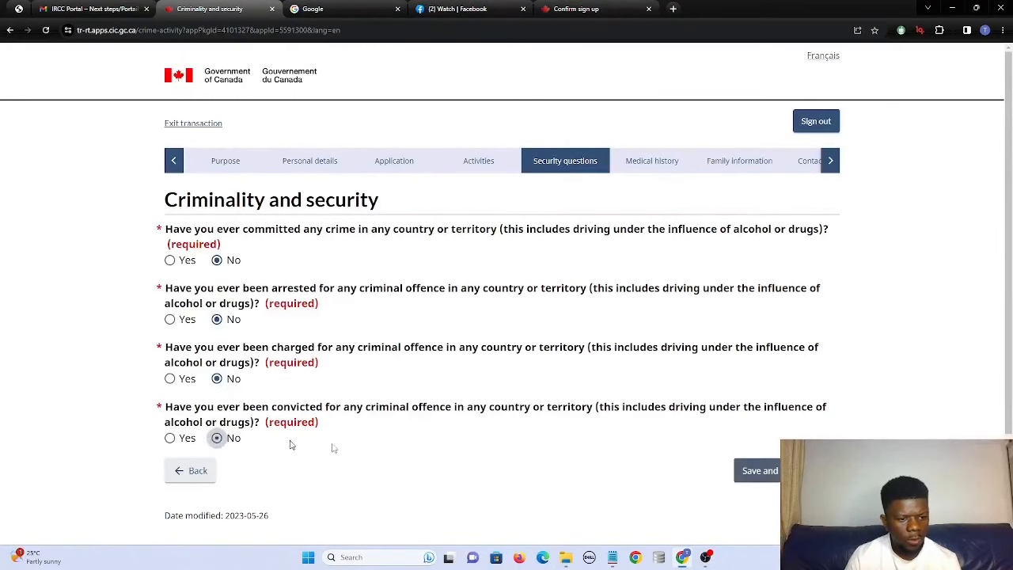
pyautogui.click(756, 471)
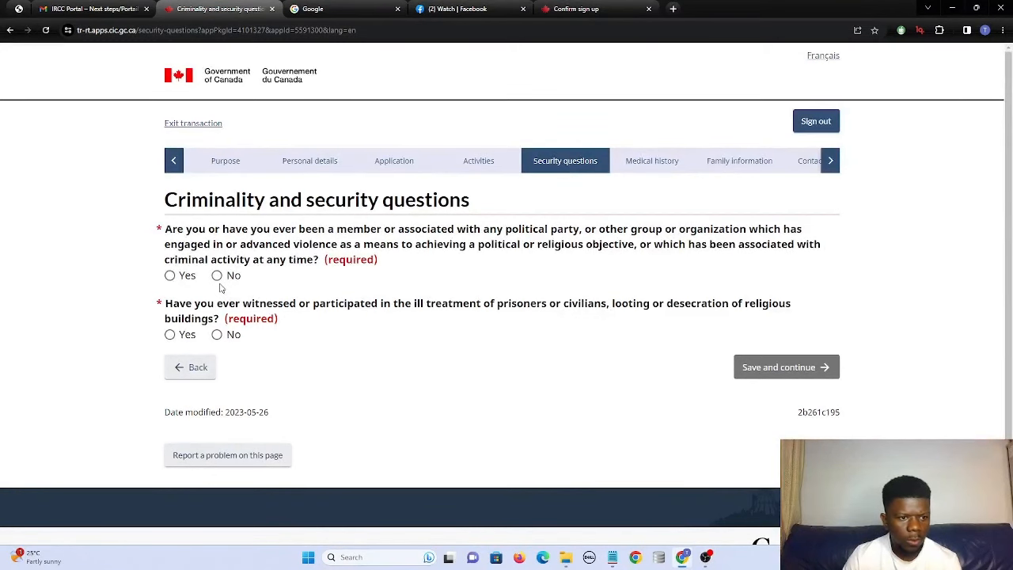
pyautogui.click(216, 335)
pyautogui.click(799, 375)
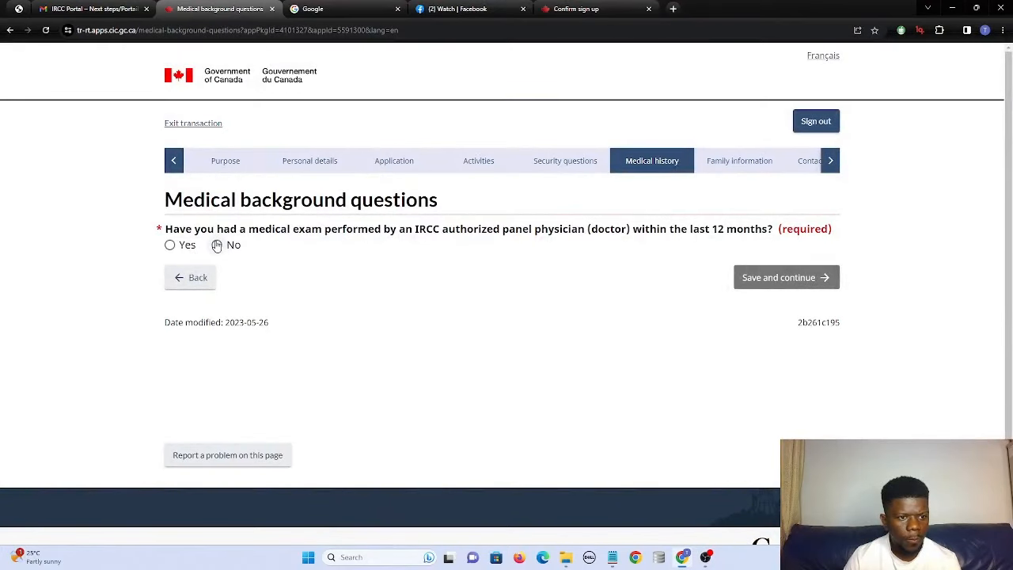
# Answer No to having a recent panel medical exam and continue.
pyautogui.click(216, 245)
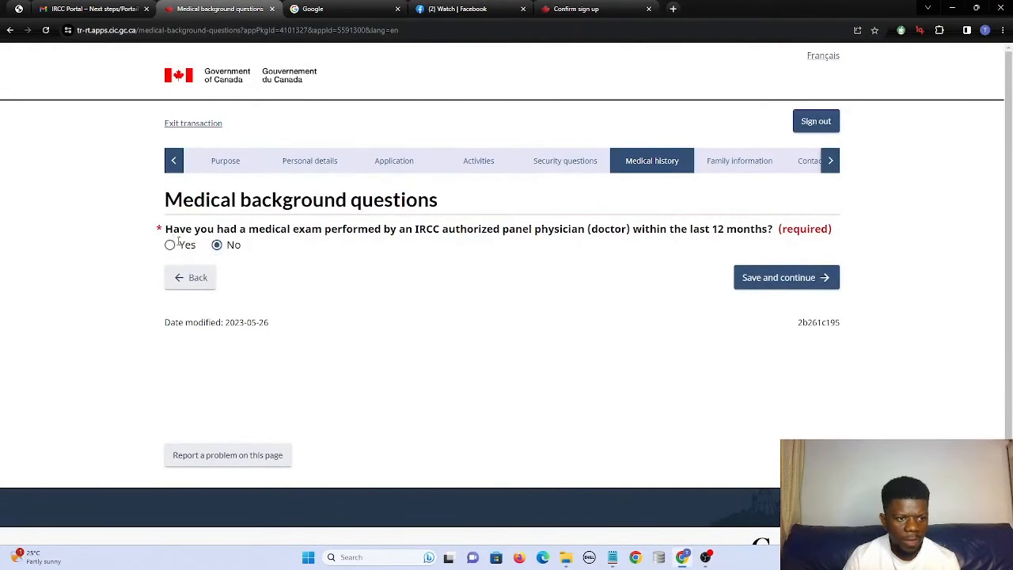
pyautogui.moveTo(179, 241); pyautogui.dragTo(314, 251)
pyautogui.click(314, 252)
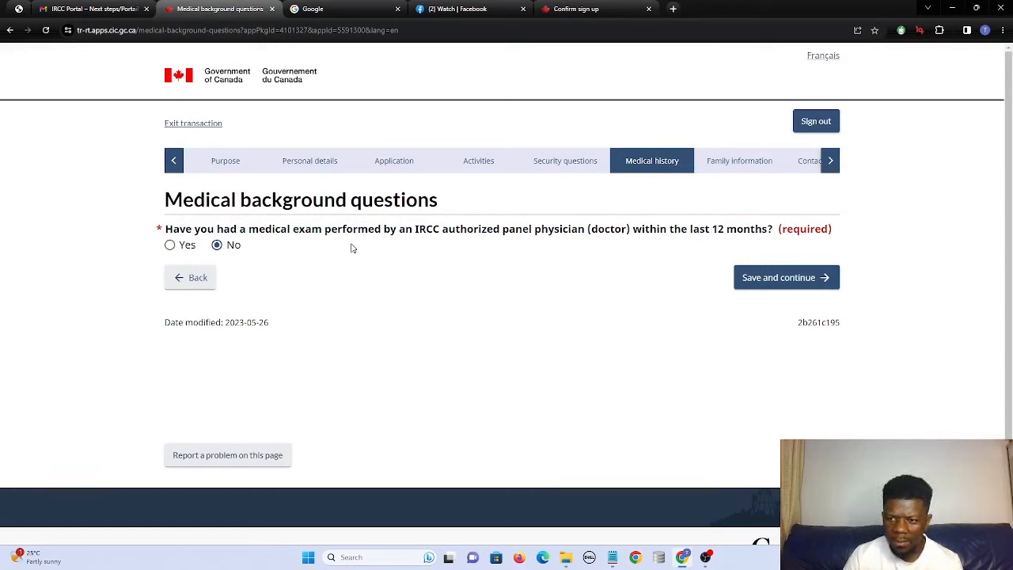
pyautogui.click(772, 287)
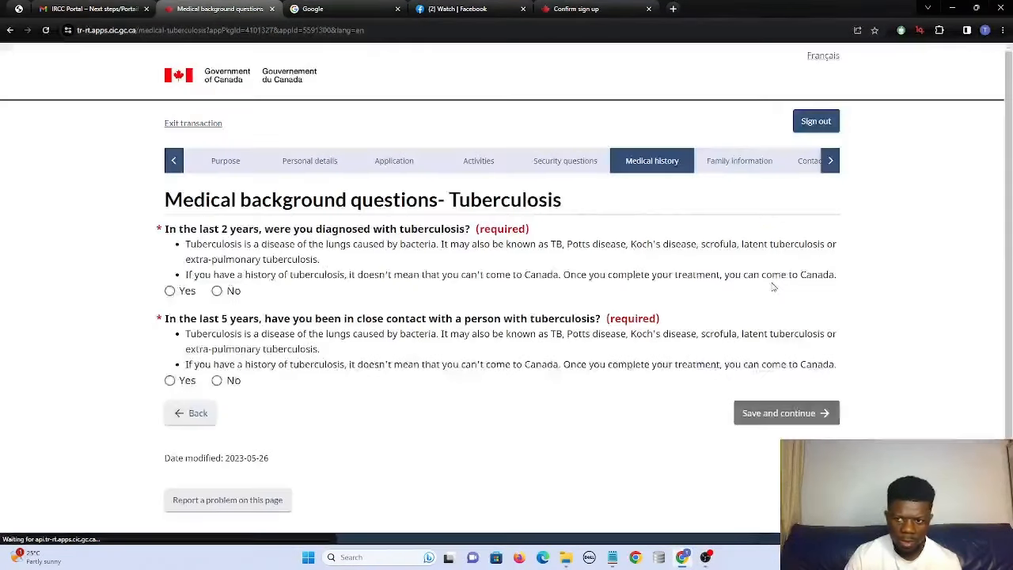
# Answer No to tuberculosis diagnosis, tuberculosis contact, addiction and syphilis, saving each page.
pyautogui.click(217, 291)
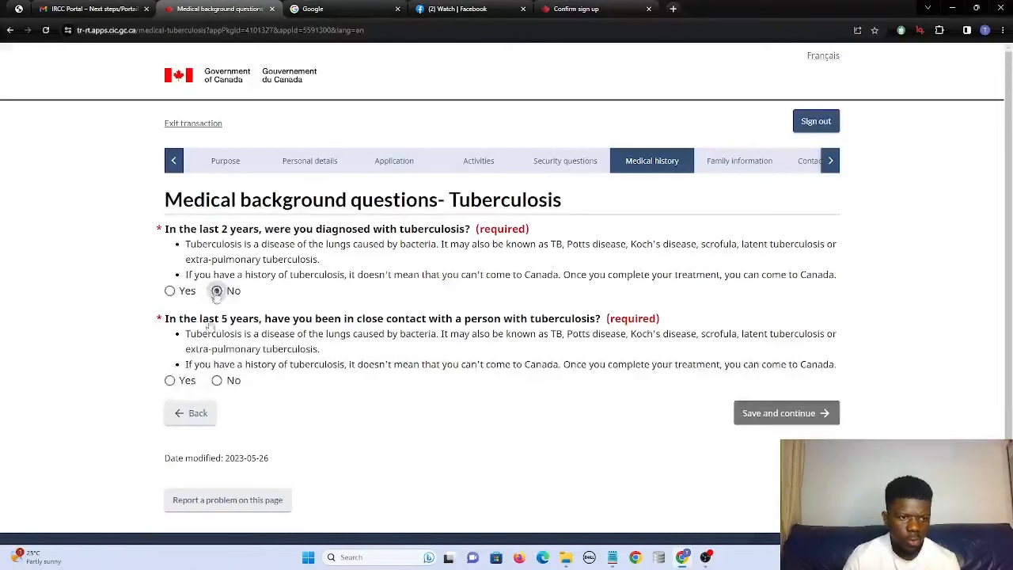
pyautogui.click(217, 381)
pyautogui.click(747, 414)
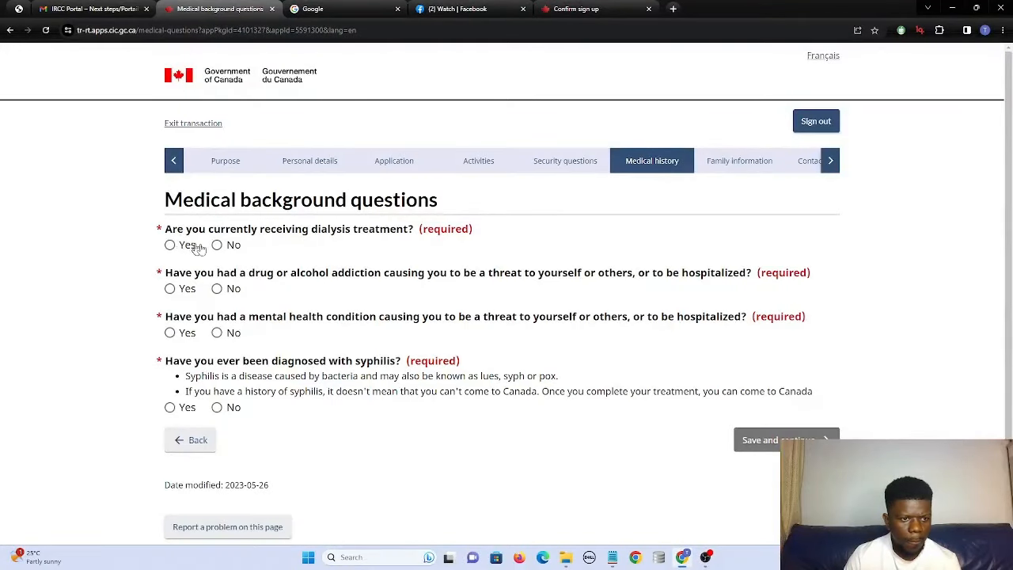
pyautogui.click(217, 289)
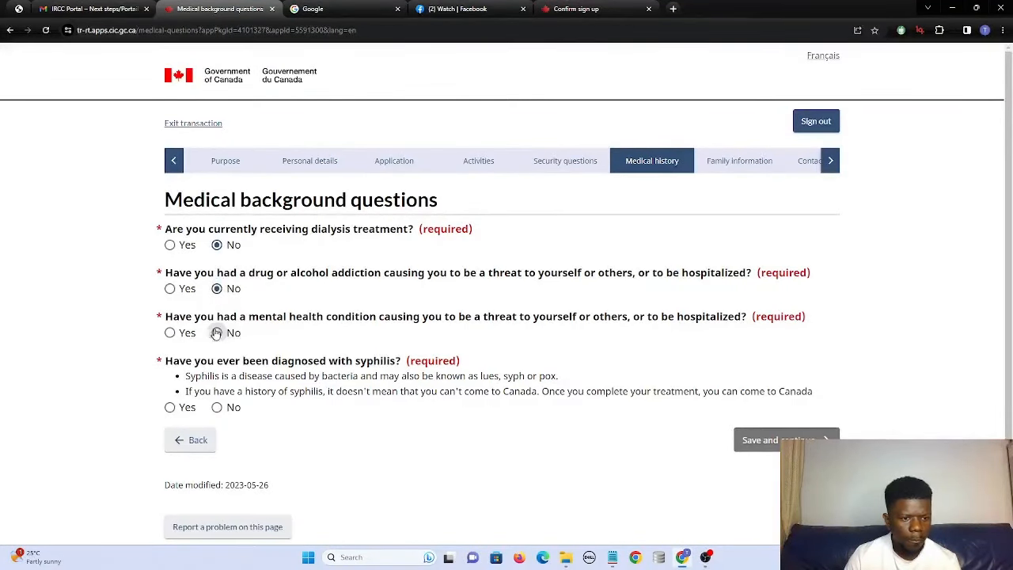
pyautogui.click(217, 407)
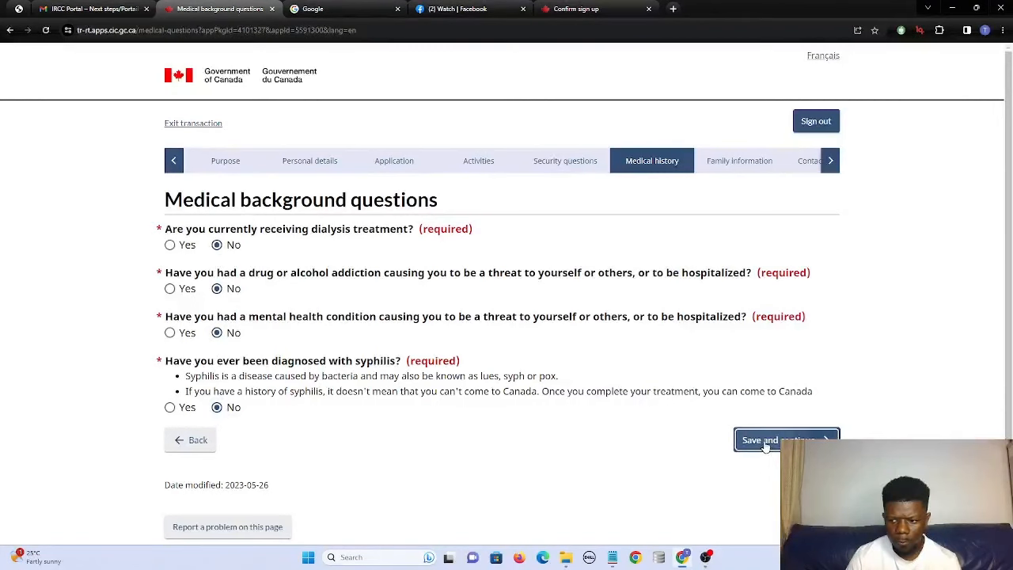
pyautogui.click(766, 441)
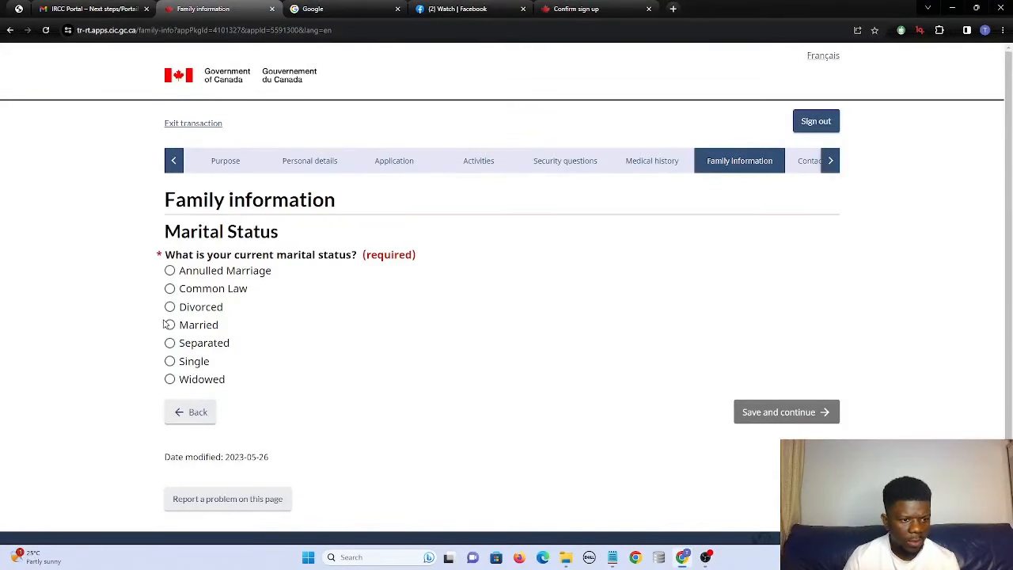
# Set marital status to Single and declare no children, acknowledging the notice.
pyautogui.click(169, 361)
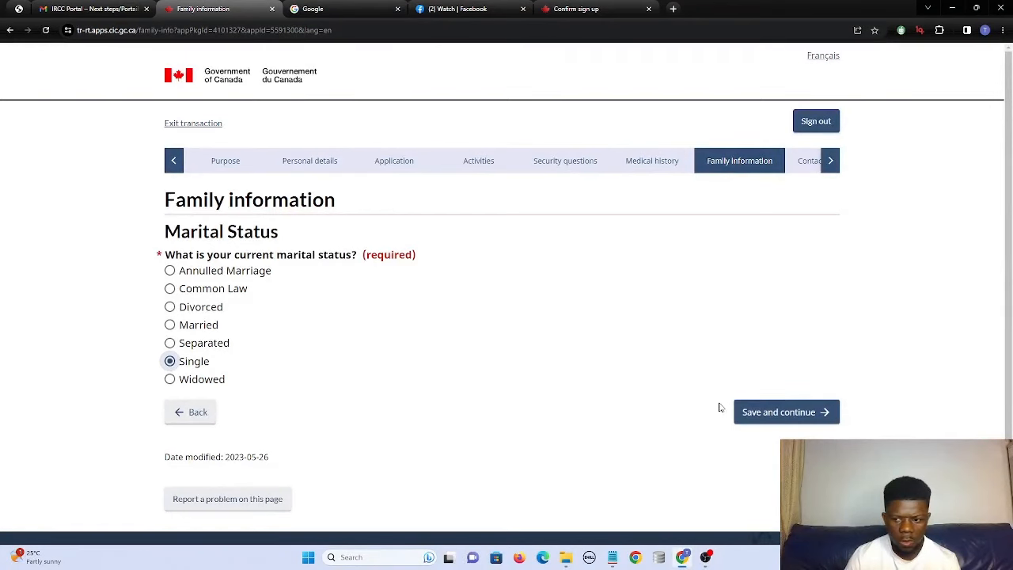
pyautogui.click(756, 411)
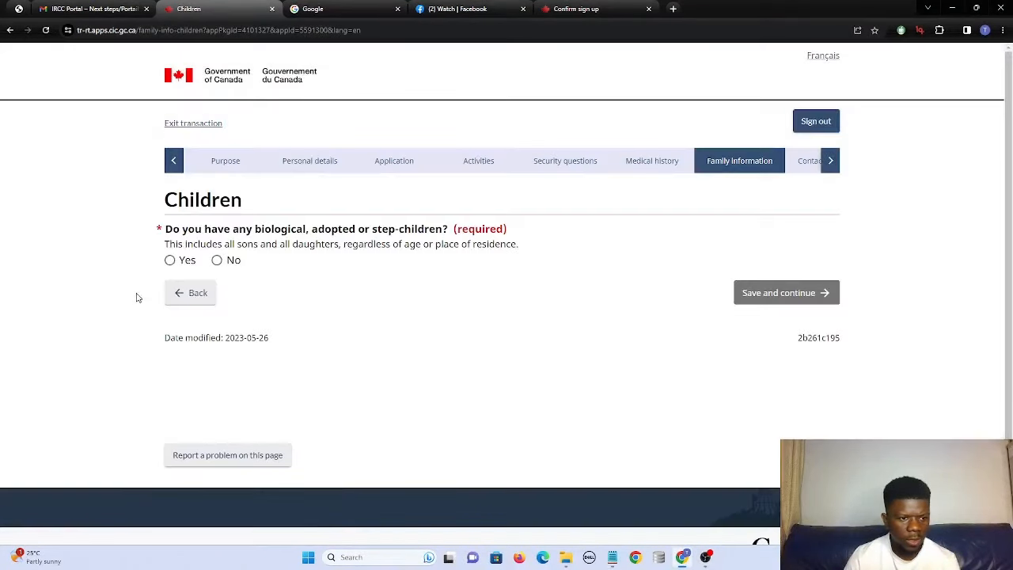
pyautogui.click(216, 260)
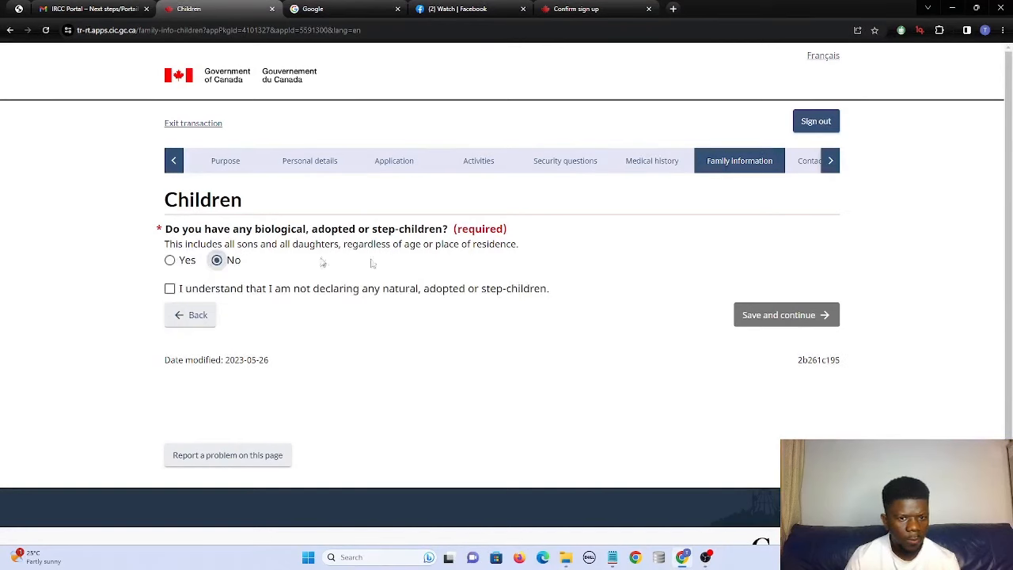
pyautogui.click(170, 289)
pyautogui.click(766, 315)
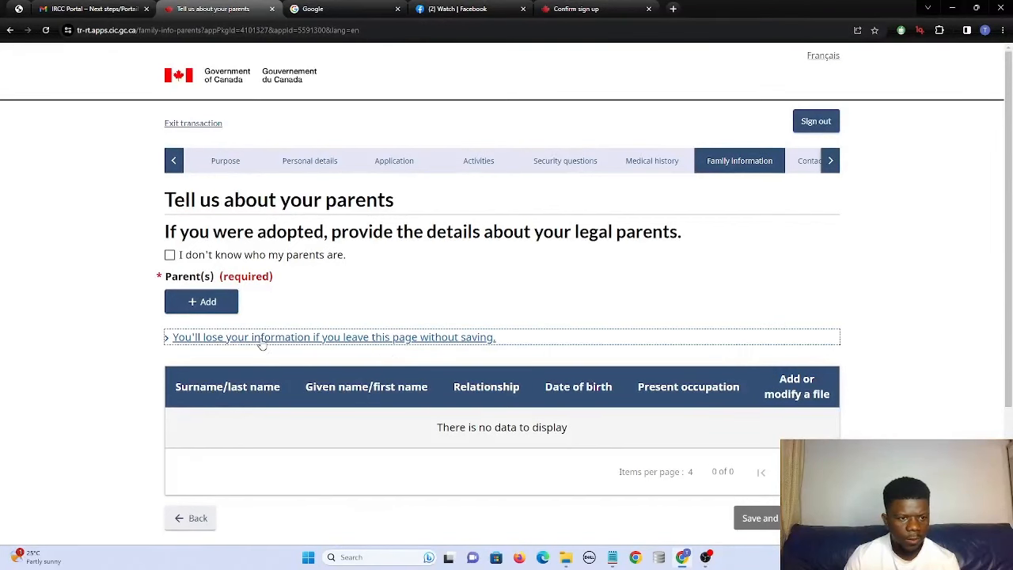
# Tick 'I don't know who my parents are' and save the parents page.
pyautogui.click(203, 304)
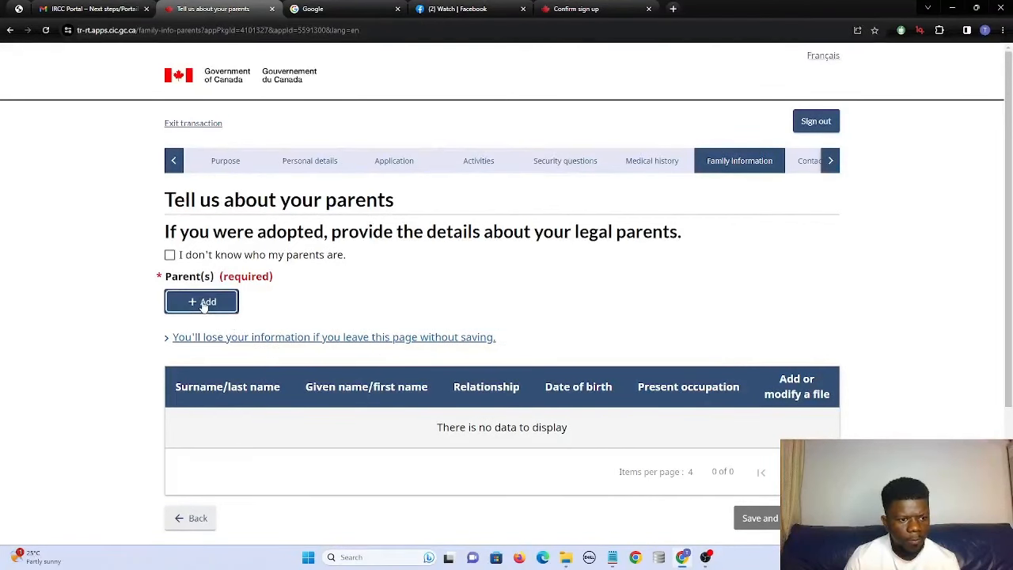
pyautogui.click(169, 255)
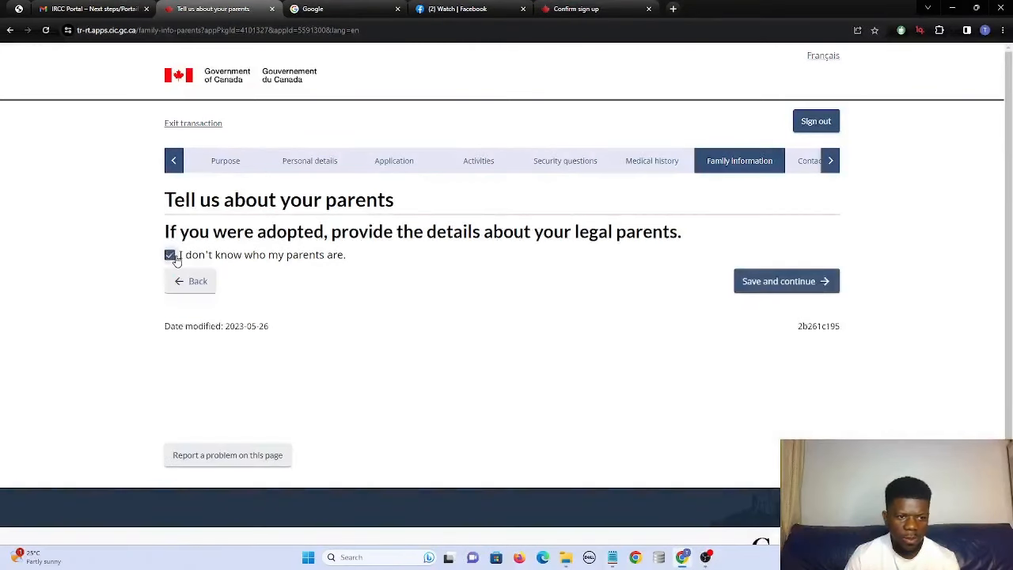
pyautogui.click(772, 291)
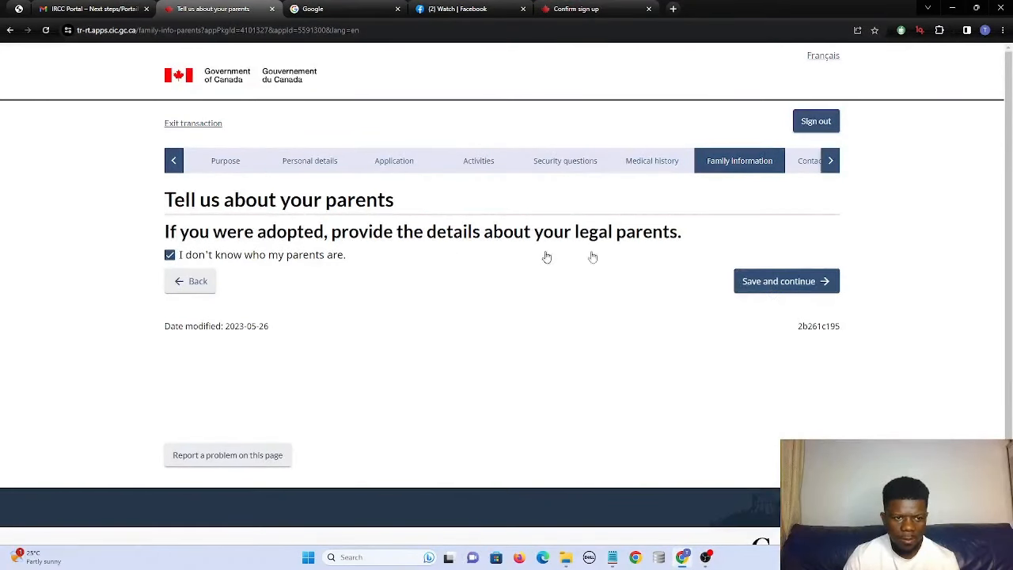
pyautogui.click(780, 283)
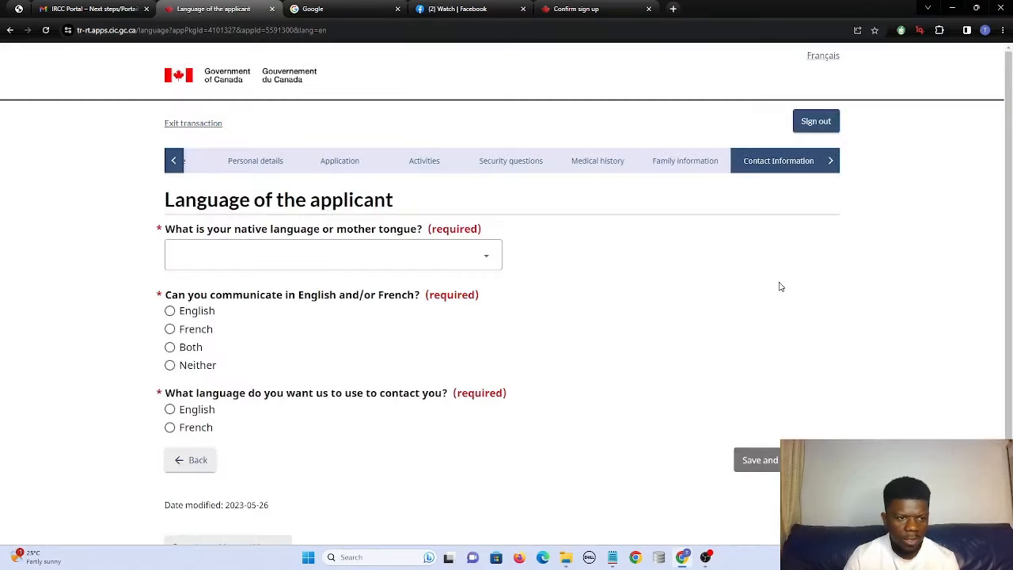
# Choose Samoan as native language and English for communication and contact, then continue.
pyautogui.click(395, 265)
pyautogui.press('s')
pyautogui.press('Return')
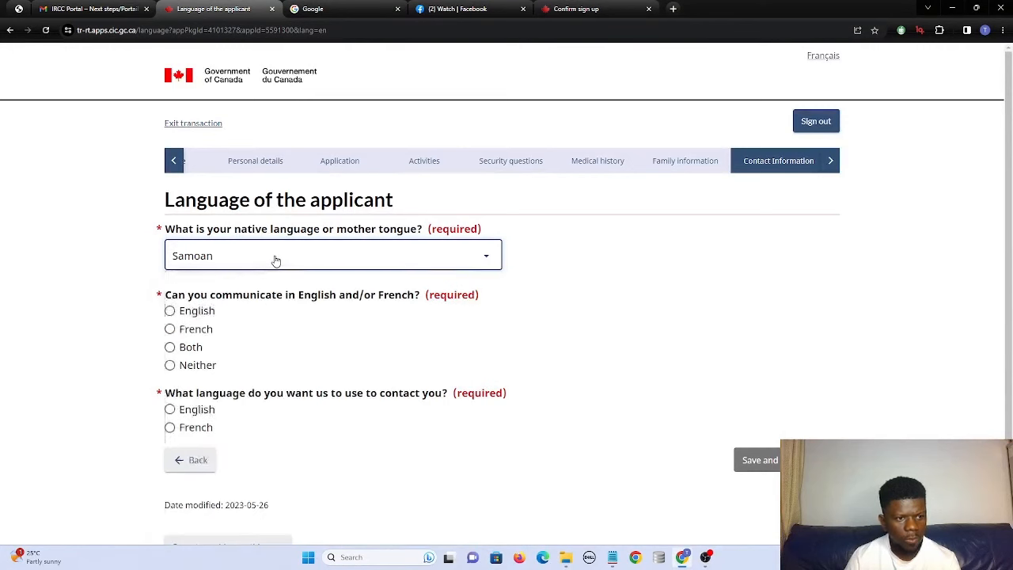
pyautogui.click(170, 310)
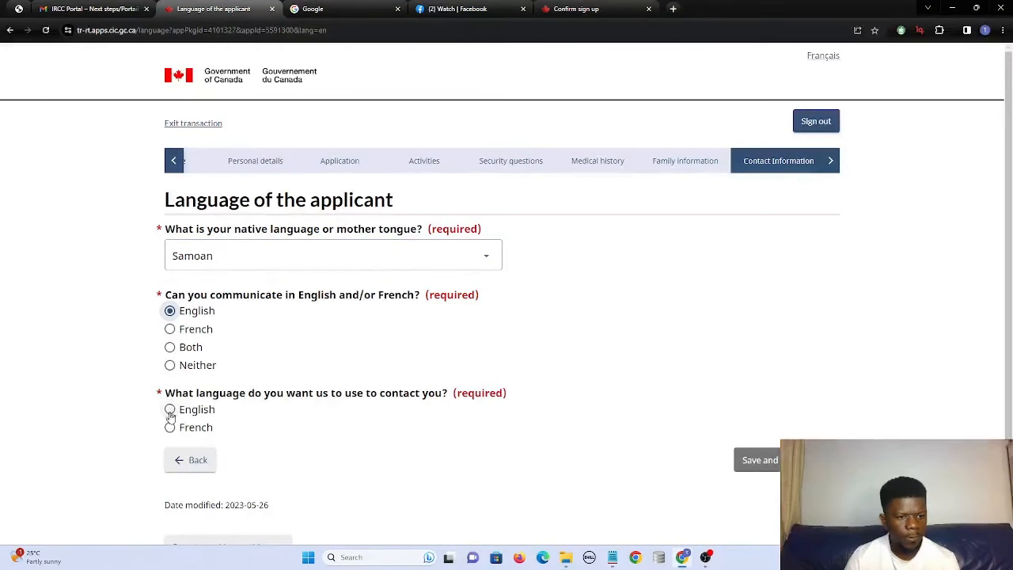
pyautogui.click(169, 409)
pyautogui.click(760, 460)
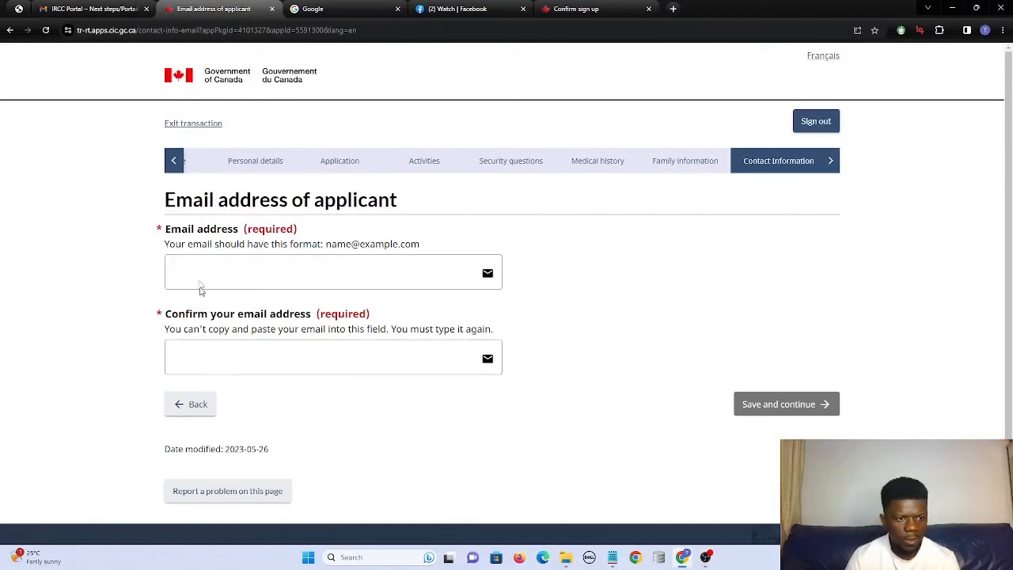
# Enter the applicant's e-mail address in both the email and confirmation fields, then continue.
pyautogui.click(199, 285)
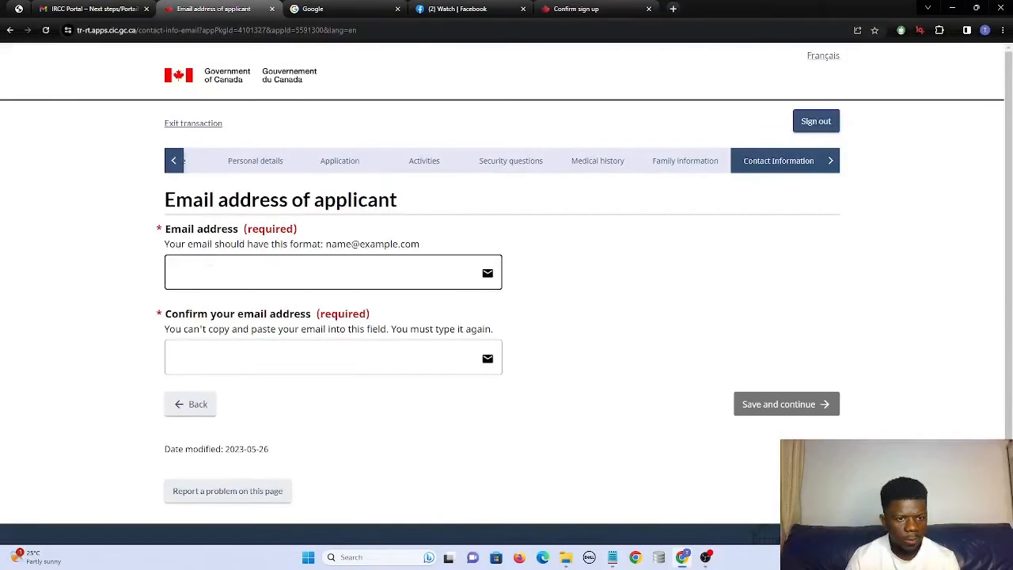
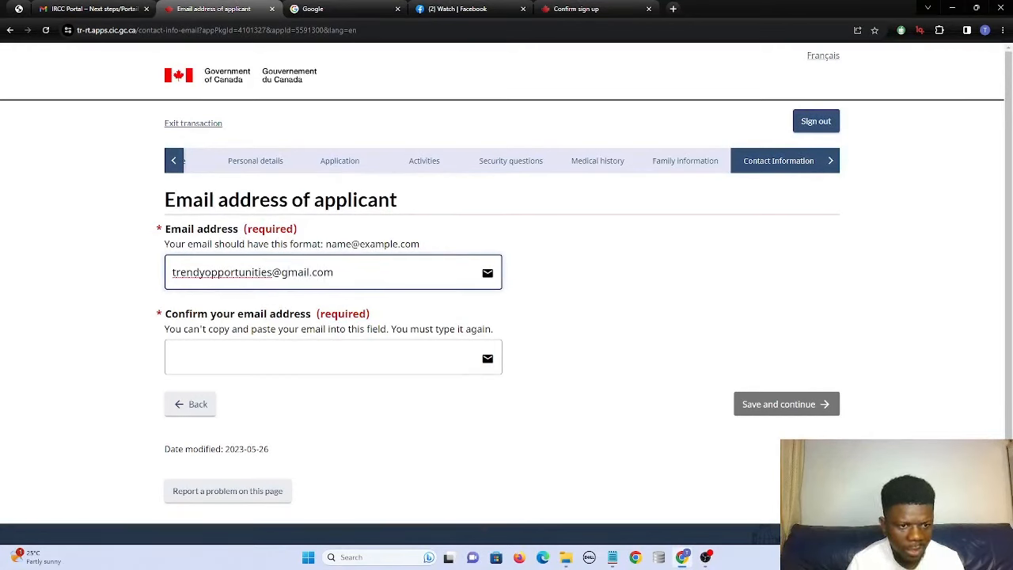
pyautogui.click(192, 356)
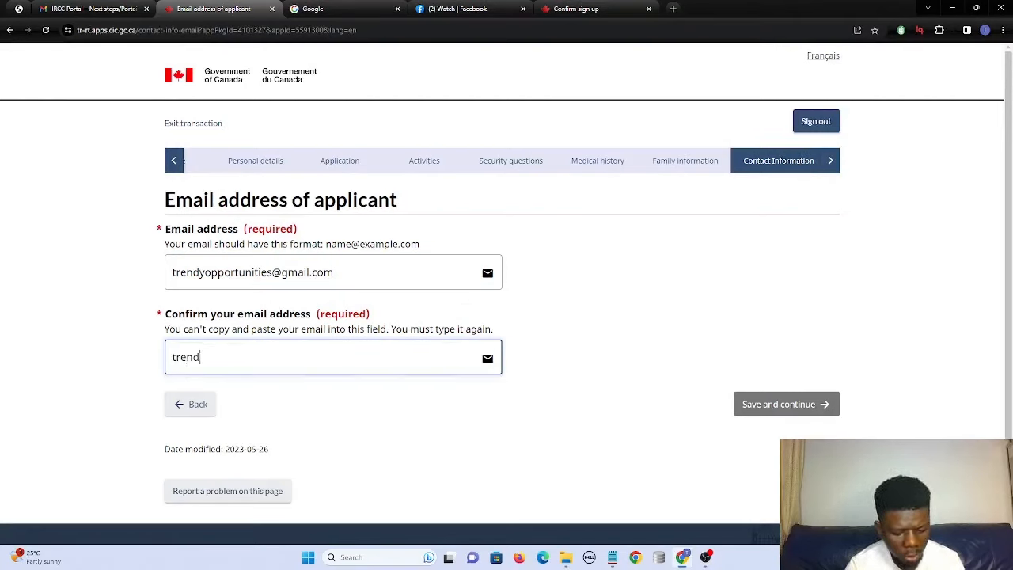
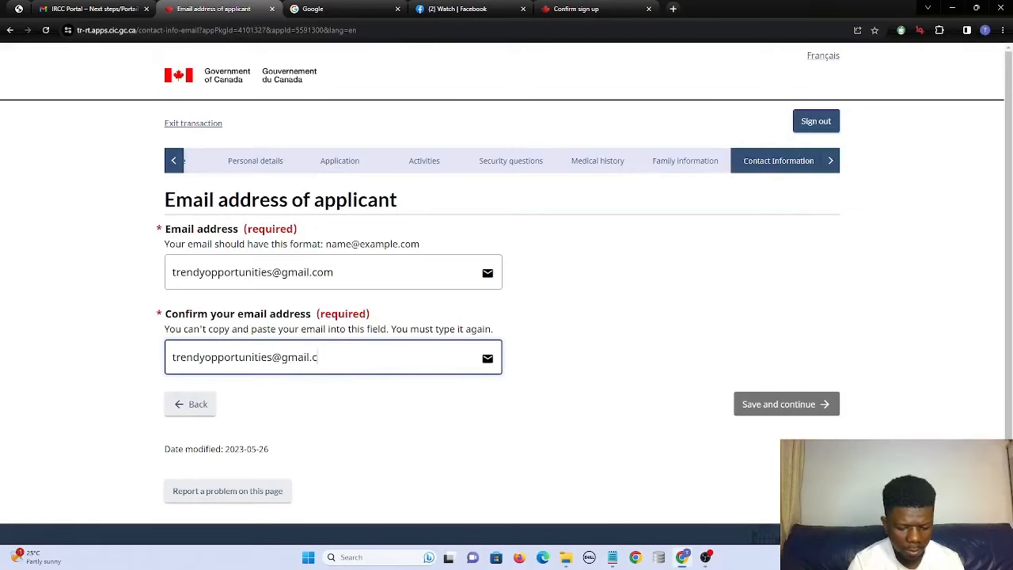
pyautogui.click(760, 403)
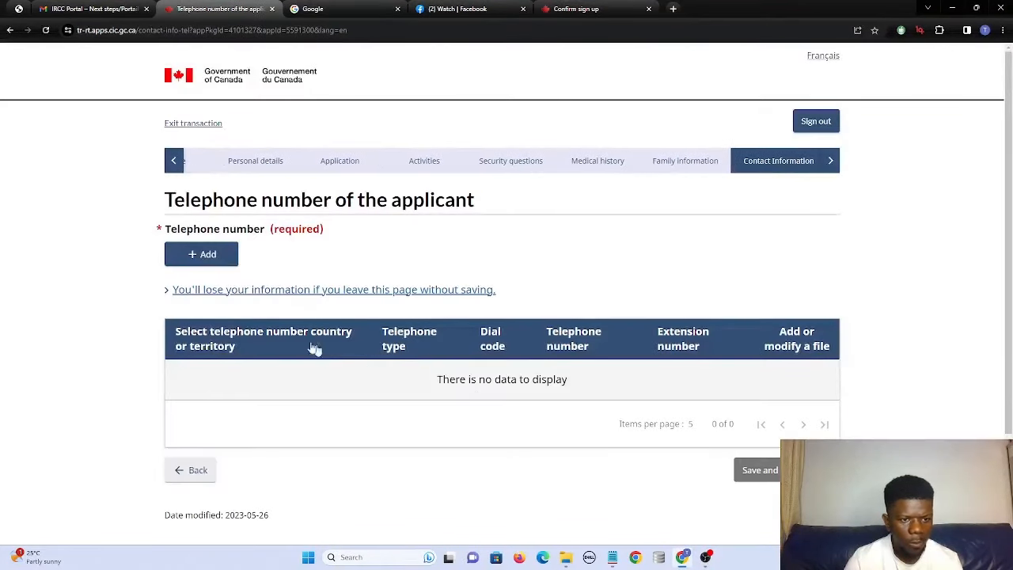
# Add a cellular phone number with country Other and dial code 22, then continue.
pyautogui.click(201, 257)
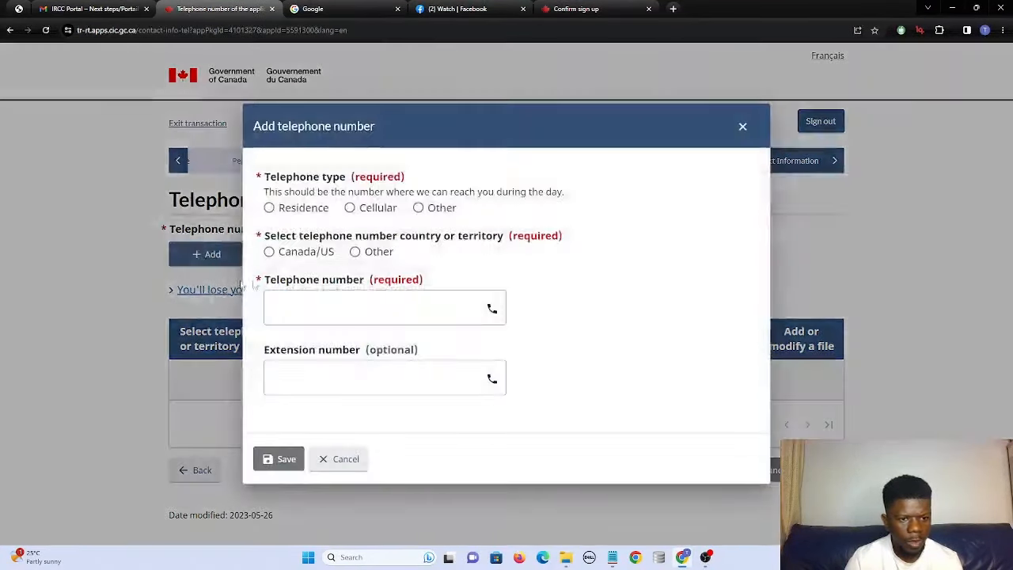
pyautogui.click(353, 250)
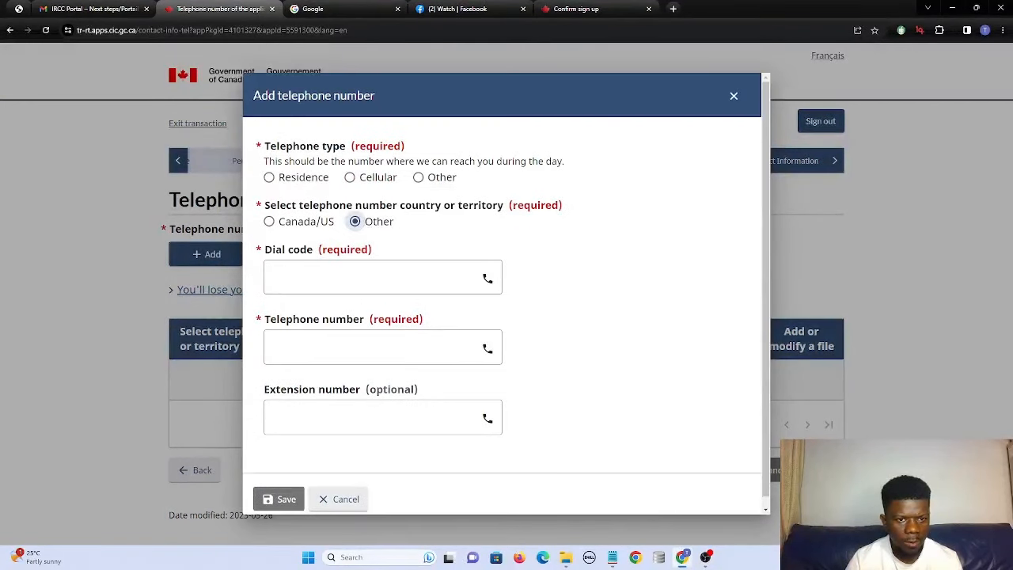
pyautogui.click(349, 177)
pyautogui.click(316, 277)
pyautogui.click(317, 277)
pyautogui.write('22')
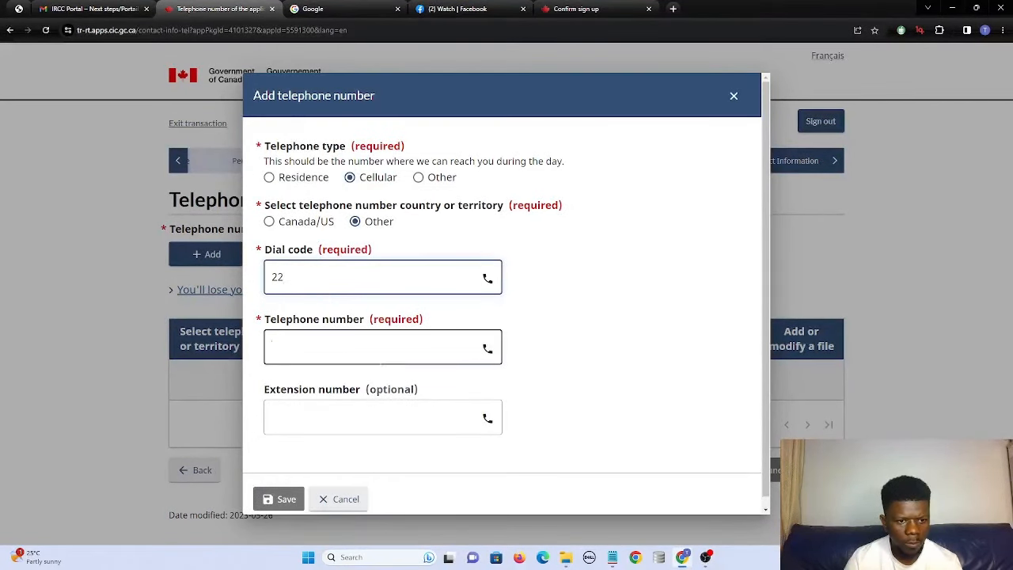
pyautogui.click(310, 350)
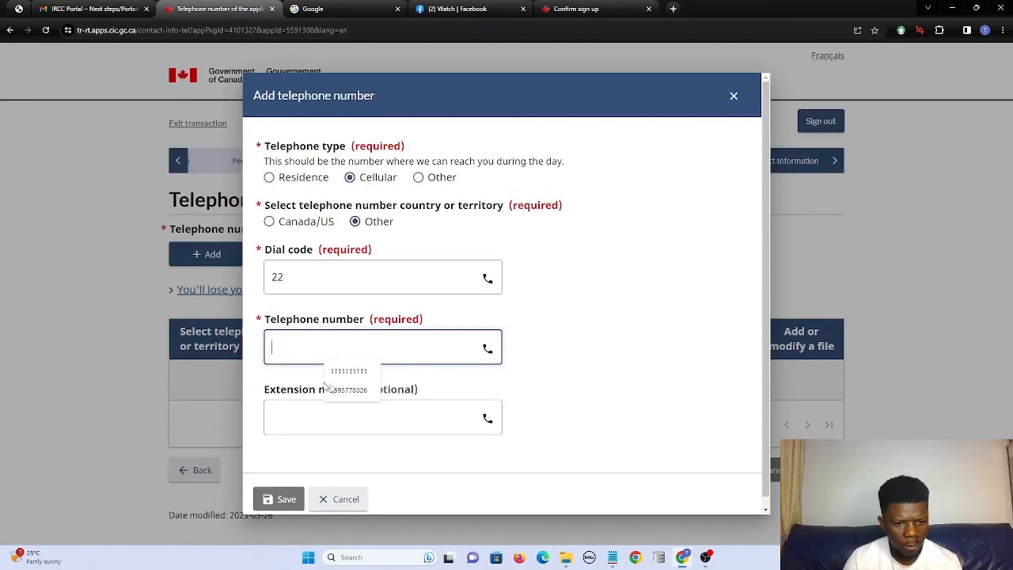
pyautogui.click(348, 371)
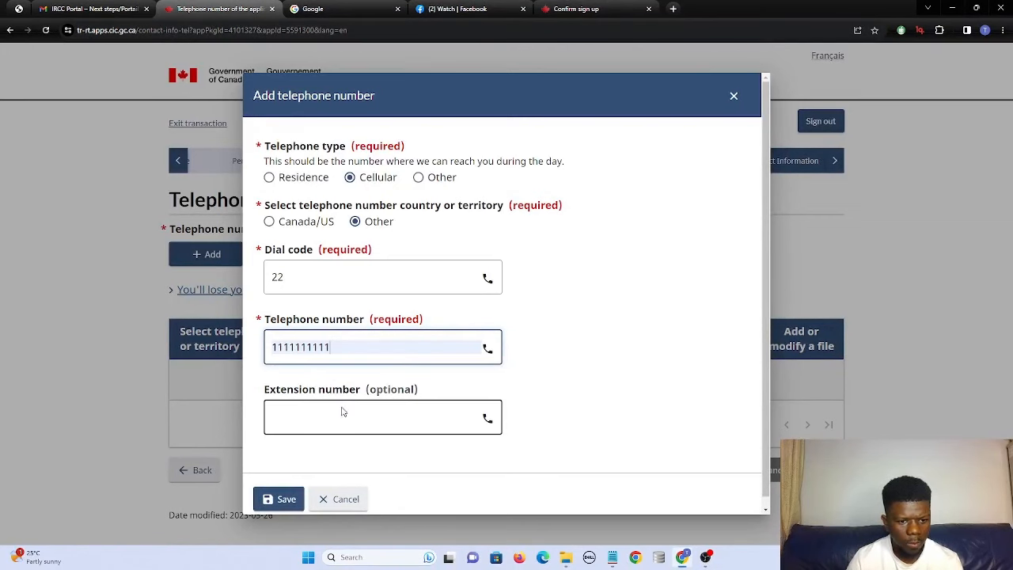
pyautogui.click(278, 498)
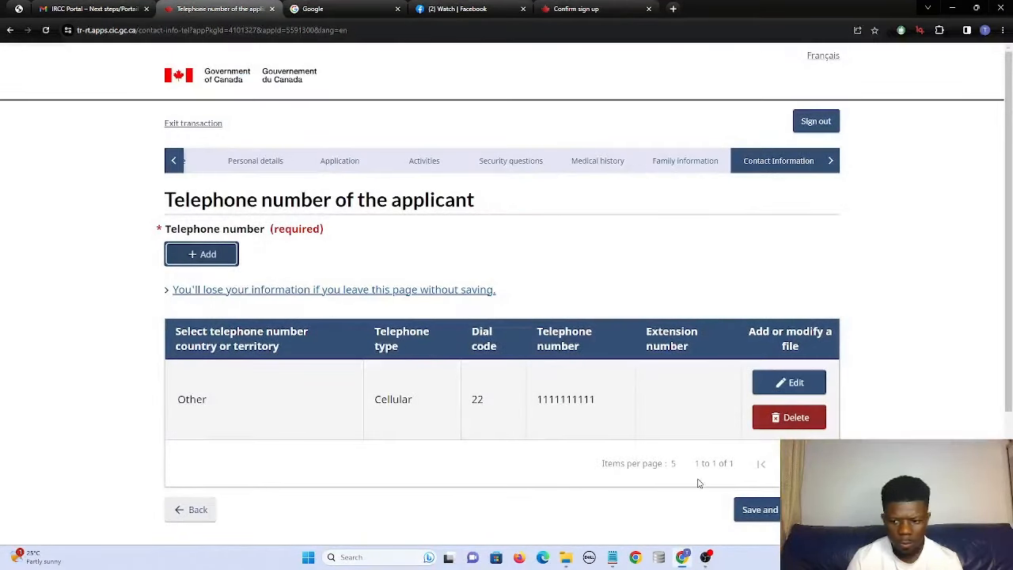
pyautogui.click(749, 509)
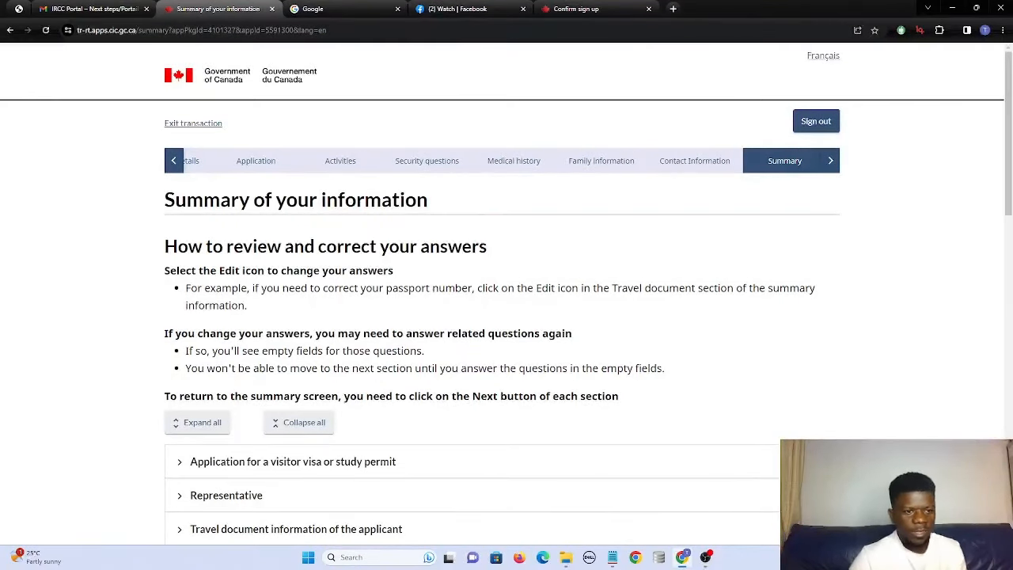
# Expand all summary sections, review the answers, and save to reach the documents page.
pyautogui.scroll(-4, 192, 240)
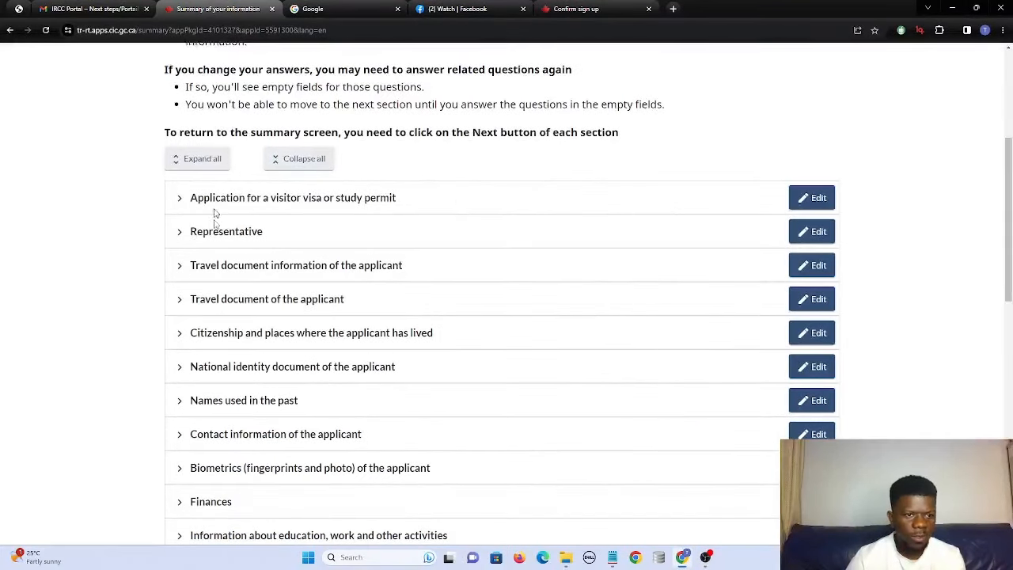
pyautogui.click(197, 164)
pyautogui.scroll(-8, 348, 228)
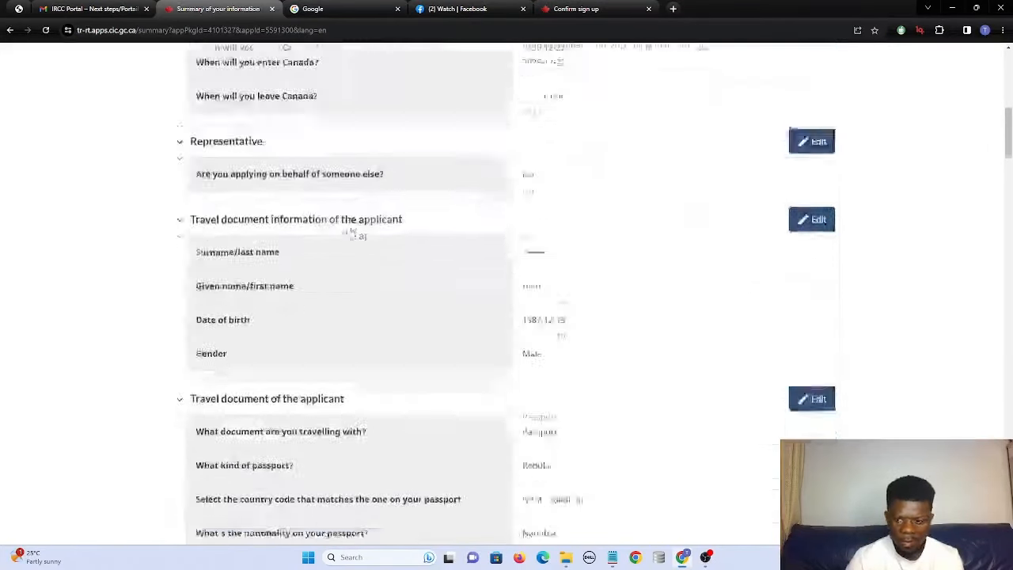
pyautogui.scroll(-15, 353, 225)
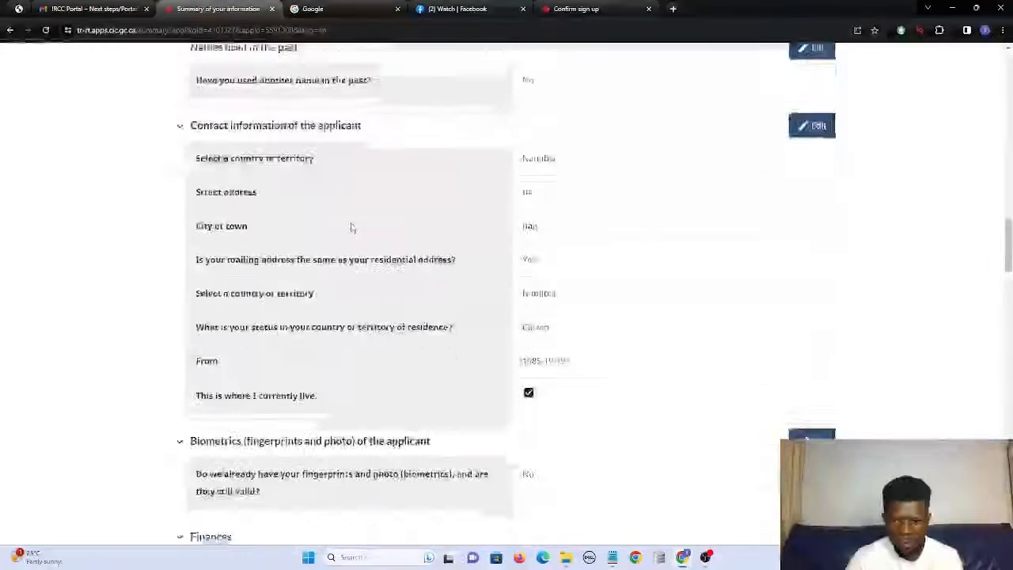
pyautogui.scroll(-15, 352, 228)
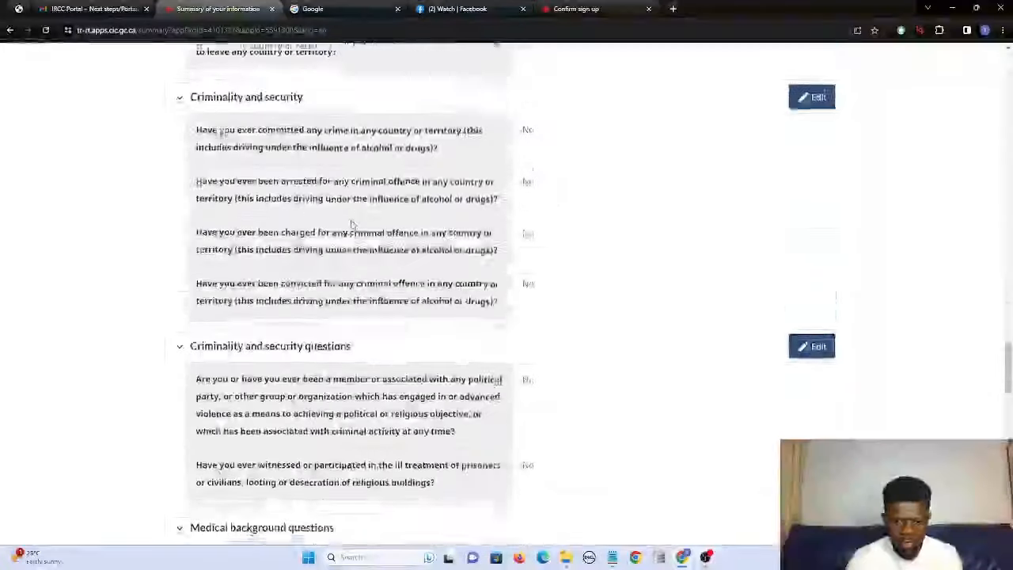
pyautogui.scroll(-20, 352, 228)
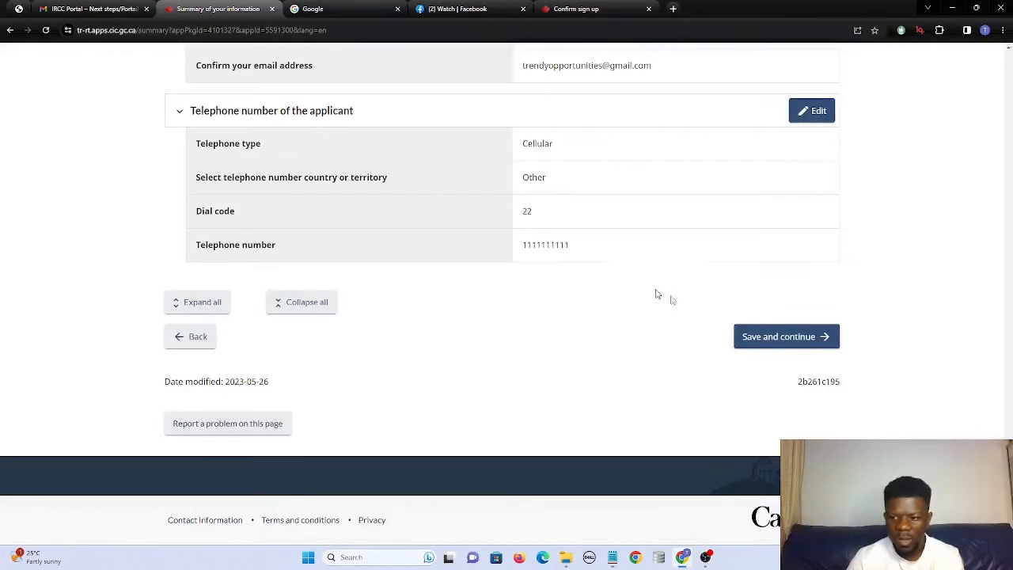
pyautogui.scroll(20, 759, 301)
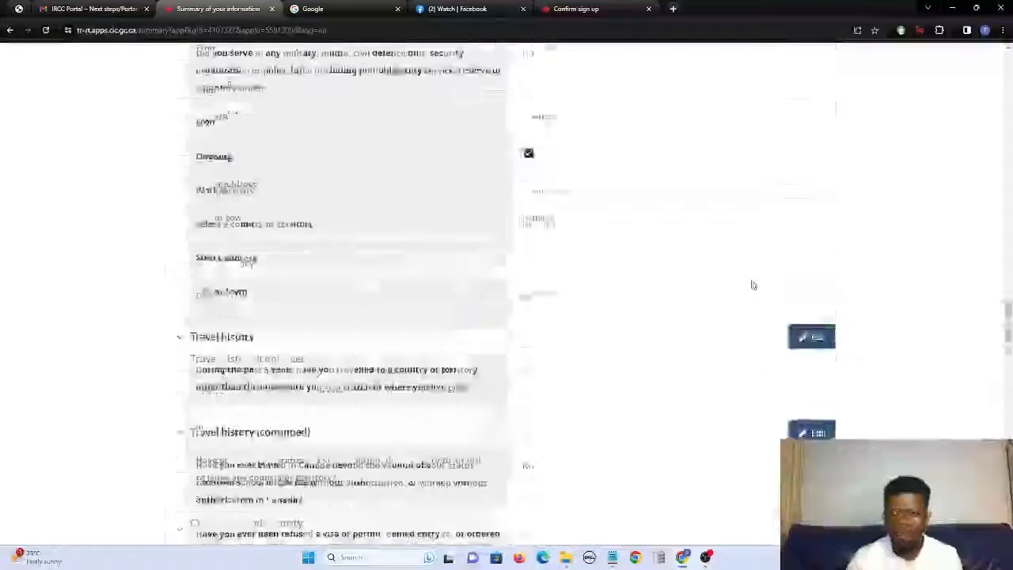
pyautogui.scroll(20, 752, 285)
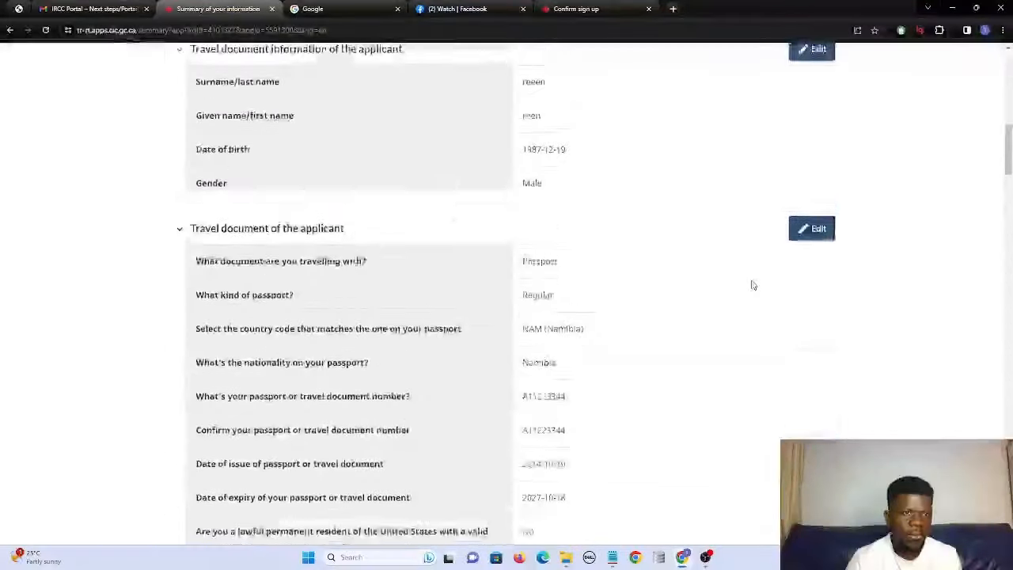
pyautogui.scroll(4, 752, 285)
pyautogui.scroll(-15, 752, 284)
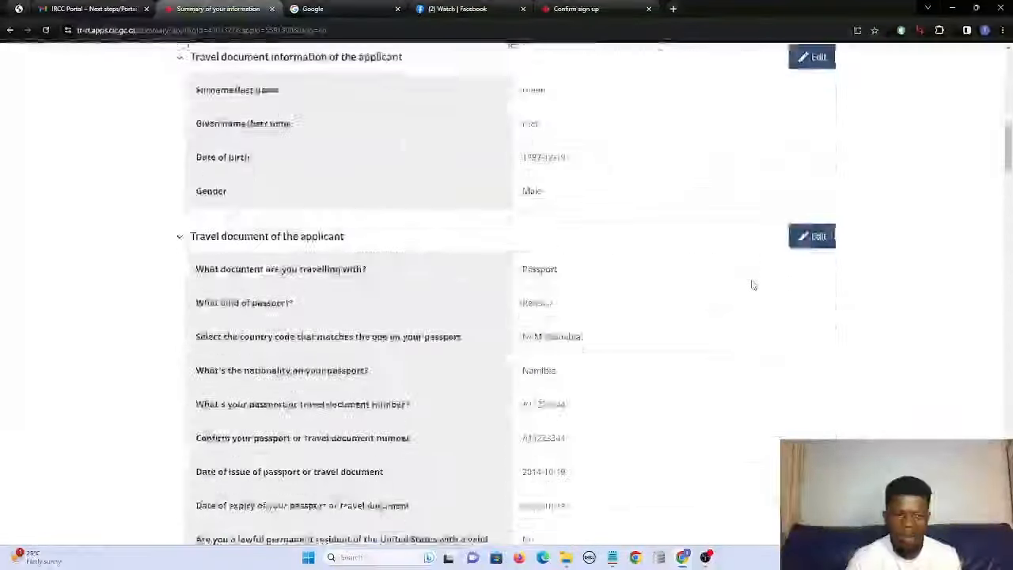
pyautogui.scroll(-20, 753, 285)
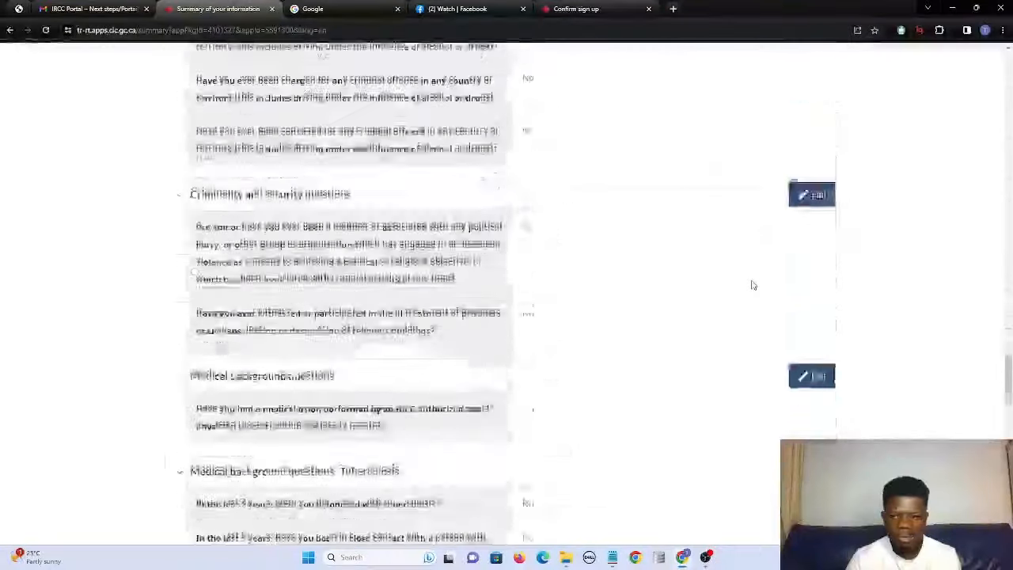
pyautogui.scroll(-20, 753, 284)
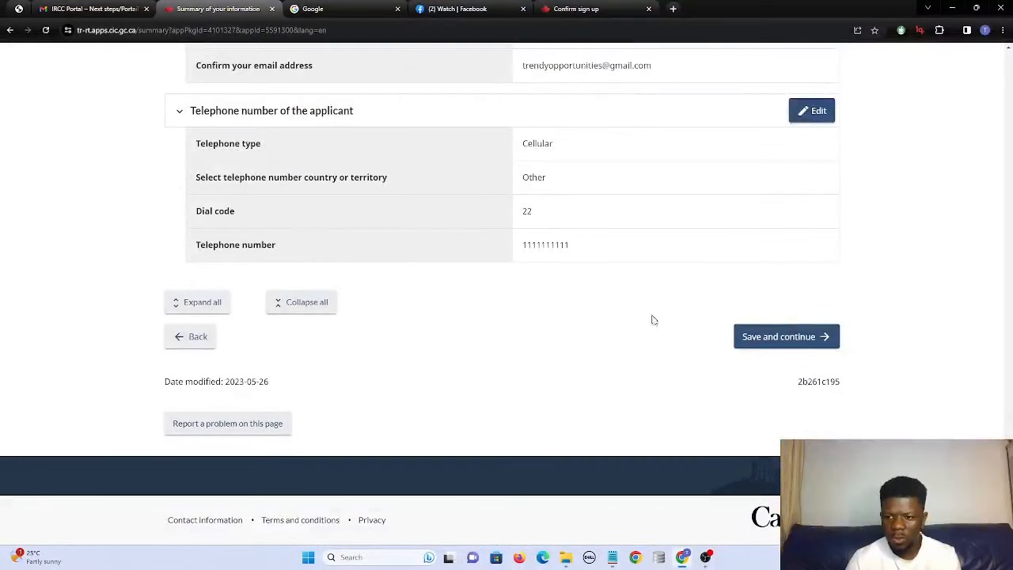
pyautogui.click(757, 332)
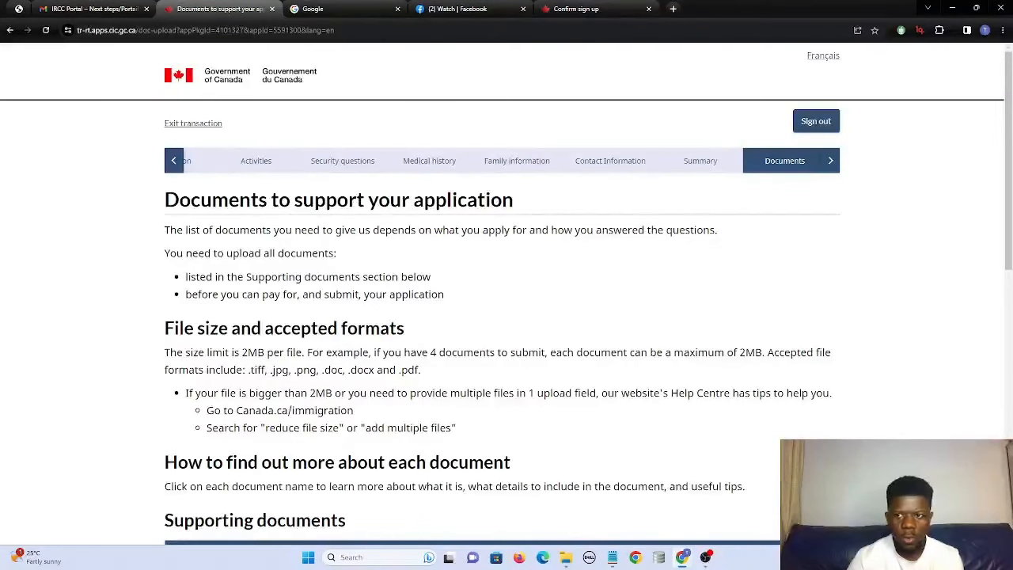
# Review the page heading and the list of required supporting documents.
pyautogui.scroll(-4, 507, 300)
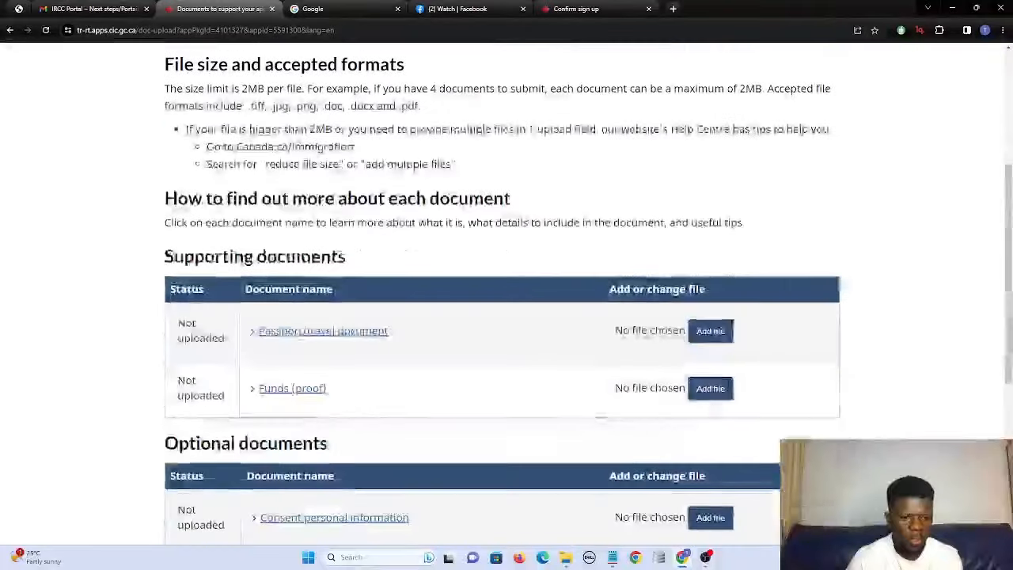
pyautogui.scroll(3, 506, 301)
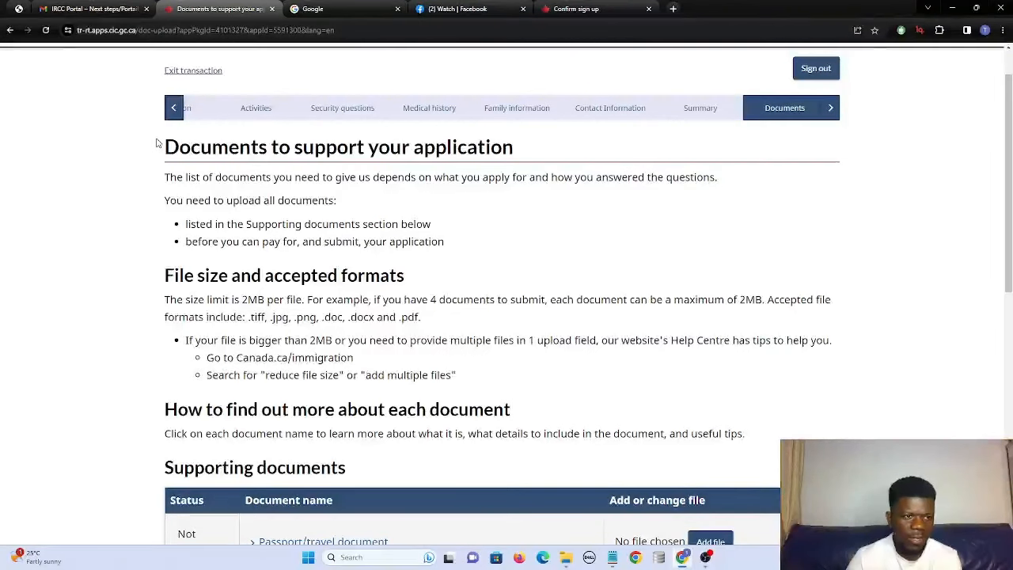
pyautogui.moveTo(158, 144); pyautogui.dragTo(243, 163)
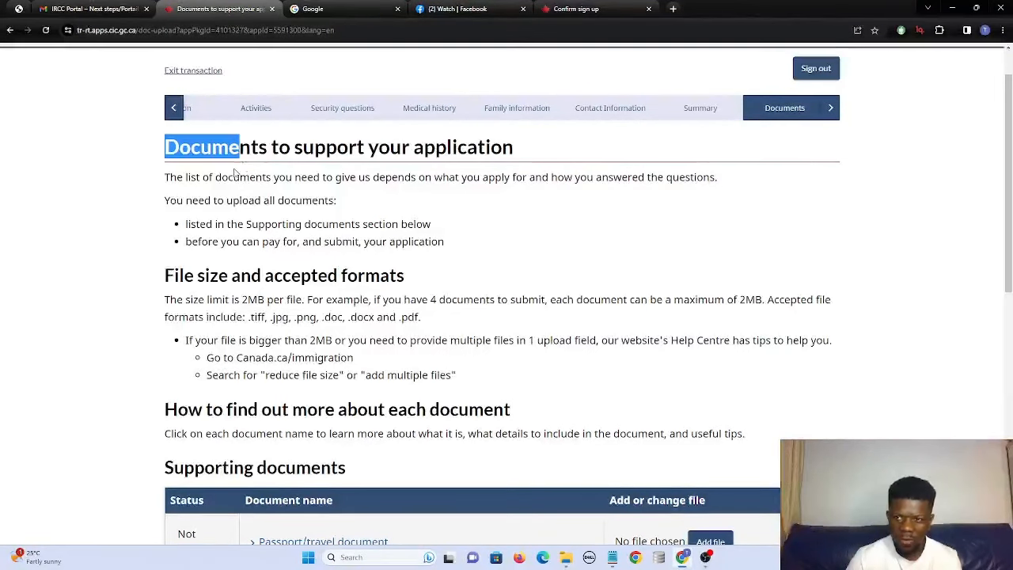
pyautogui.scroll(-5, 235, 172)
pyautogui.scroll(2, 235, 173)
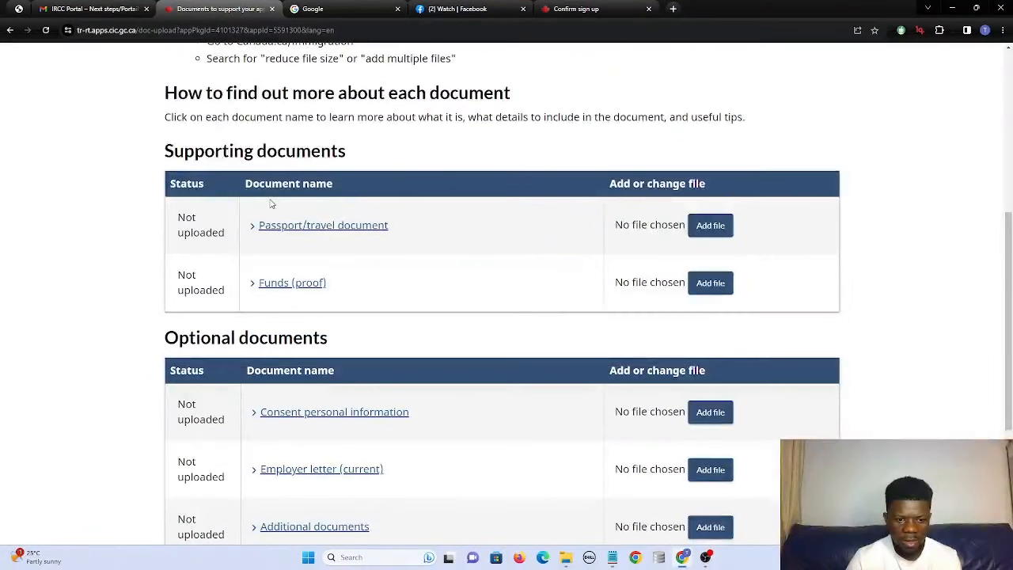
pyautogui.scroll(1, 270, 205)
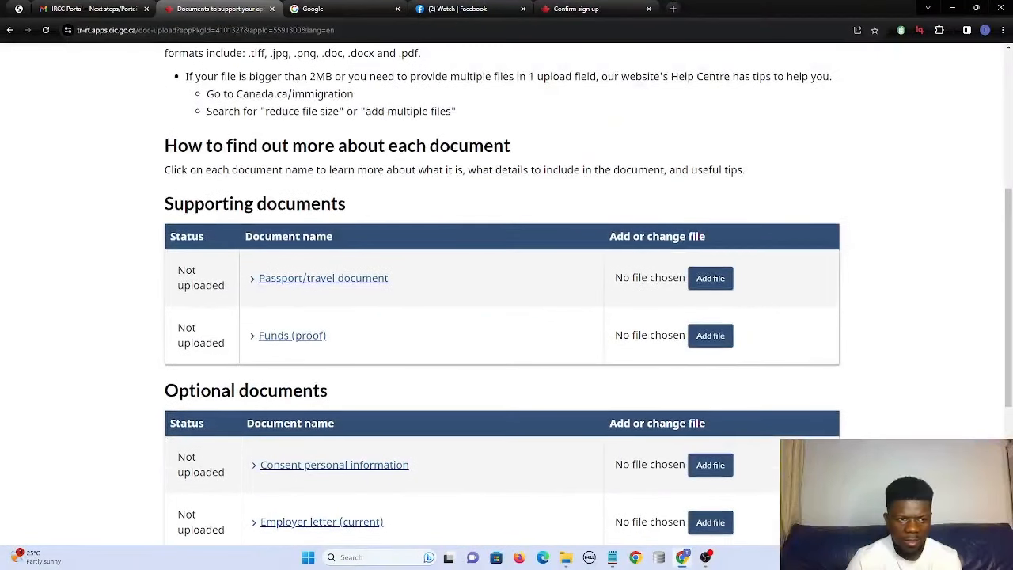
pyautogui.scroll(1, 270, 204)
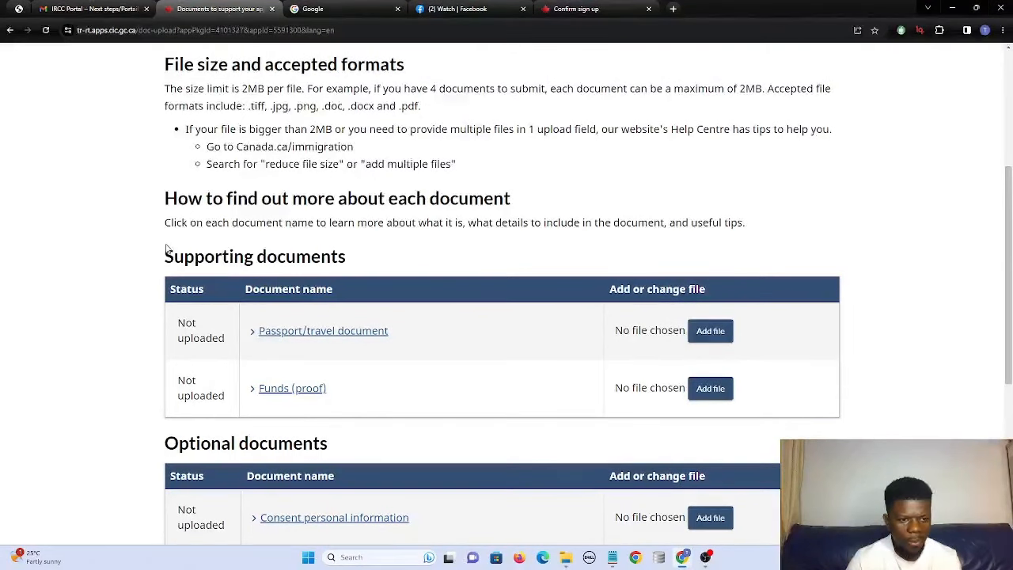
pyautogui.moveTo(156, 250); pyautogui.dragTo(379, 377)
pyautogui.click(381, 382)
# Scroll to the optional documents, pointing out Employer letter (current) and Additional documents.
pyautogui.scroll(-2, 395, 365)
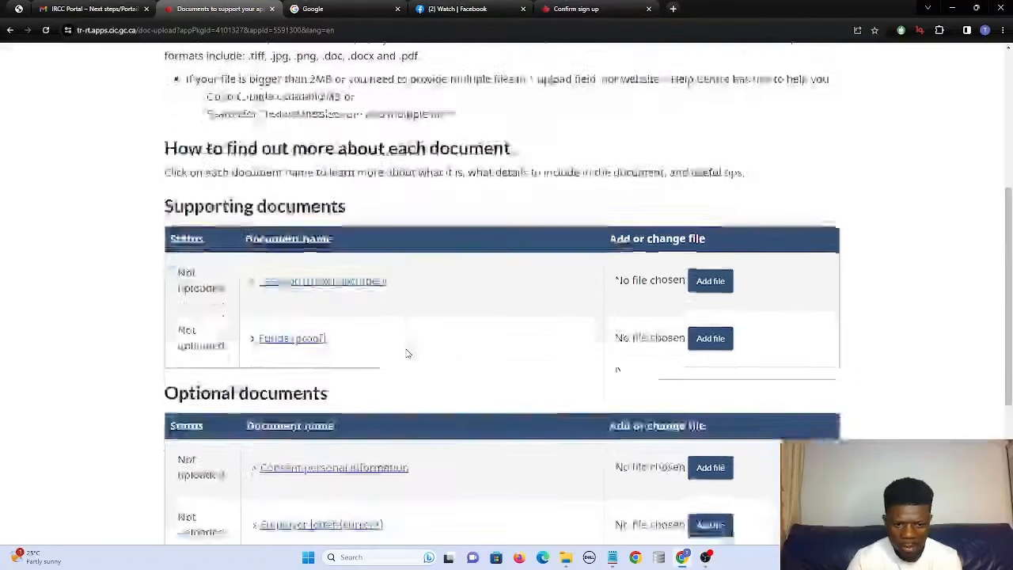
pyautogui.scroll(-2, 237, 342)
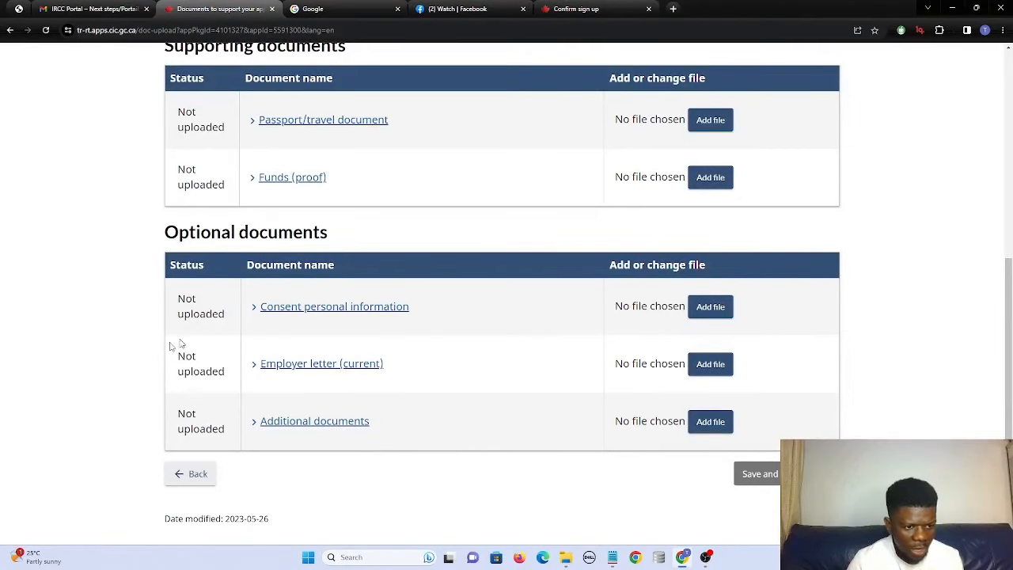
pyautogui.click(255, 367)
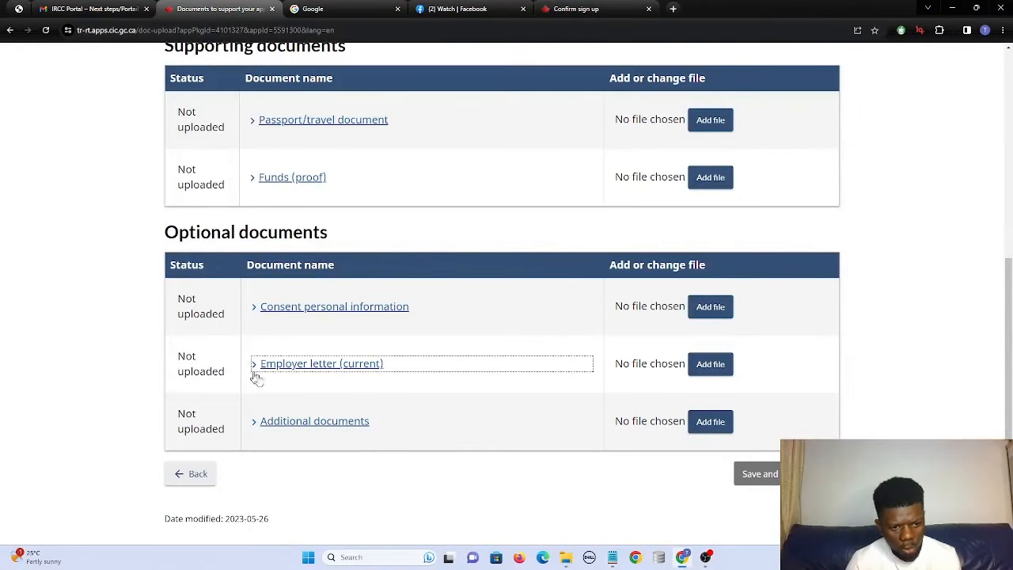
pyautogui.click(420, 360)
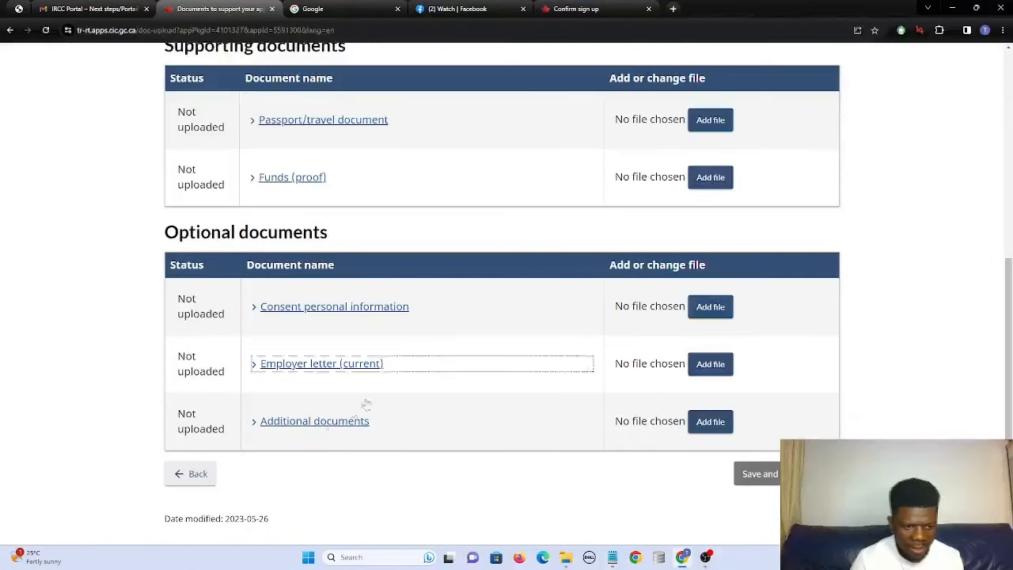
pyautogui.click(287, 428)
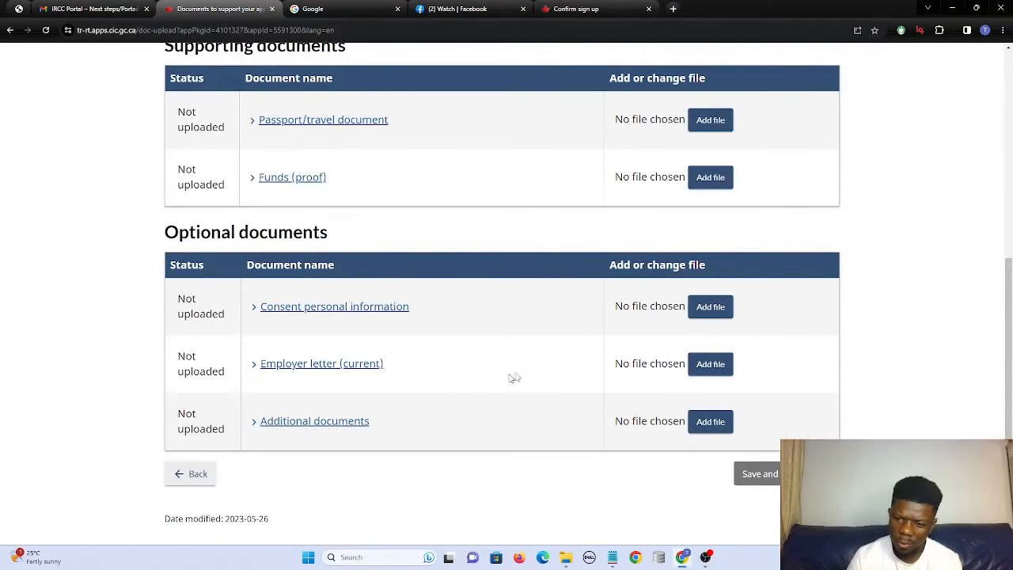
# Preview the later steps up to Consent and declaration and Complete, then return to the Passport/travel document row.
pyautogui.scroll(1, 572, 357)
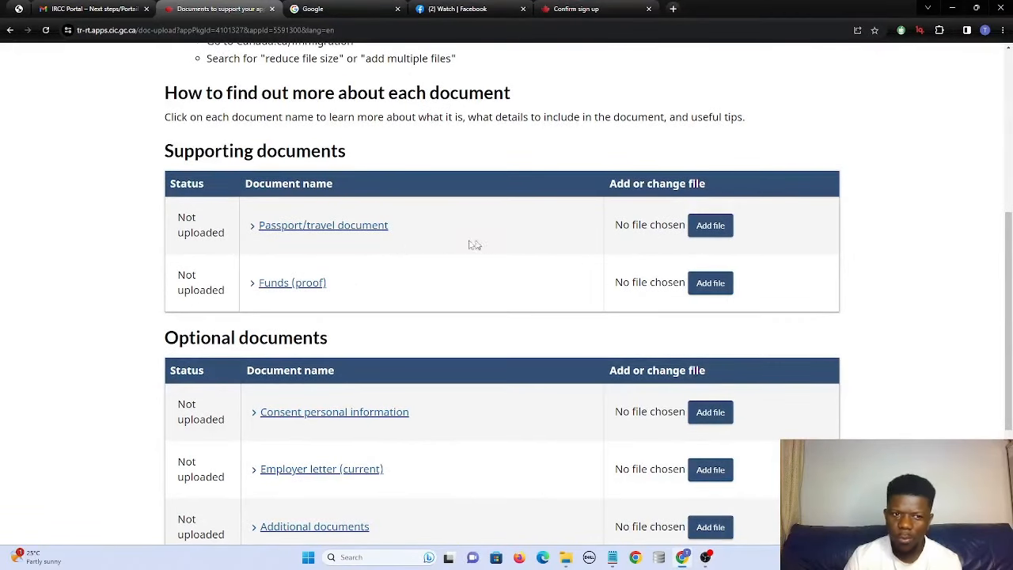
pyautogui.scroll(4, 602, 190)
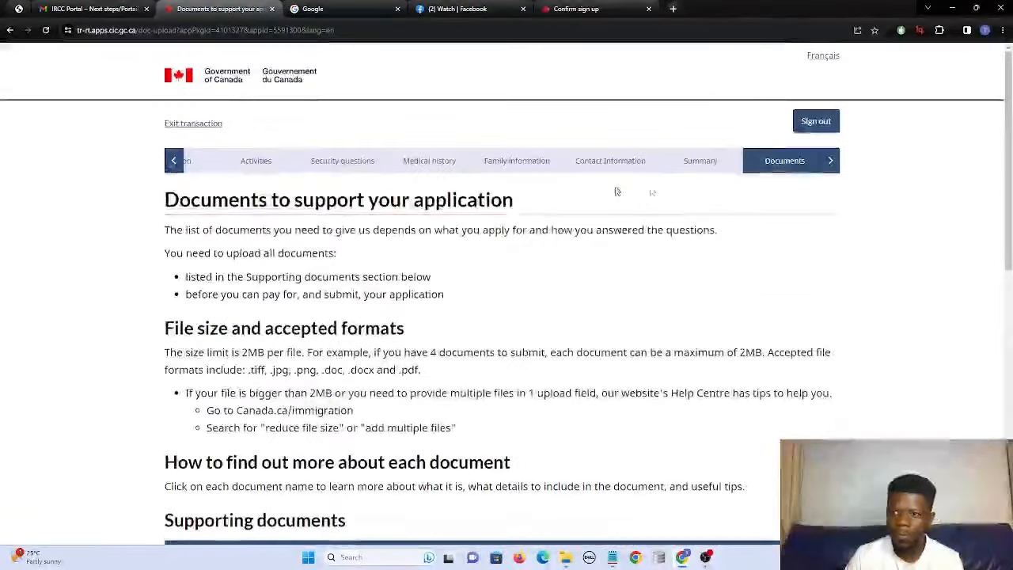
pyautogui.click(831, 163)
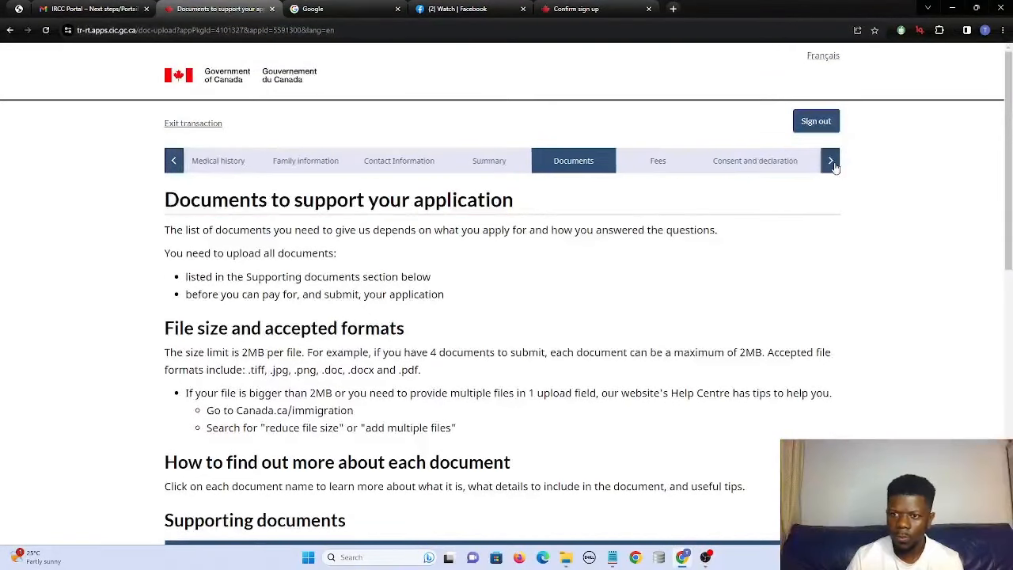
pyautogui.click(833, 164)
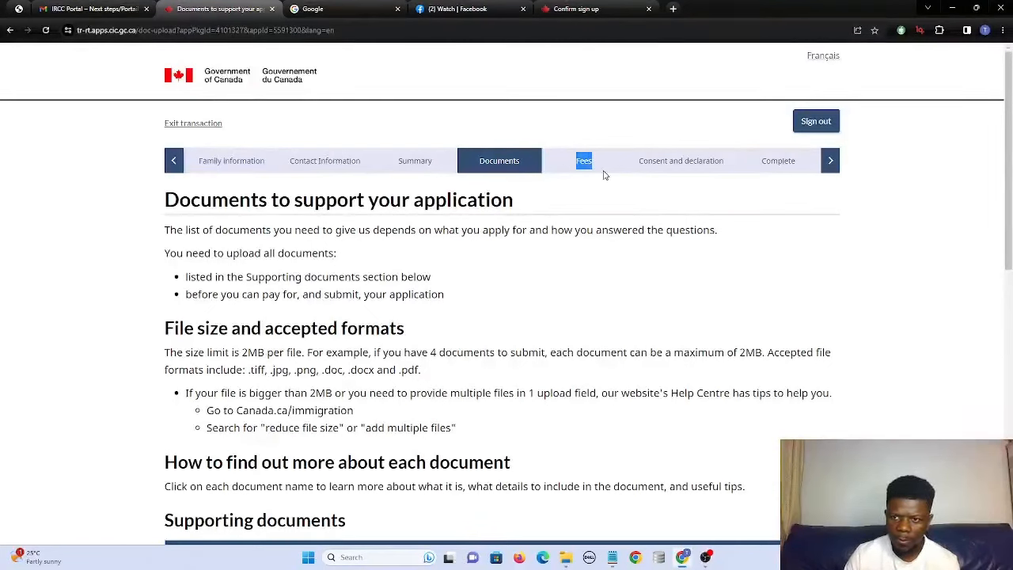
pyautogui.moveTo(659, 170); pyautogui.dragTo(744, 172)
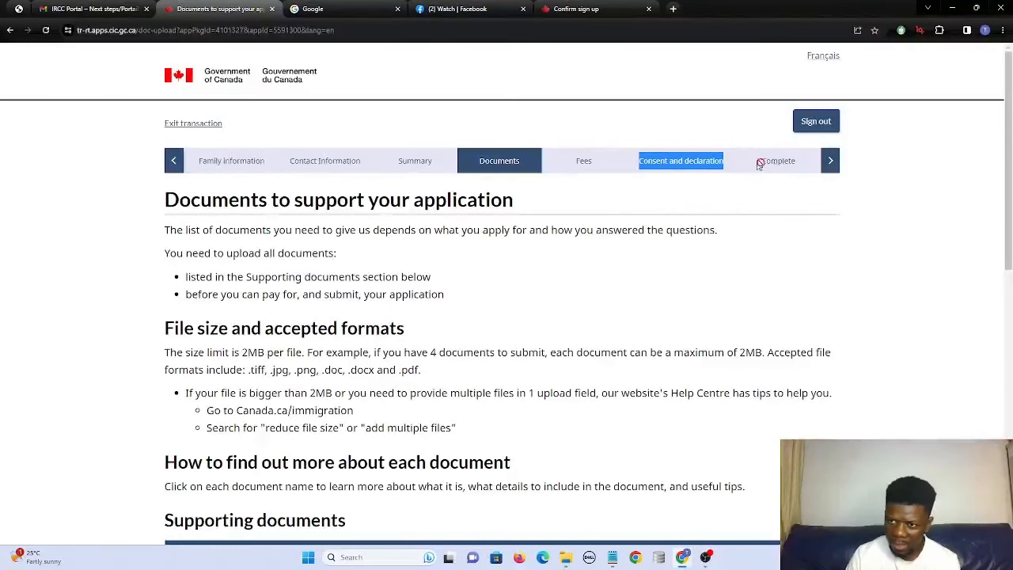
pyautogui.scroll(-7, 565, 204)
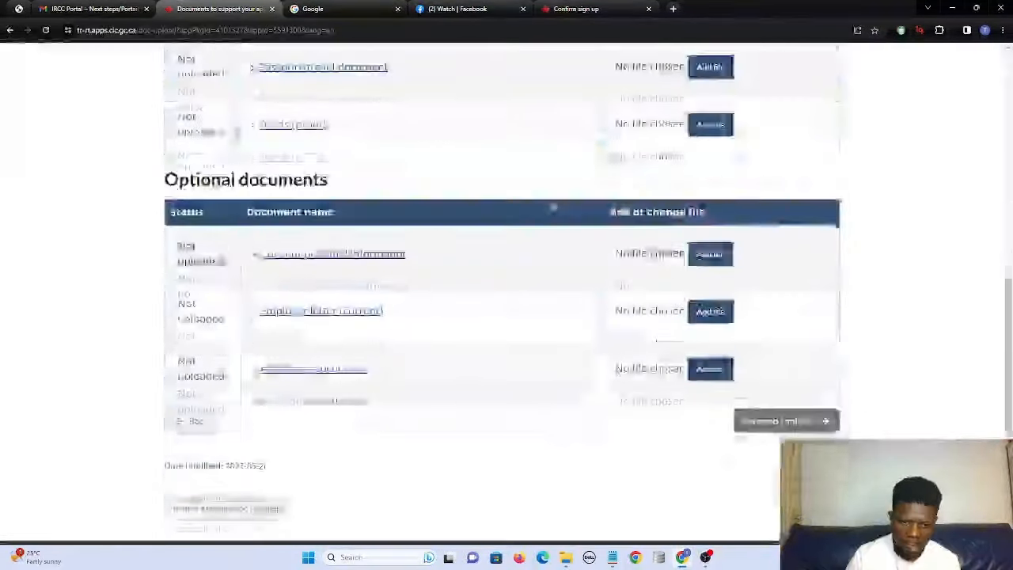
pyautogui.scroll(2, 320, 188)
pyautogui.click(356, 232)
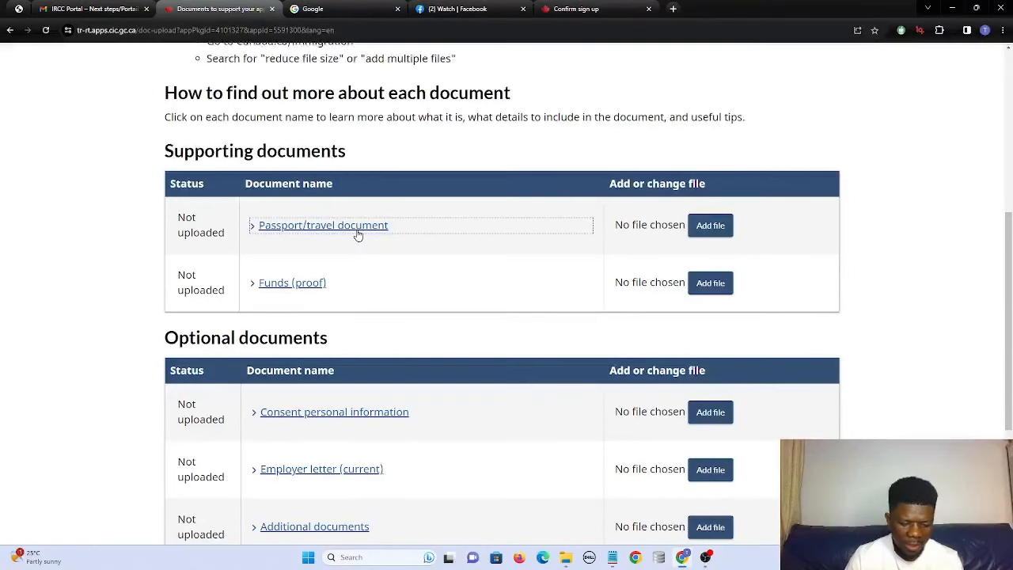
# Expand the Passport/travel document row and pick the passport image from the Desktop.
pyautogui.click(357, 231)
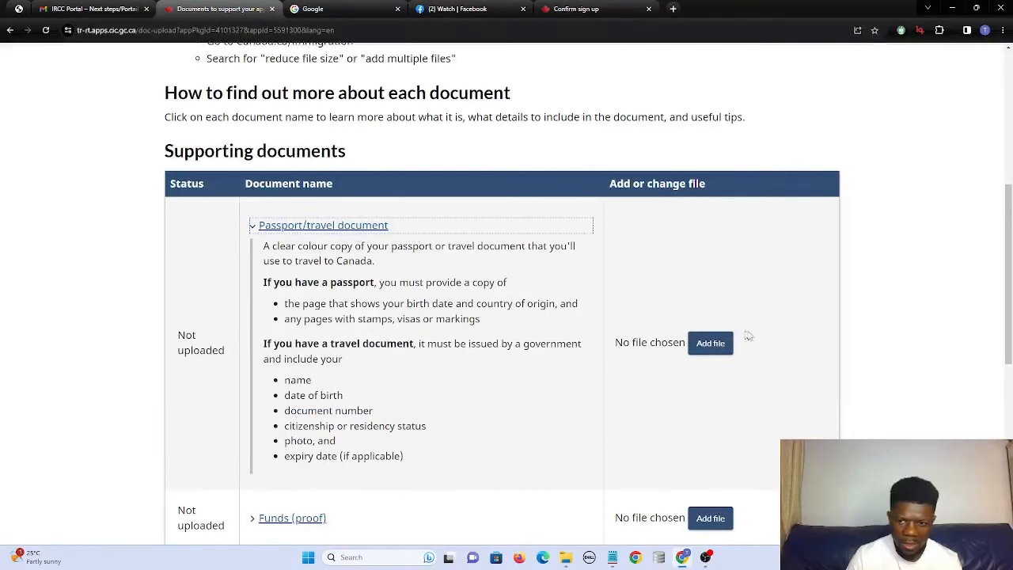
pyautogui.click(710, 344)
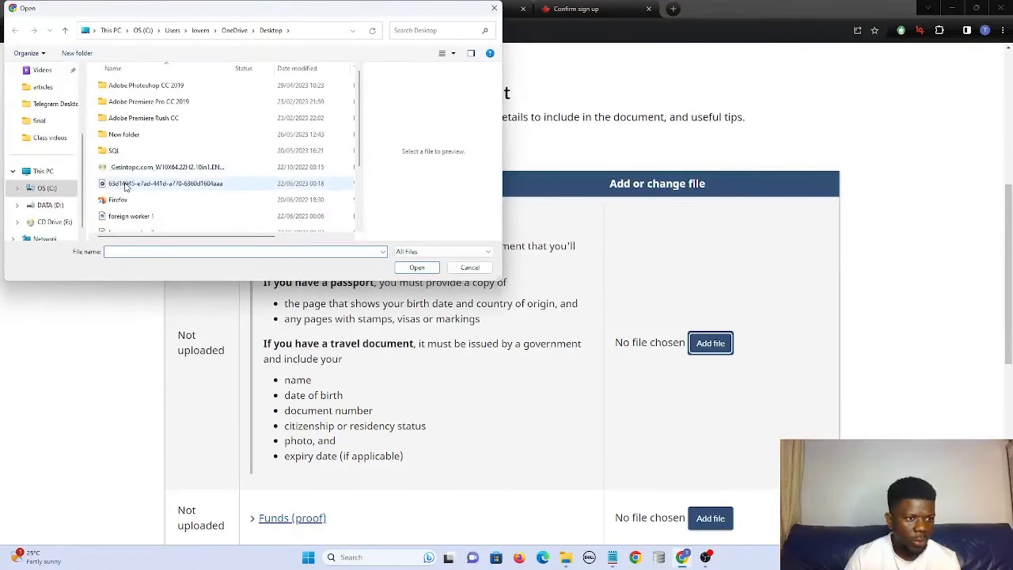
pyautogui.click(125, 184)
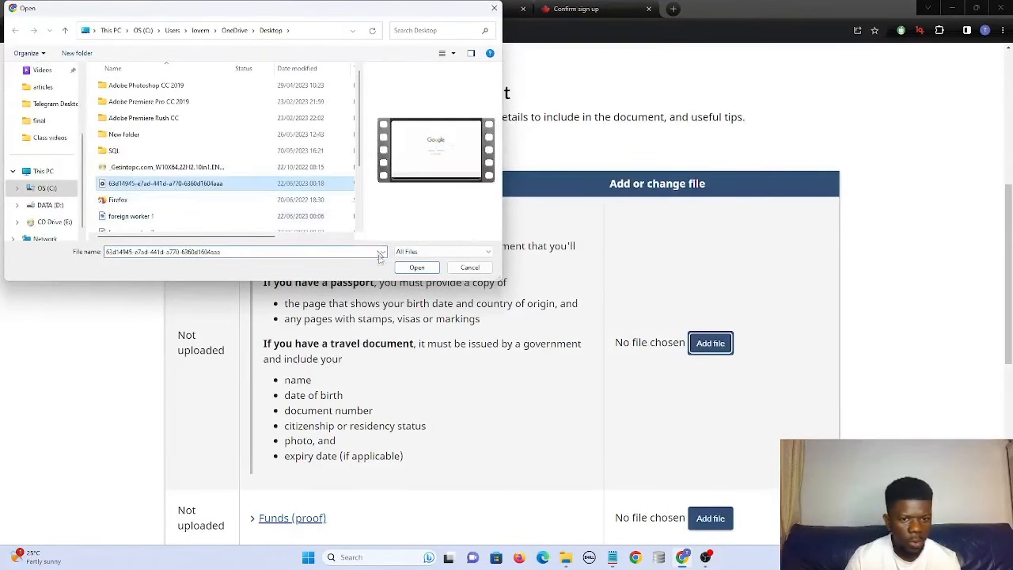
pyautogui.click(417, 268)
pyautogui.scroll(-2, 538, 425)
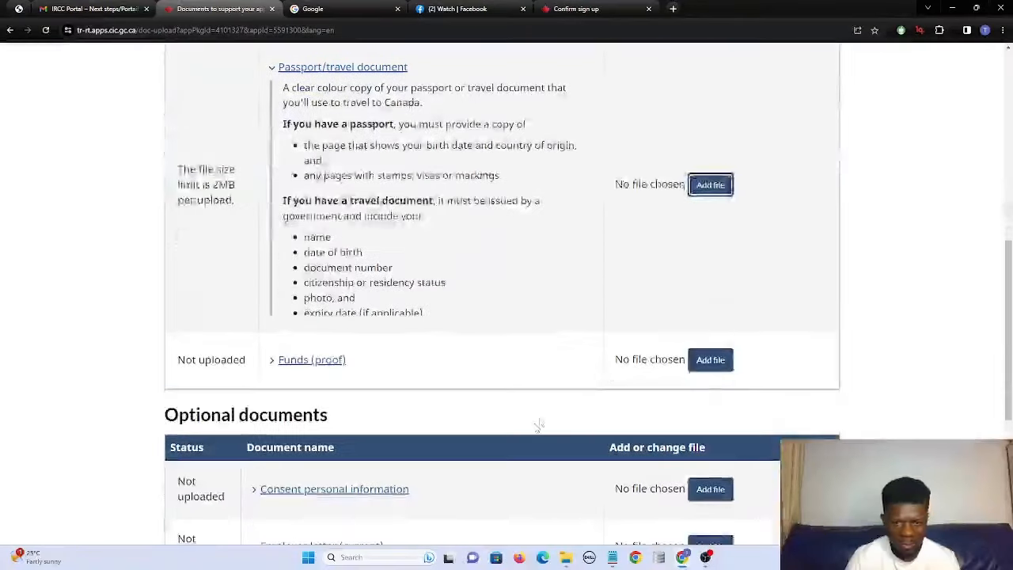
# Pick the 'foreign worker 1' file for Funds (proof) and scroll back to Supporting documents.
pyautogui.click(692, 359)
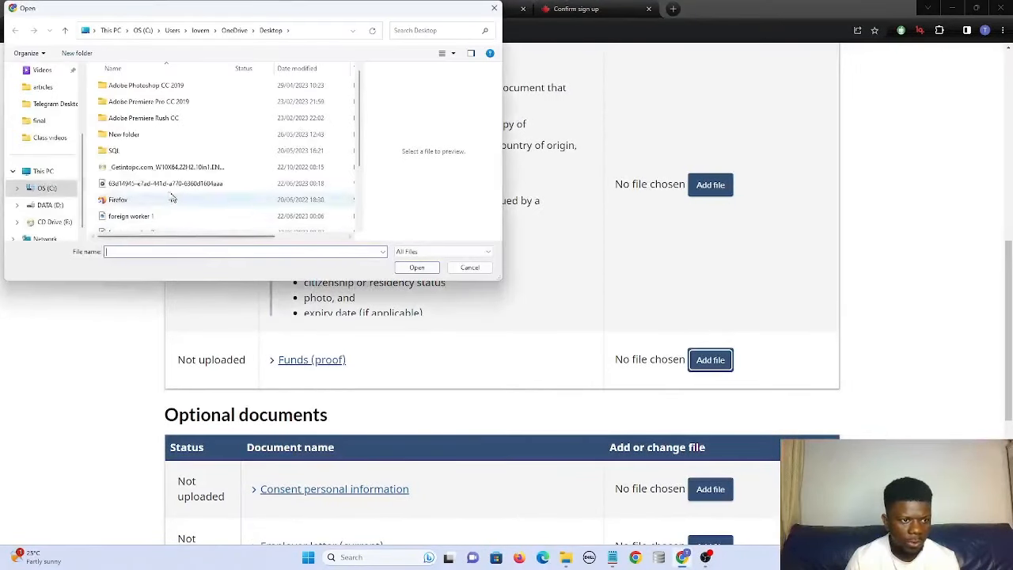
pyautogui.click(133, 216)
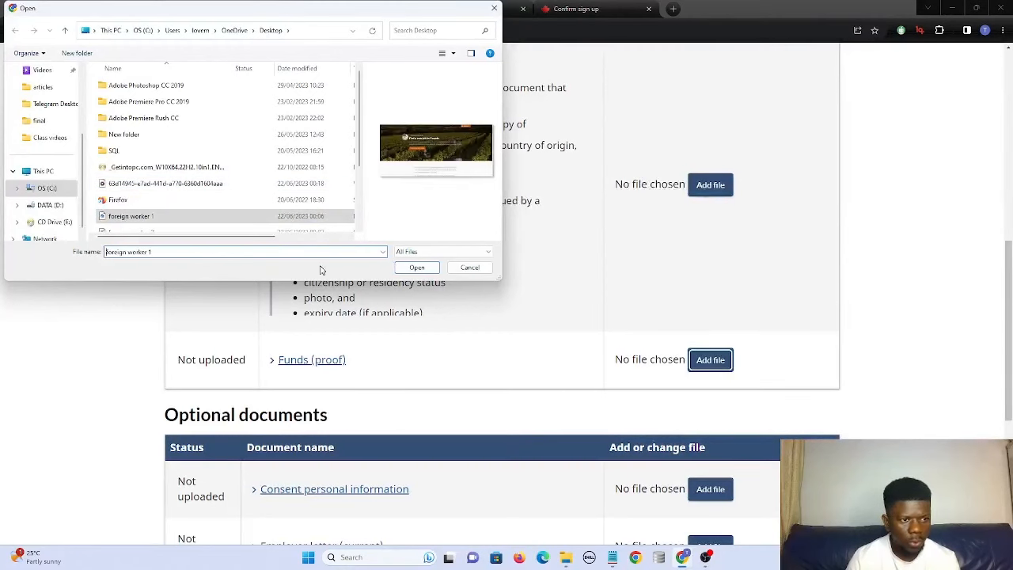
pyautogui.click(417, 268)
pyautogui.scroll(-4, 475, 280)
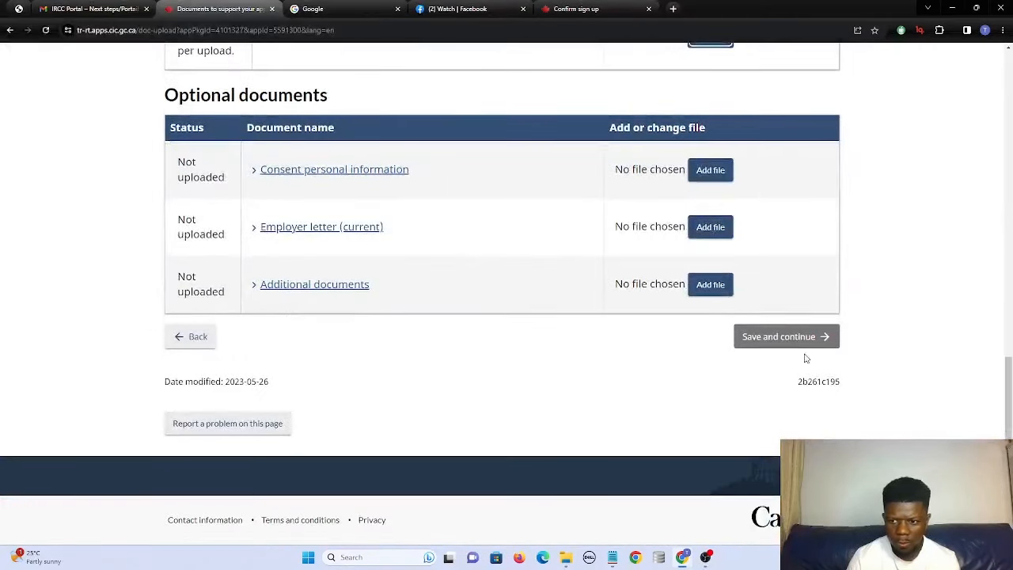
pyautogui.scroll(4, 416, 245)
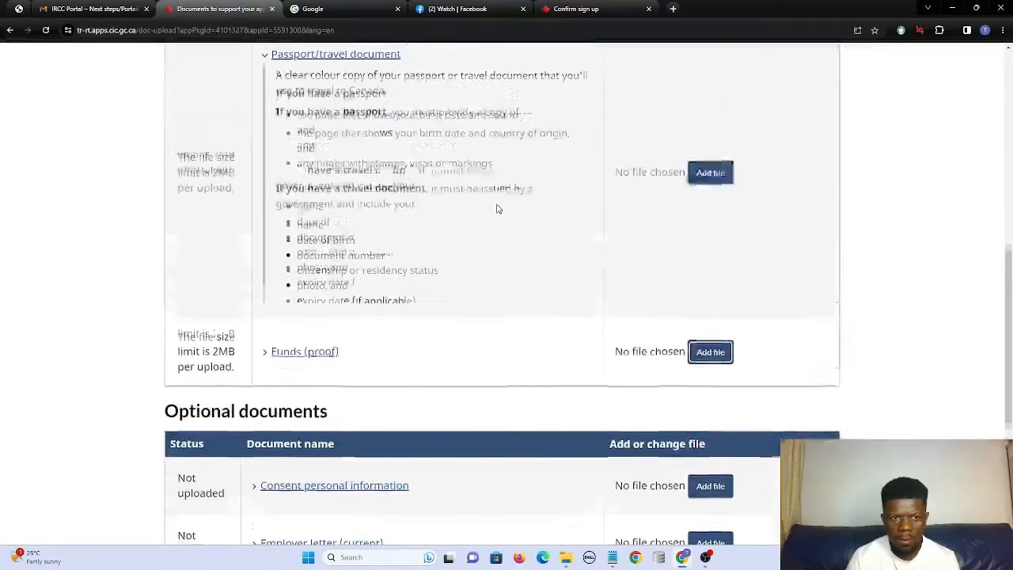
pyautogui.scroll(2, 583, 215)
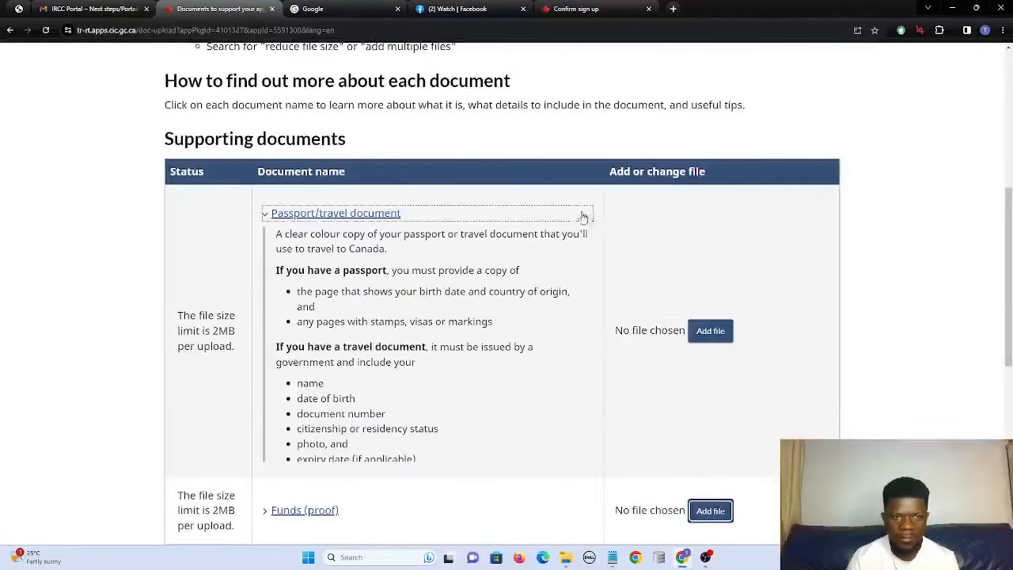
pyautogui.scroll(-1, 759, 320)
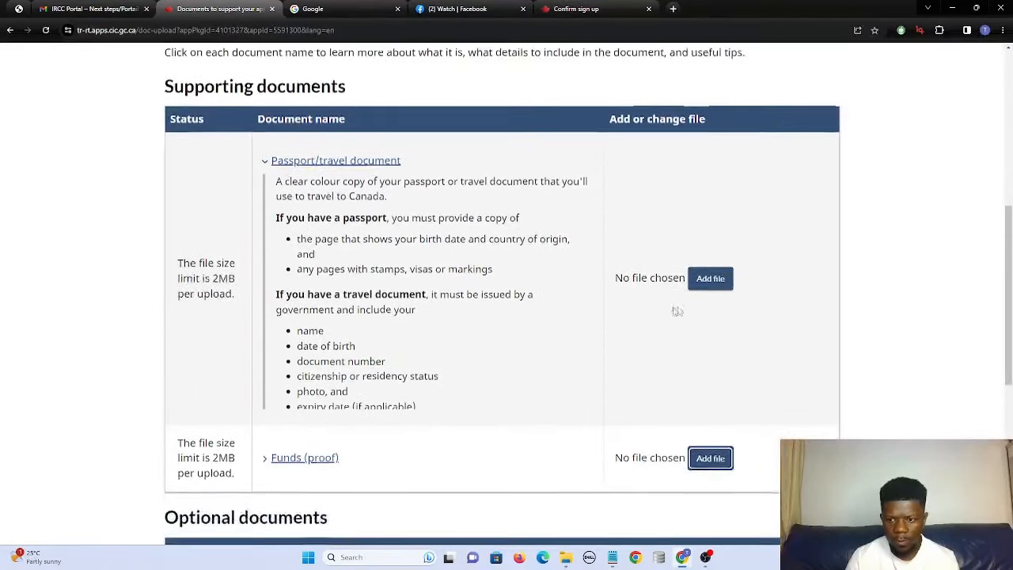
# Upload titan submersive.png as the passport/travel document.
pyautogui.click(715, 276)
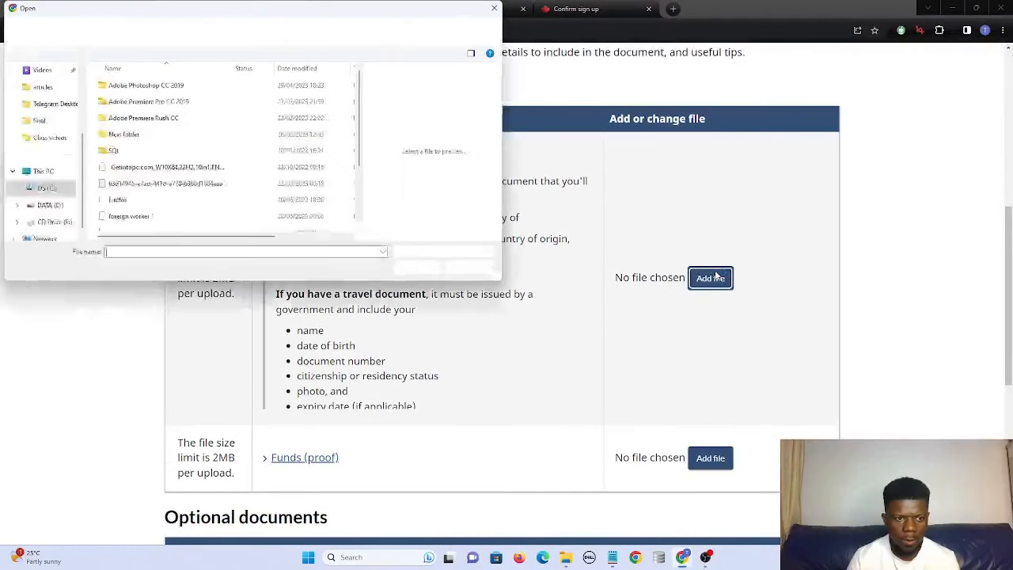
pyautogui.scroll(-5, 190, 199)
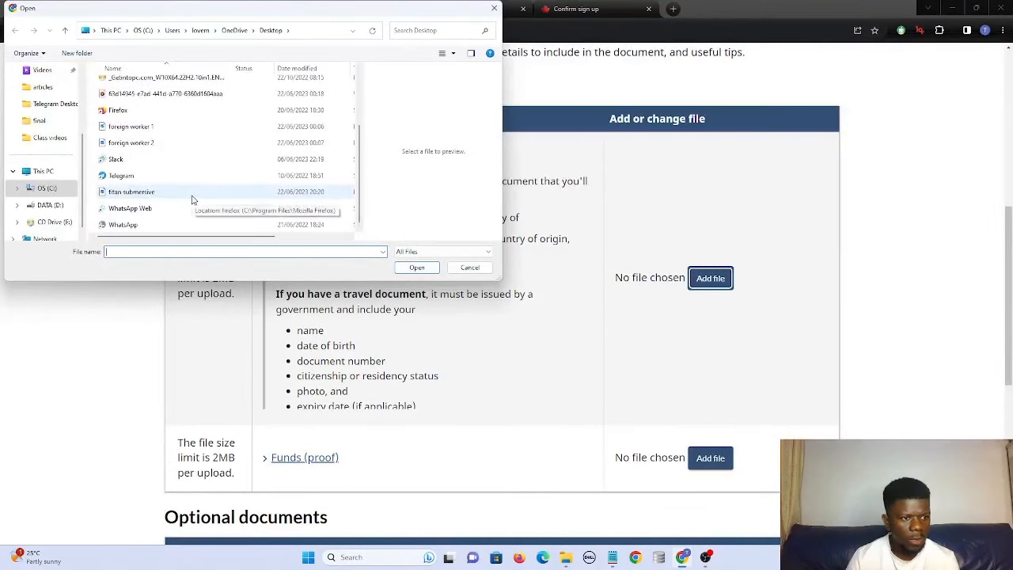
pyautogui.scroll(2, 191, 199)
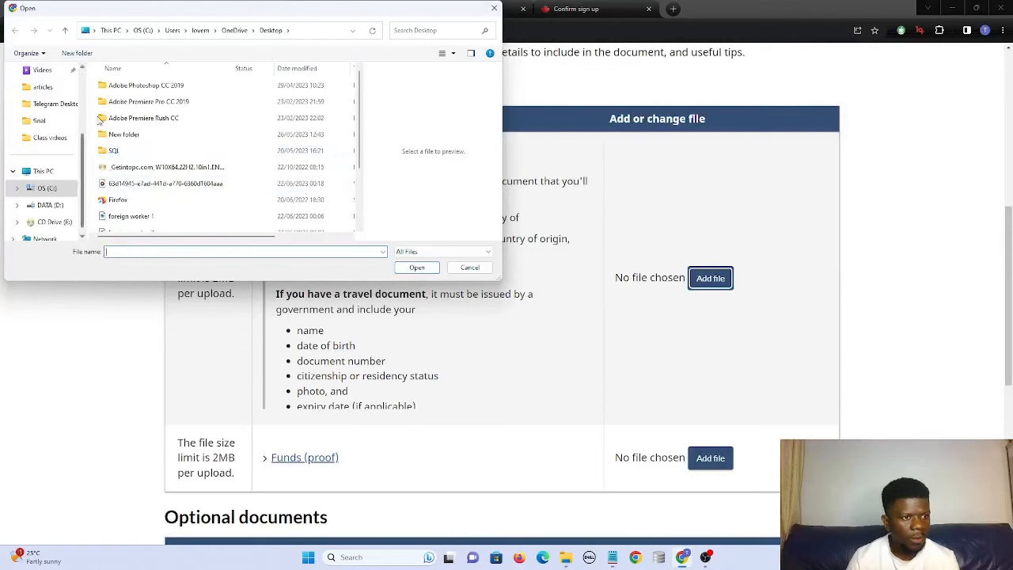
pyautogui.scroll(-2, 153, 161)
pyautogui.click(130, 194)
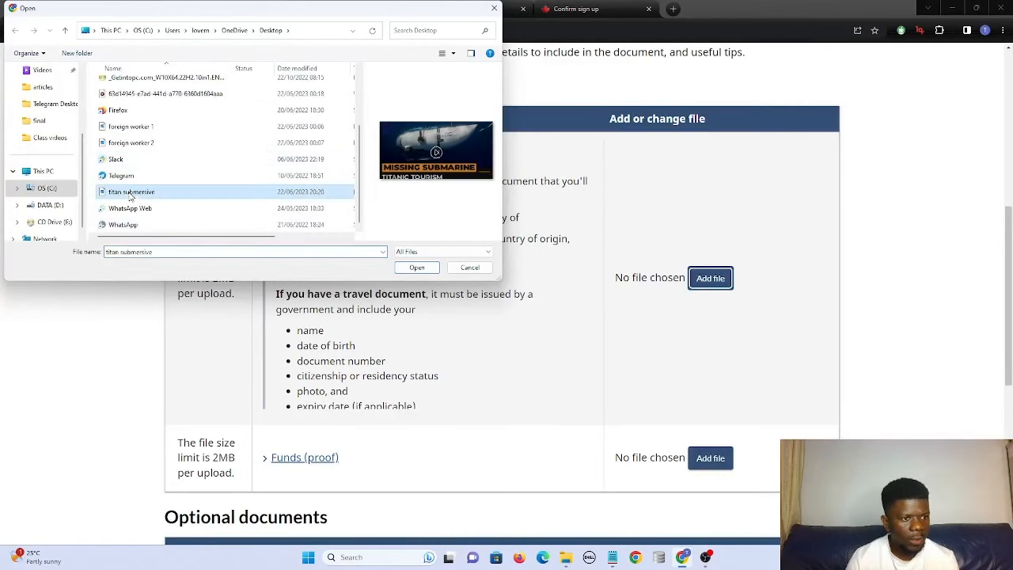
pyautogui.click(414, 269)
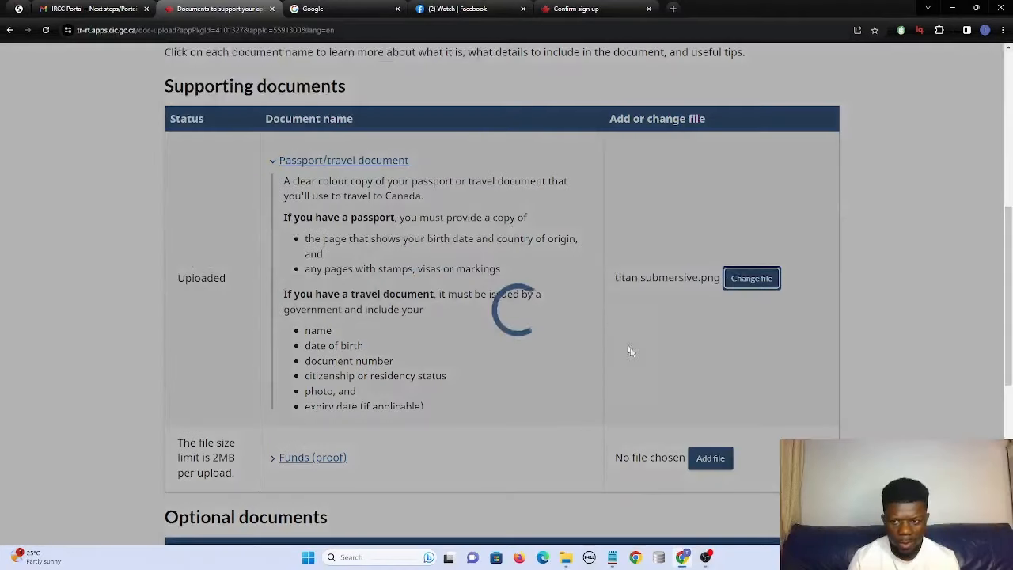
# Upload titan submersive.png again as the proof of funds, triggering a duplicate warning.
pyautogui.scroll(-1, 661, 434)
pyautogui.click(695, 405)
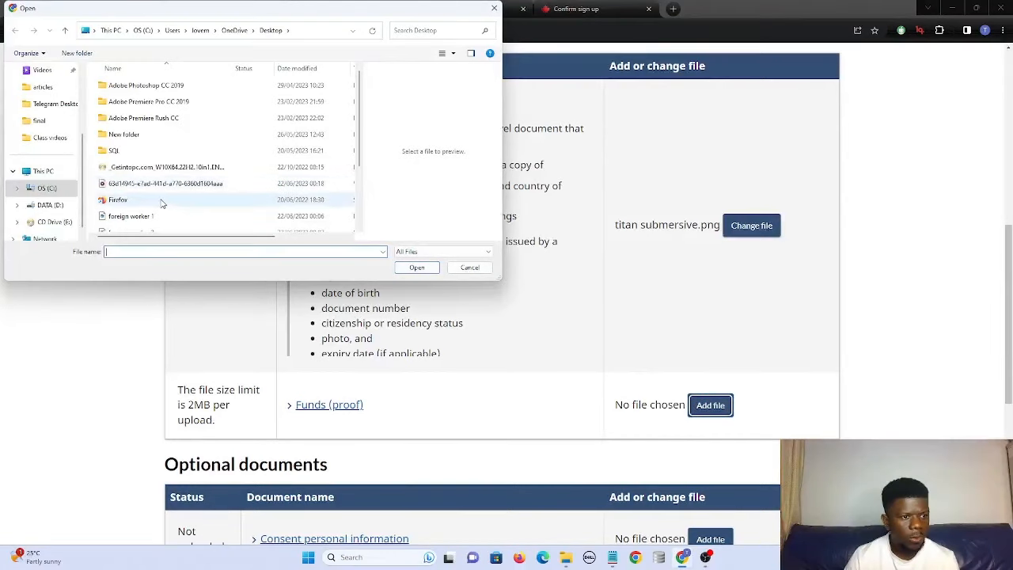
pyautogui.scroll(-2, 162, 203)
pyautogui.click(162, 194)
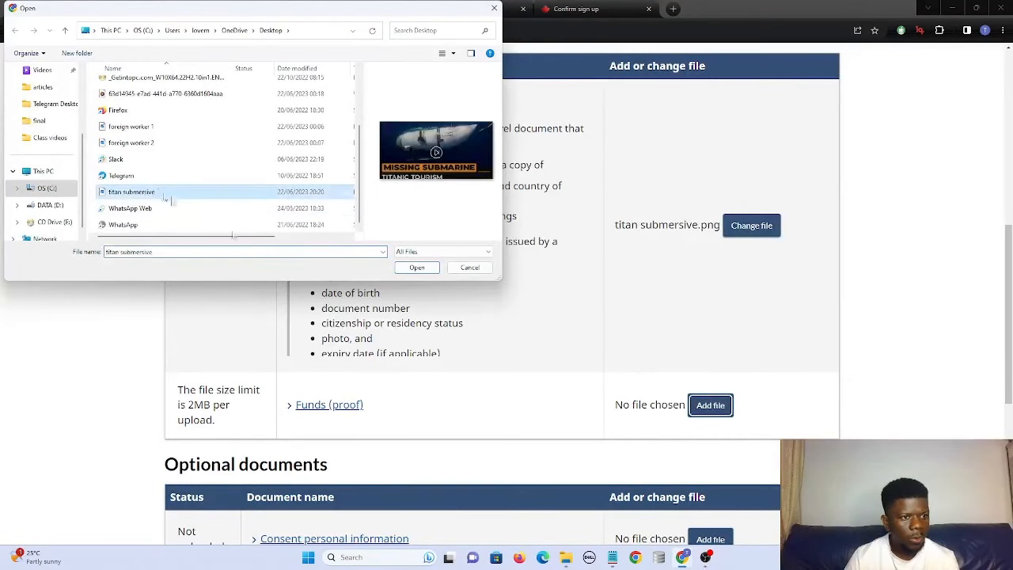
pyautogui.click(417, 267)
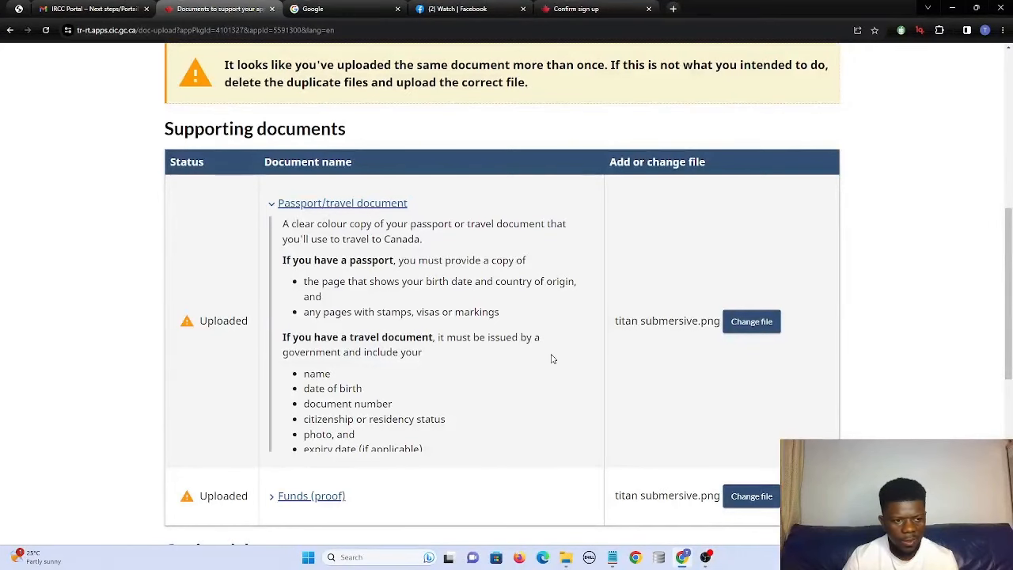
pyautogui.scroll(-1, 553, 358)
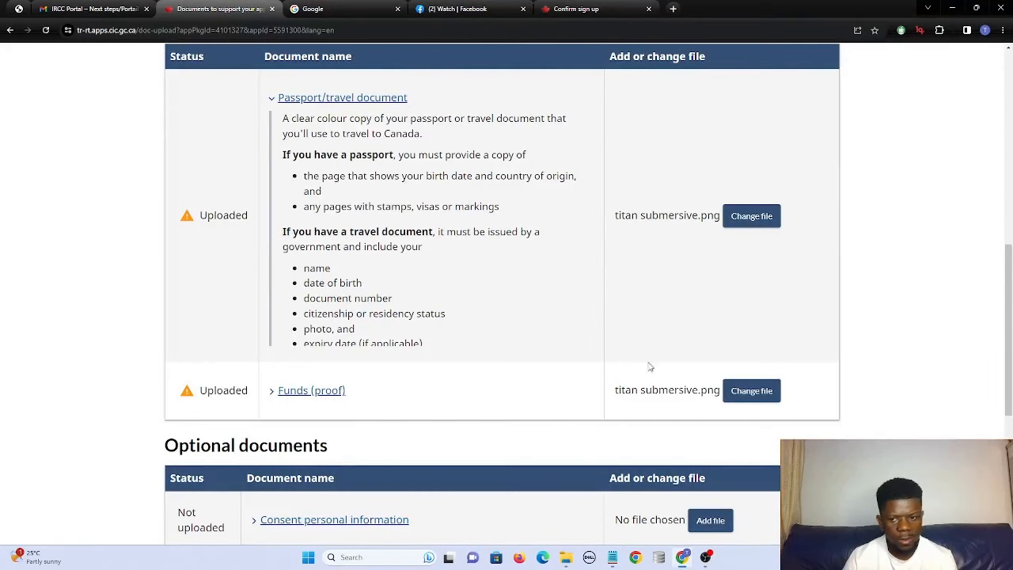
# Replace the proof of funds file with foreign worker 2.png.
pyautogui.click(737, 393)
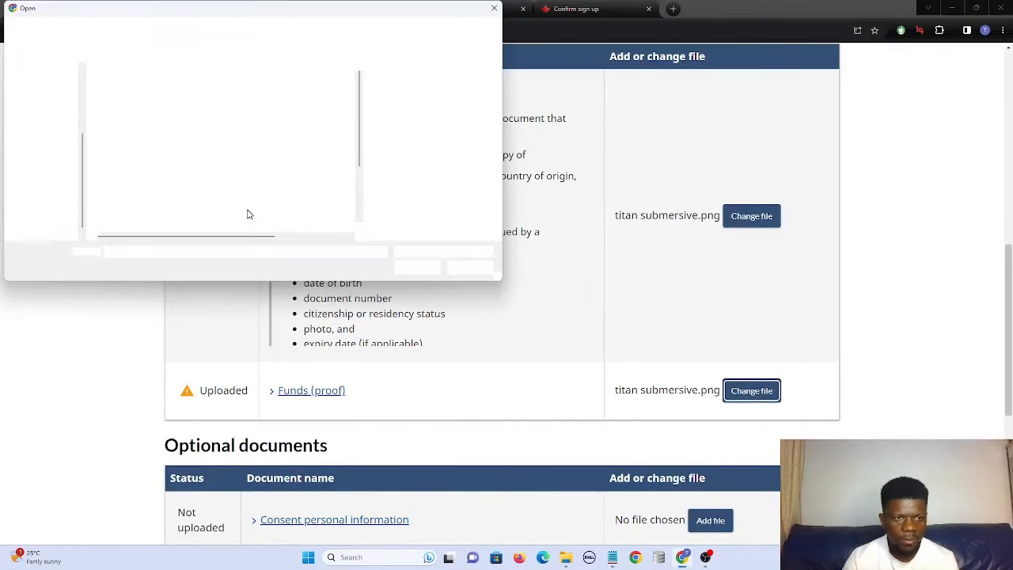
pyautogui.scroll(-1, 186, 202)
pyautogui.scroll(1, 185, 201)
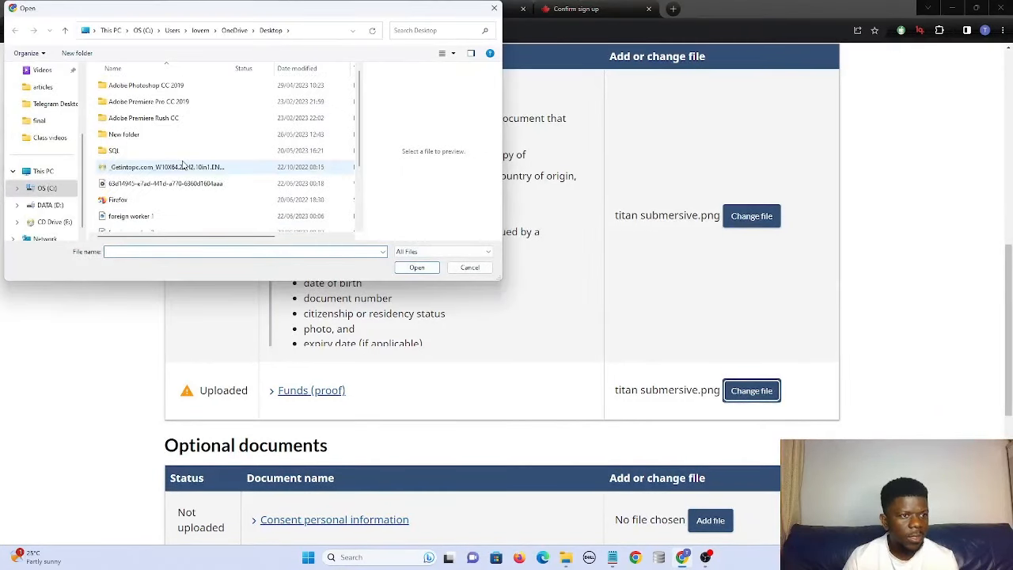
pyautogui.scroll(-2, 183, 162)
pyautogui.scroll(1, 140, 152)
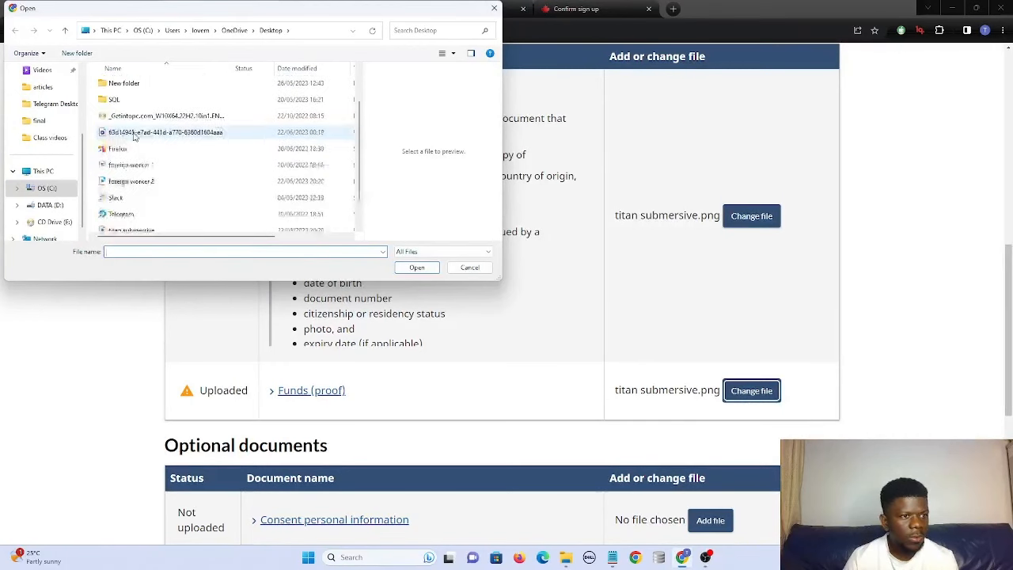
pyautogui.click(143, 181)
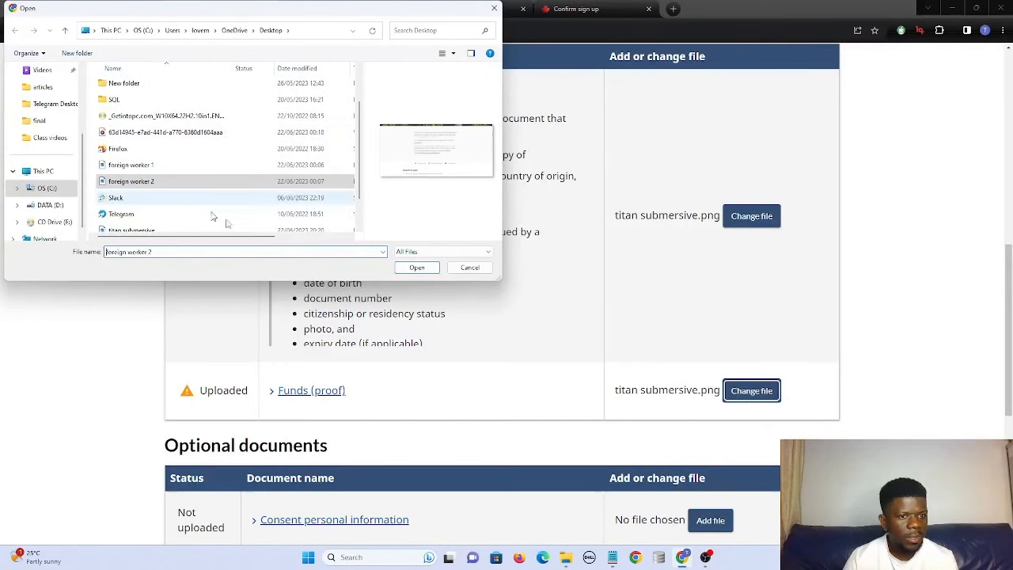
pyautogui.click(417, 268)
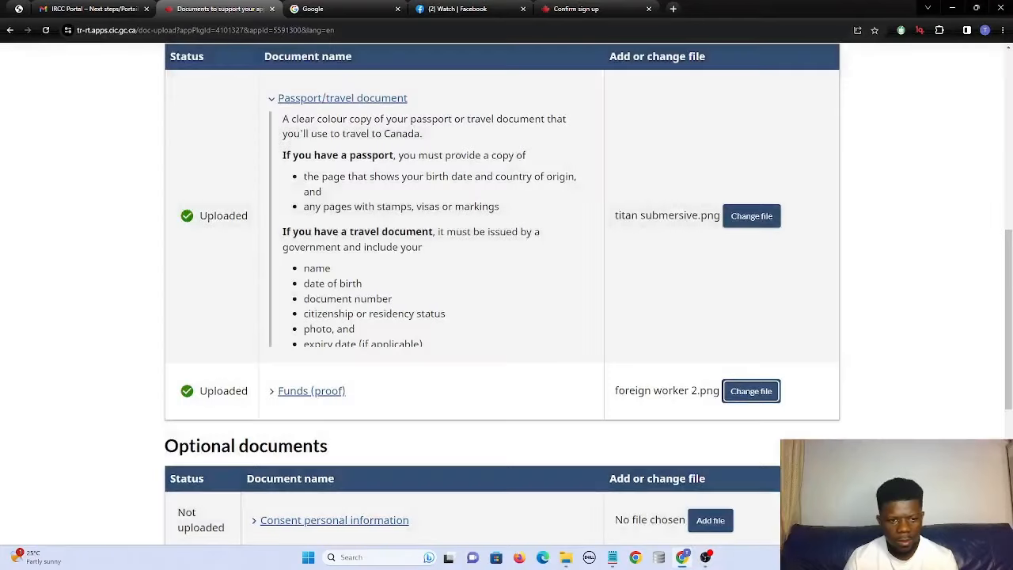
# Save the uploaded documents and continue to Consent and declaration.
pyautogui.scroll(-3, 215, 204)
pyautogui.scroll(3, 215, 203)
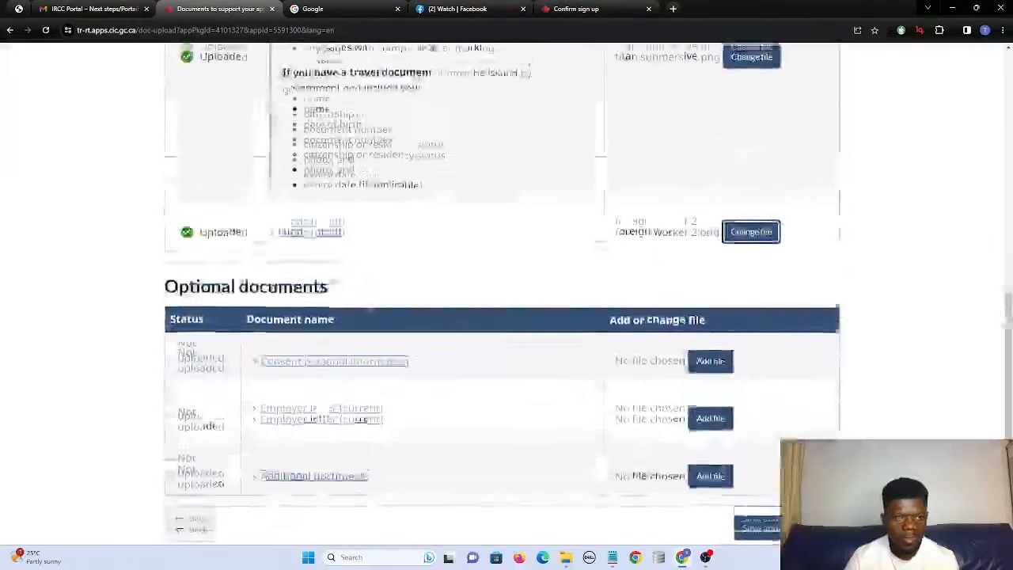
pyautogui.scroll(-4, 597, 324)
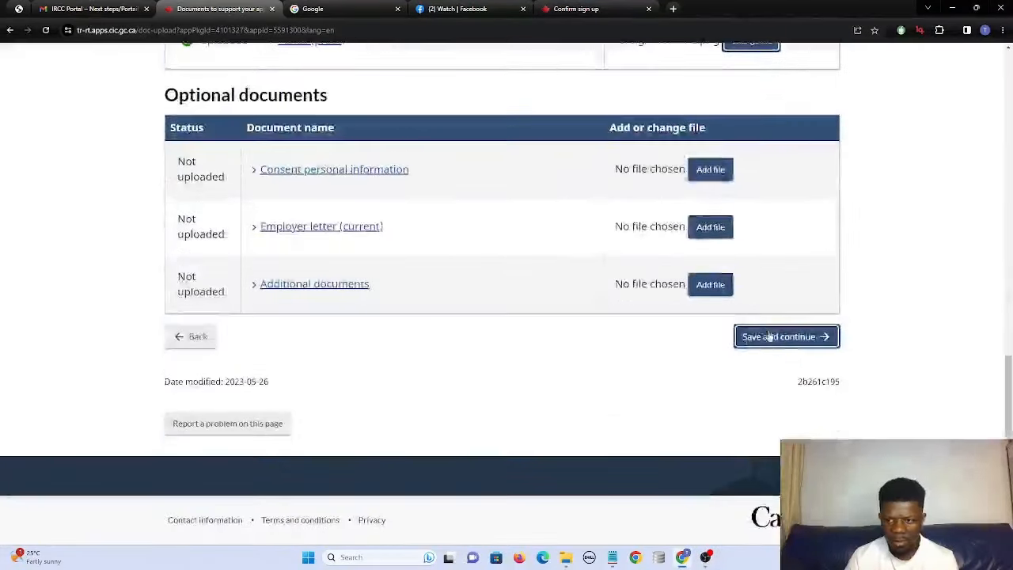
pyautogui.click(769, 336)
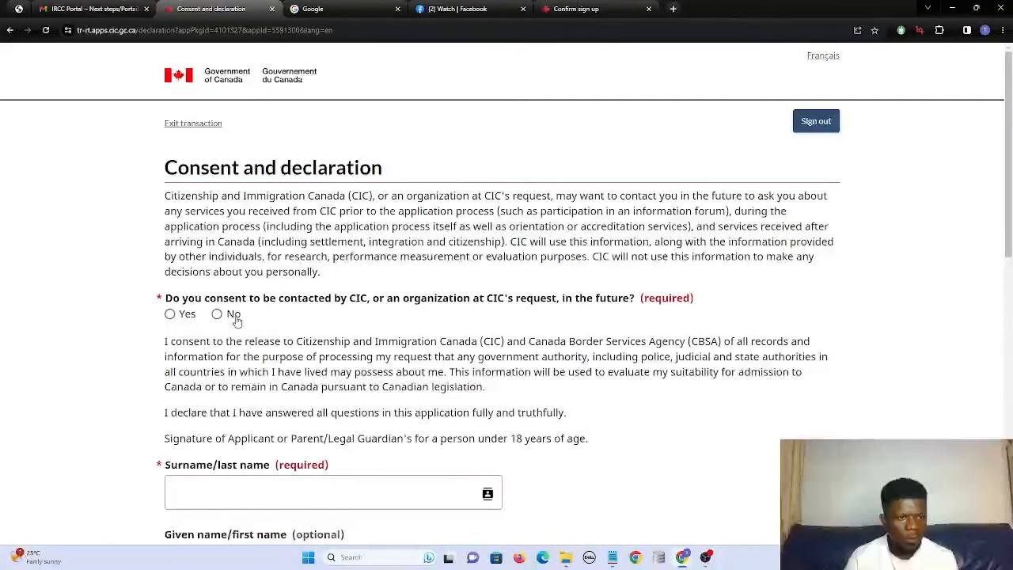
# Answer Yes to future contact, sign with the applicant's surname, and continue to Fees.
pyautogui.click(169, 315)
pyautogui.click(232, 491)
pyautogui.write('rr')
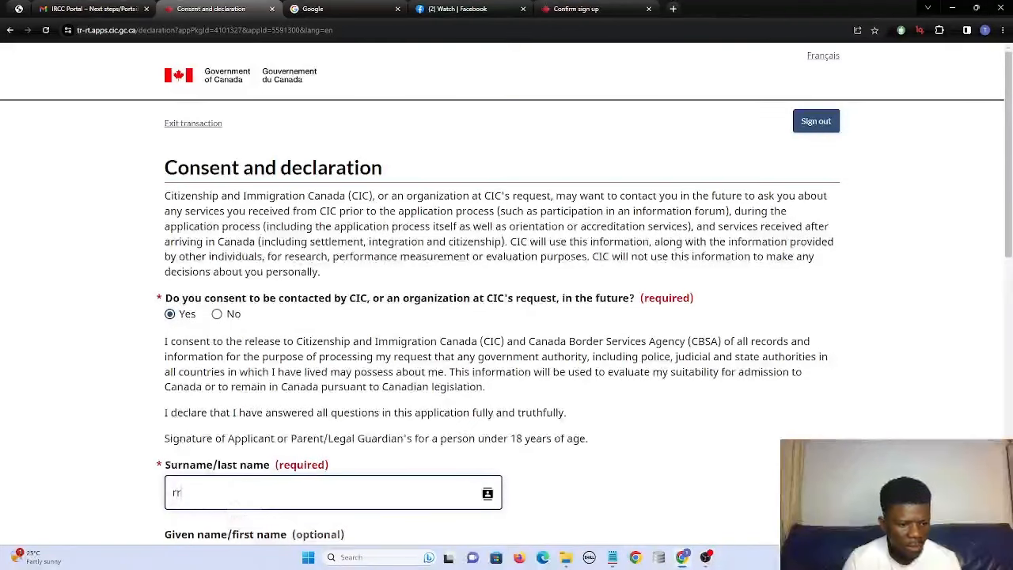
pyautogui.press('BackSpace')
pyautogui.click(235, 516)
pyautogui.scroll(-2, 241, 475)
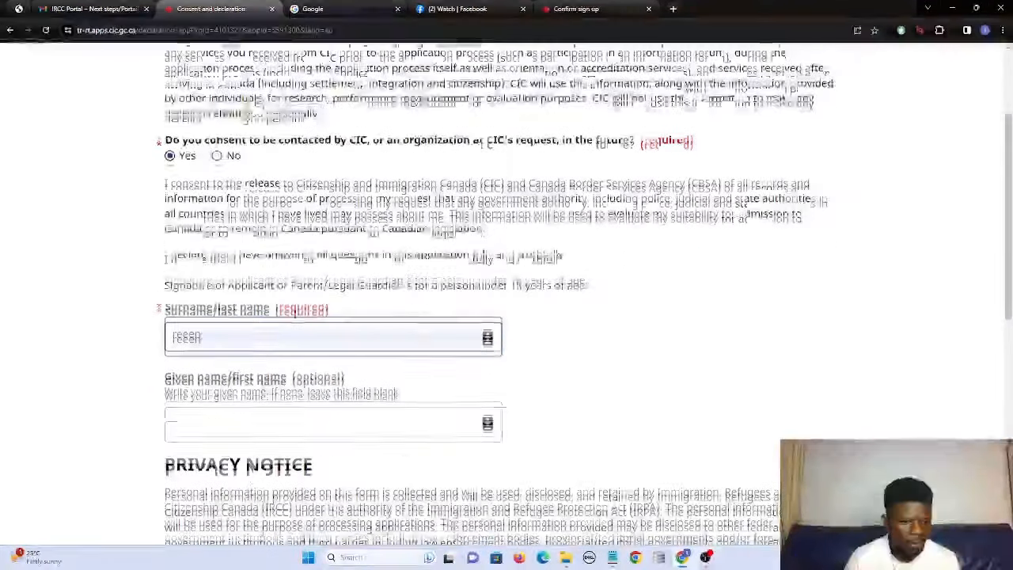
pyautogui.scroll(-5, 247, 431)
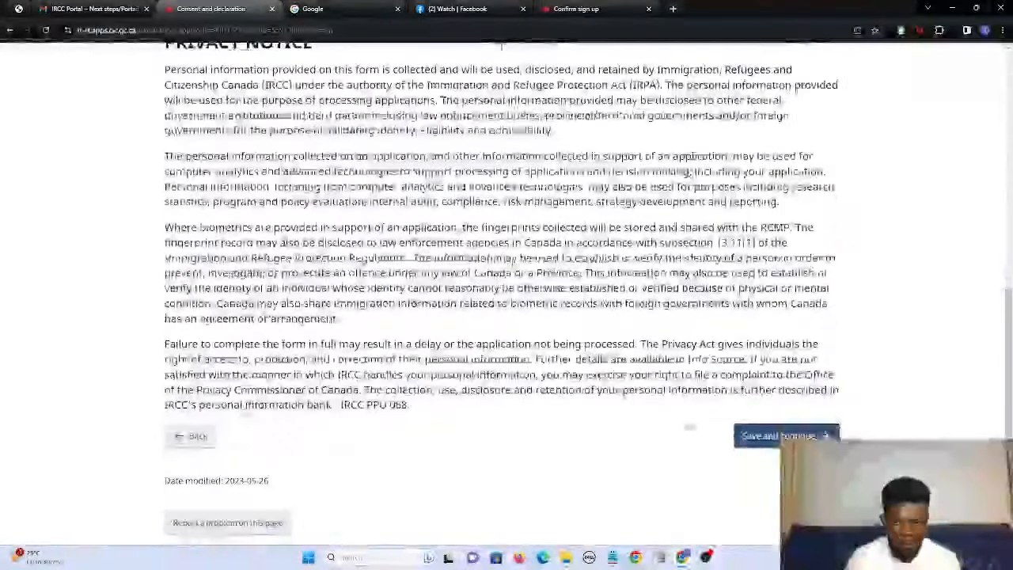
pyautogui.click(784, 436)
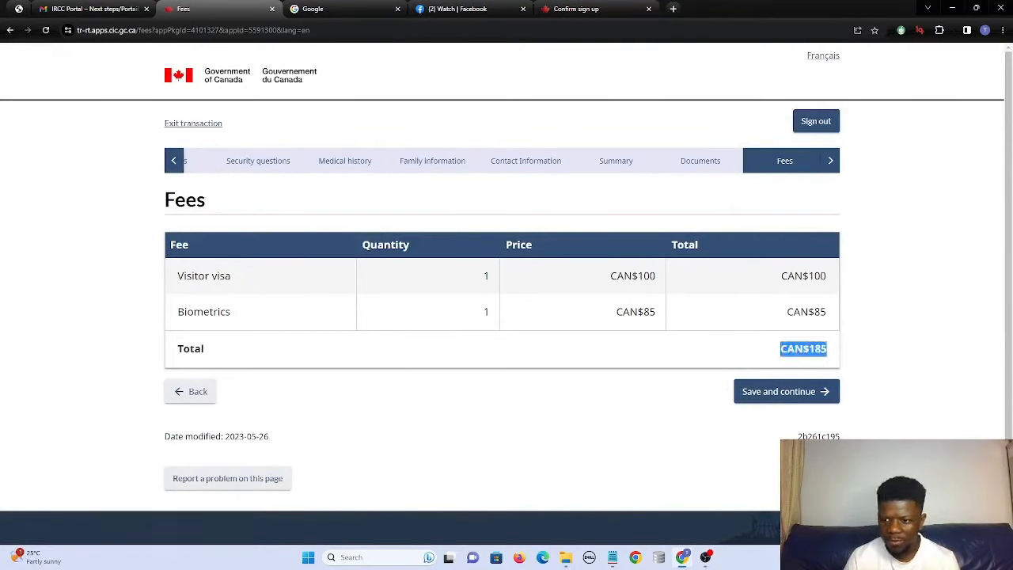
pyautogui.click(750, 395)
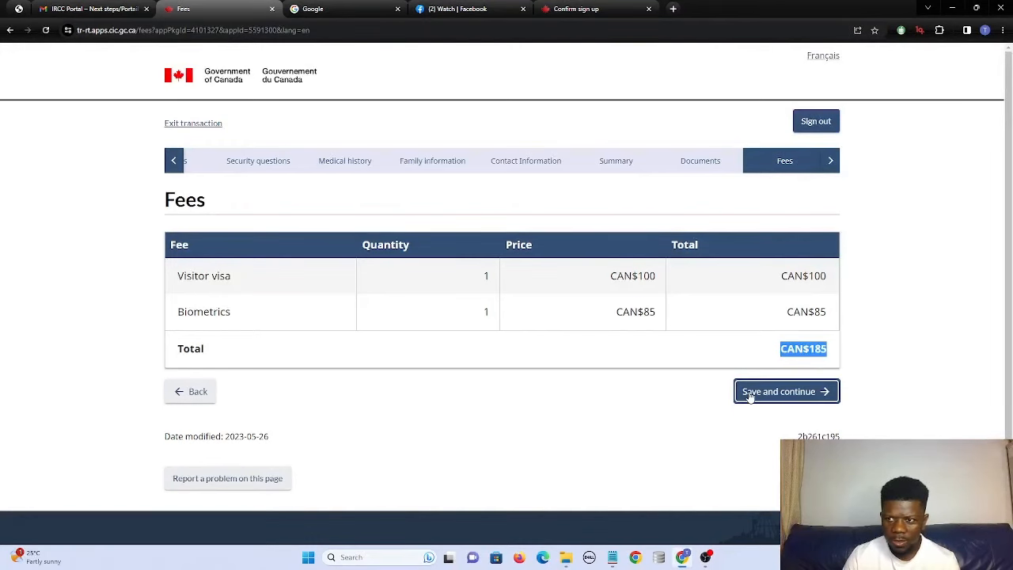